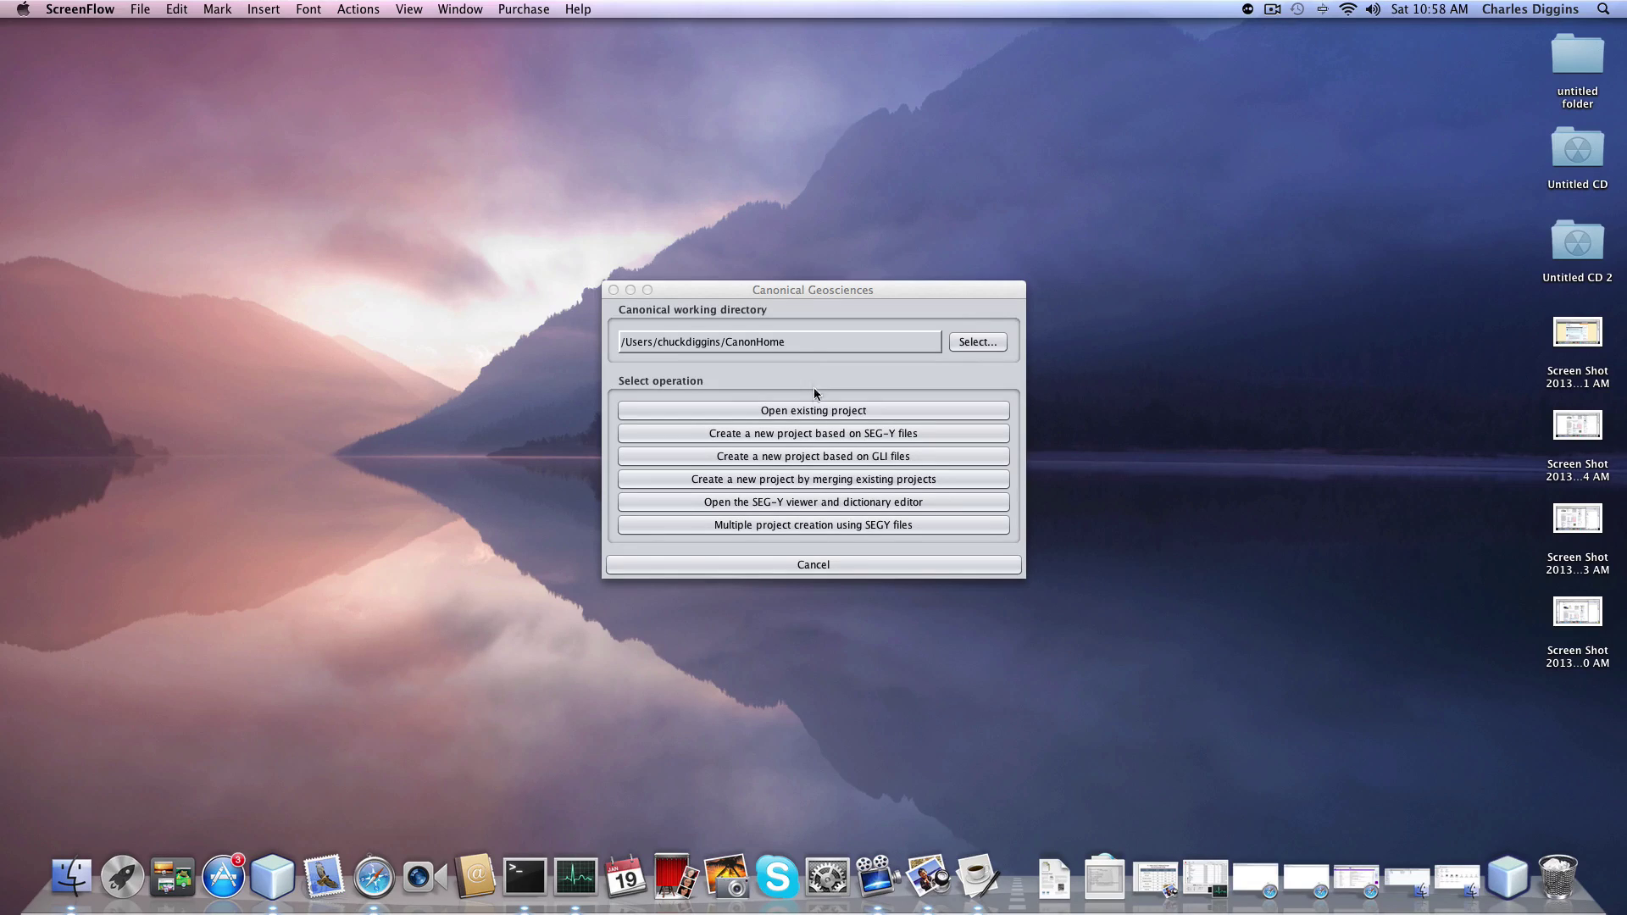
- Open the existing project Demo1
click(814, 410)
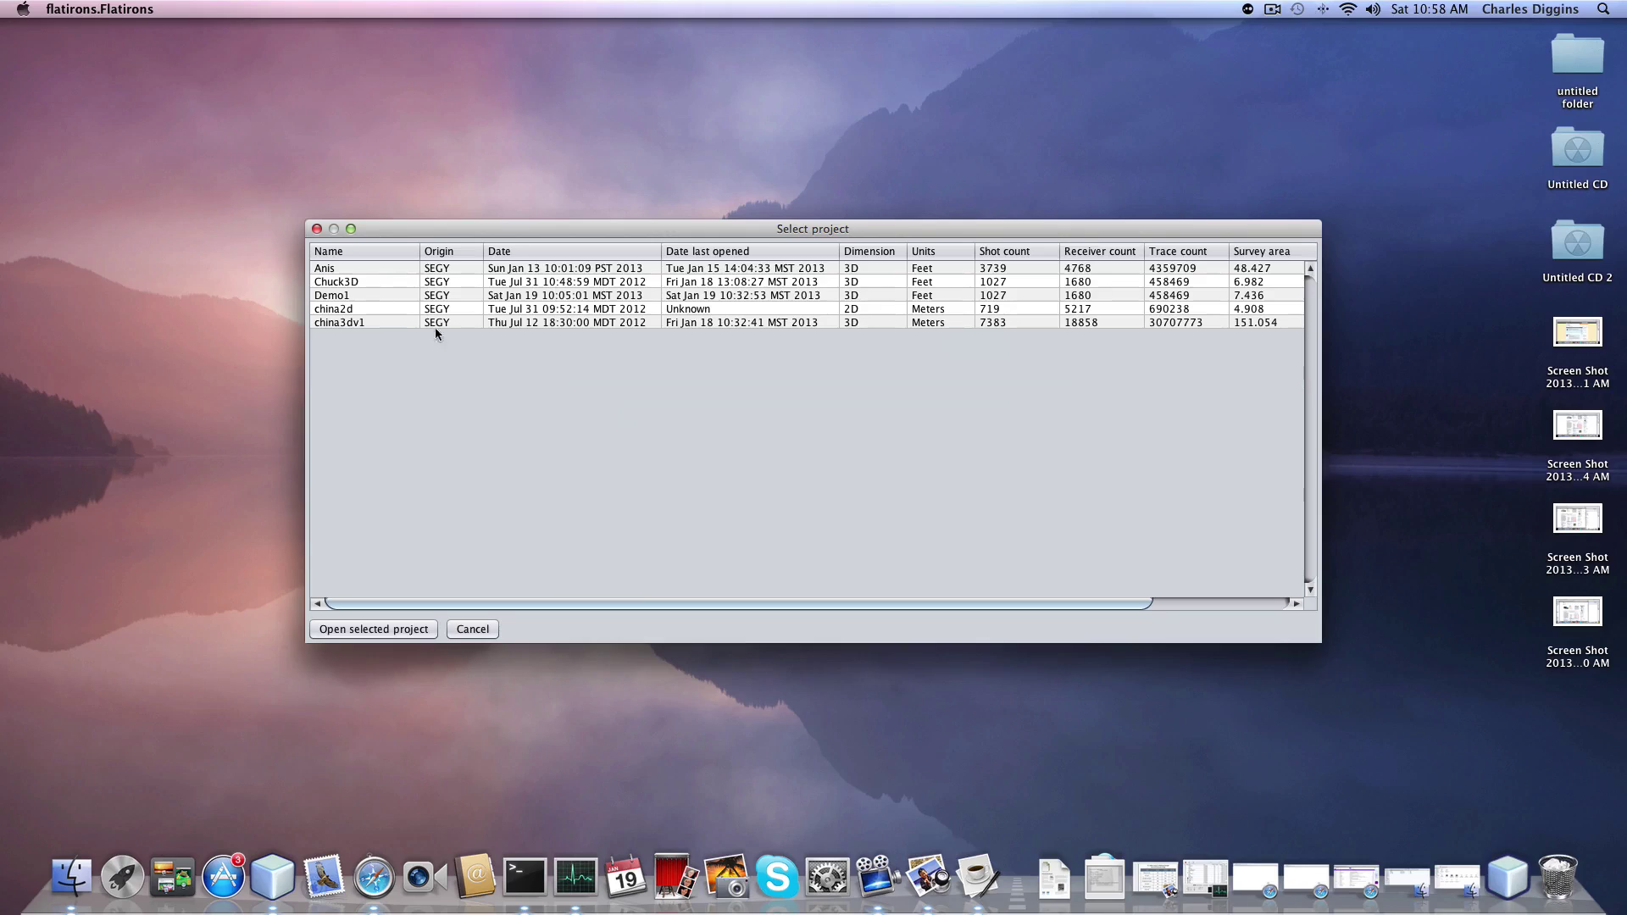
click(336, 296)
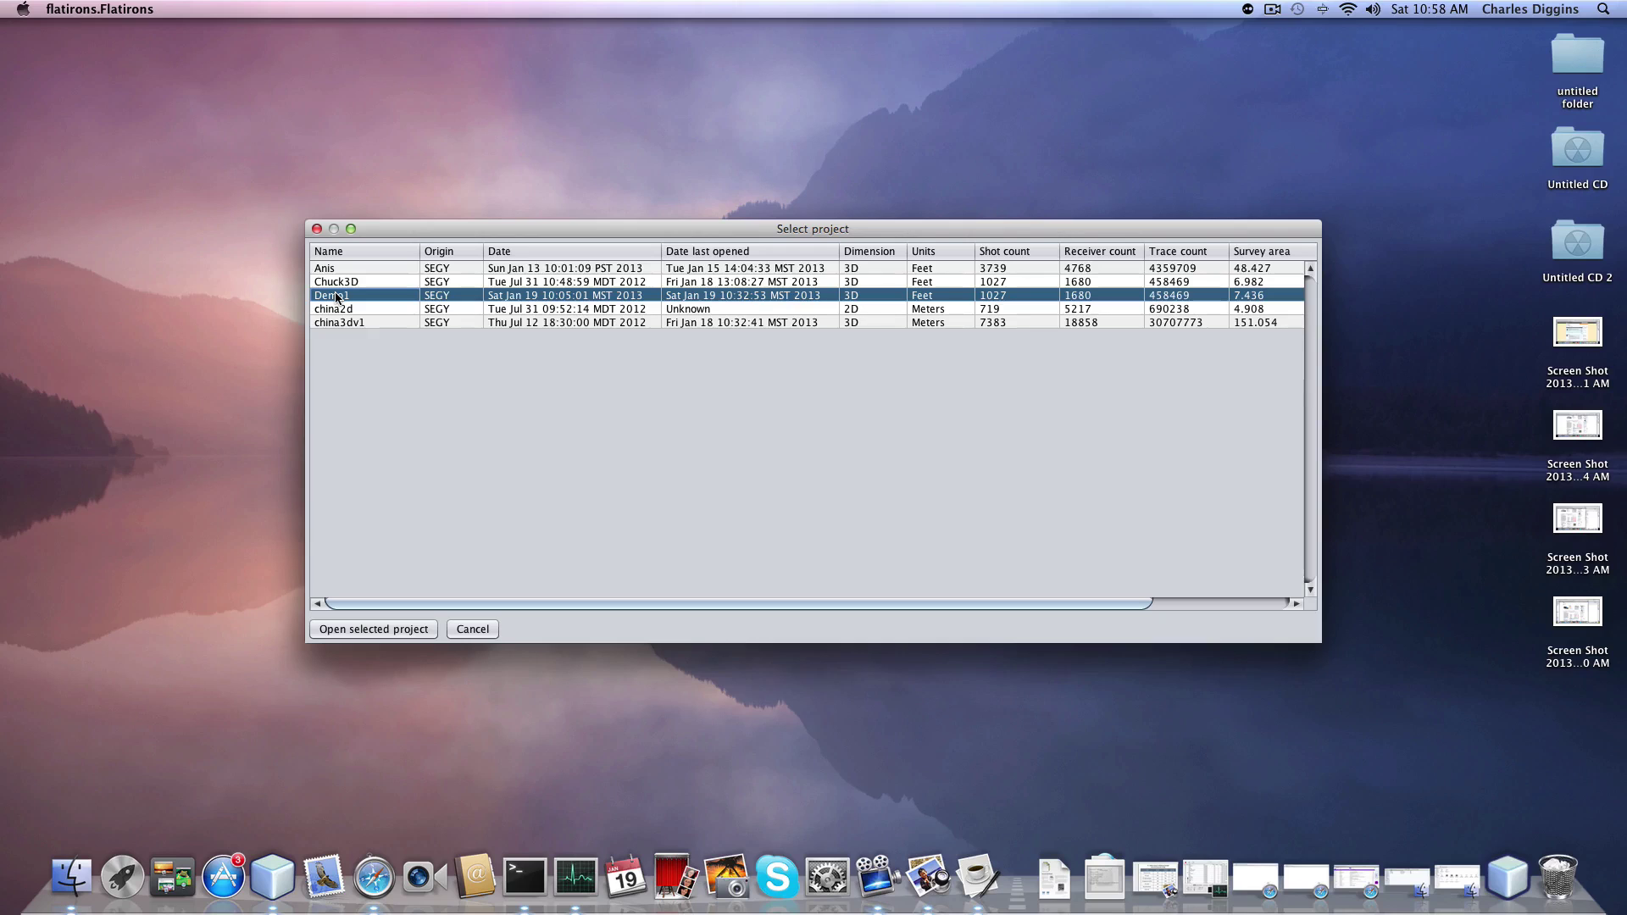
click(371, 631)
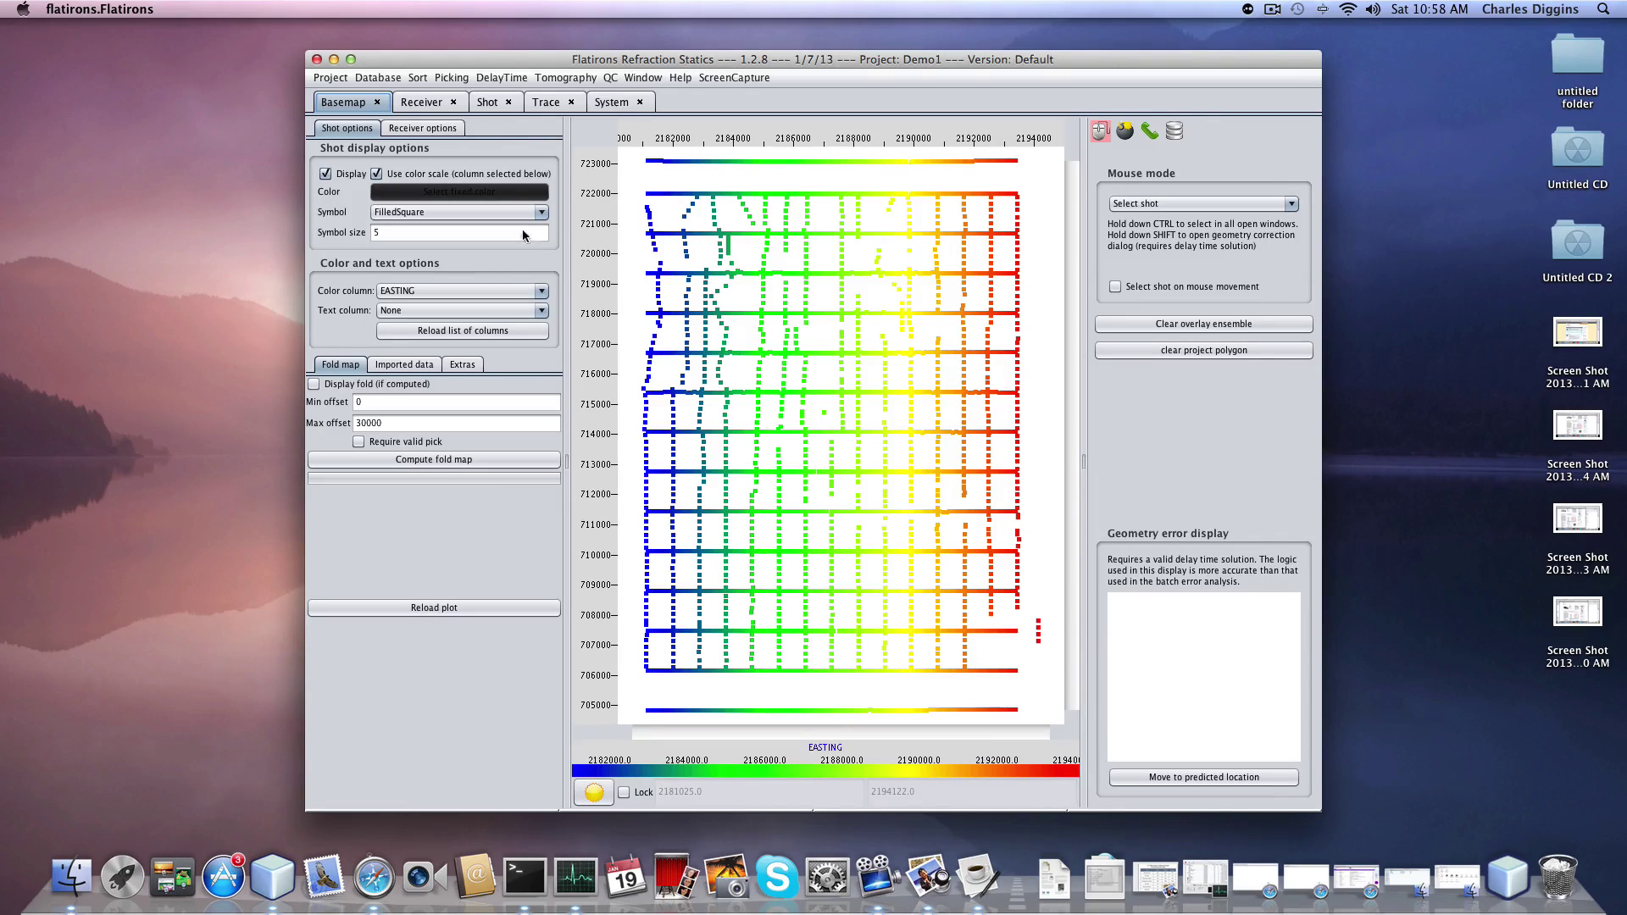
- Close the Shot, Receiver, Trace and System views, keeping only the Basemap
click(509, 102)
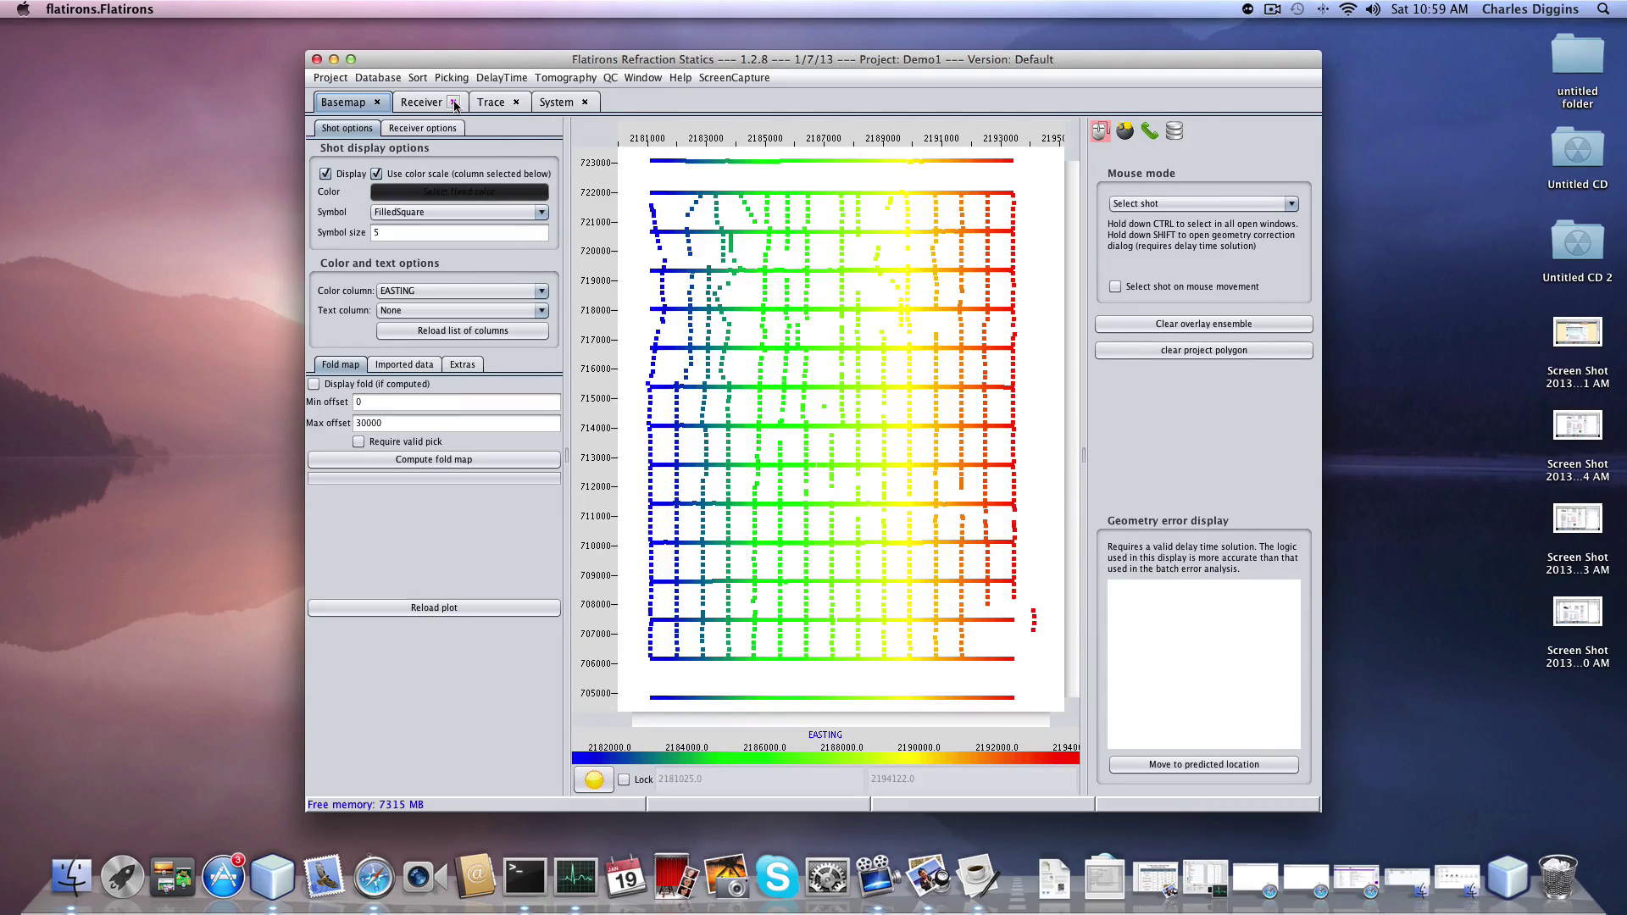
click(453, 102)
click(443, 102)
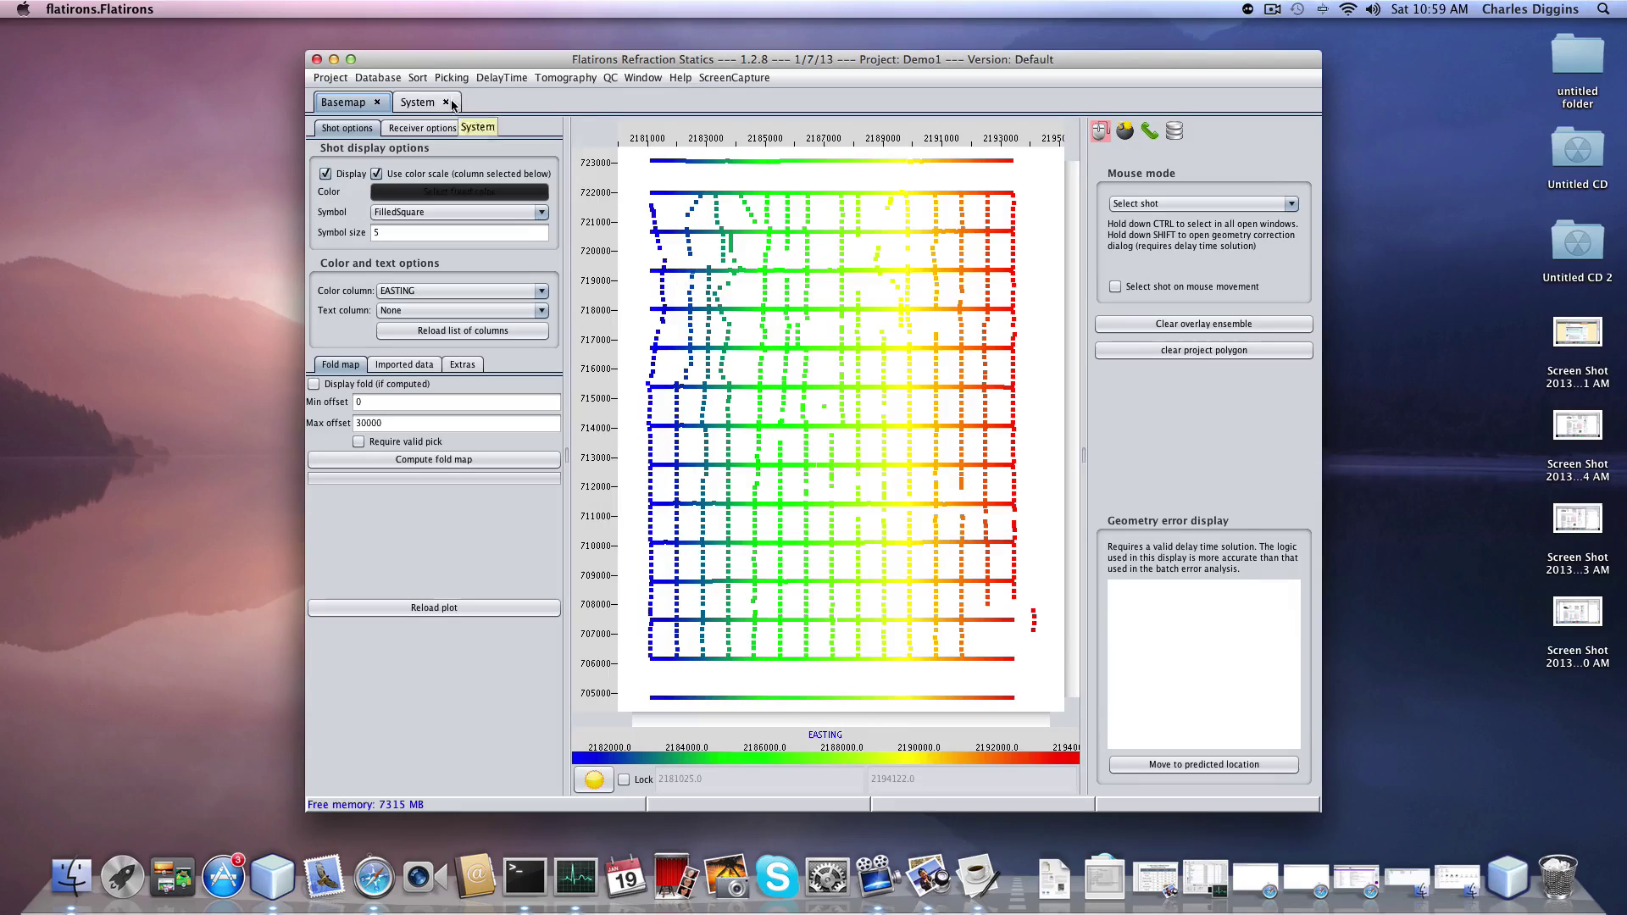
click(444, 102)
- Create a new picker window for the shot/receiver/bin plane and widen the application window across the desktop
click(452, 78)
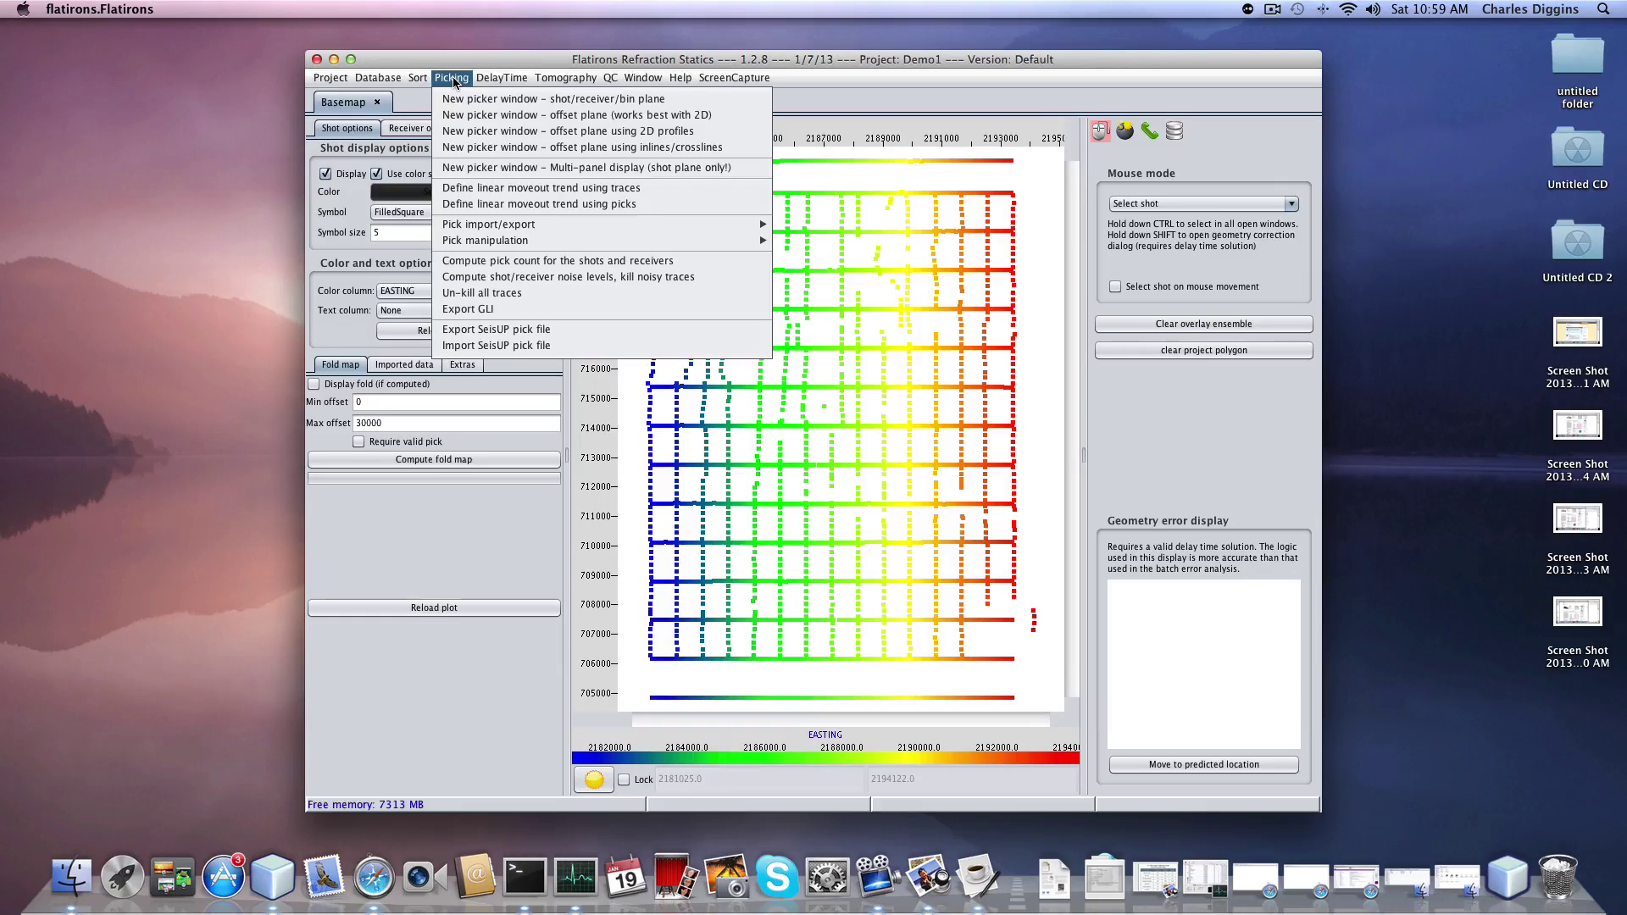
click(514, 101)
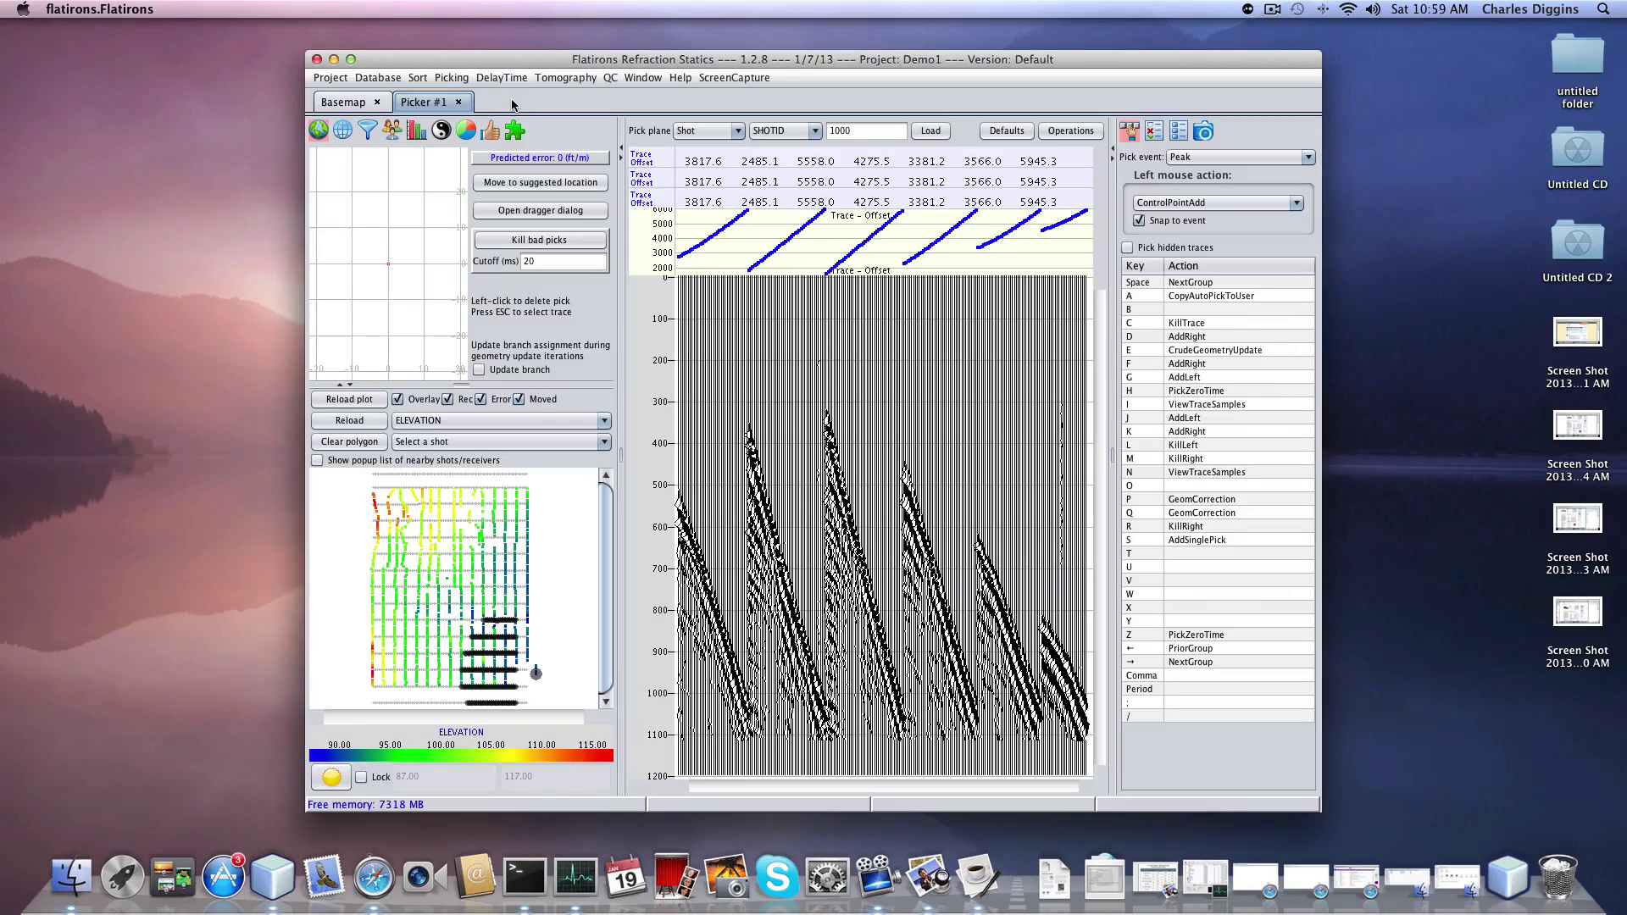
drag(527, 61, 325, 37)
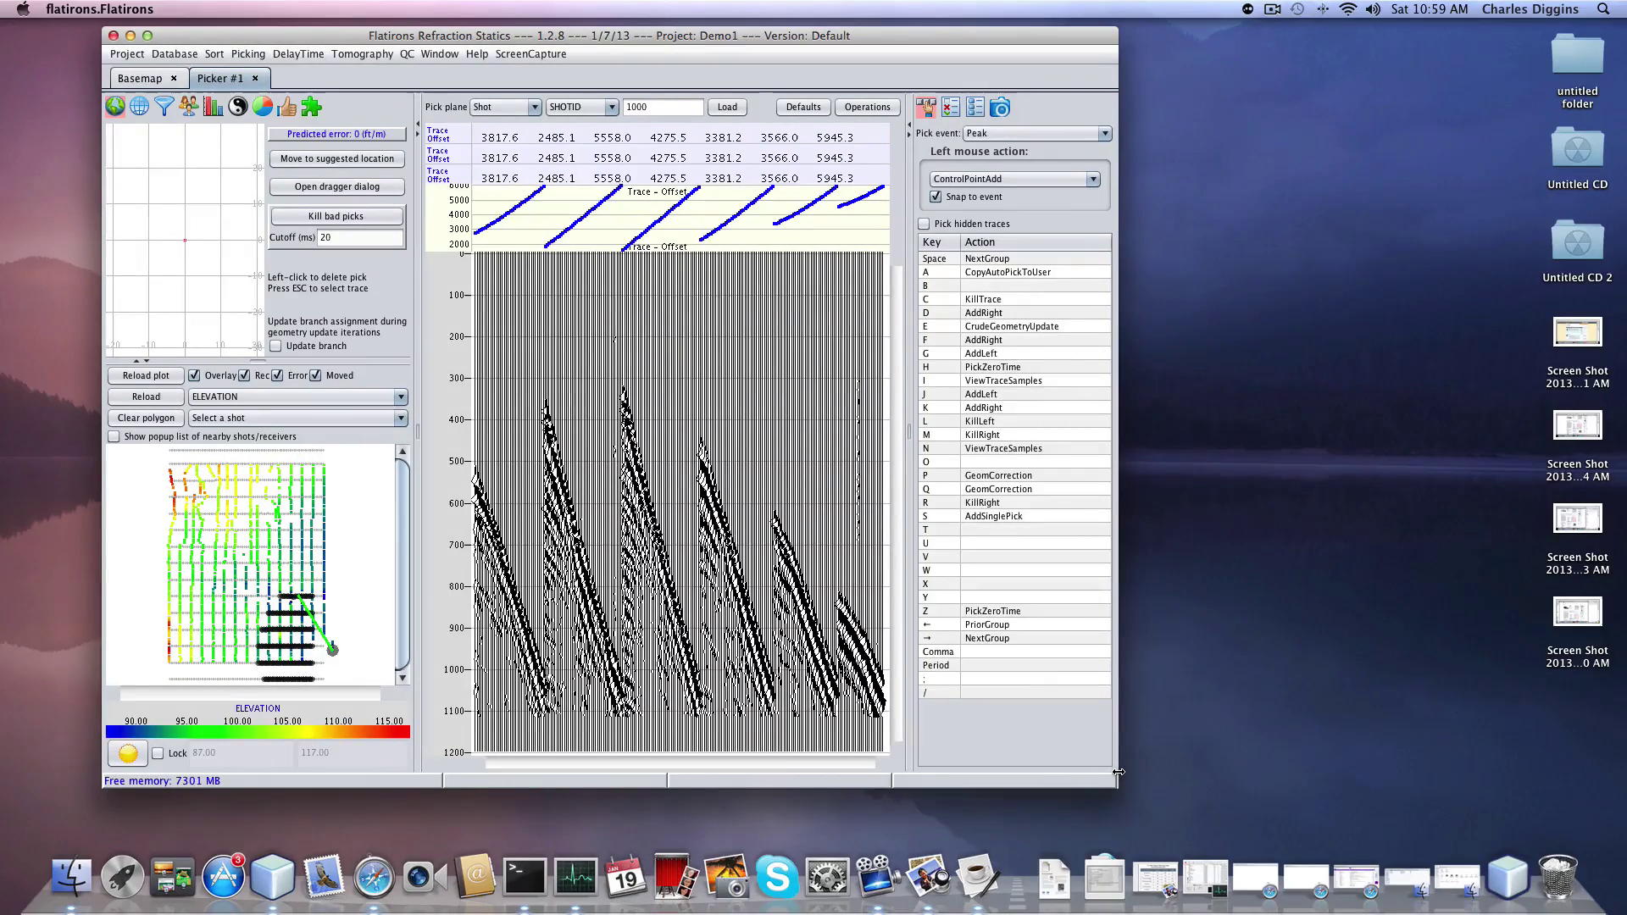
drag(1230, 763, 1552, 762)
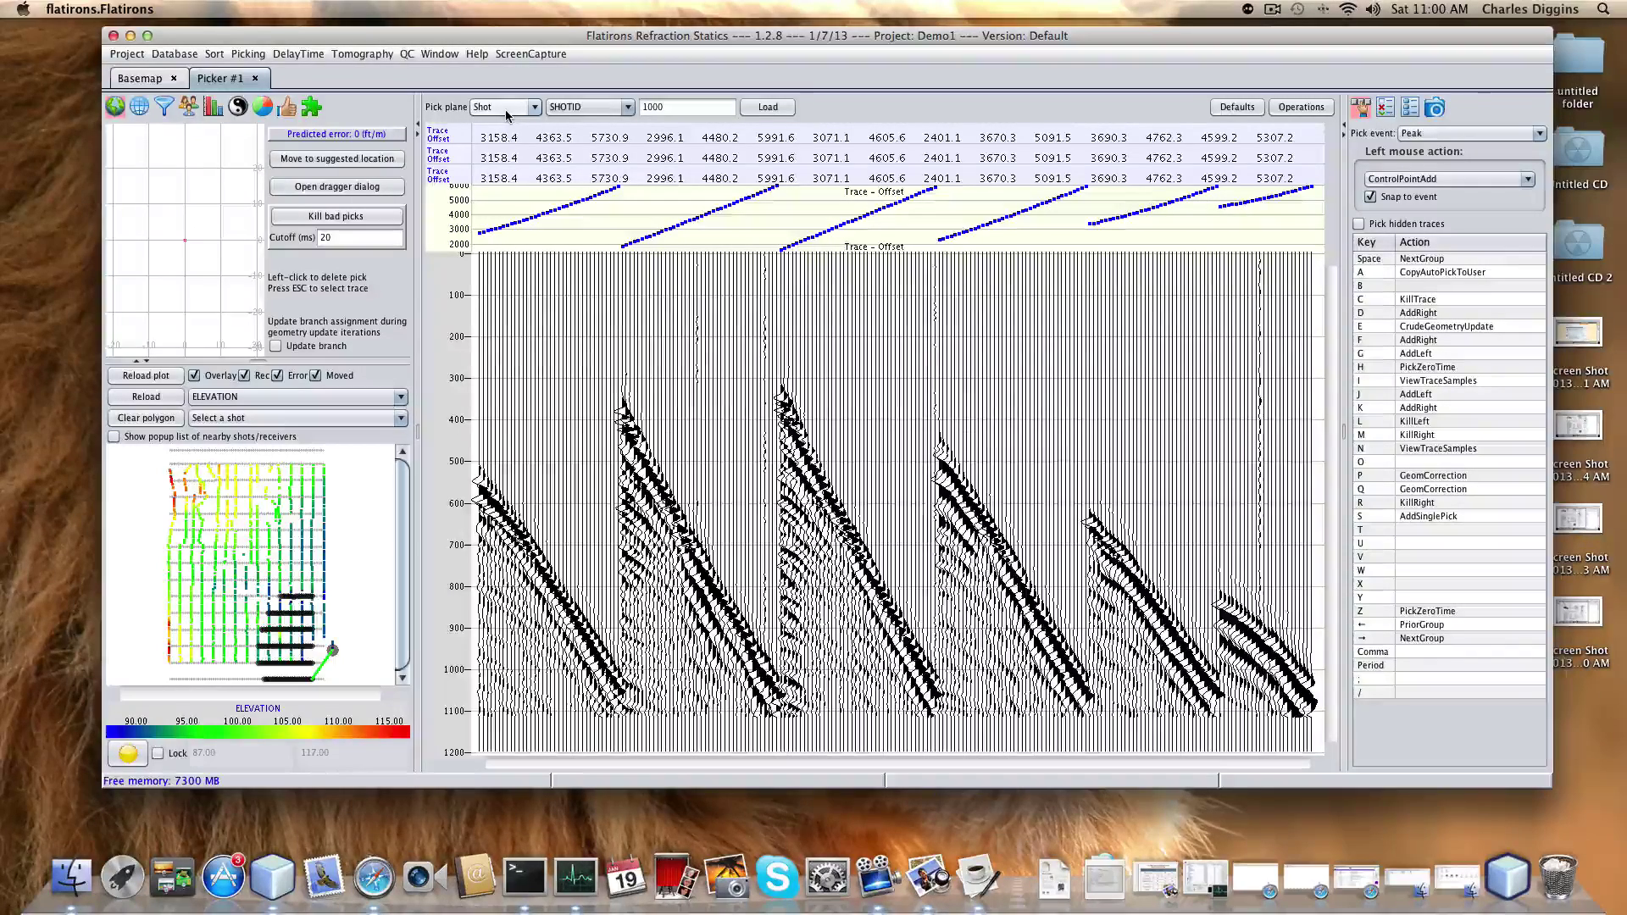
- Display shot gathers from various locations across the picker map, ending with shot 1969 in the map's northwest
click(202, 630)
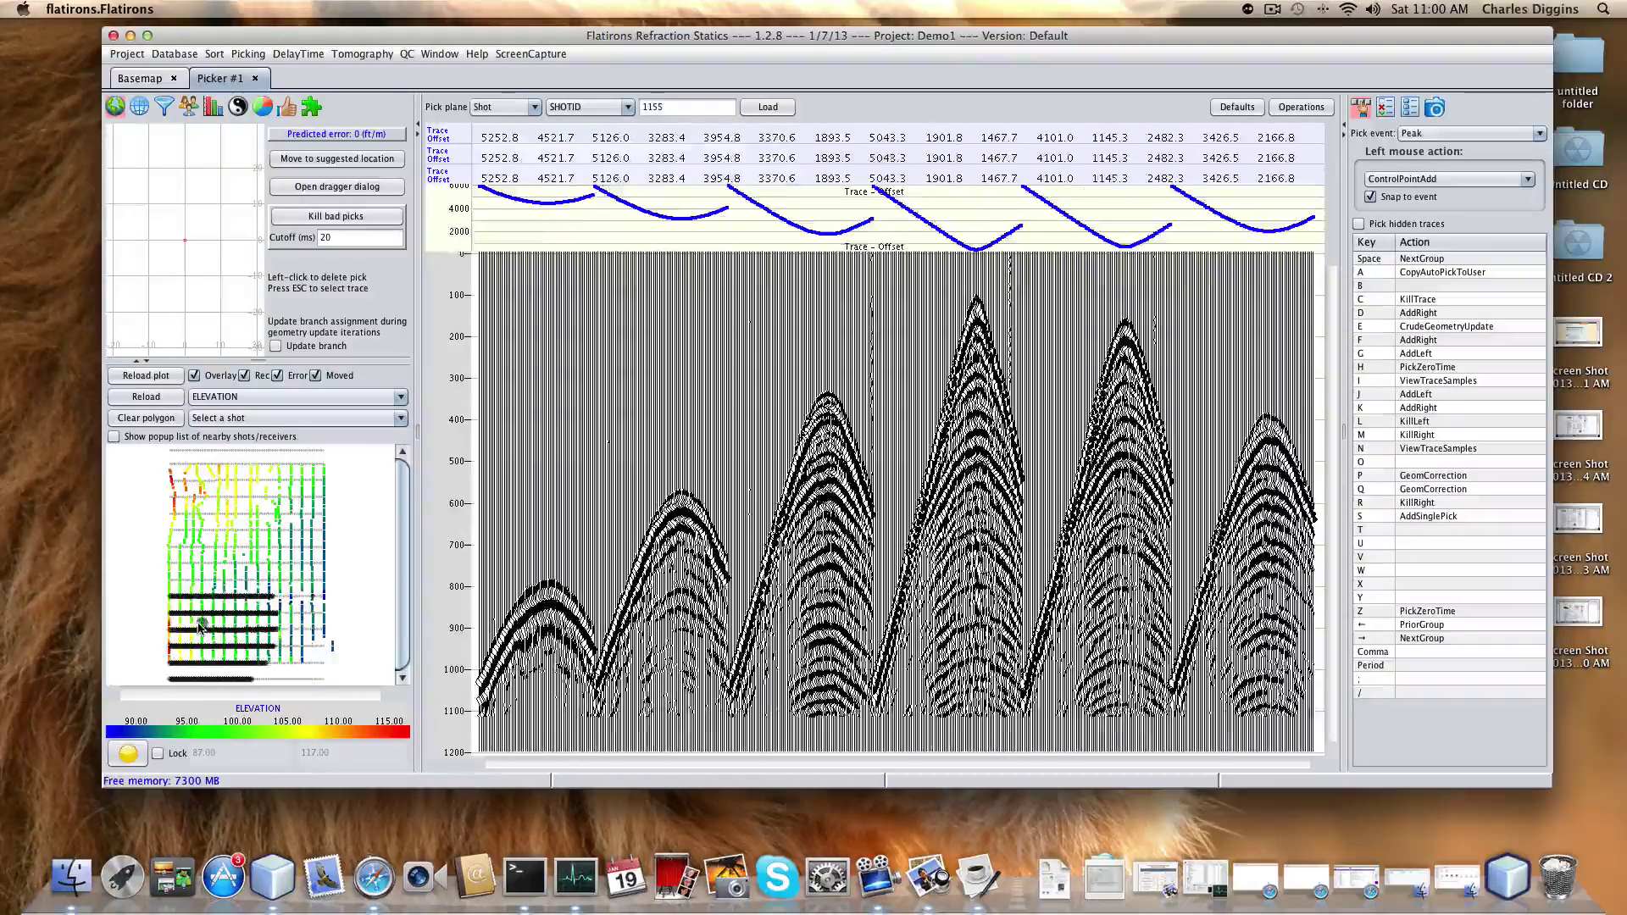
click(195, 566)
click(222, 515)
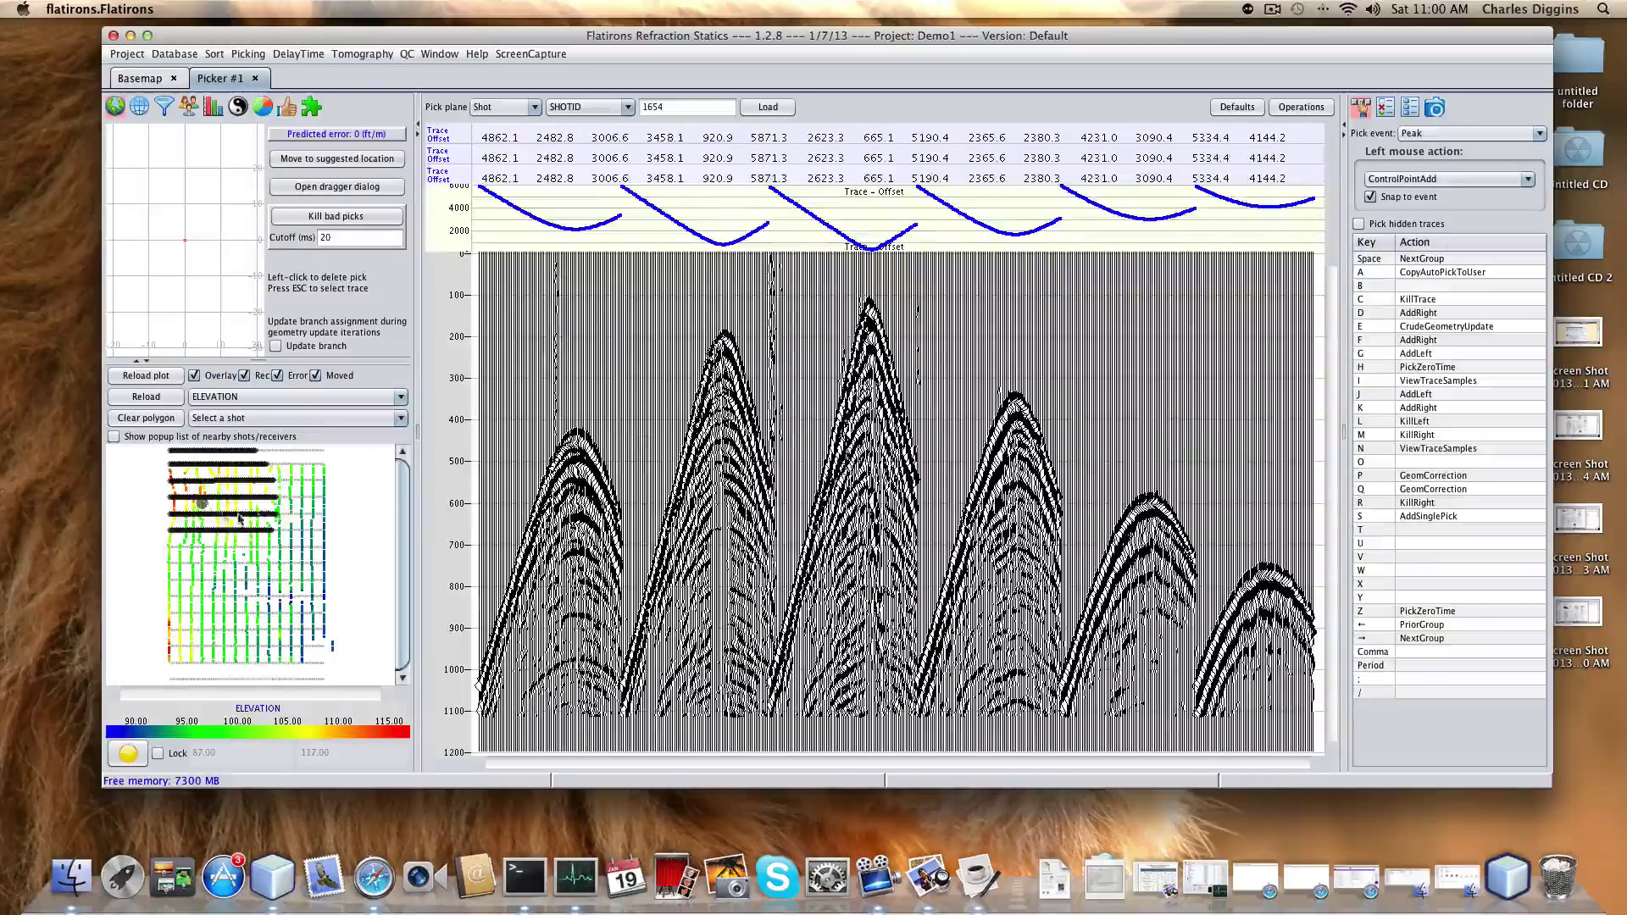
click(307, 516)
click(284, 603)
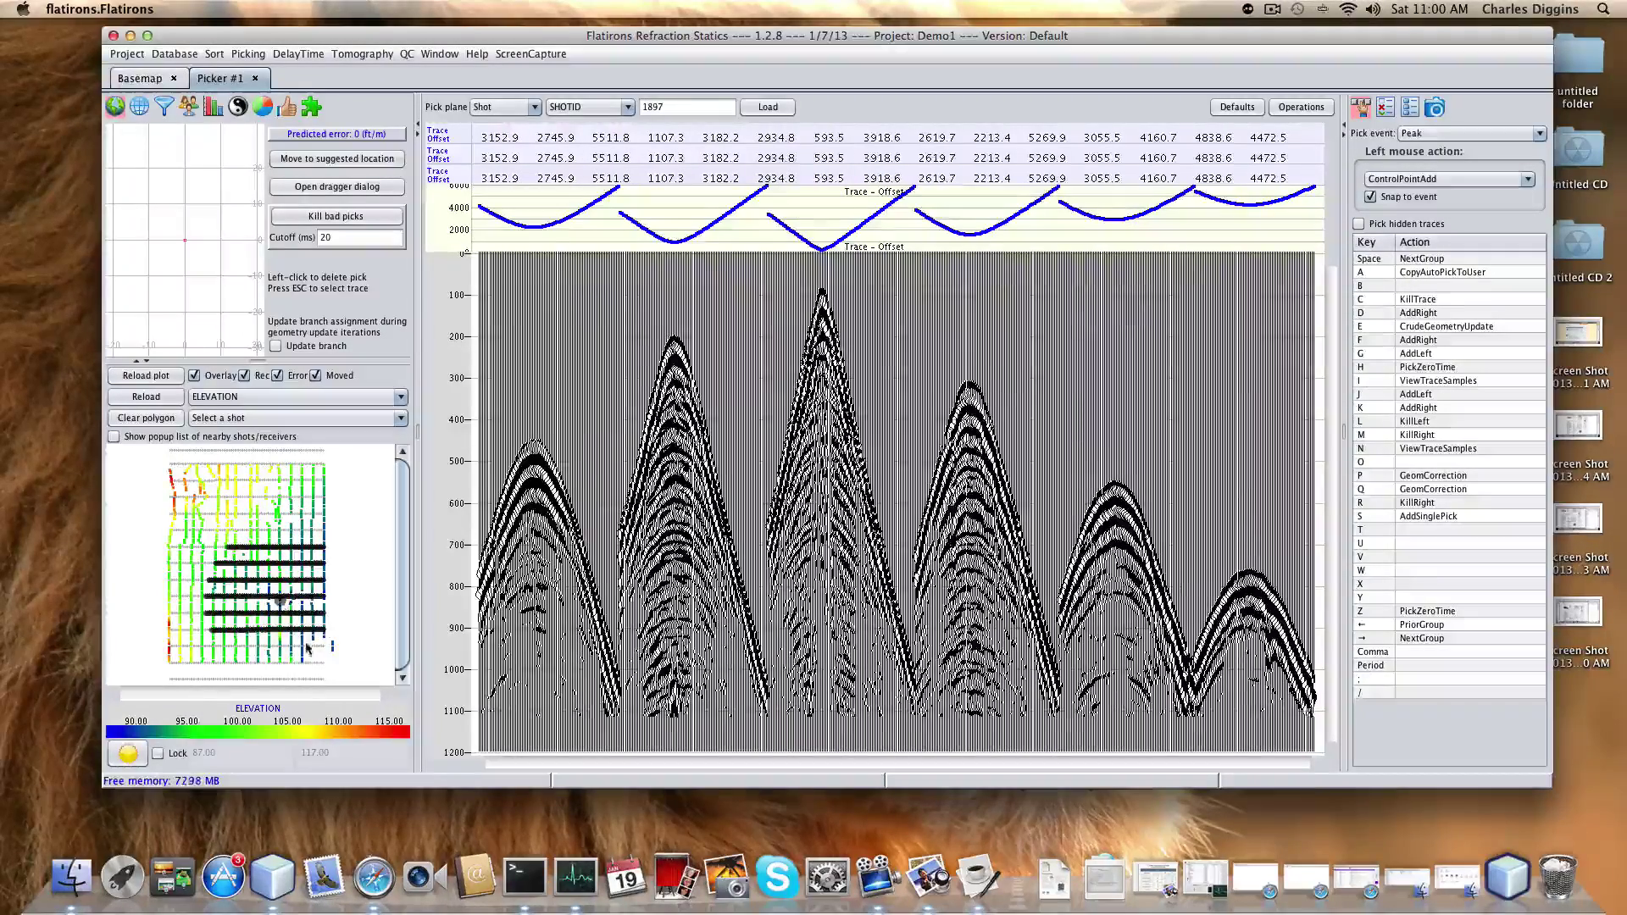
click(307, 649)
click(313, 531)
click(314, 493)
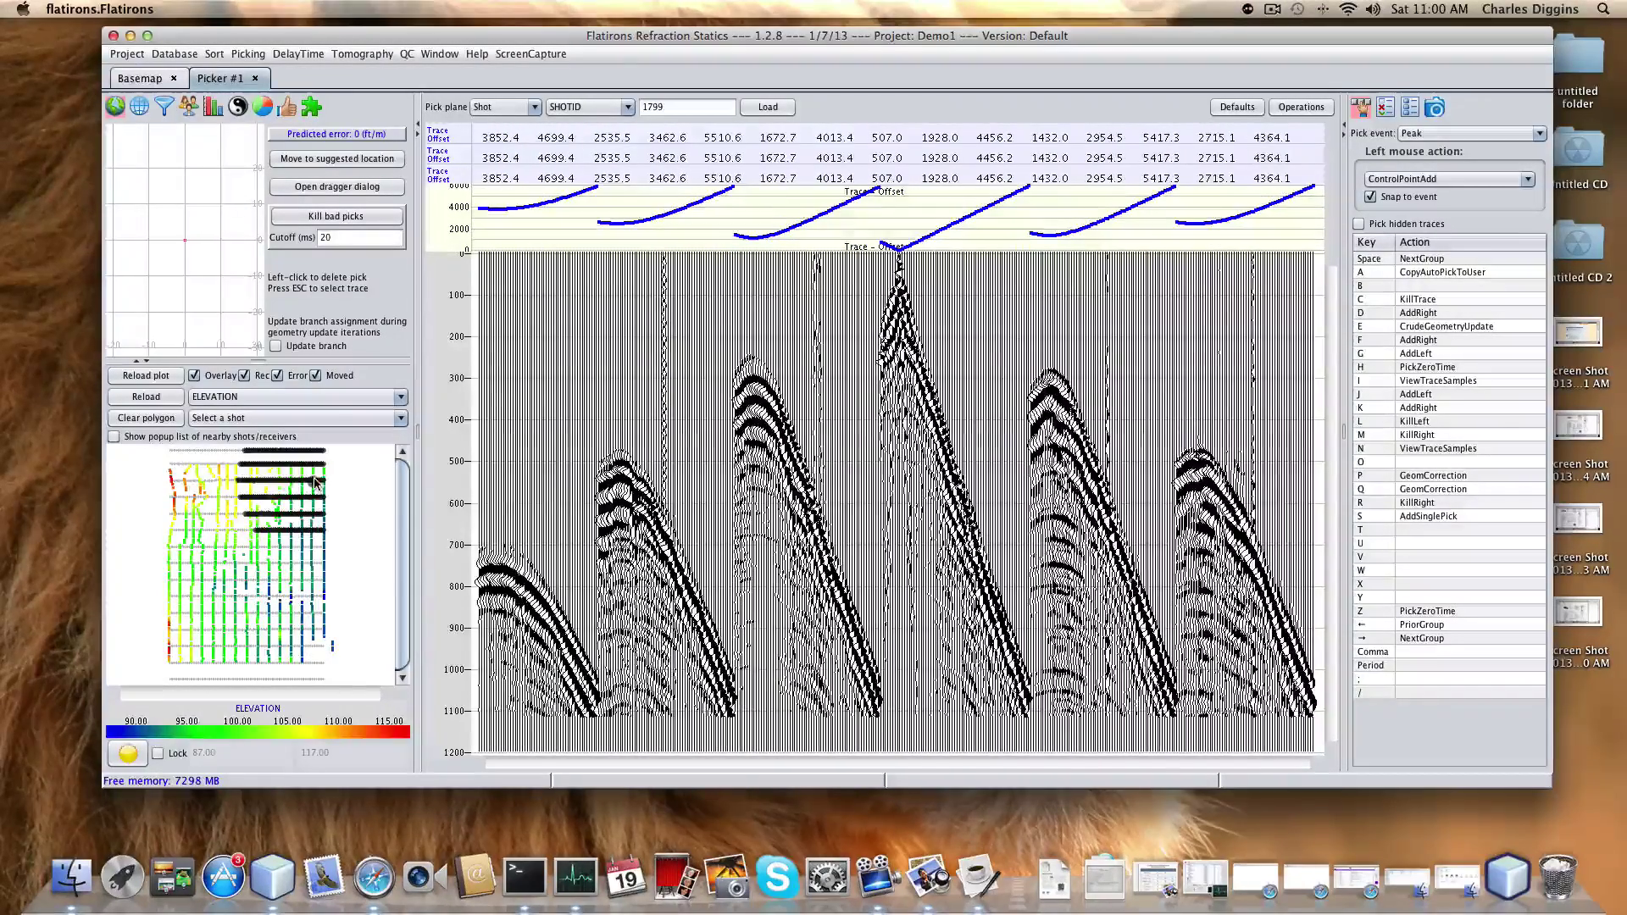
click(194, 483)
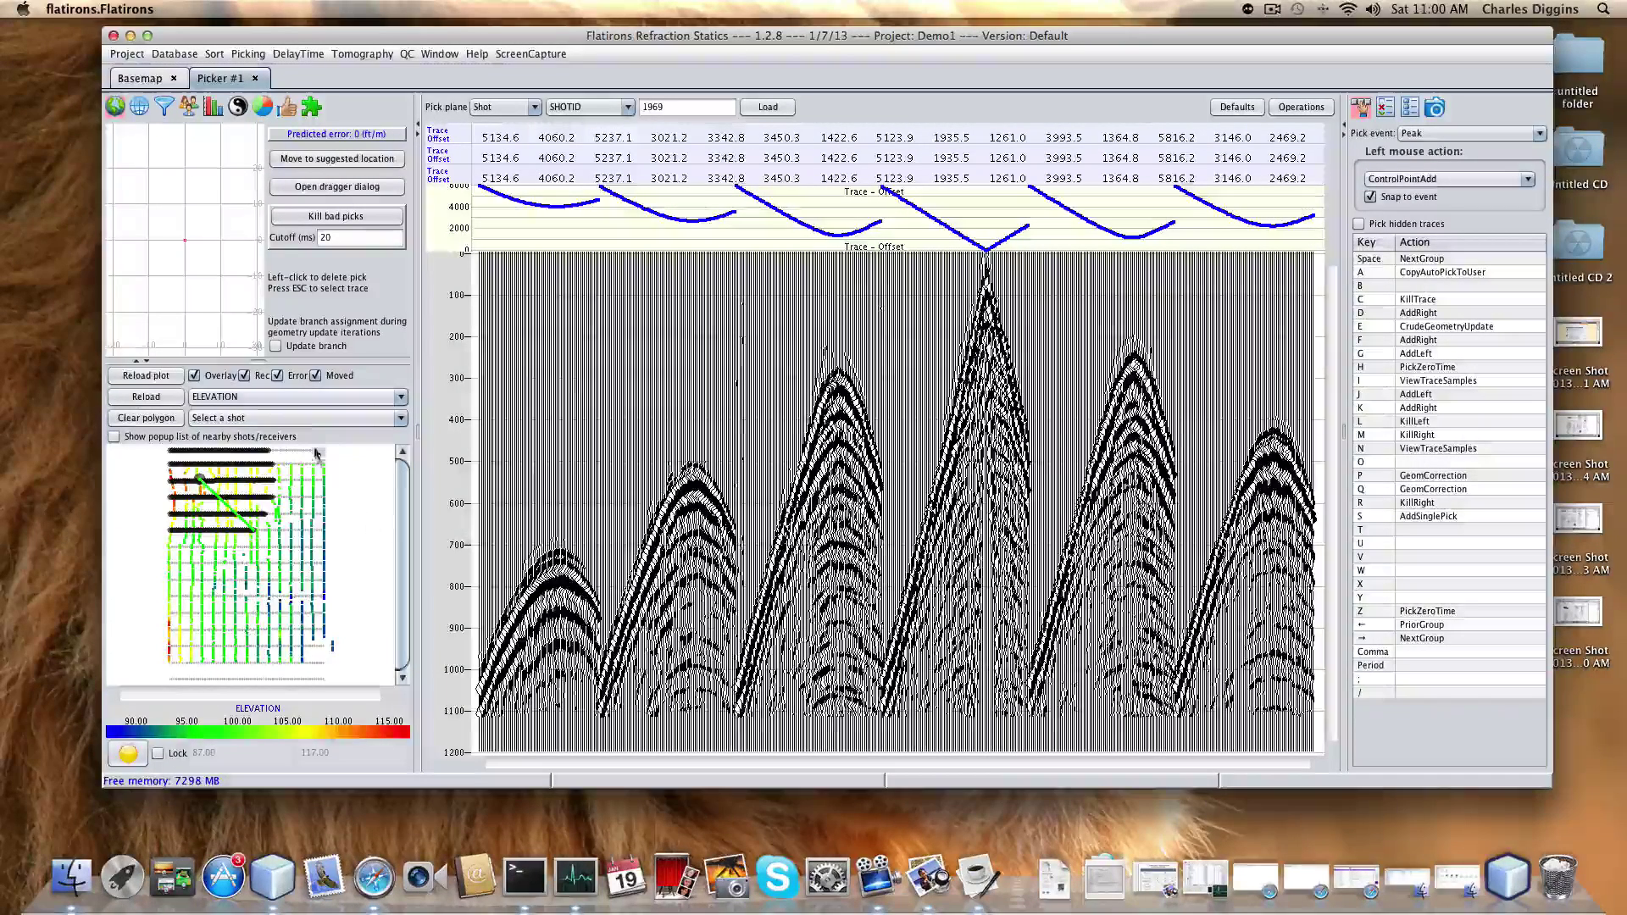
- Color the picker map by FOLD and display receiver gathers from the map in the Receiver pick plane, ending with receiver 2152
click(313, 396)
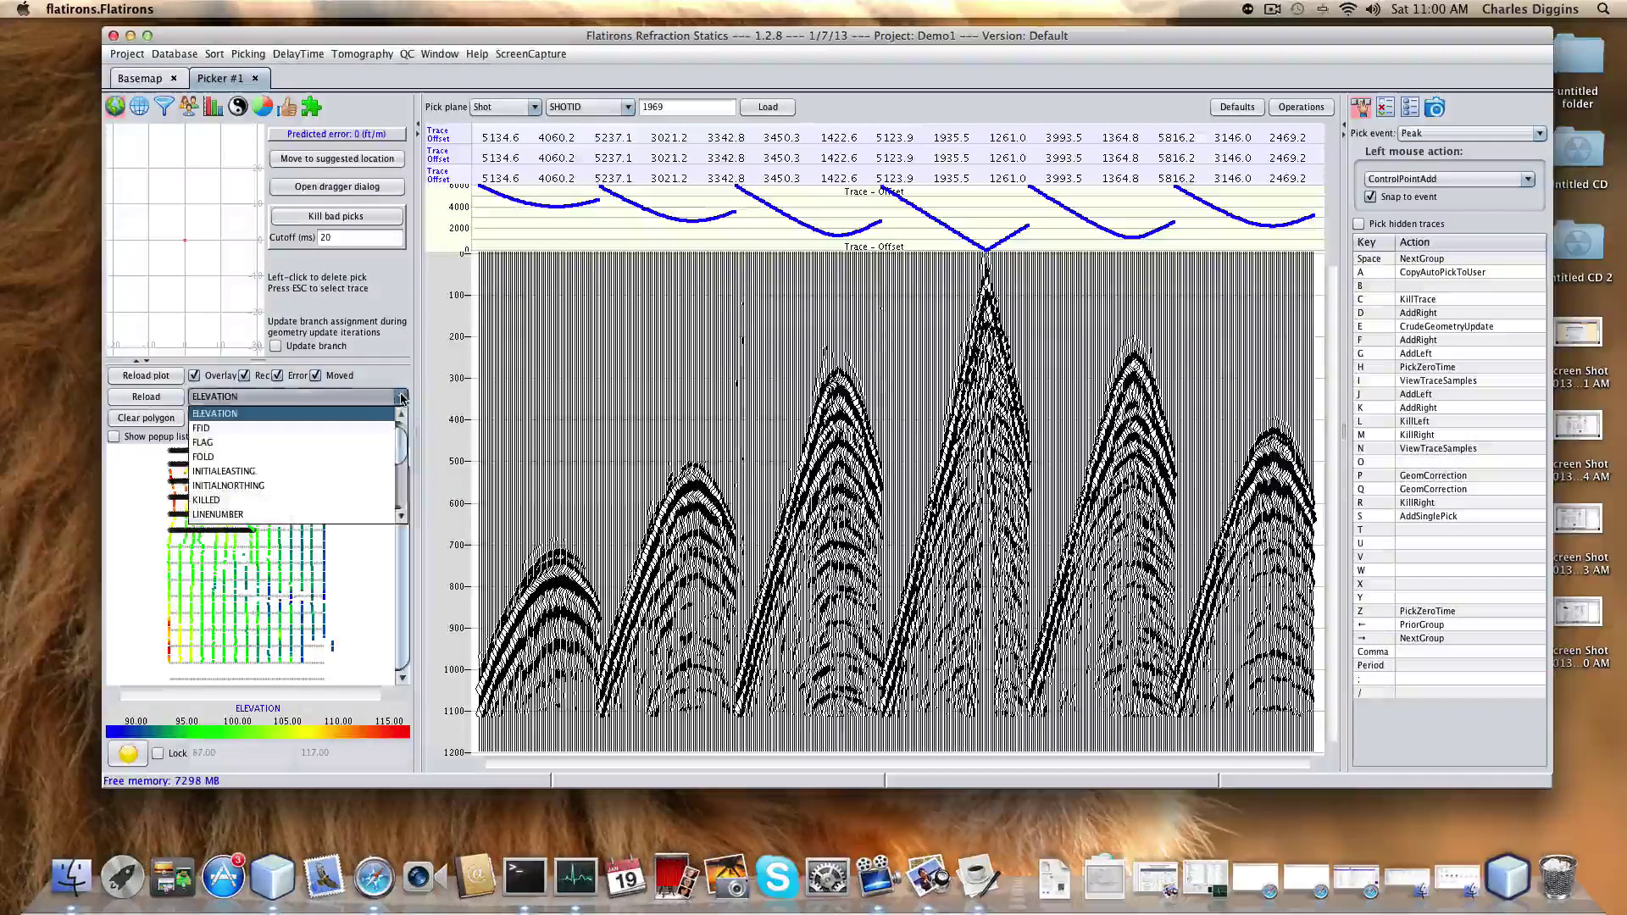
click(275, 458)
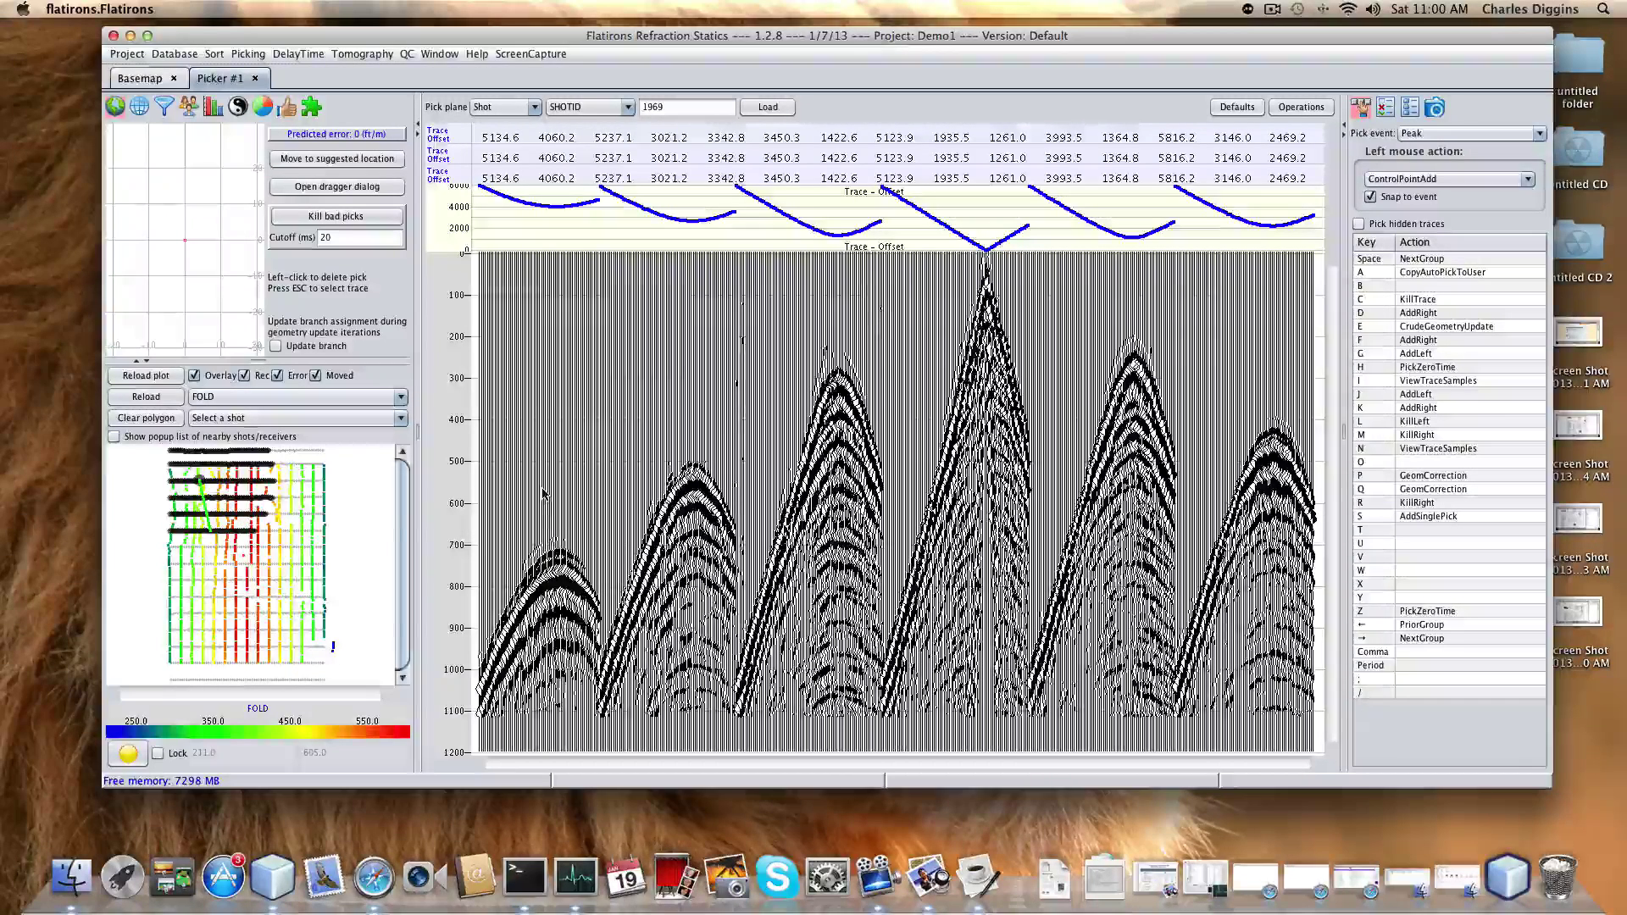
click(534, 107)
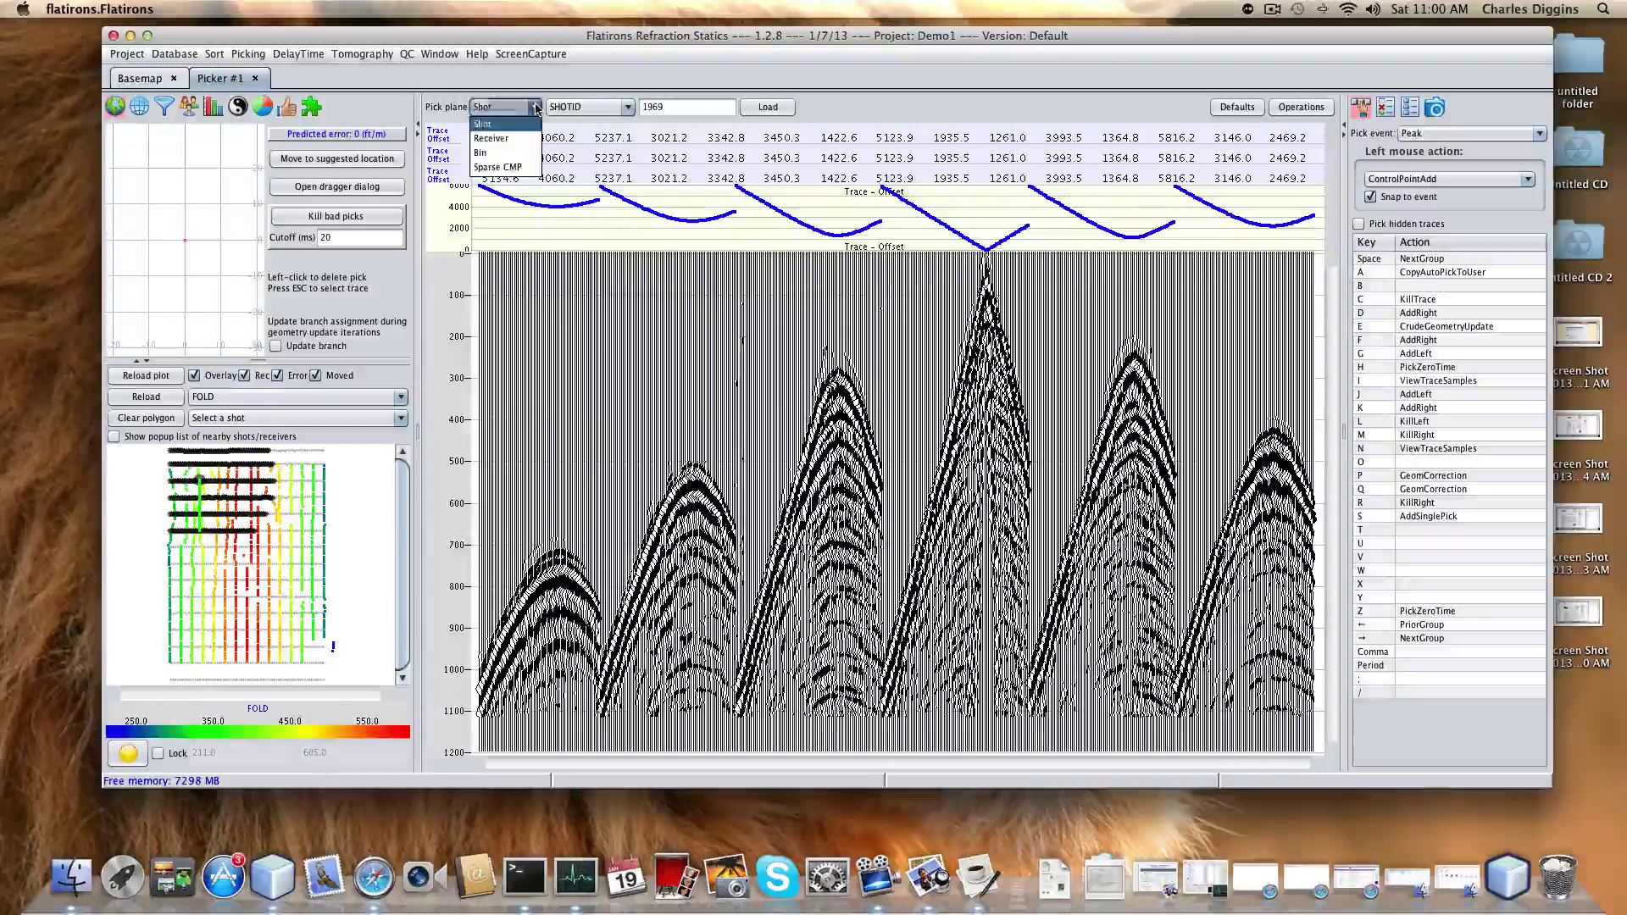
click(498, 139)
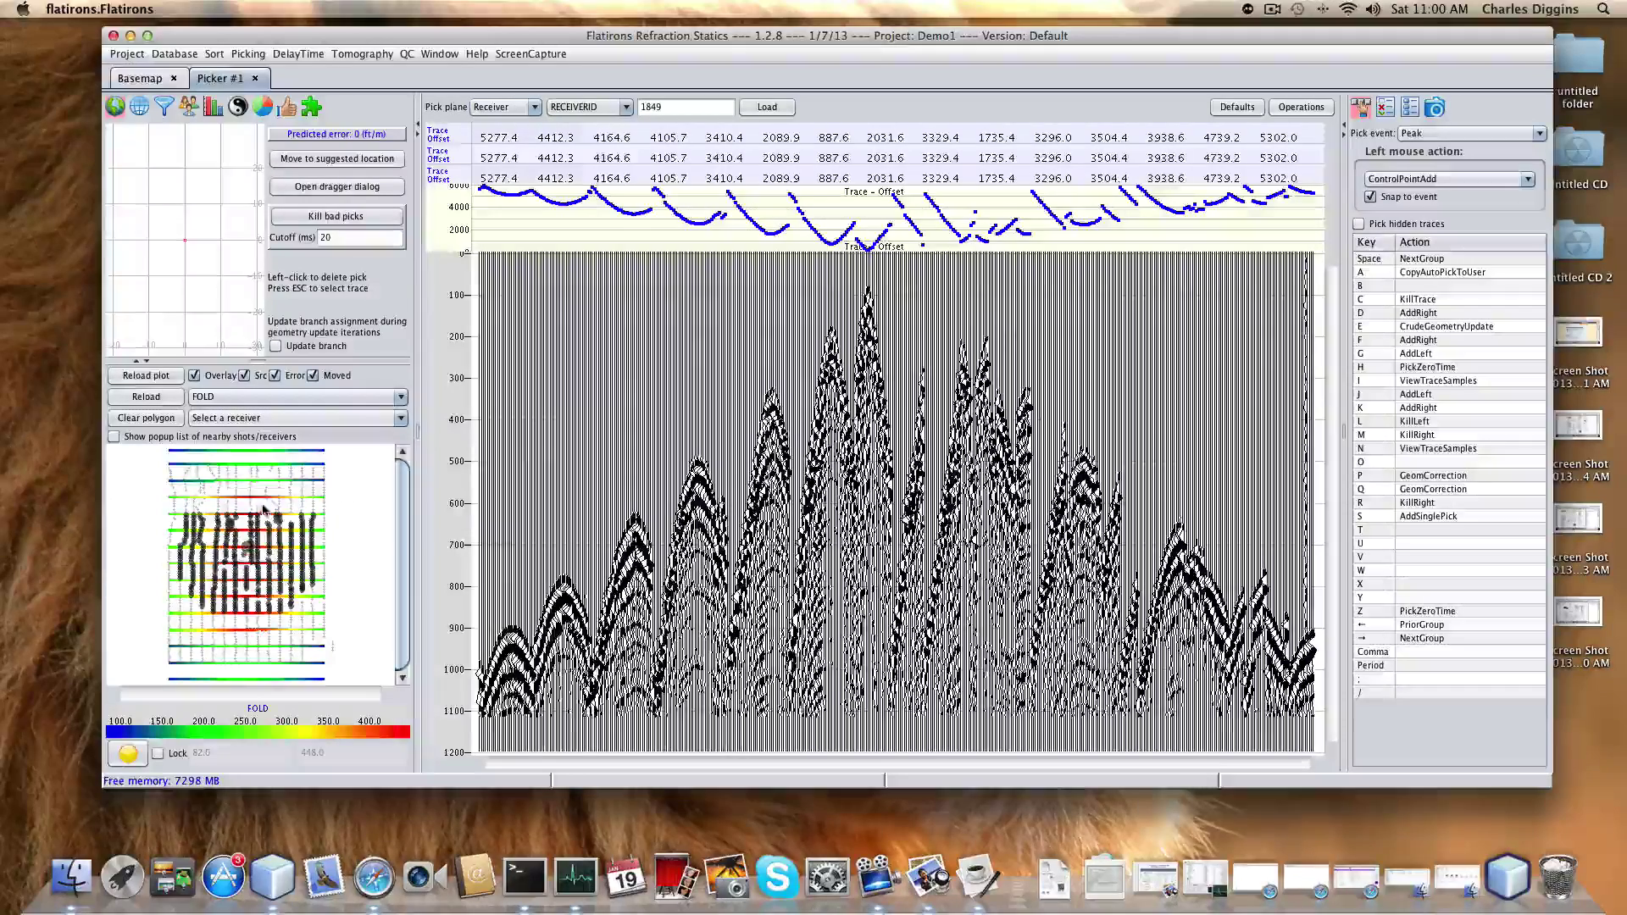
click(263, 510)
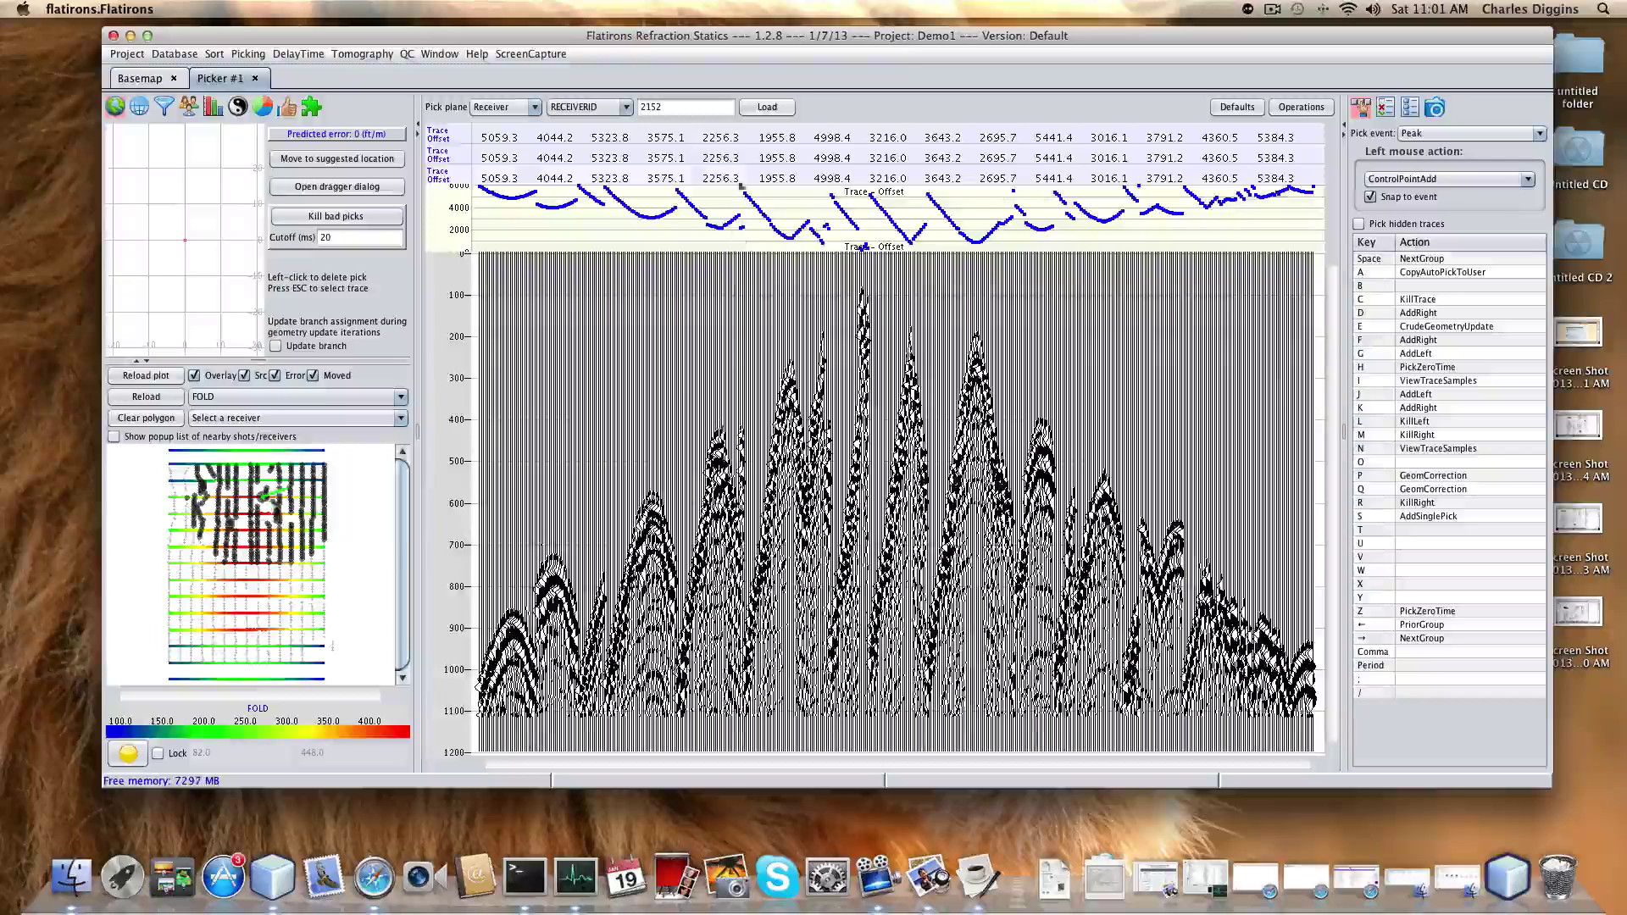
- Plot the receiver ELEVATION attribute in the graph above the traces
right_click(608, 223)
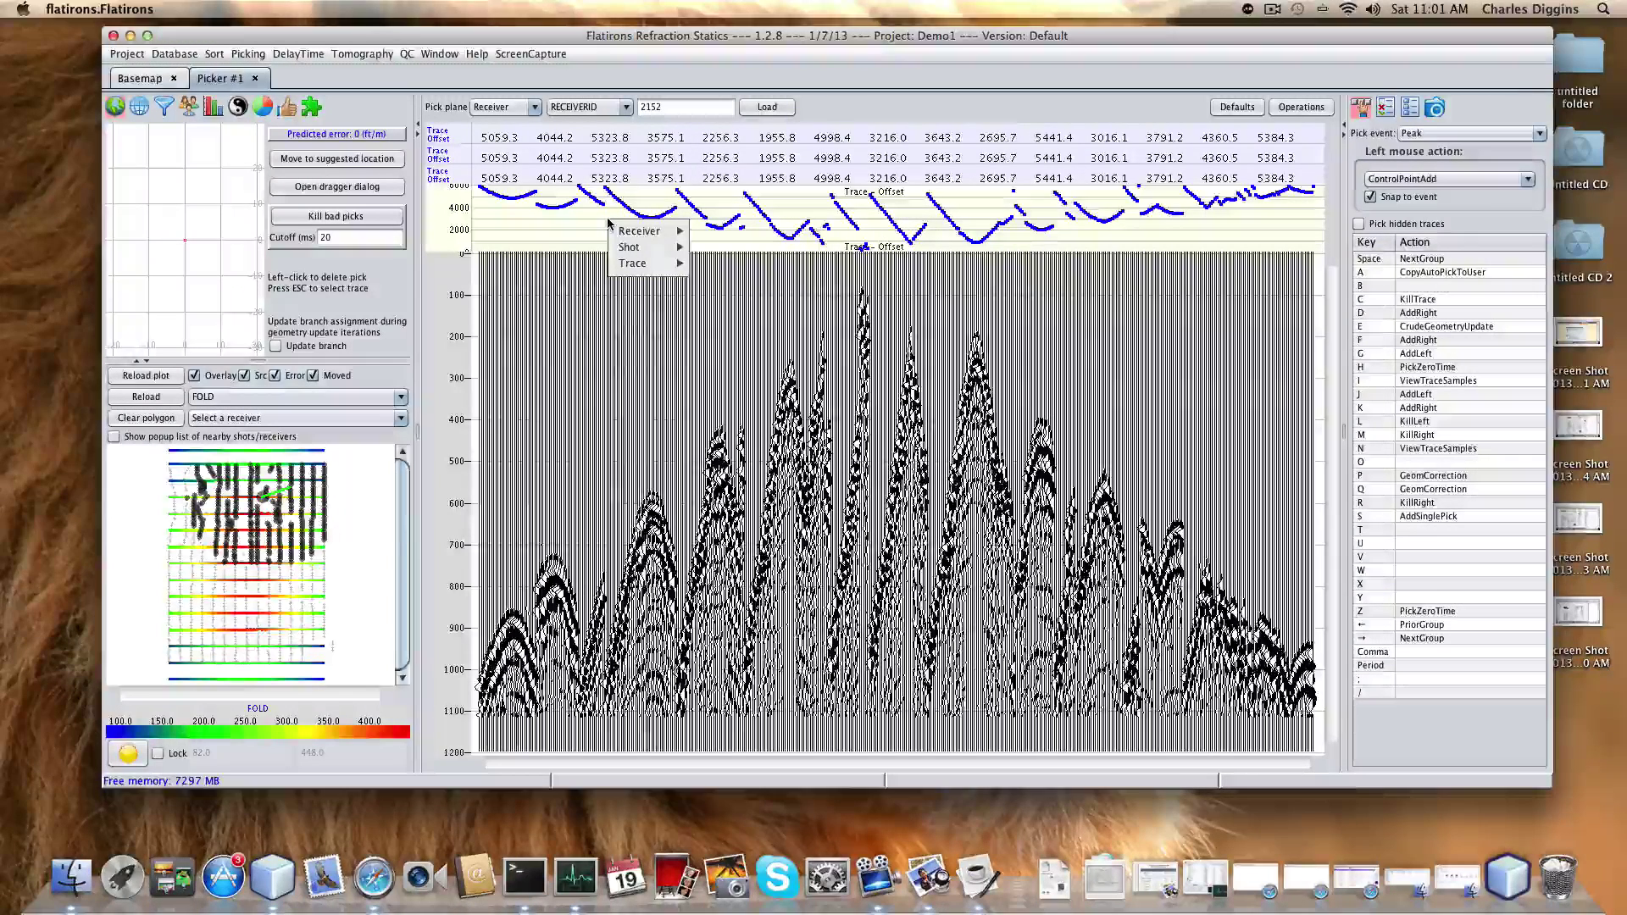
mouse_move(622, 231)
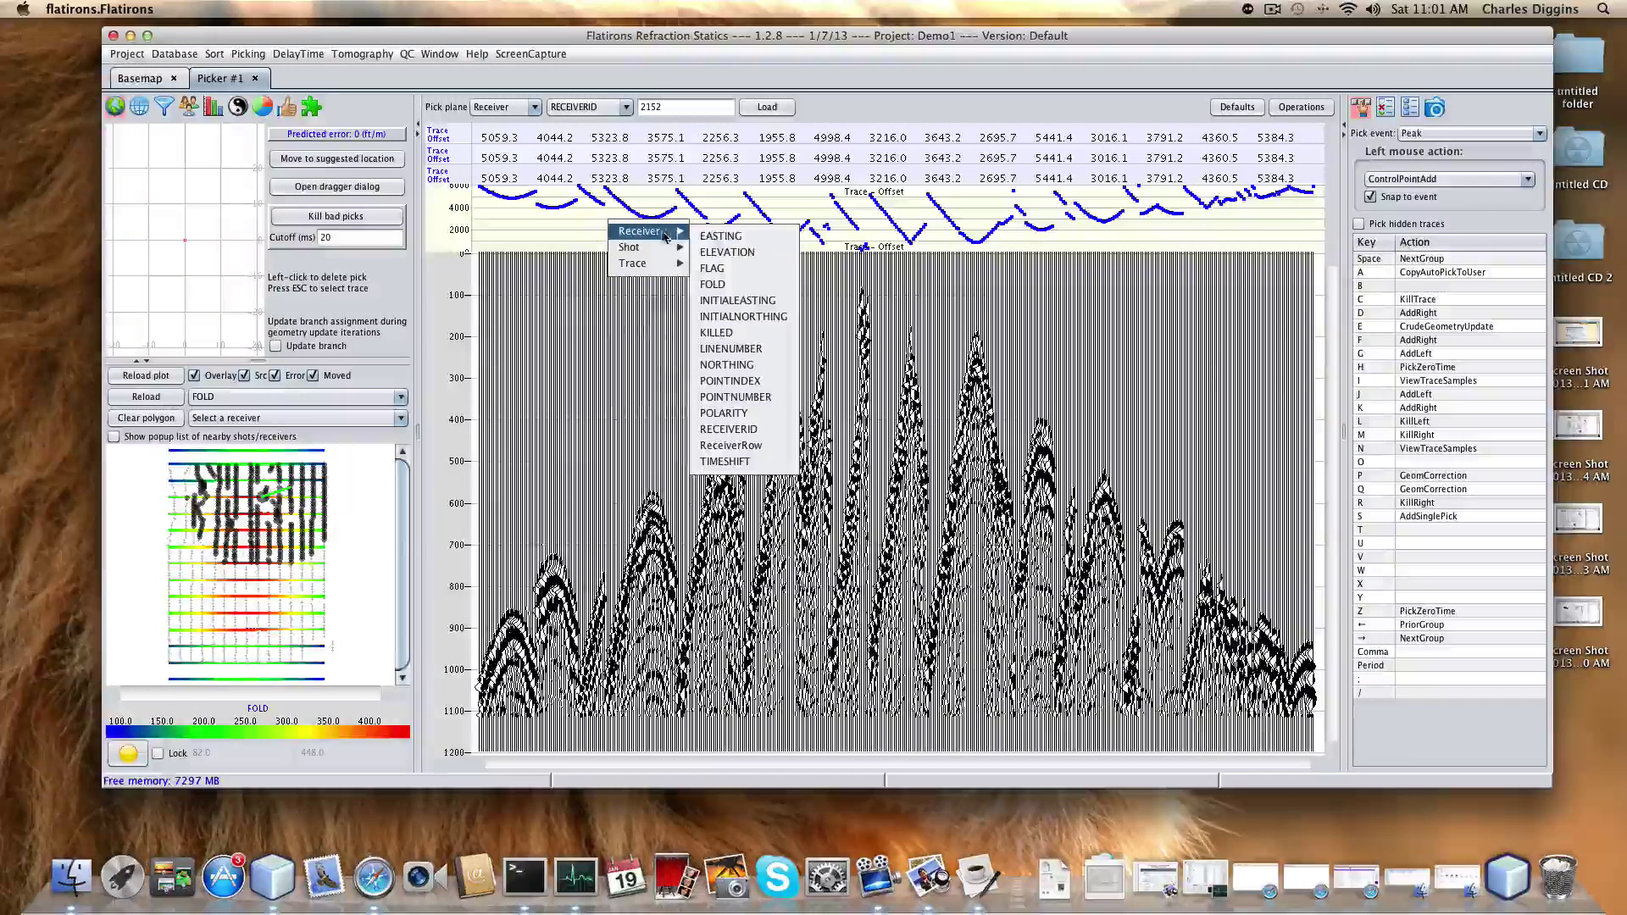
click(649, 237)
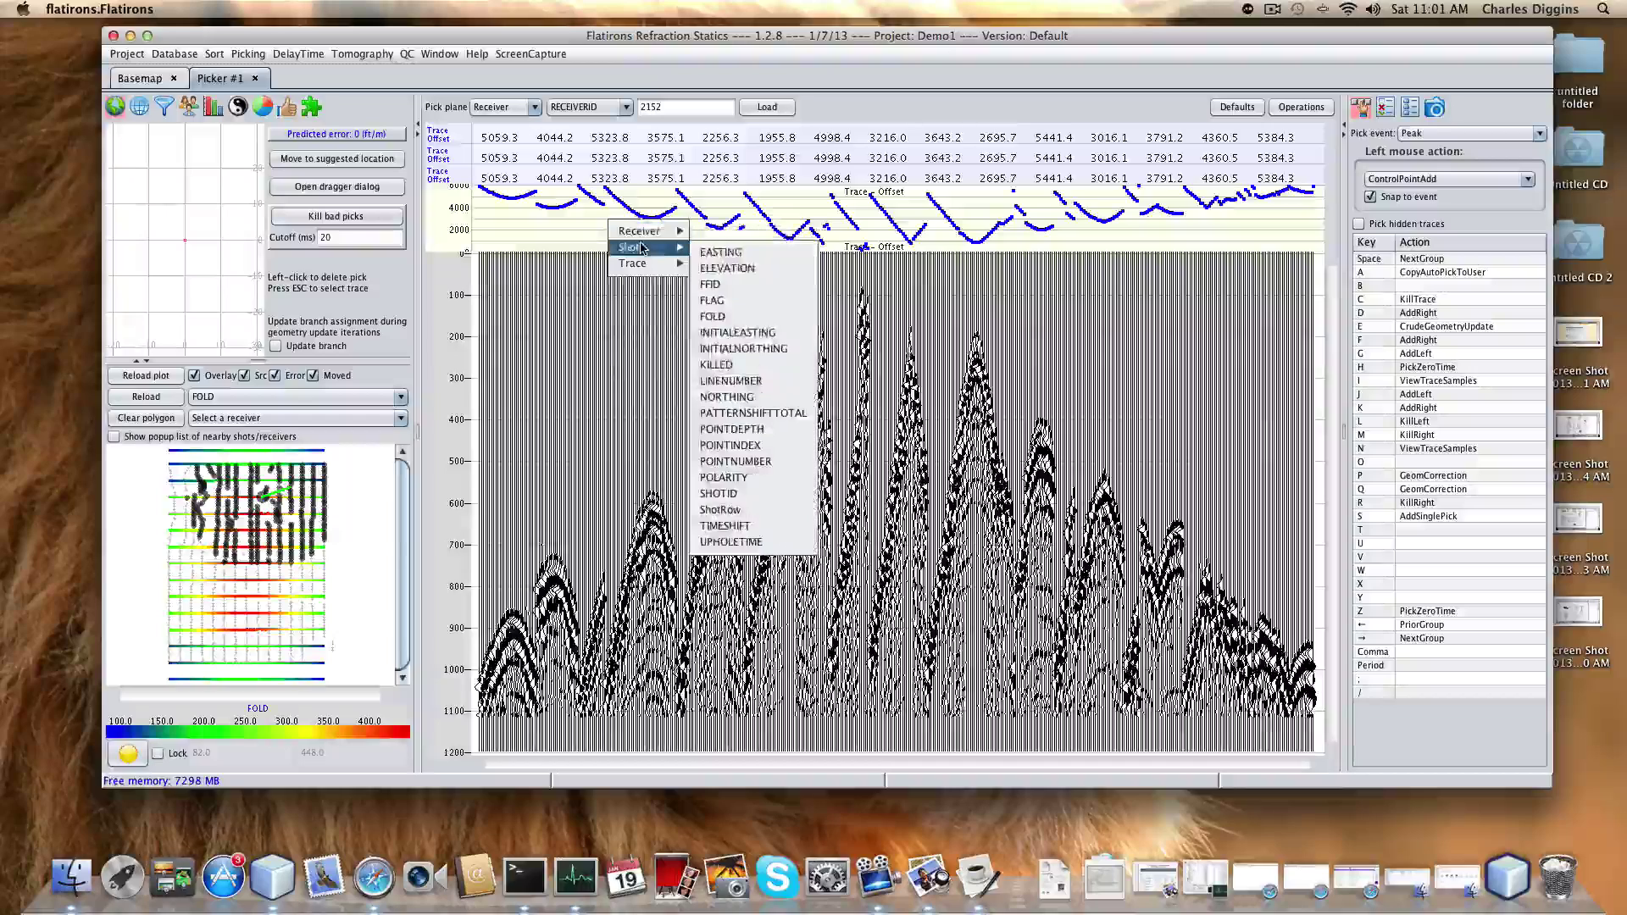
click(649, 237)
click(650, 239)
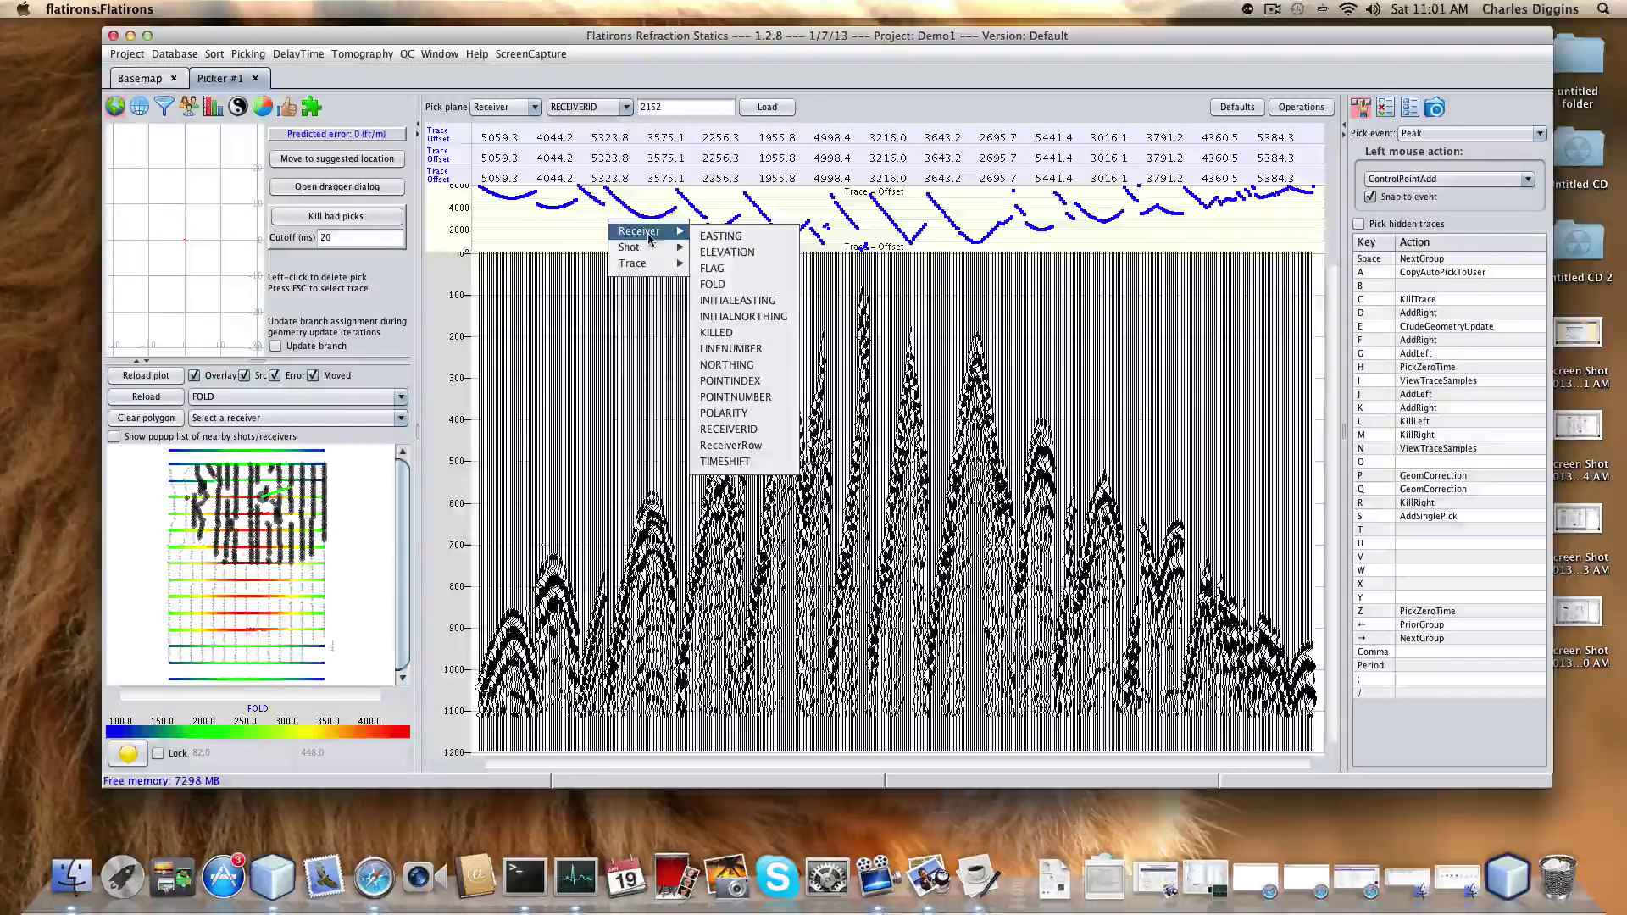
click(725, 252)
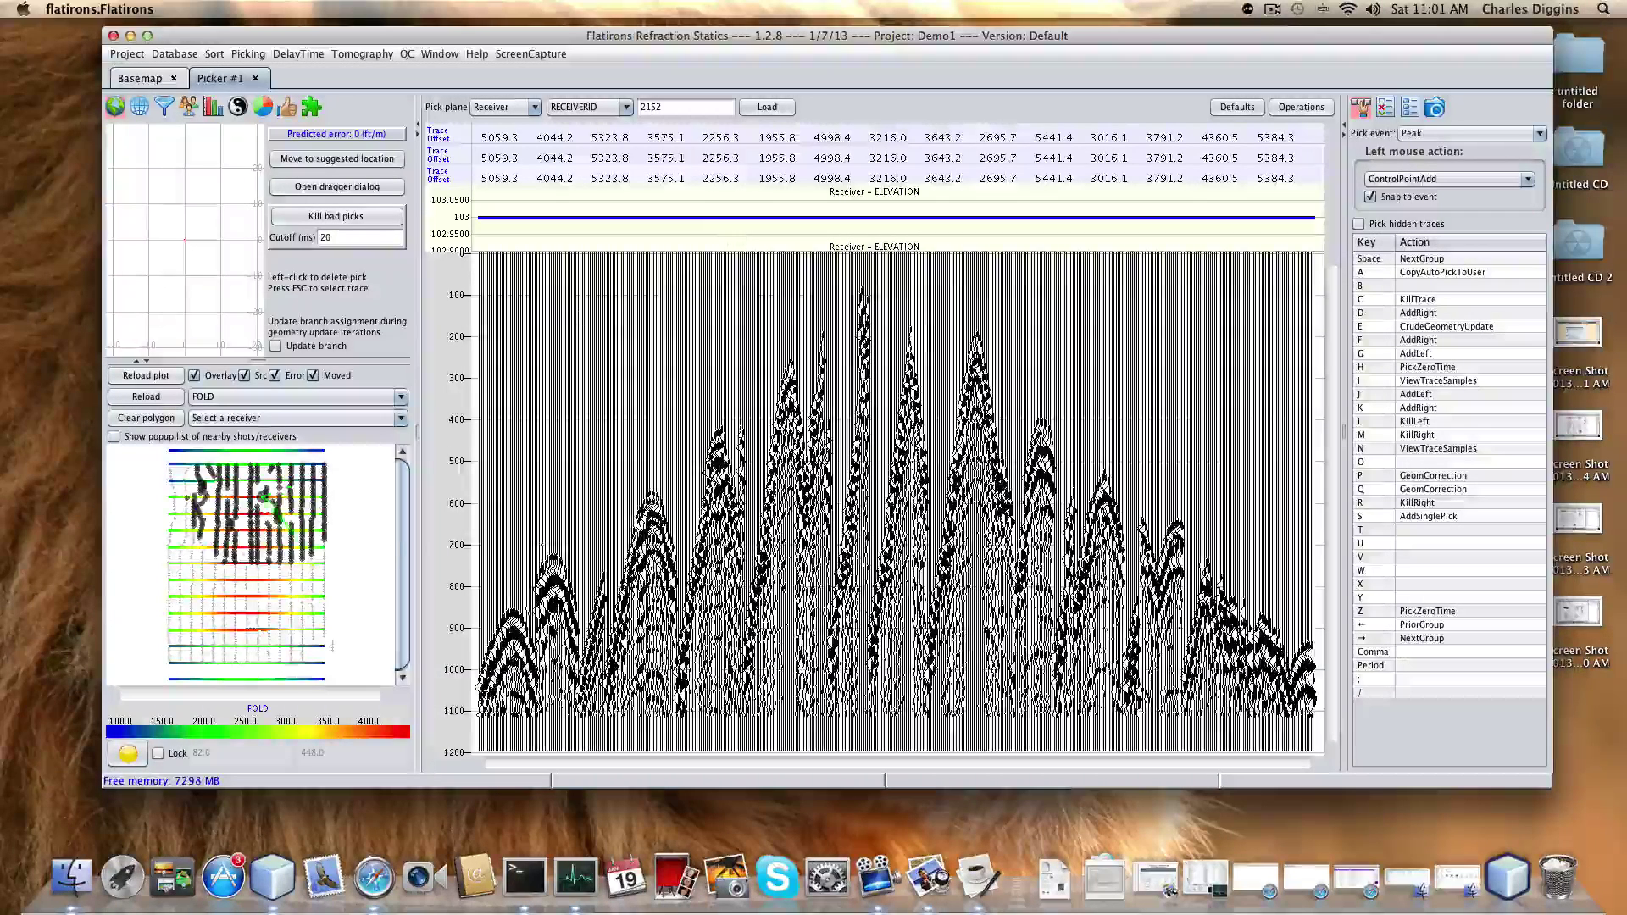
- Switch the pick plane back to Shot and display shot 1939 near the middle of the map
click(535, 107)
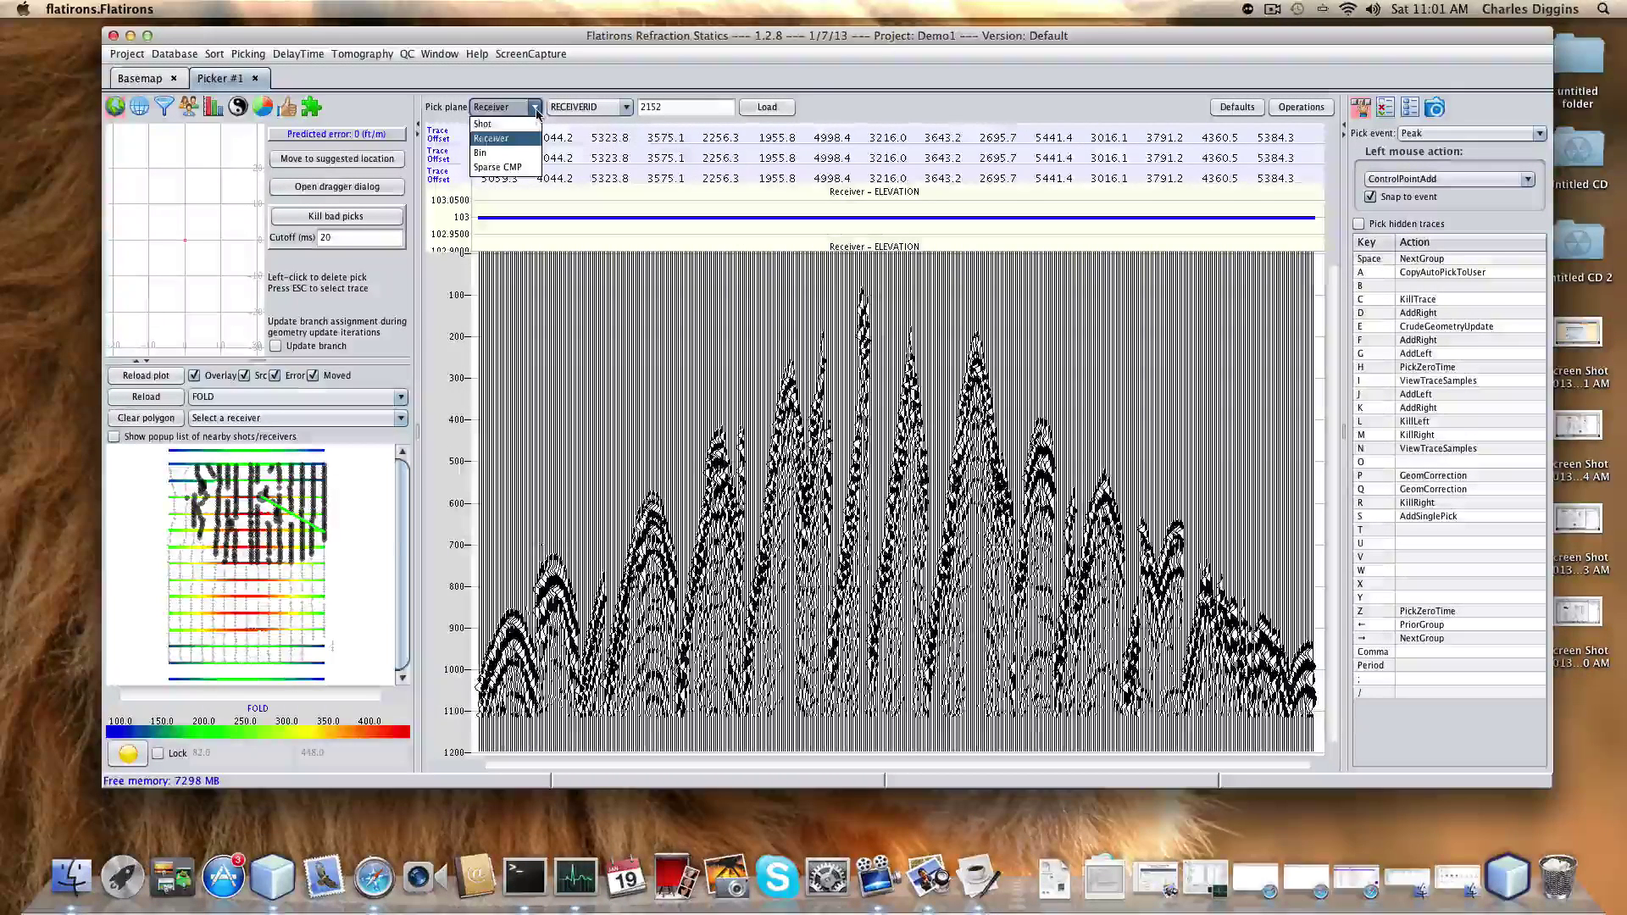
click(482, 124)
click(250, 569)
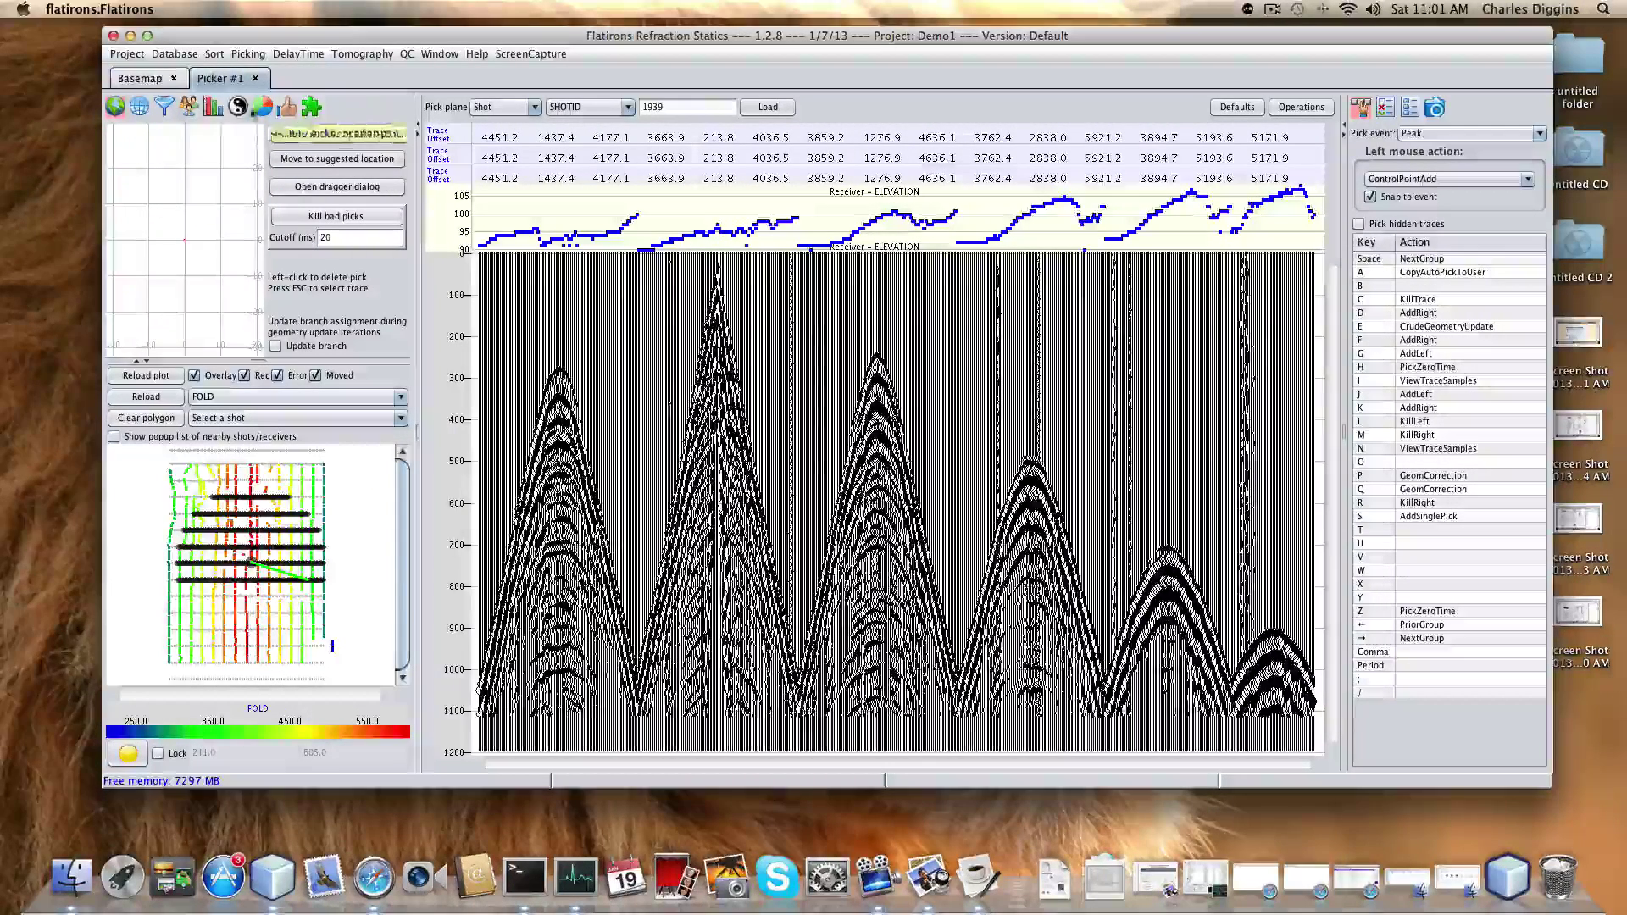
- Browse gathers through the sorted shot list, including shots 1503 and 1492, ending with shot 1791 on line 516
click(117, 107)
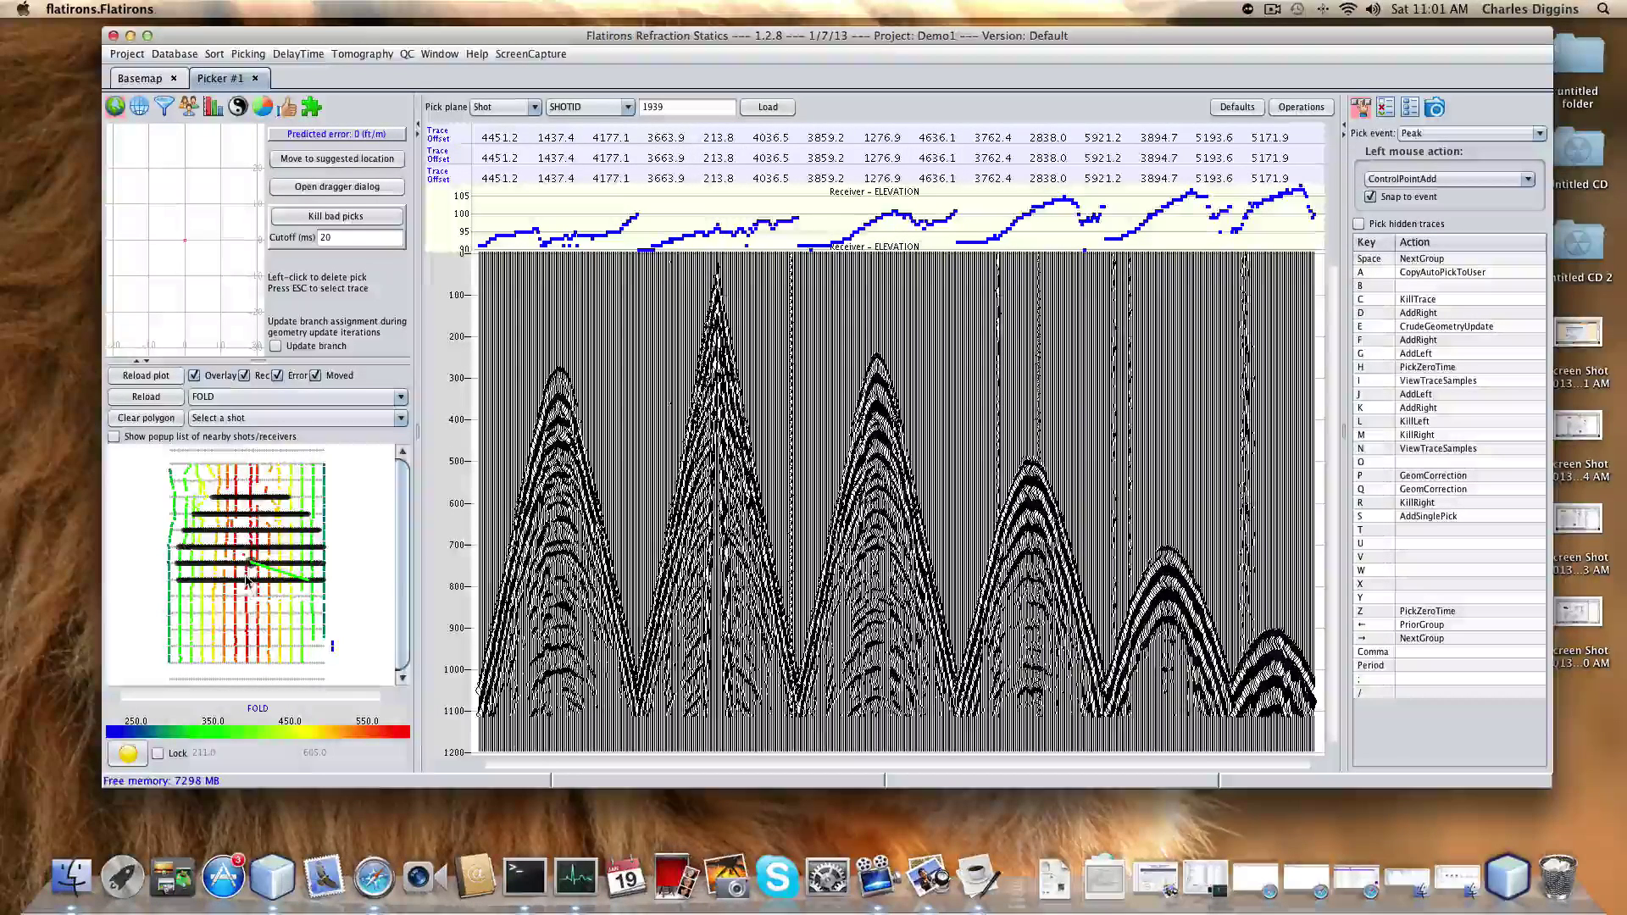
click(141, 108)
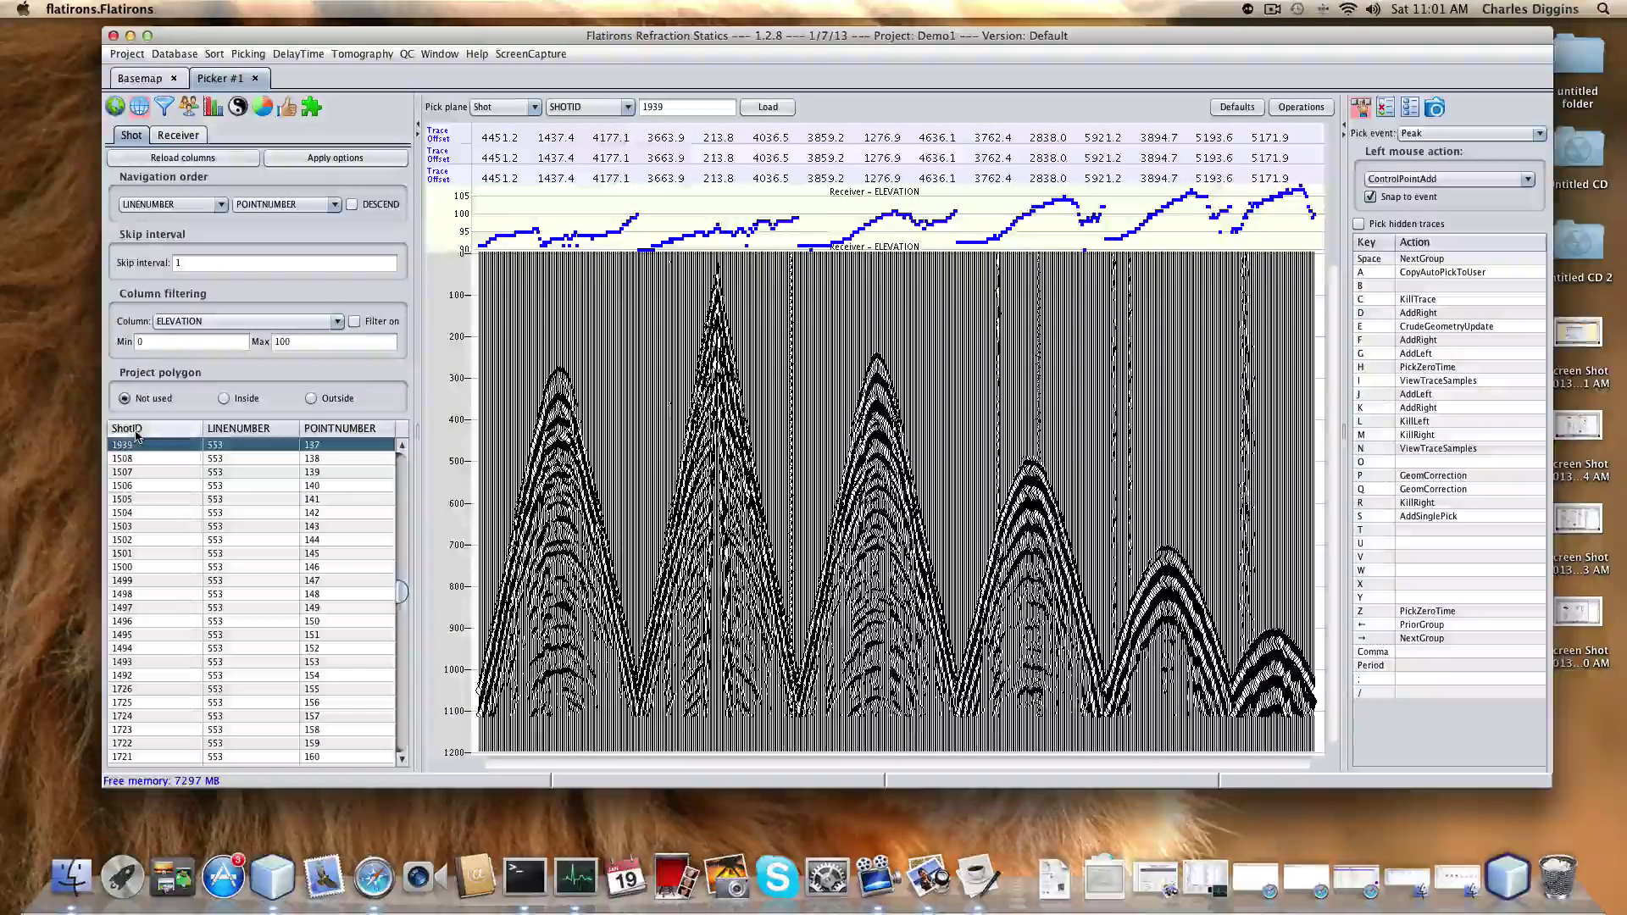
click(135, 499)
click(133, 526)
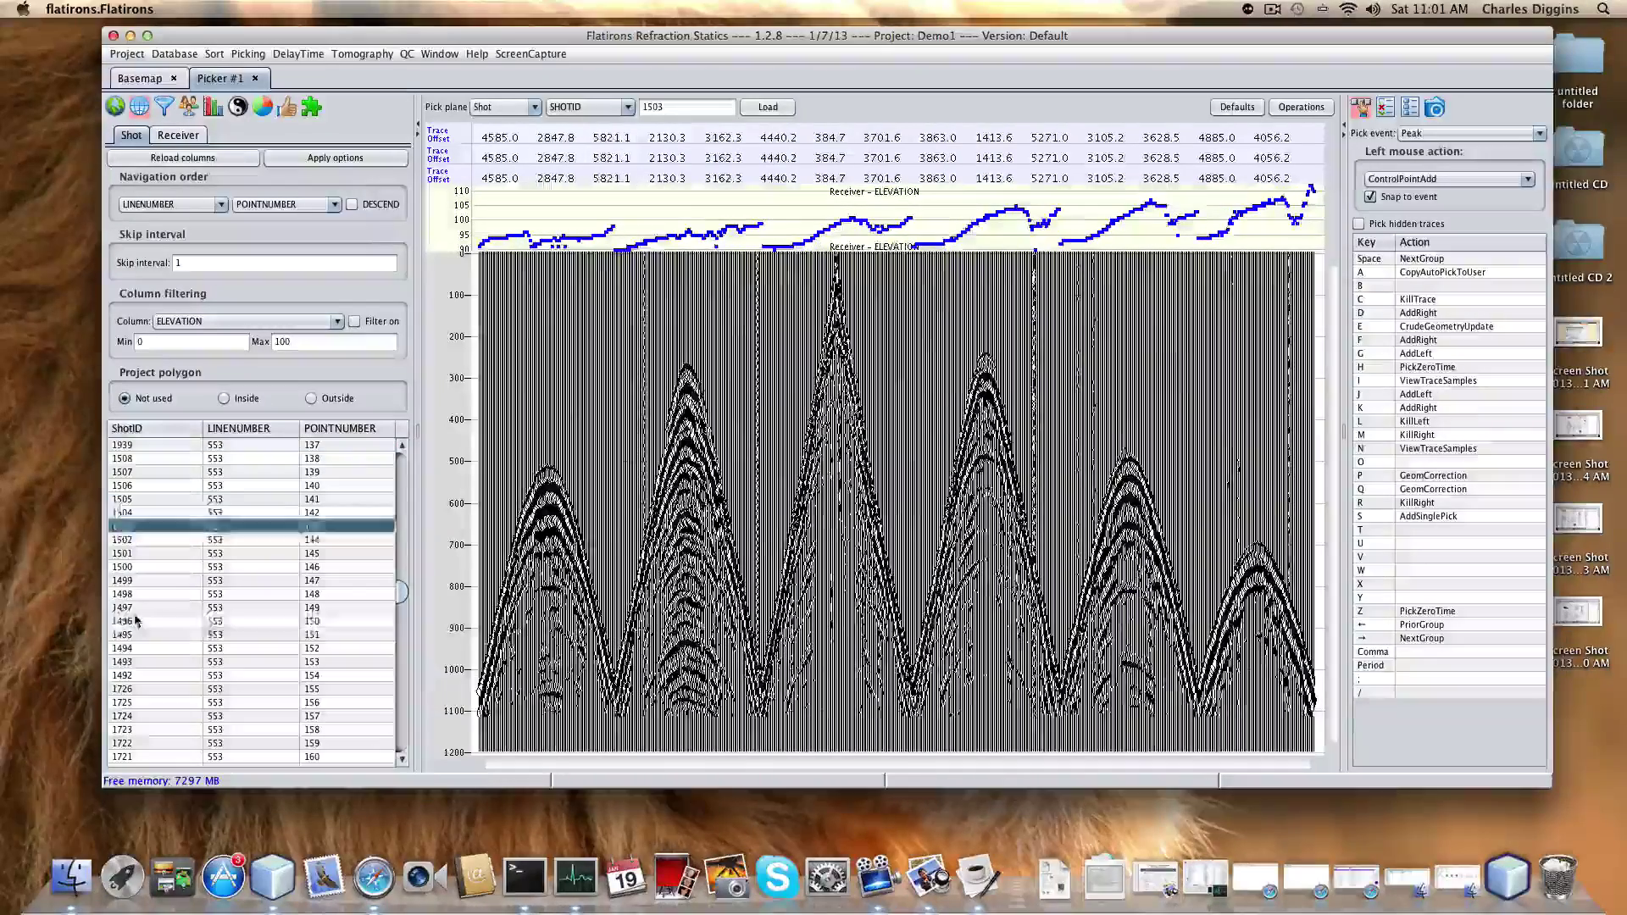
click(136, 621)
click(129, 528)
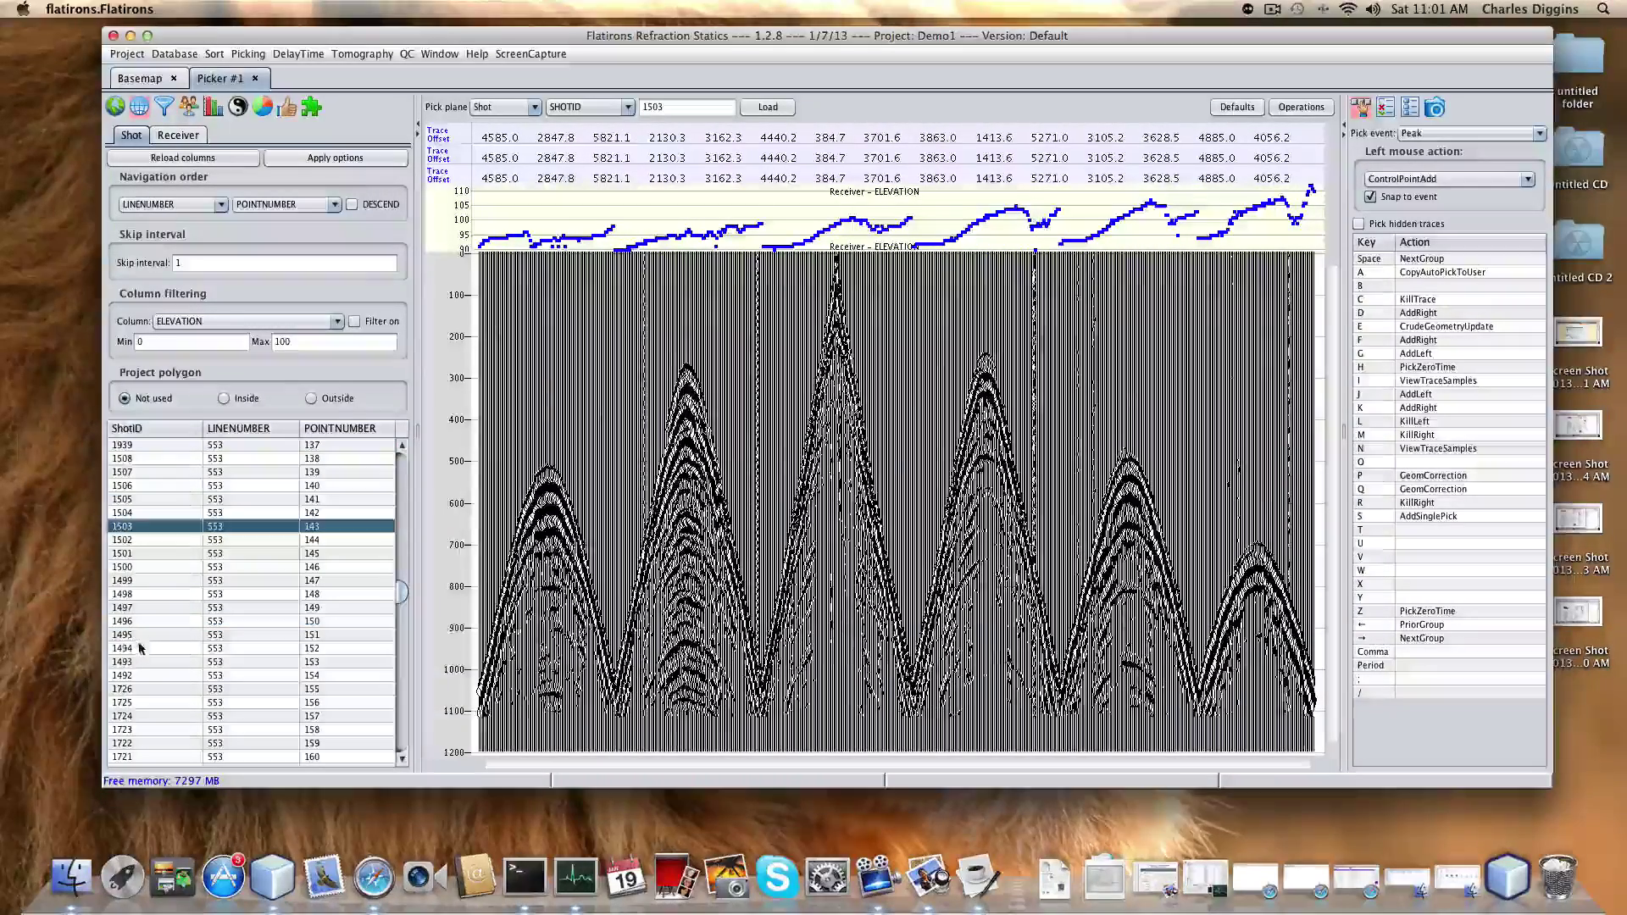
click(133, 675)
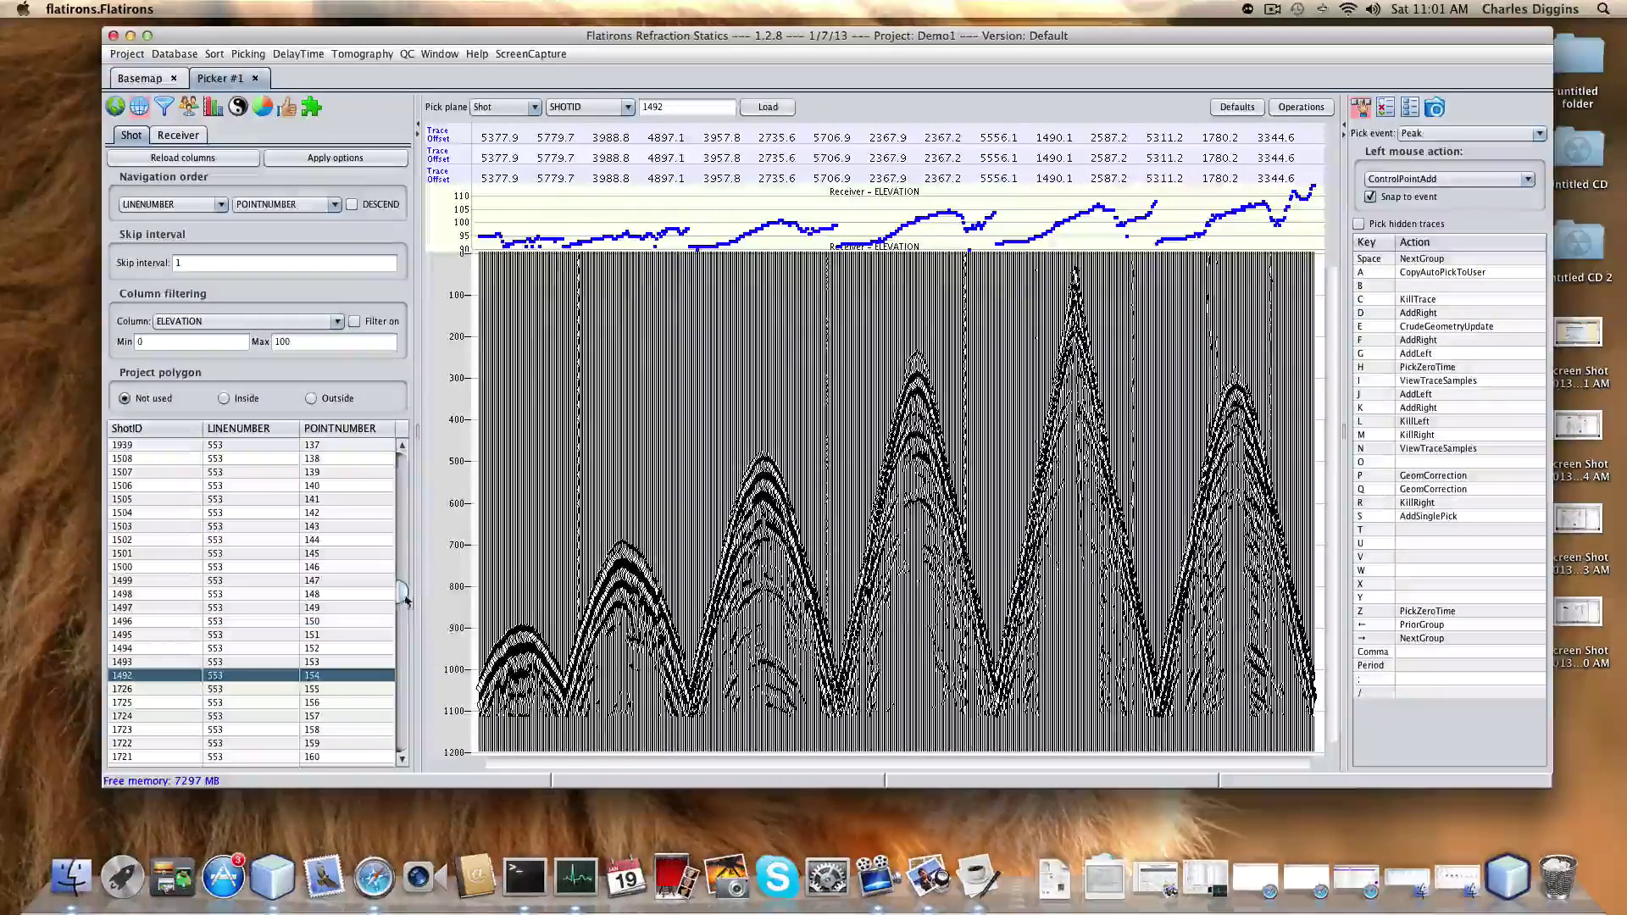
drag(404, 594, 404, 515)
click(127, 528)
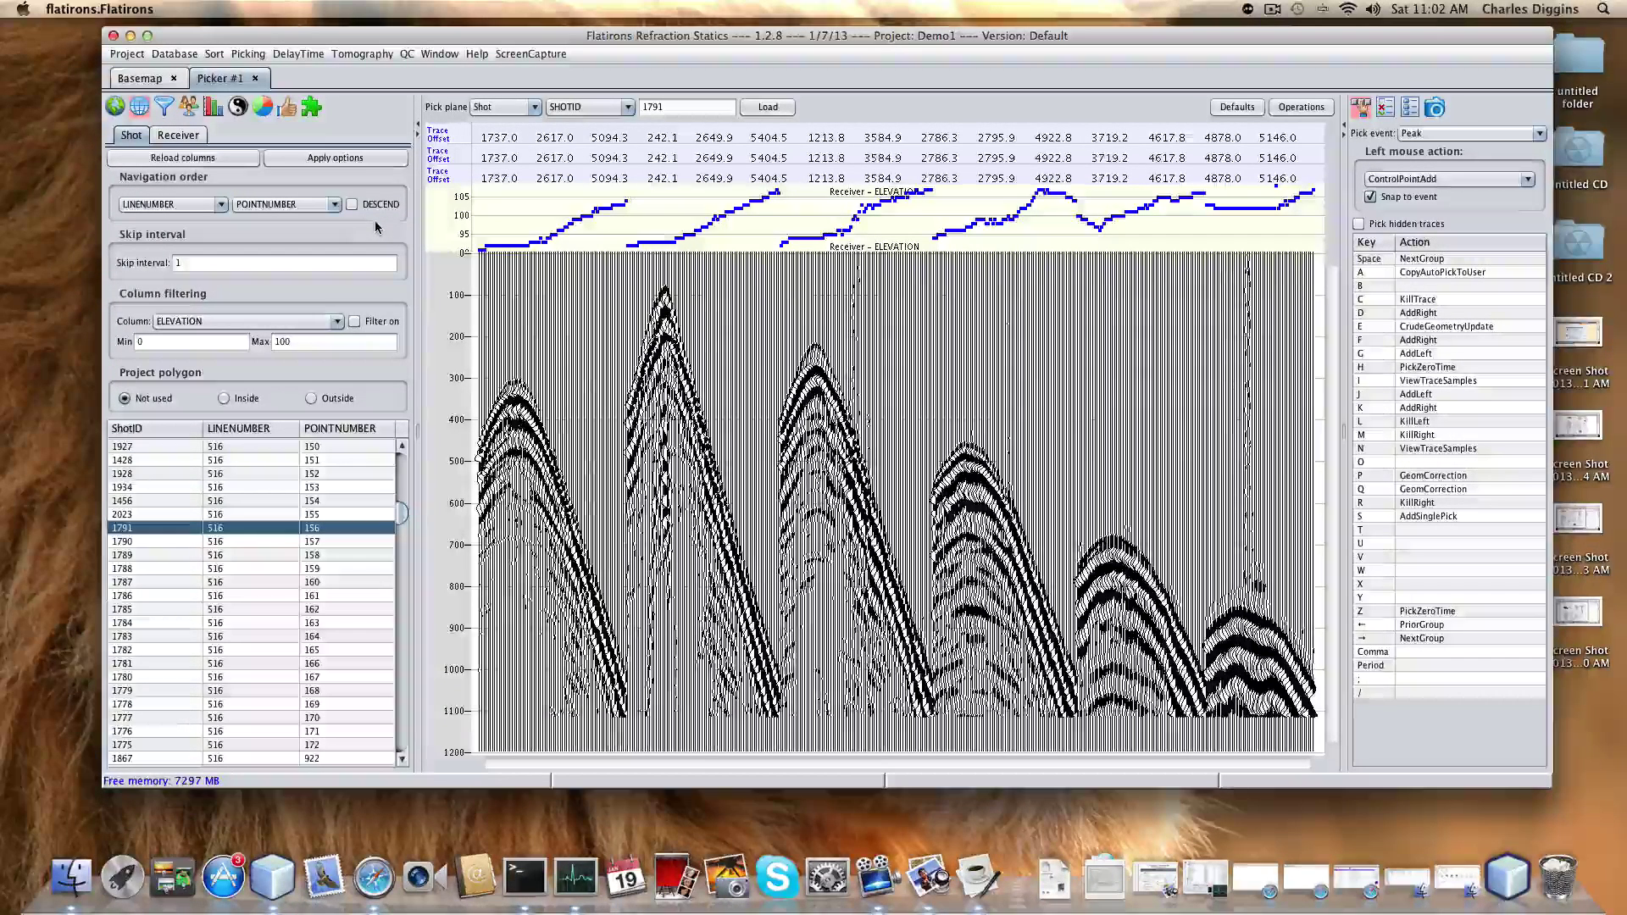
- Add a Bandpass filter to the picker's trace processing sequence
click(164, 106)
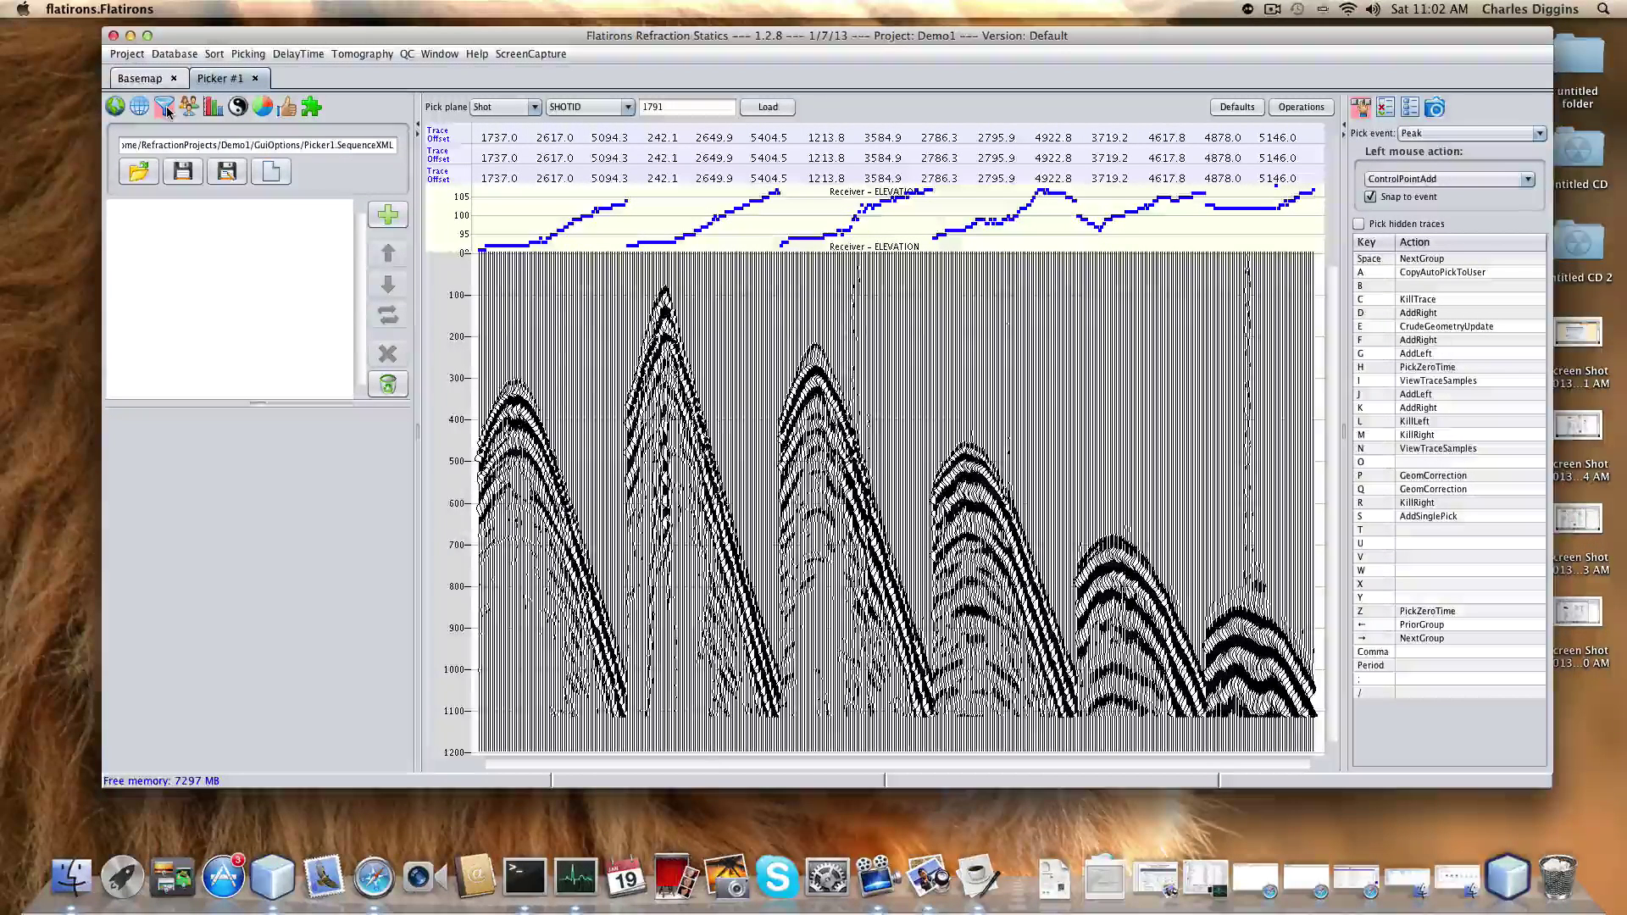
click(389, 216)
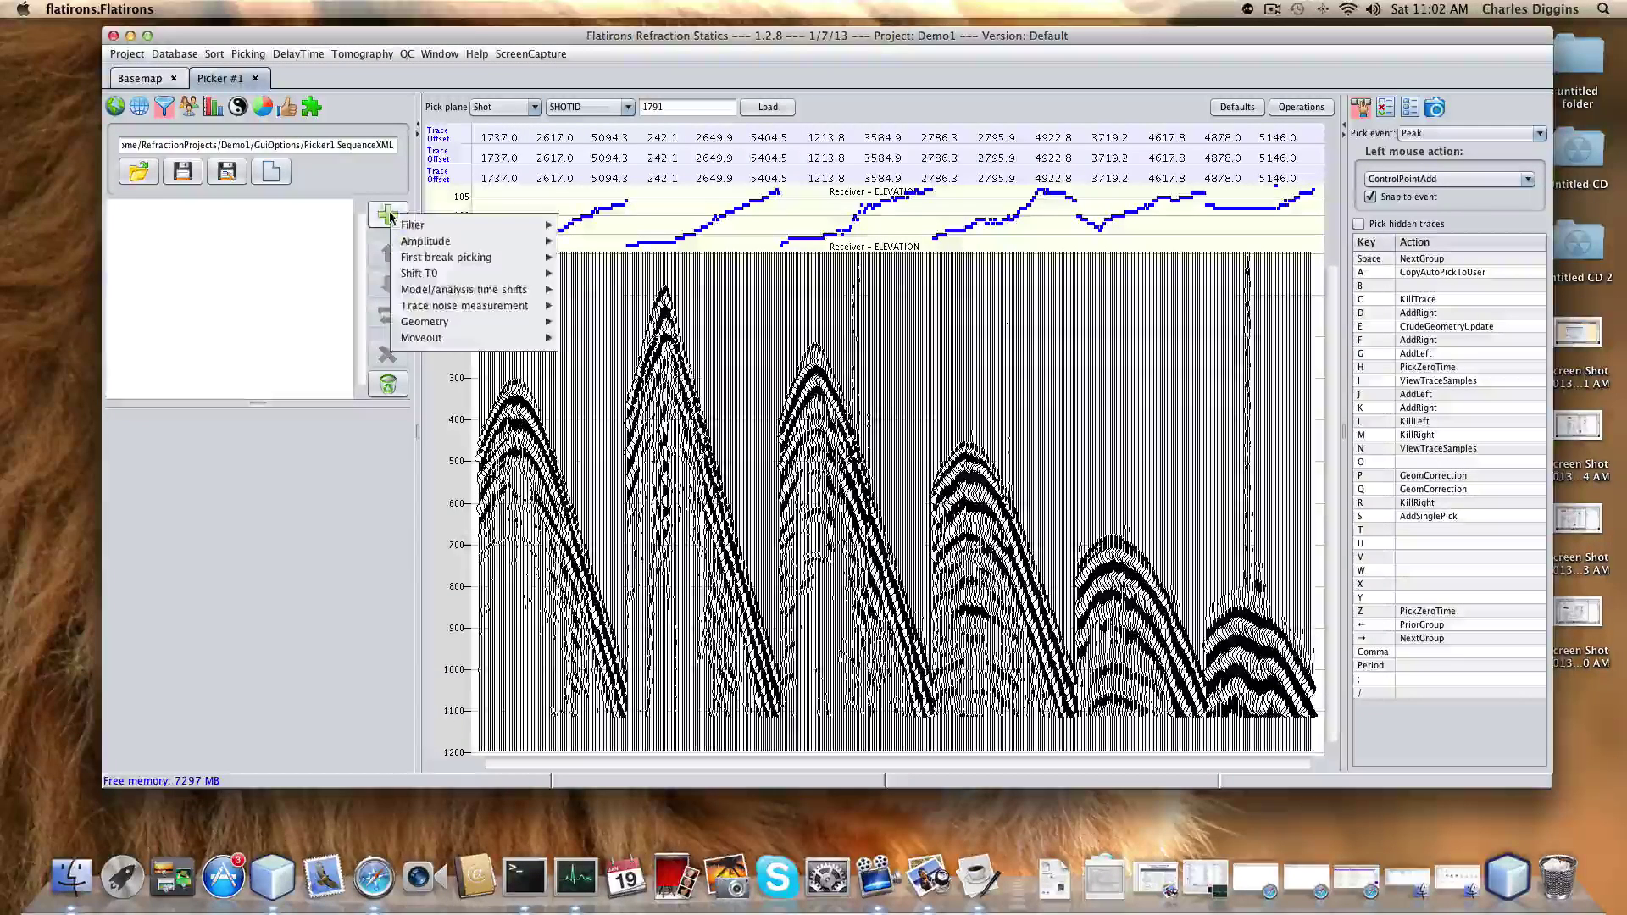
click(593, 231)
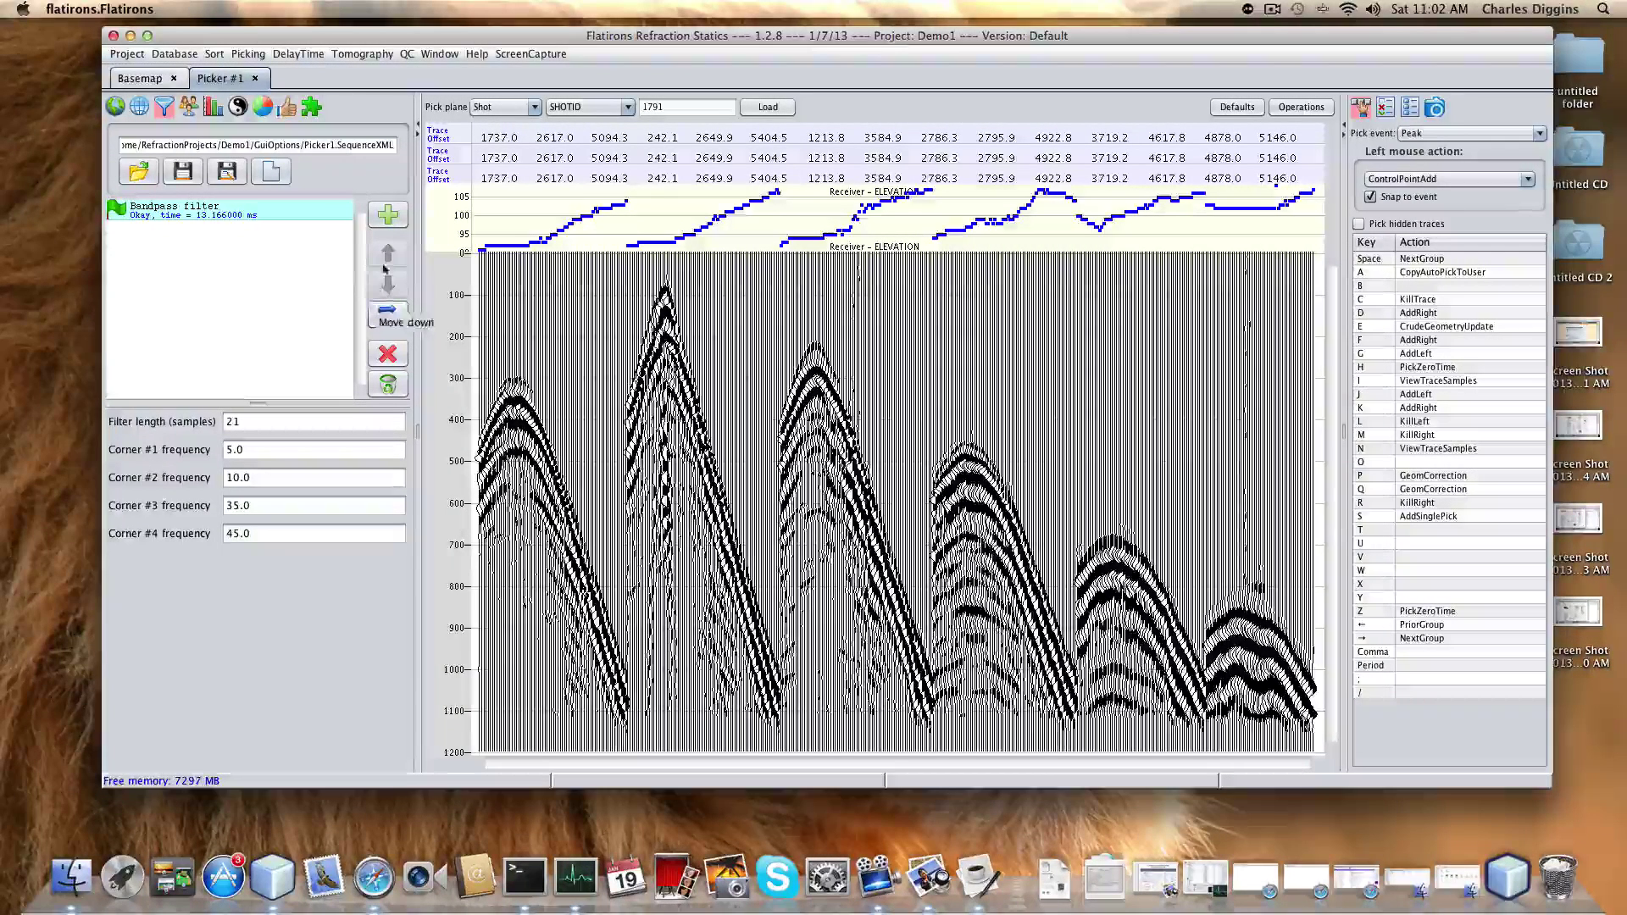
- Add Automatic gain control to the processing sequence and set its window length to about 1040 ms
click(388, 216)
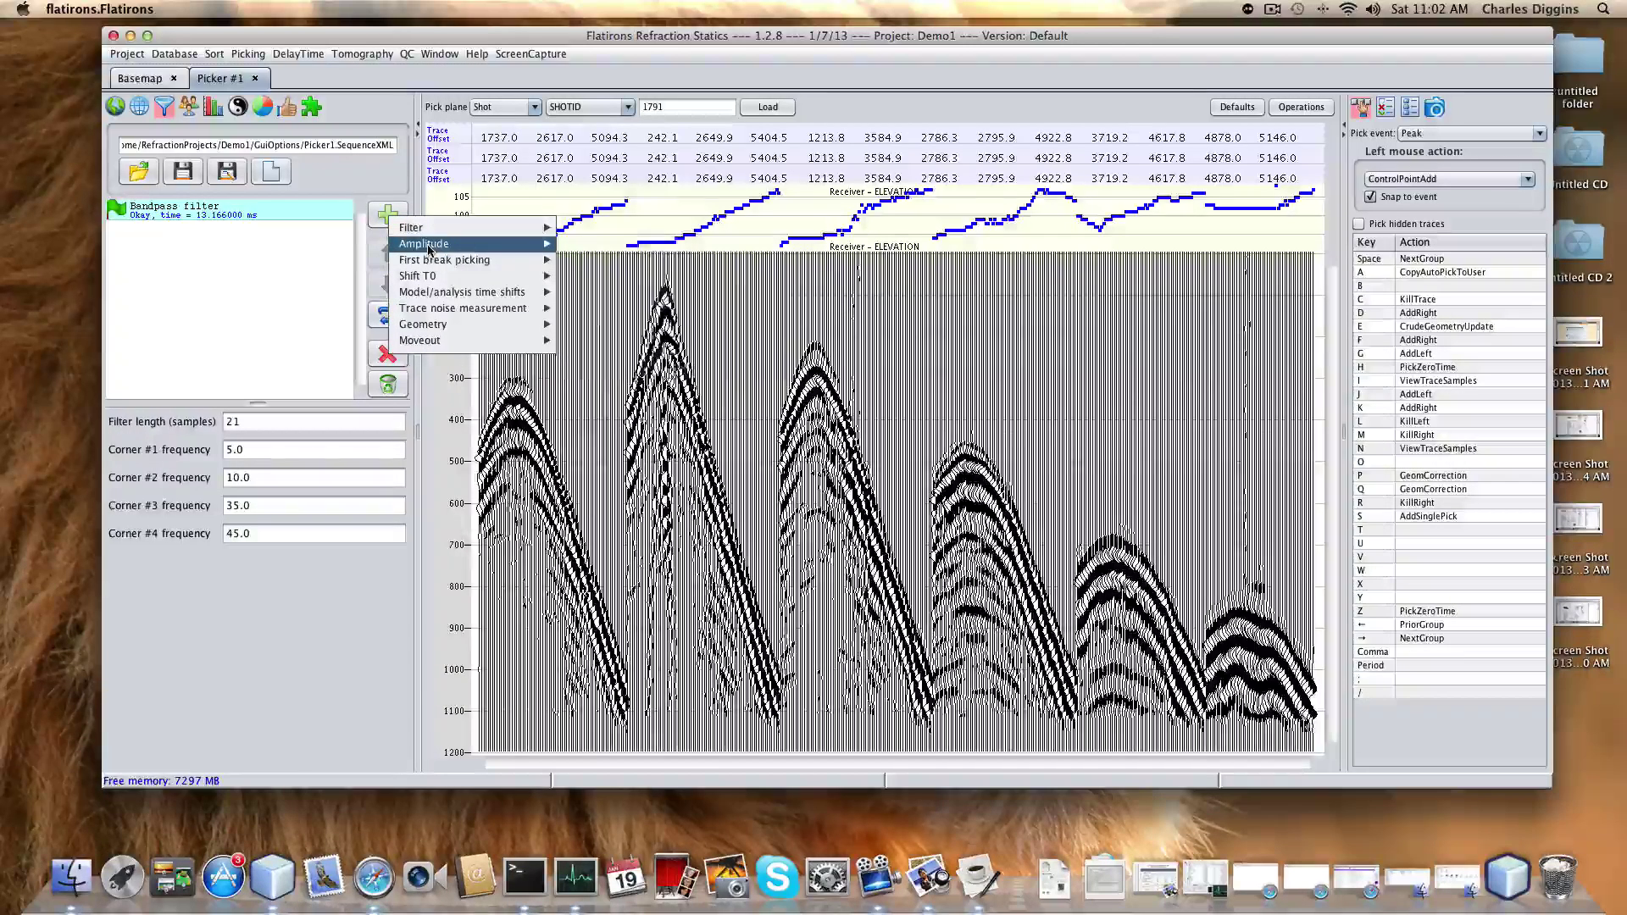
mouse_move(432, 247)
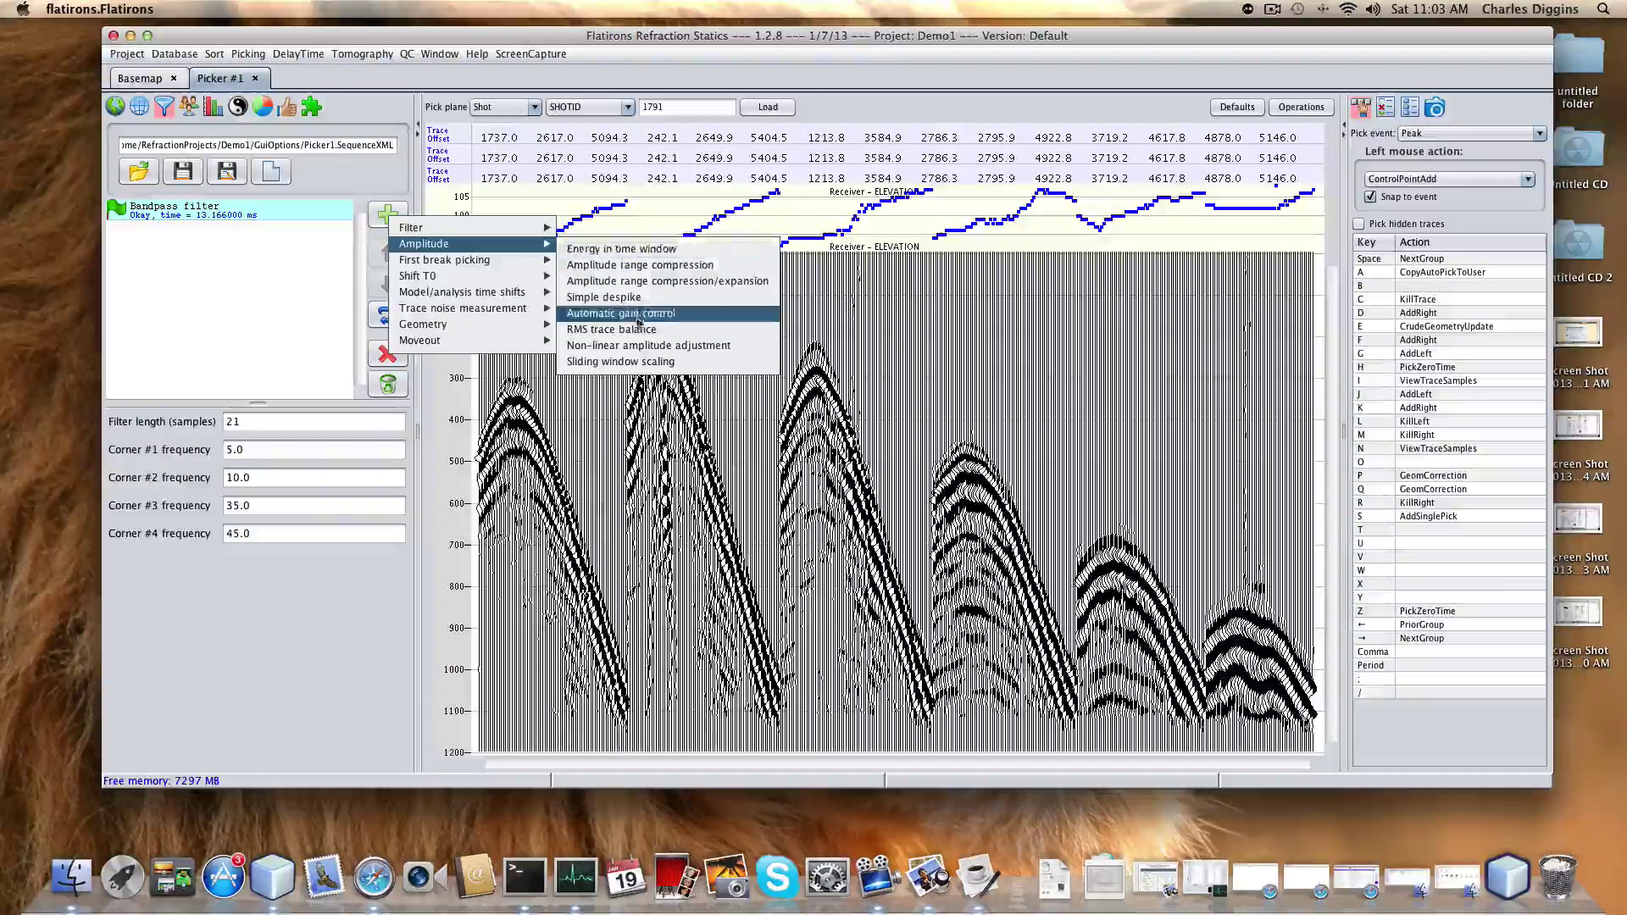
click(637, 316)
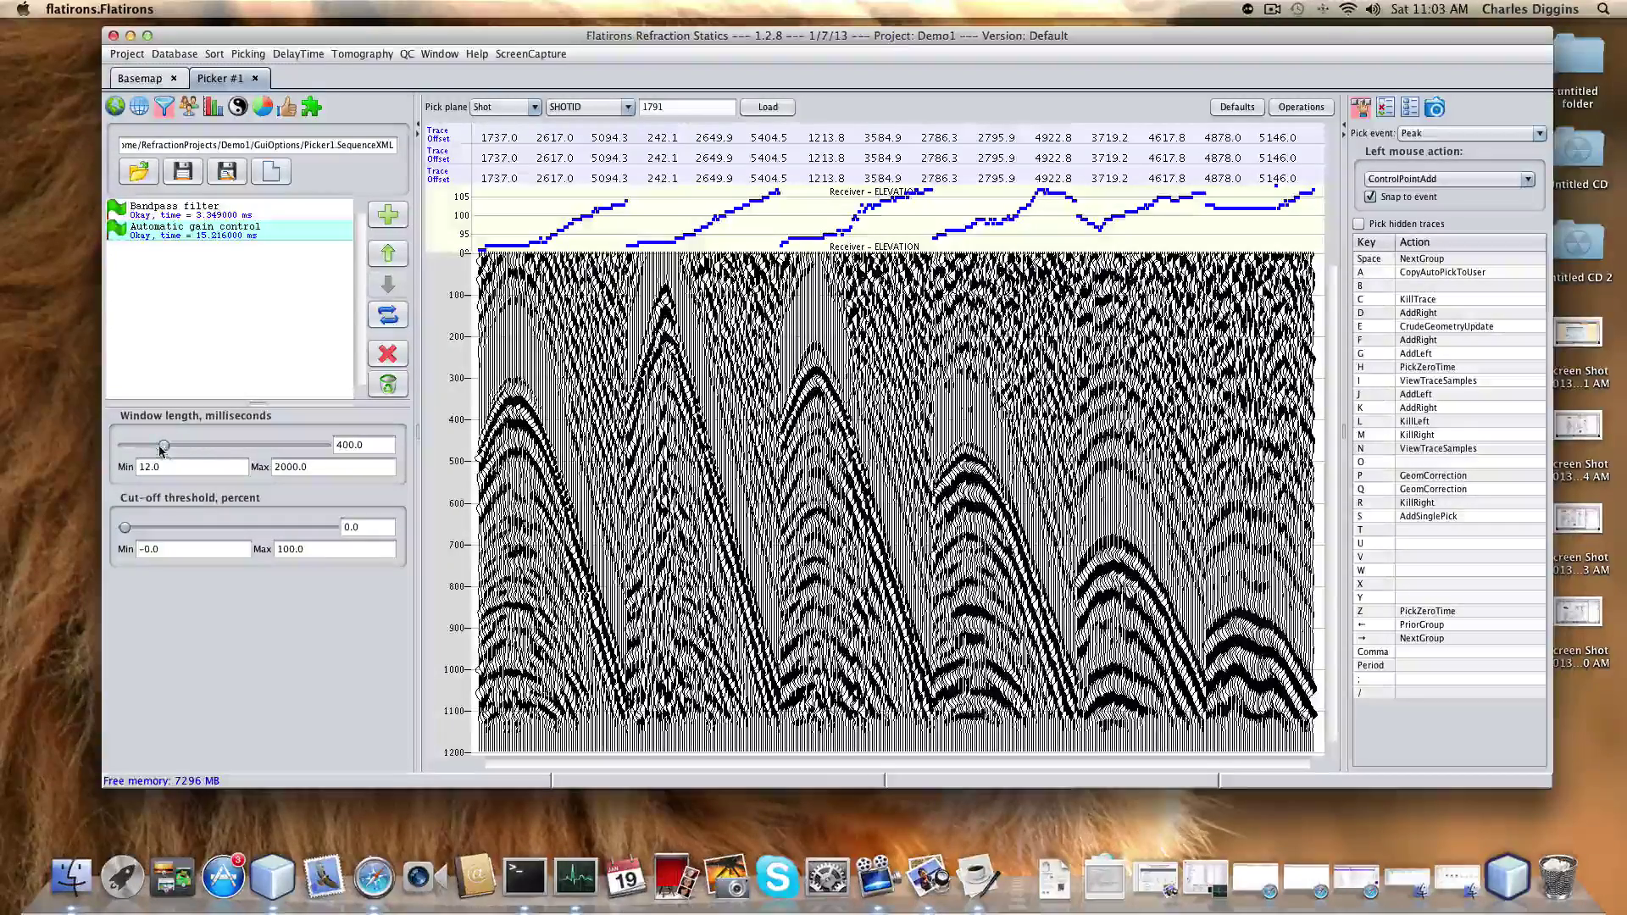
drag(163, 447, 226, 446)
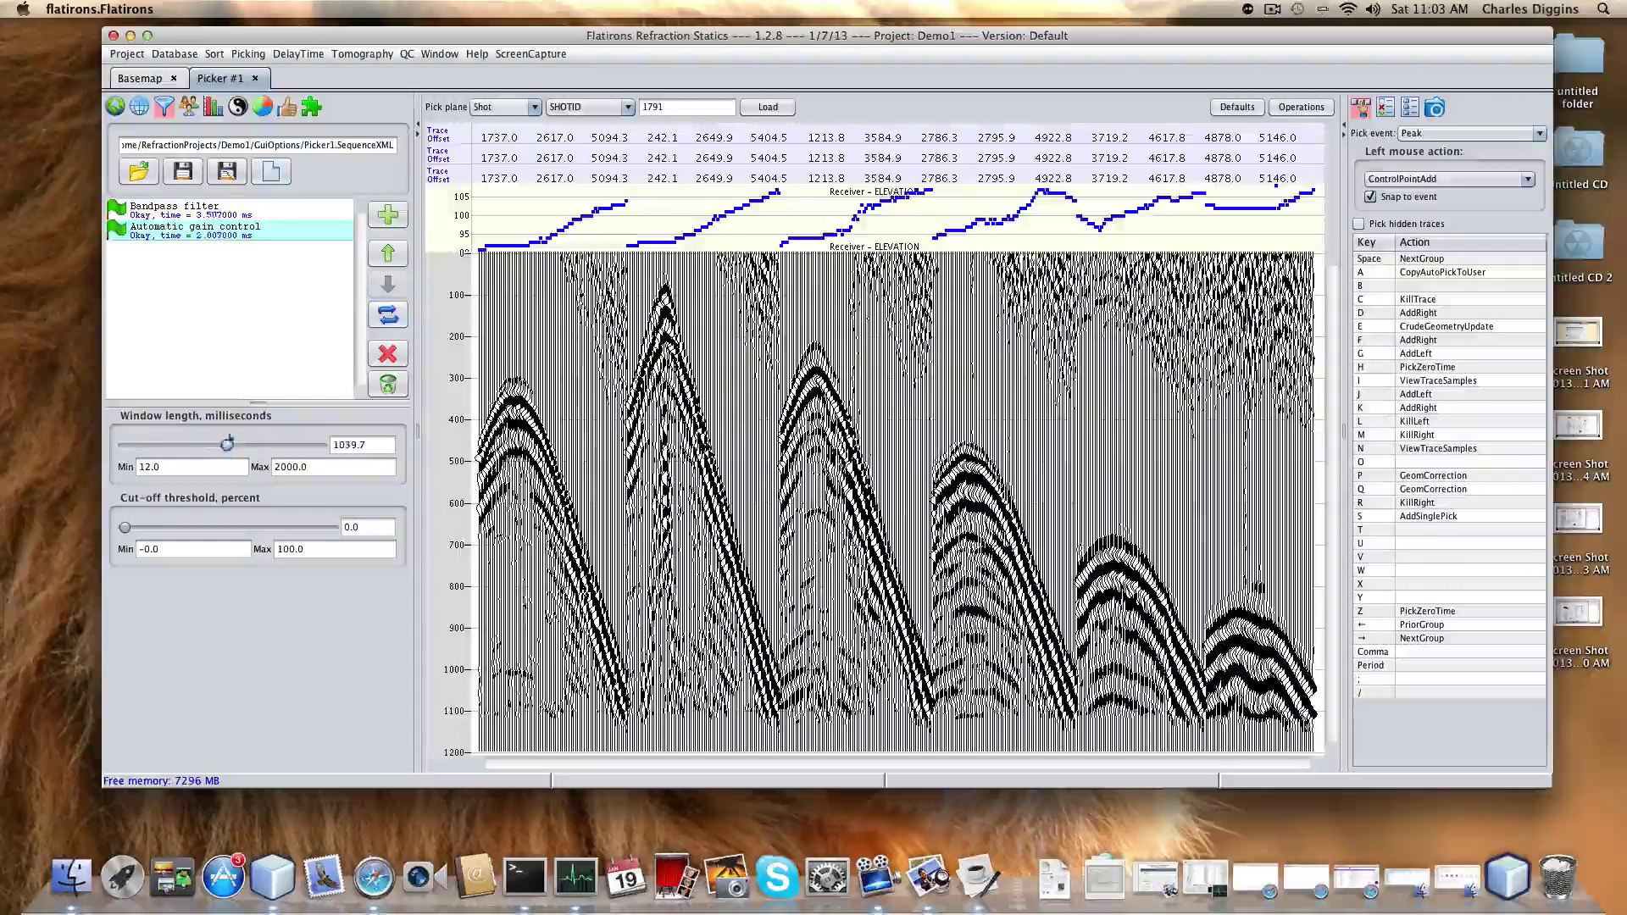
- Add an Apply linear moveout process after Automatic gain control and set its velocity to about 6170
click(208, 212)
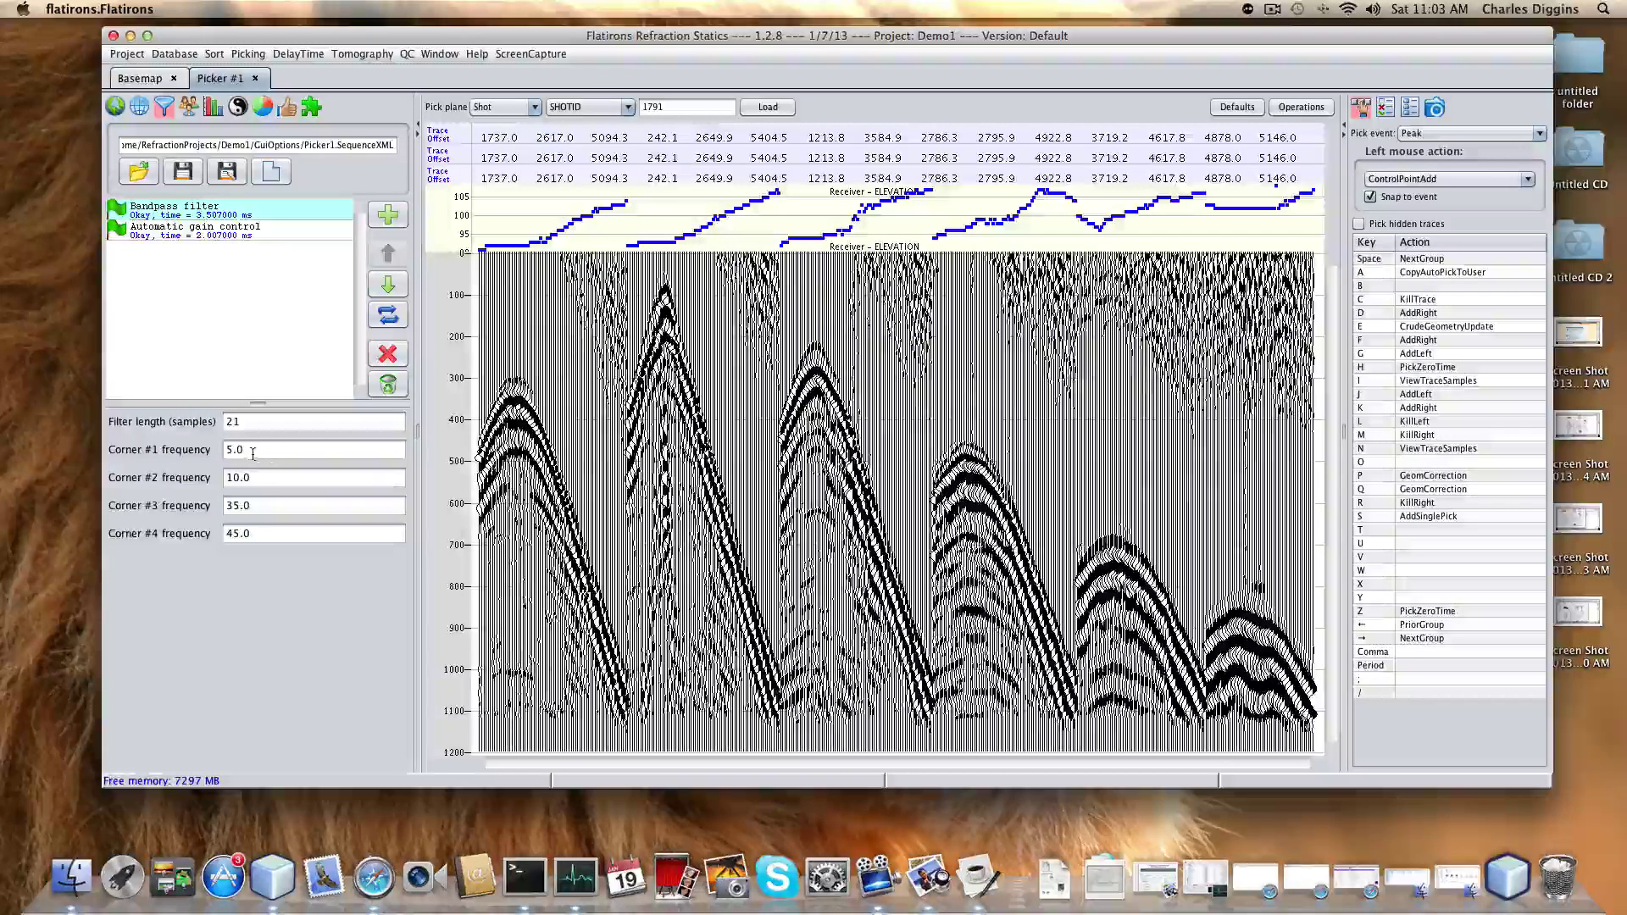
click(215, 238)
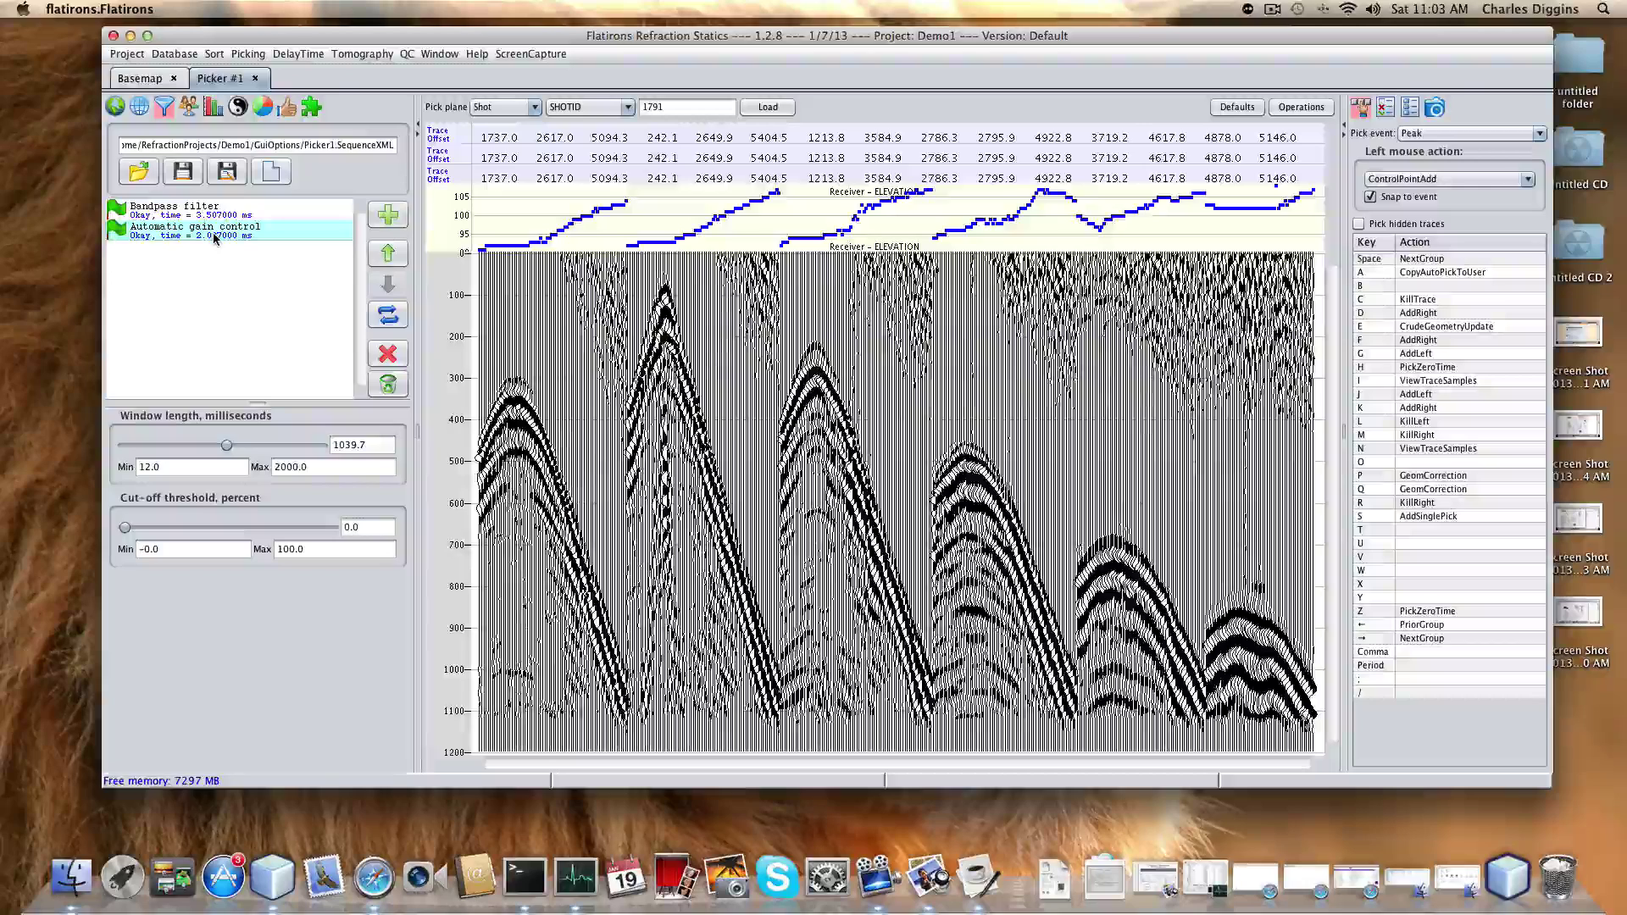
click(388, 217)
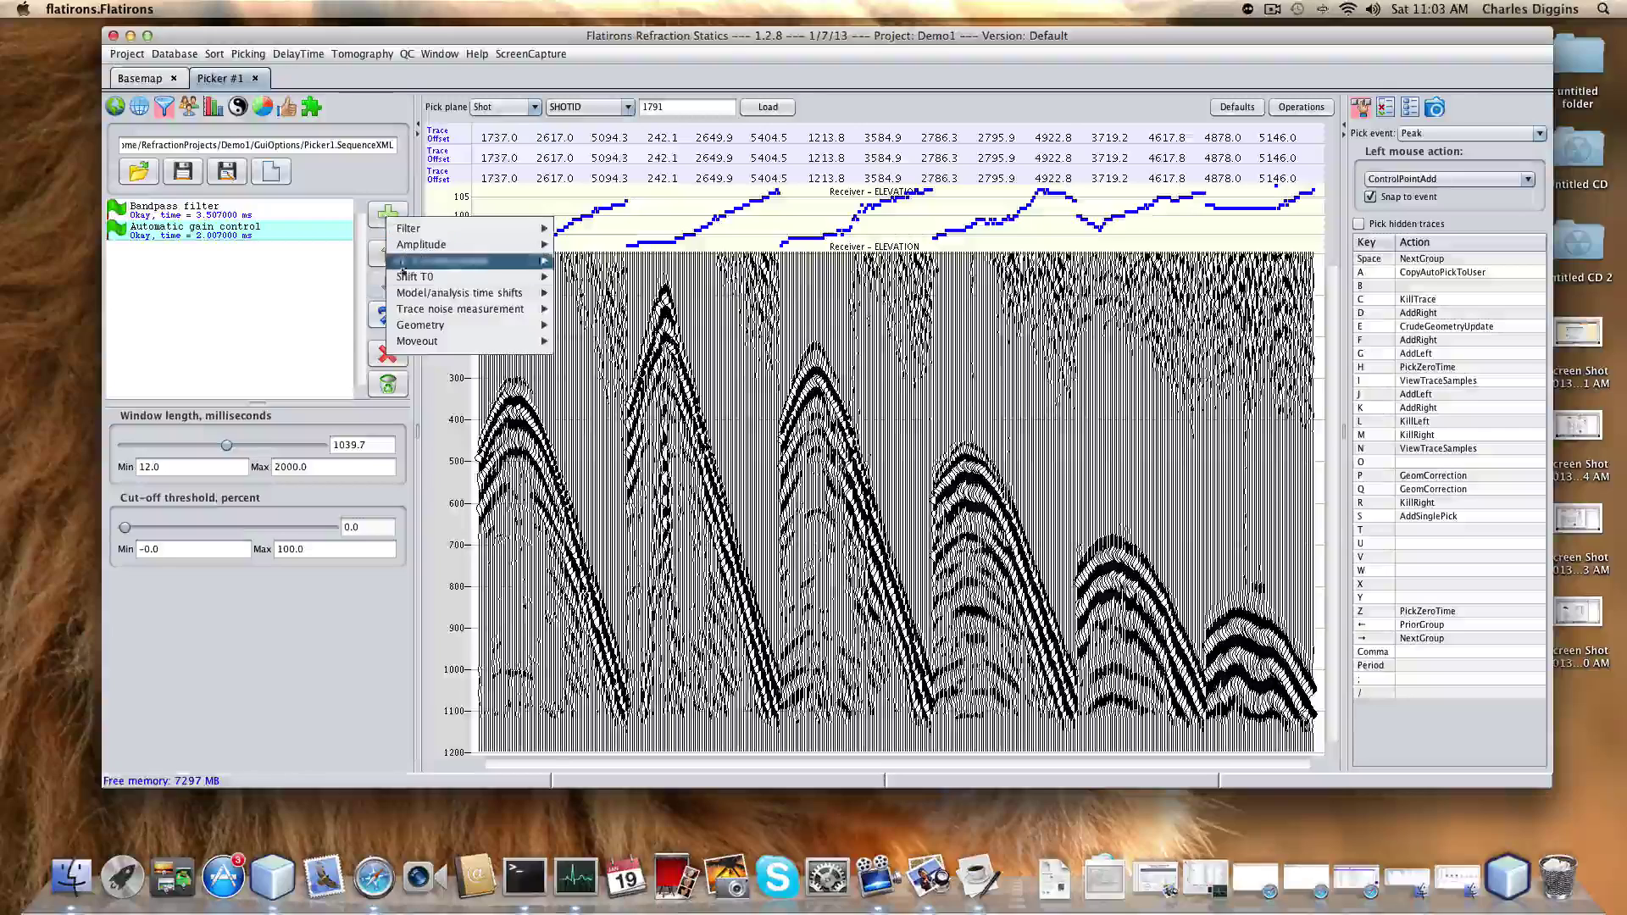
mouse_move(442, 343)
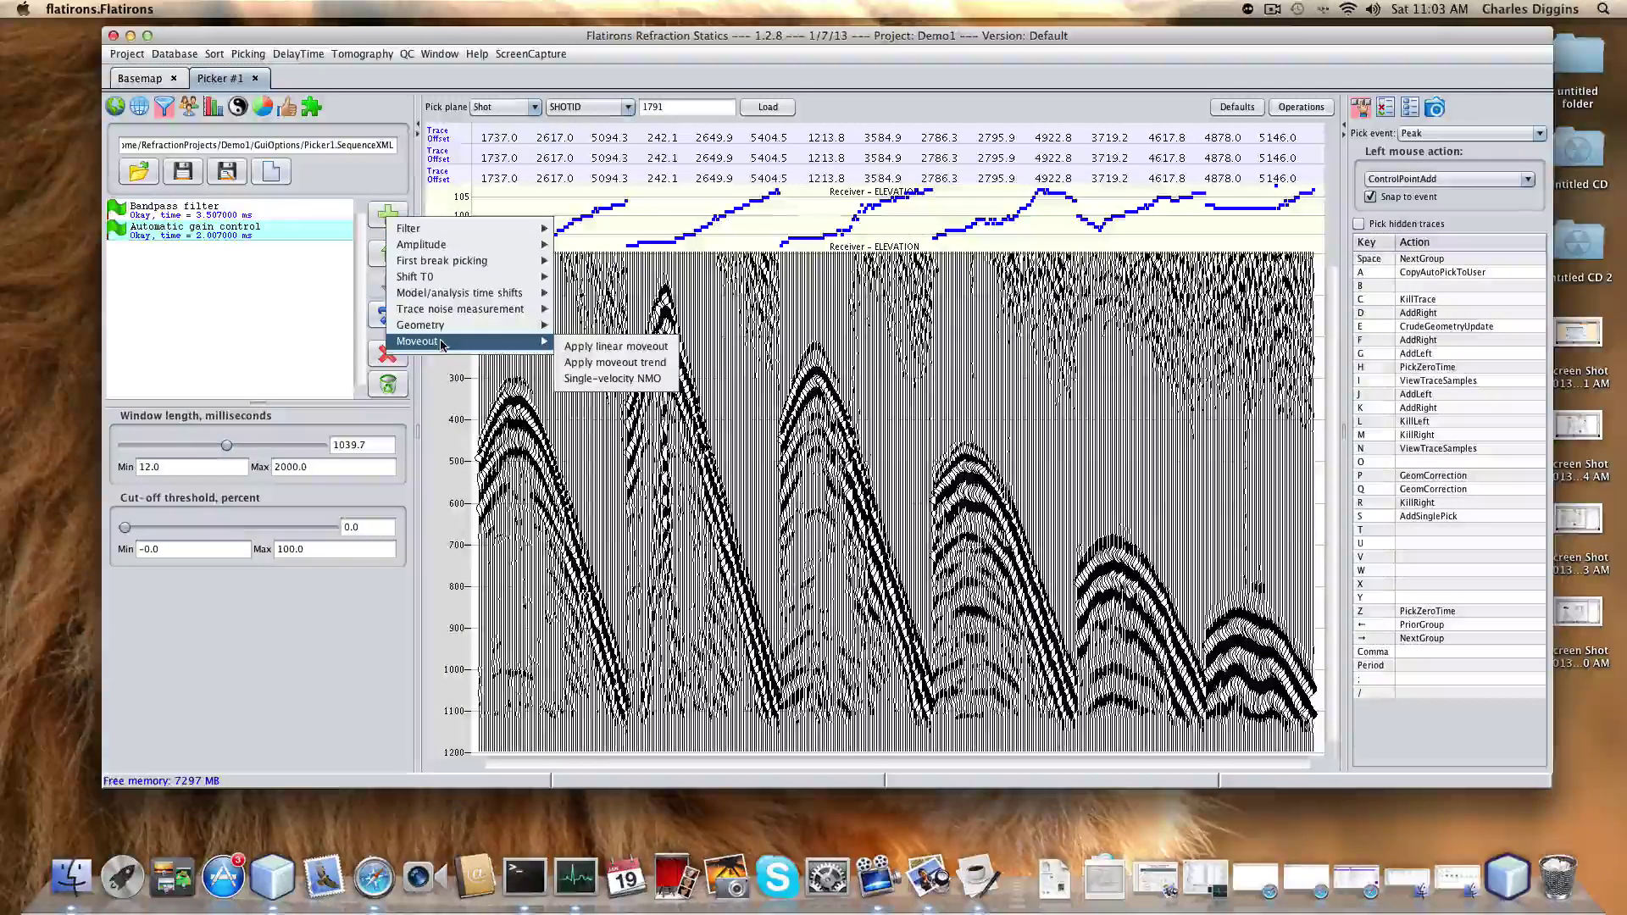
click(578, 346)
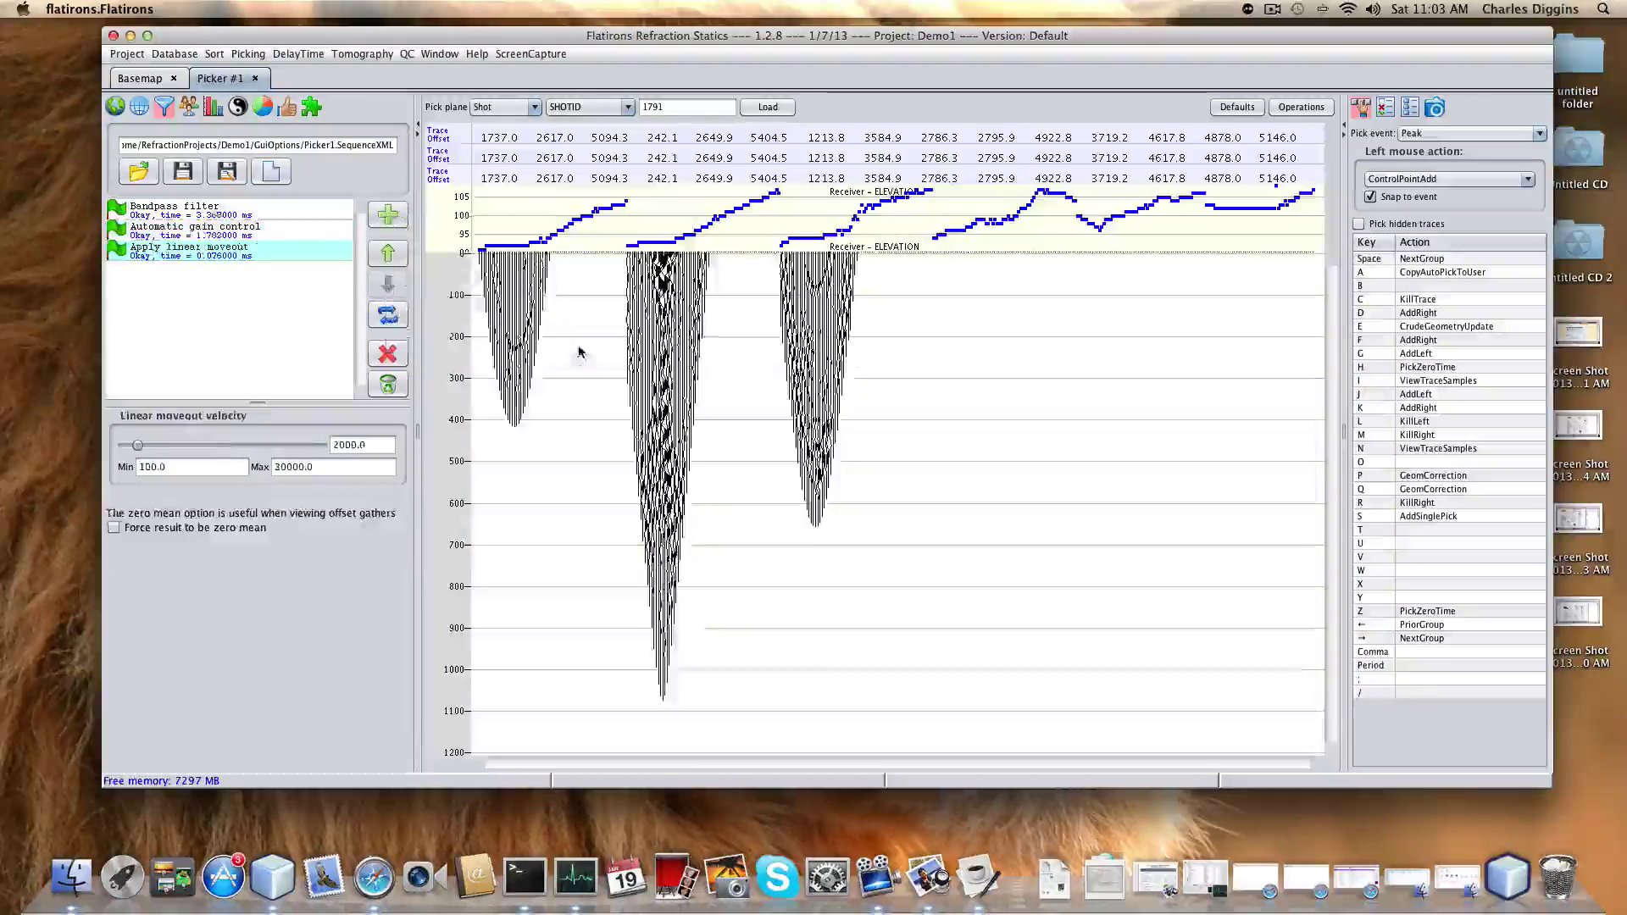
click(149, 447)
drag(149, 447, 168, 452)
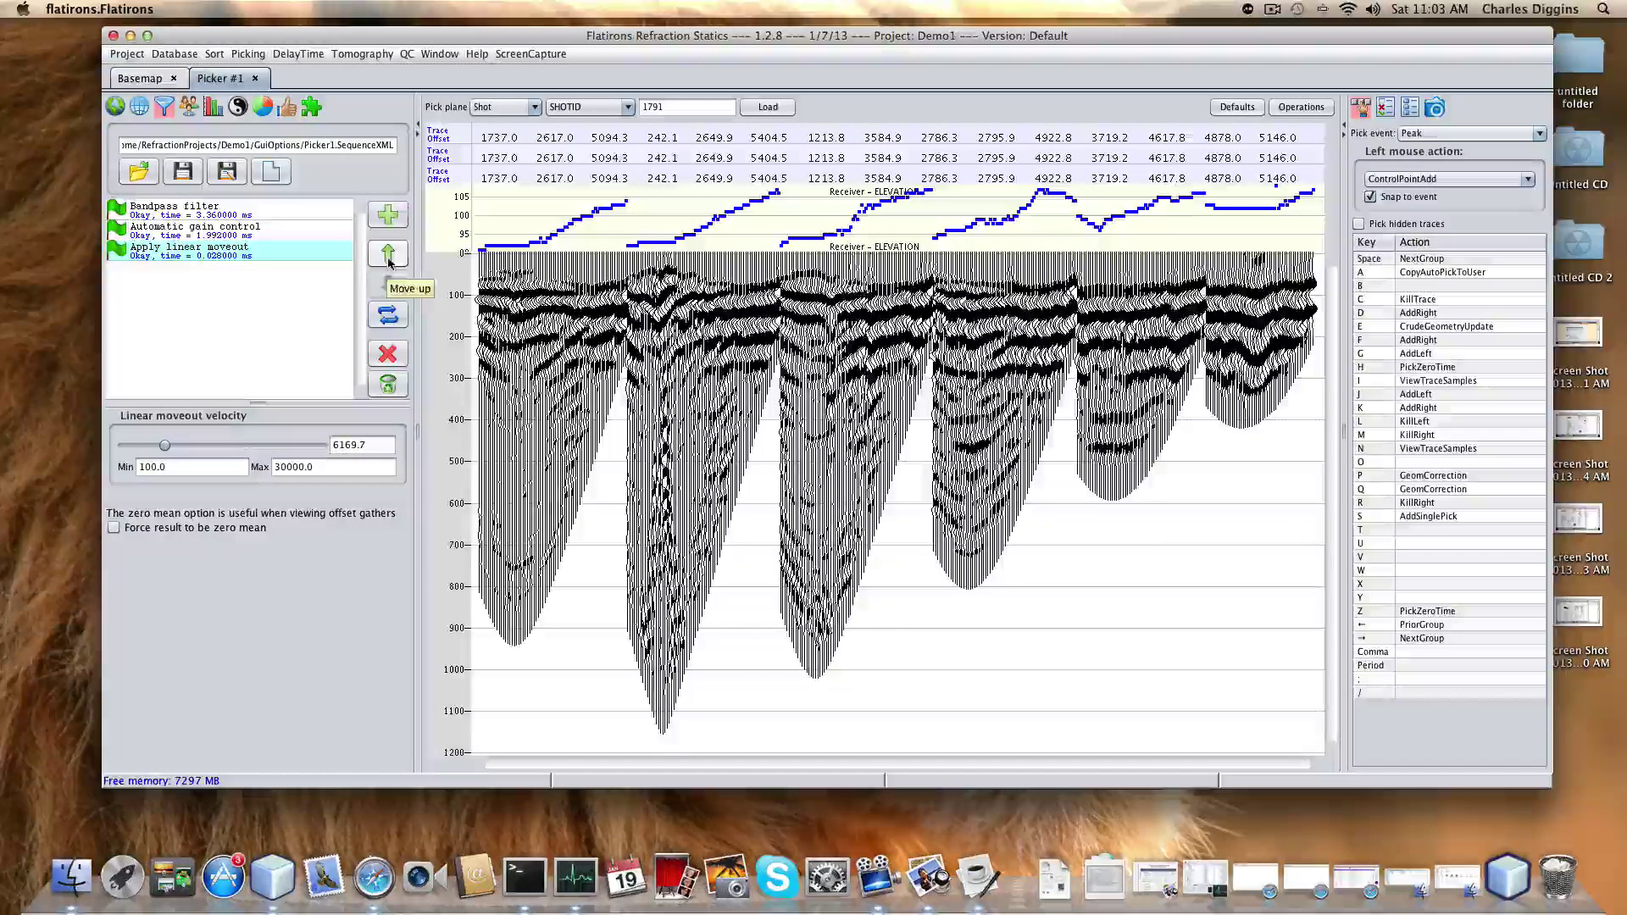
- Add Elevation statics to the end of the sequence with elevation 1583 and velocity 3337
click(384, 215)
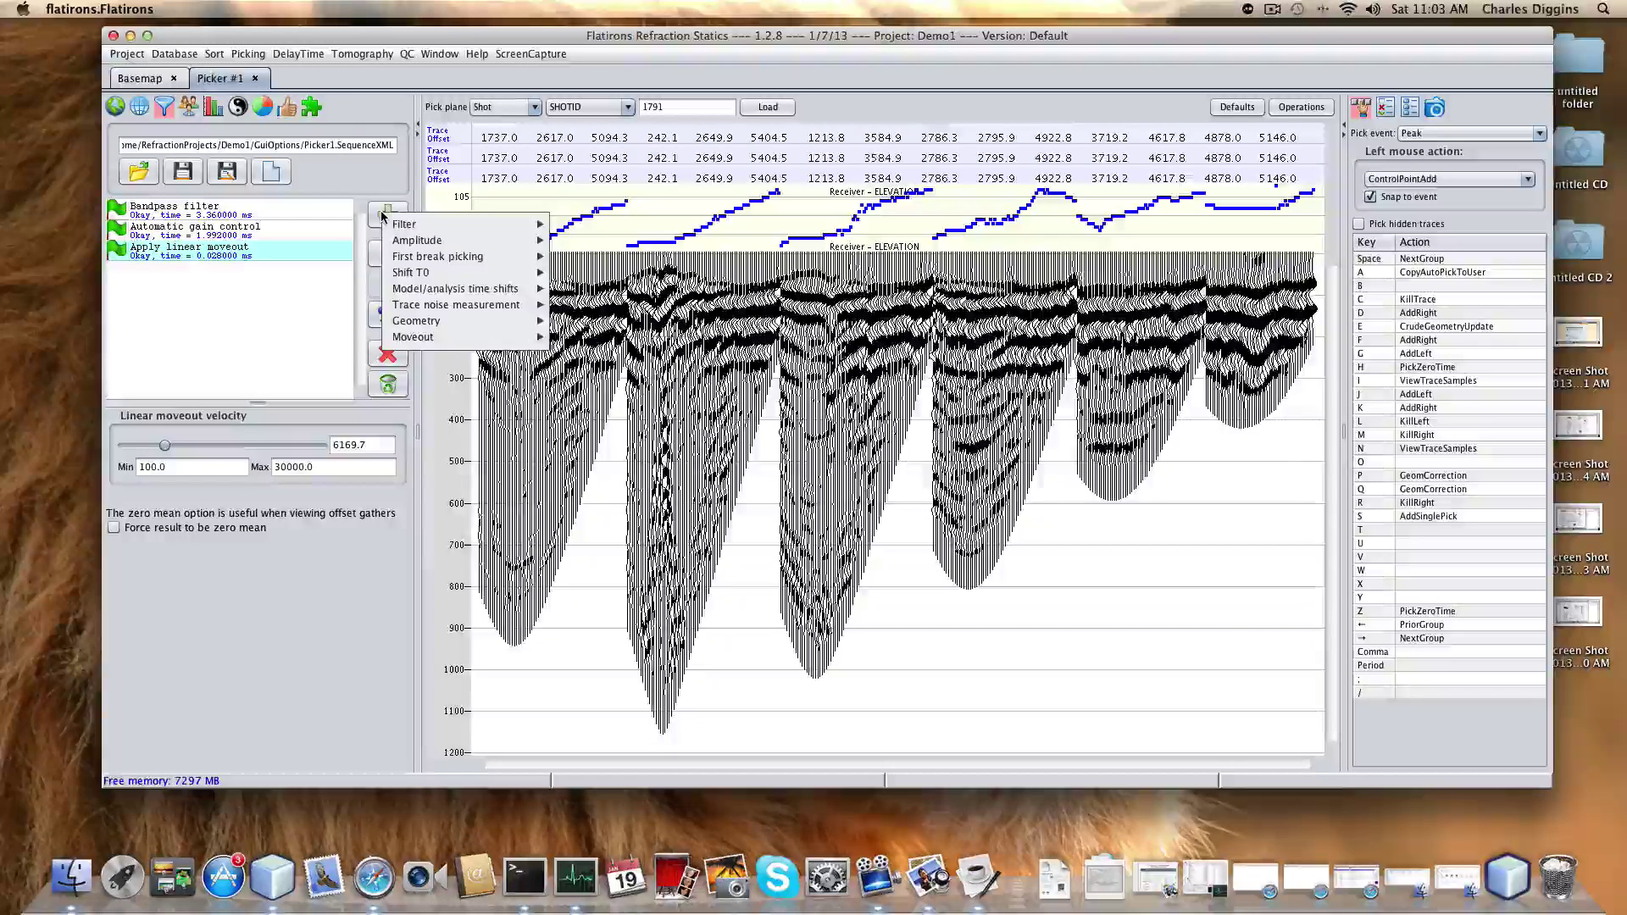
mouse_move(462, 311)
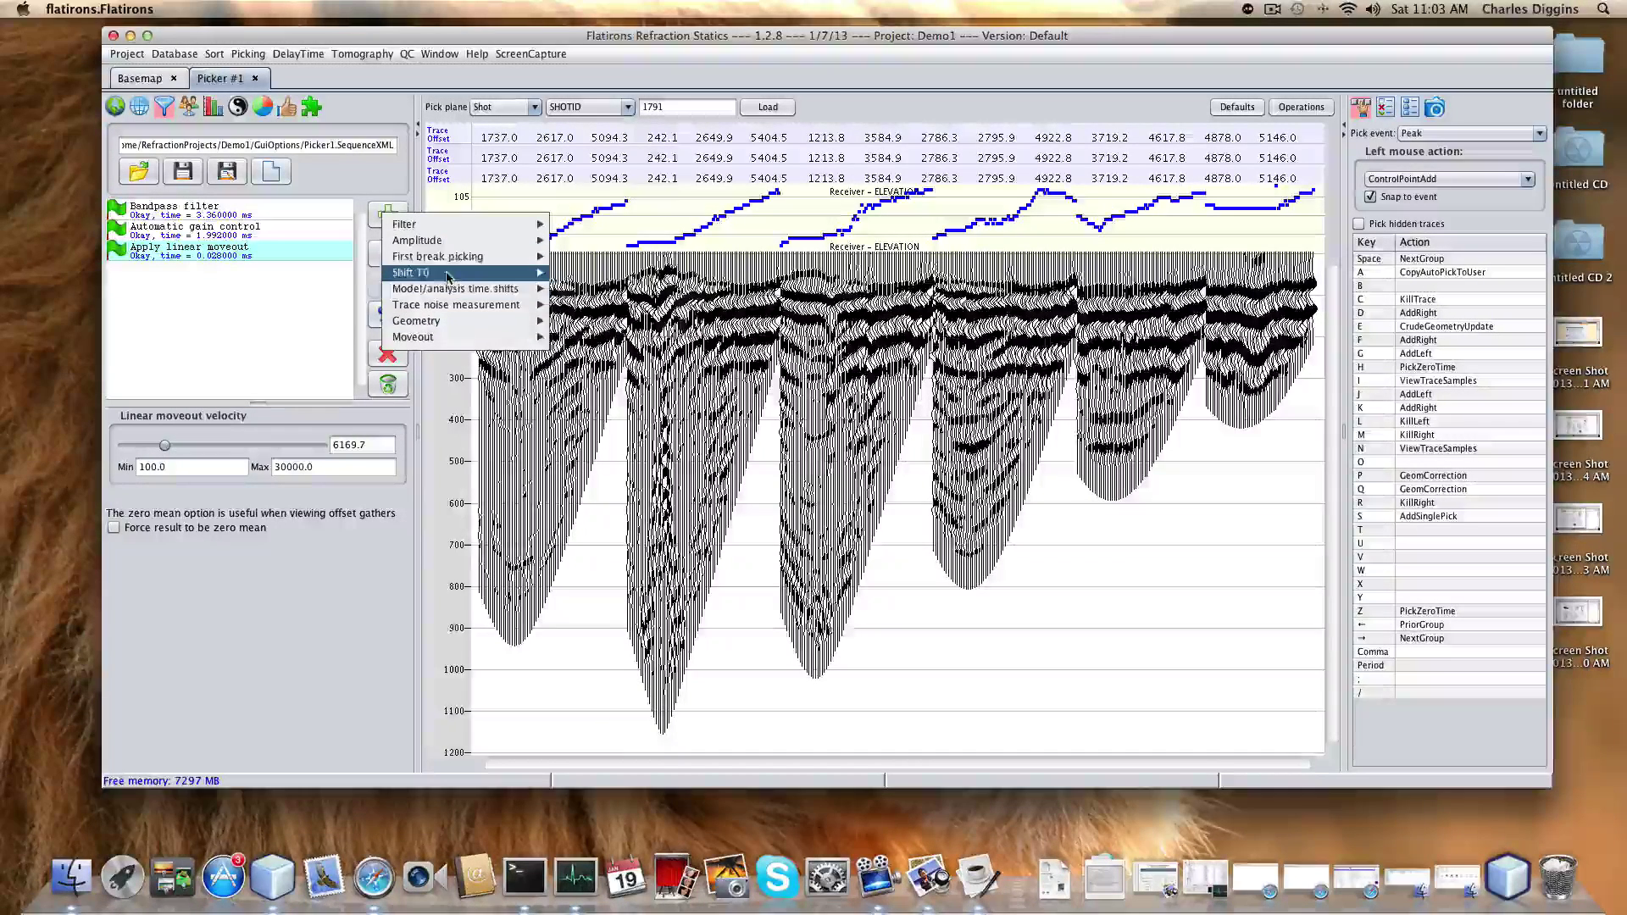
mouse_move(447, 276)
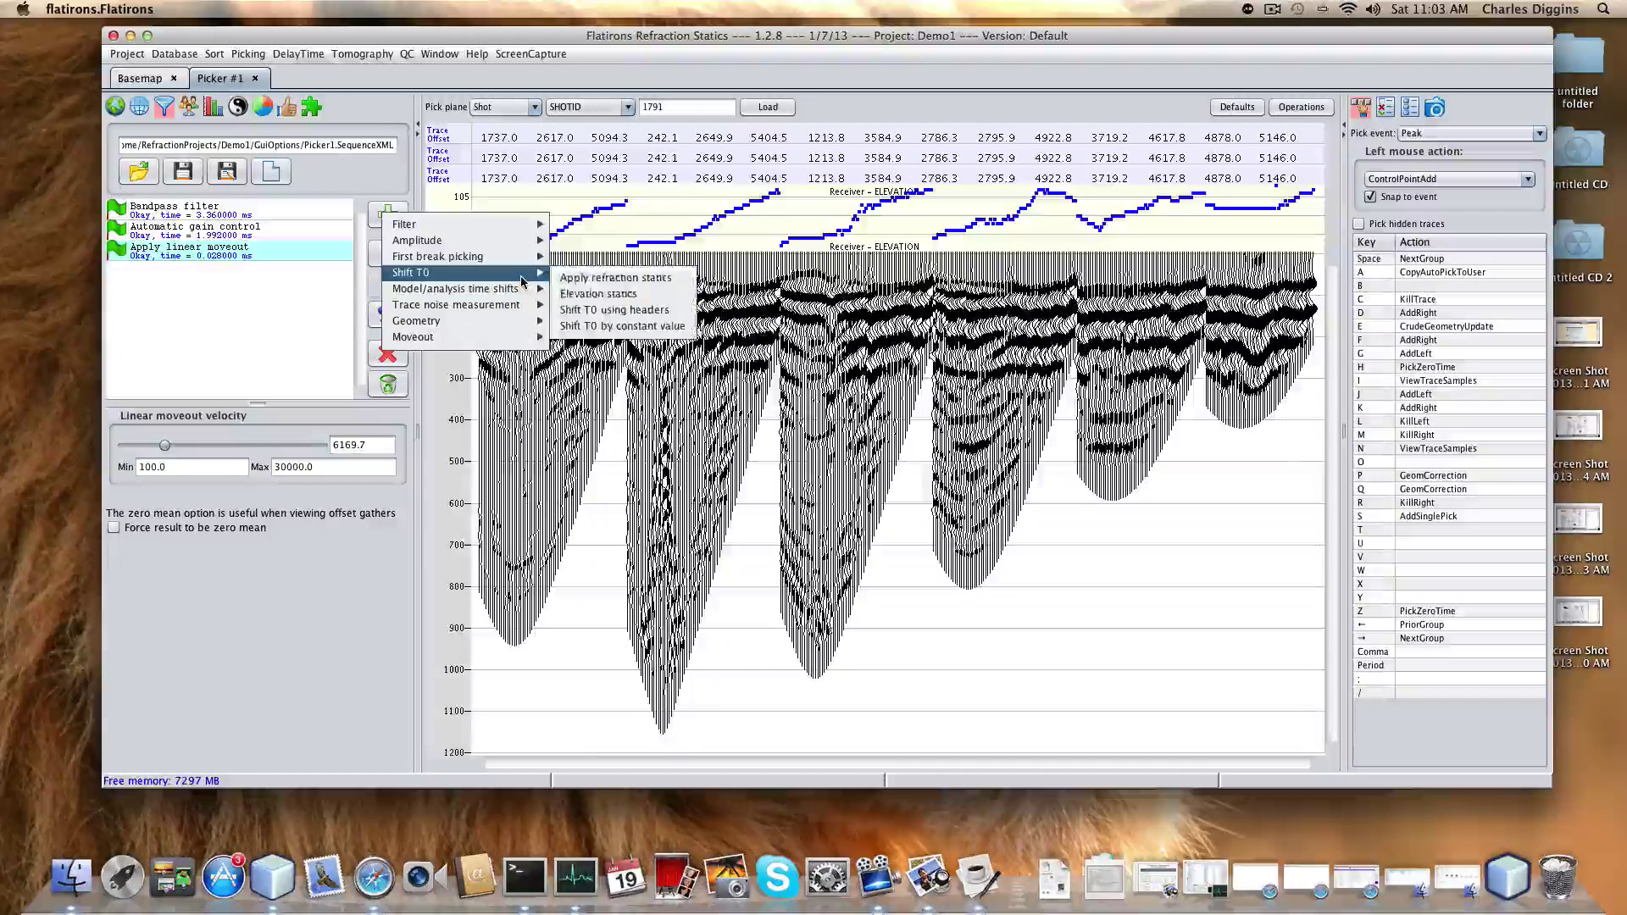
click(592, 299)
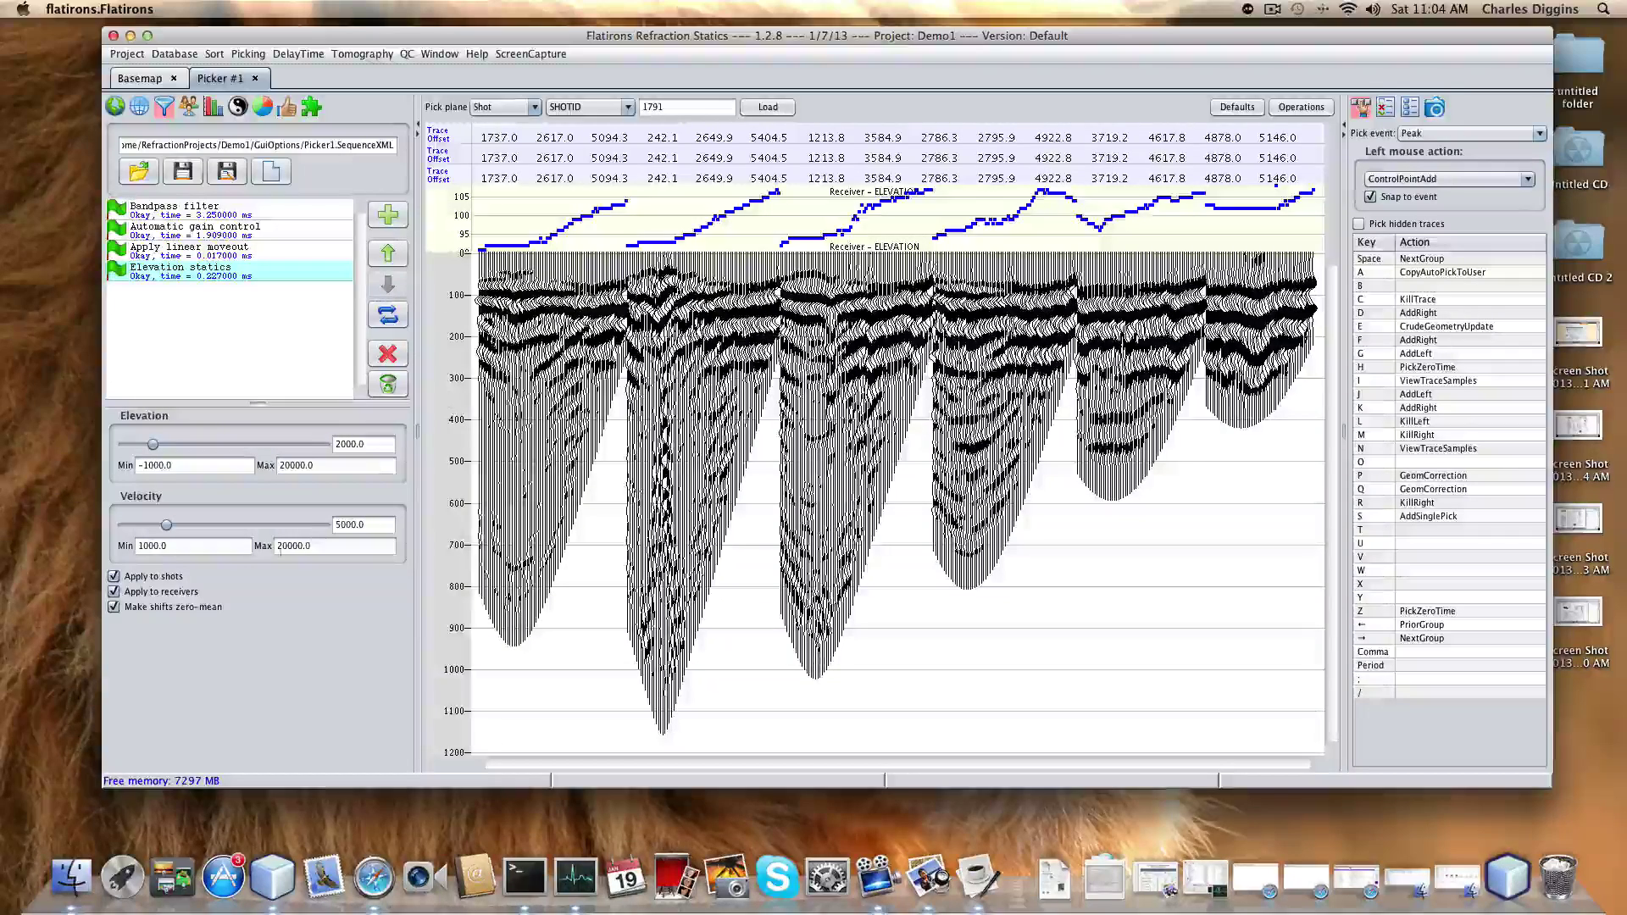
mouse_move(153, 445)
mouse_down()
mouse_move(236, 455)
mouse_move(152, 449)
mouse_up()
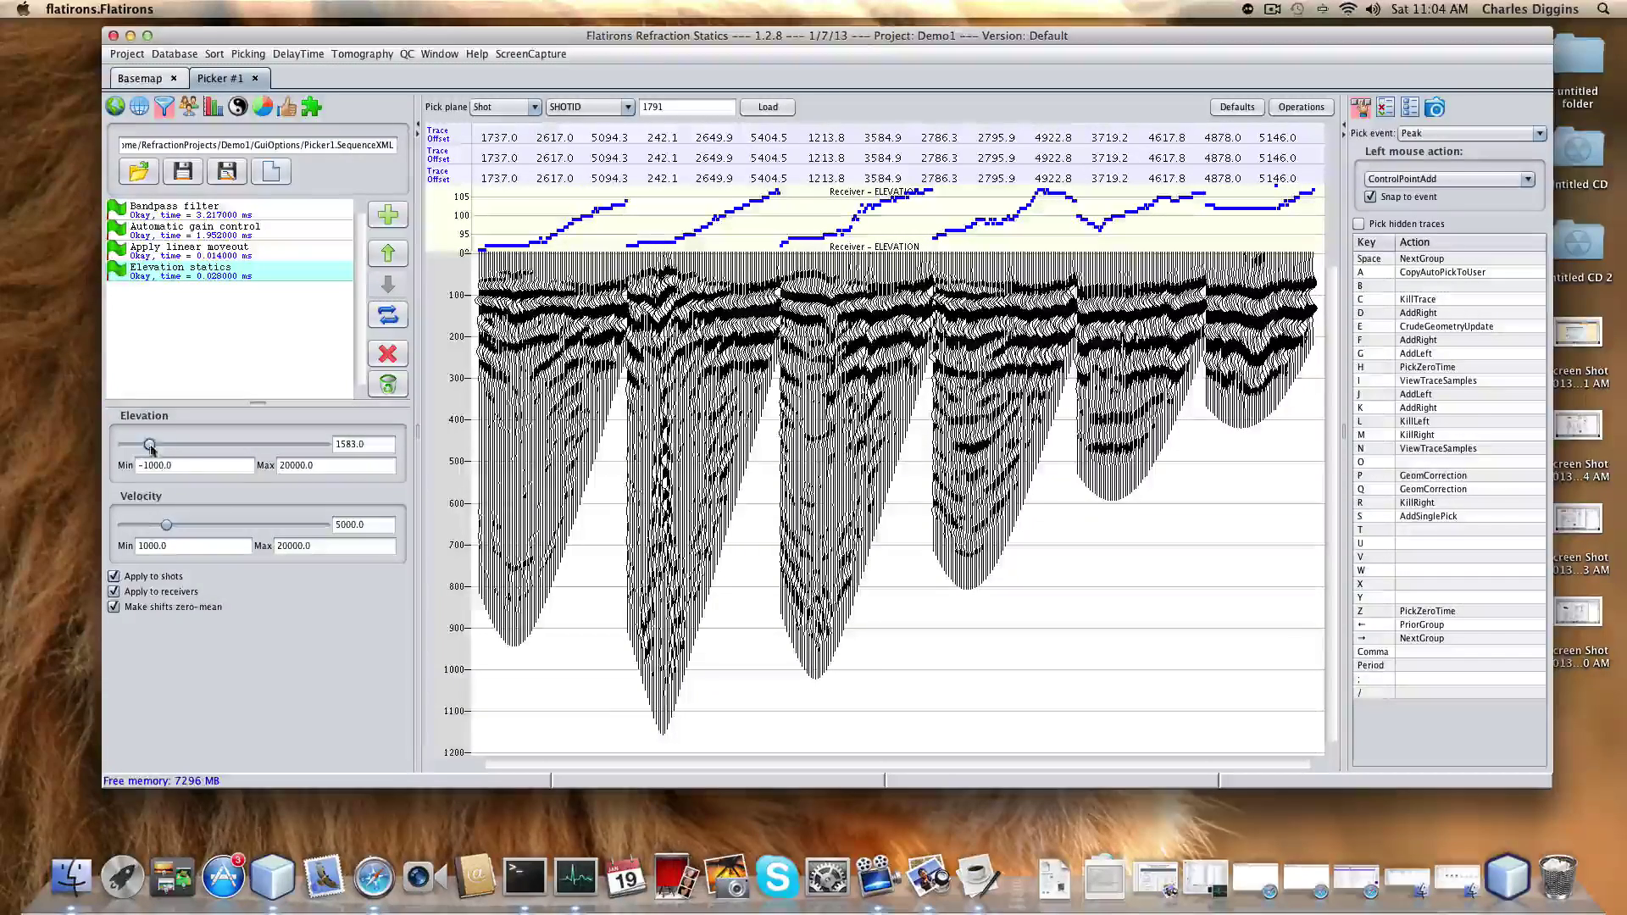
drag(169, 533, 92, 520)
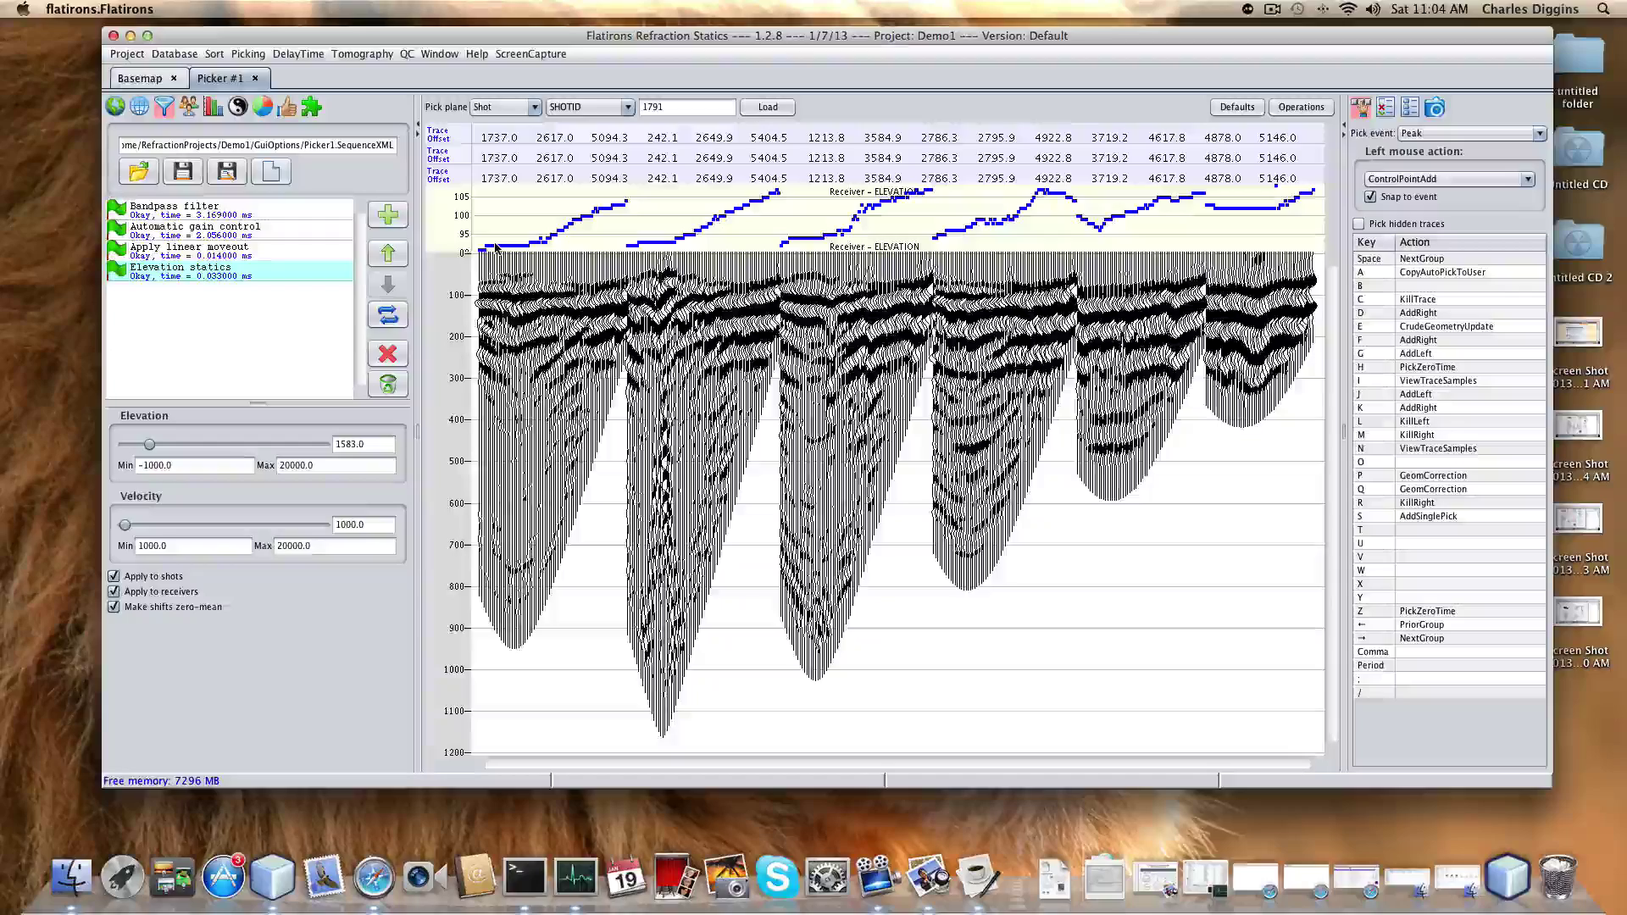
mouse_move(125, 524)
mouse_down()
mouse_move(254, 530)
mouse_move(131, 532)
mouse_move(151, 532)
mouse_up()
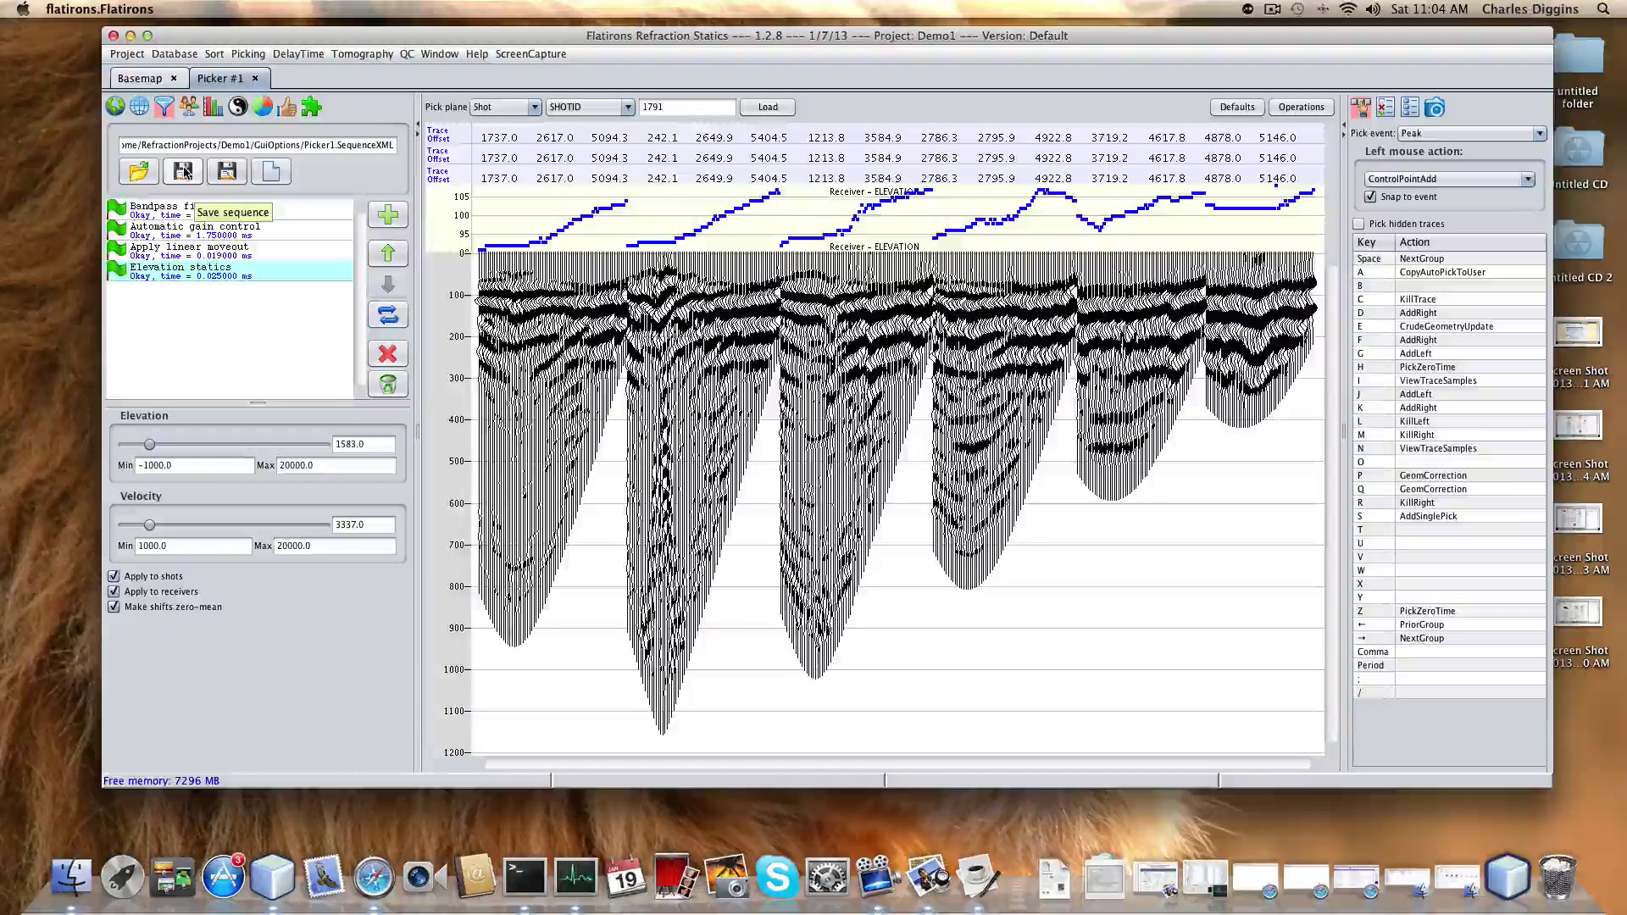
- Save the sequence, including a copy in the Stratton folder named with the owner's first name plus "favorite pick sequence"
click(184, 172)
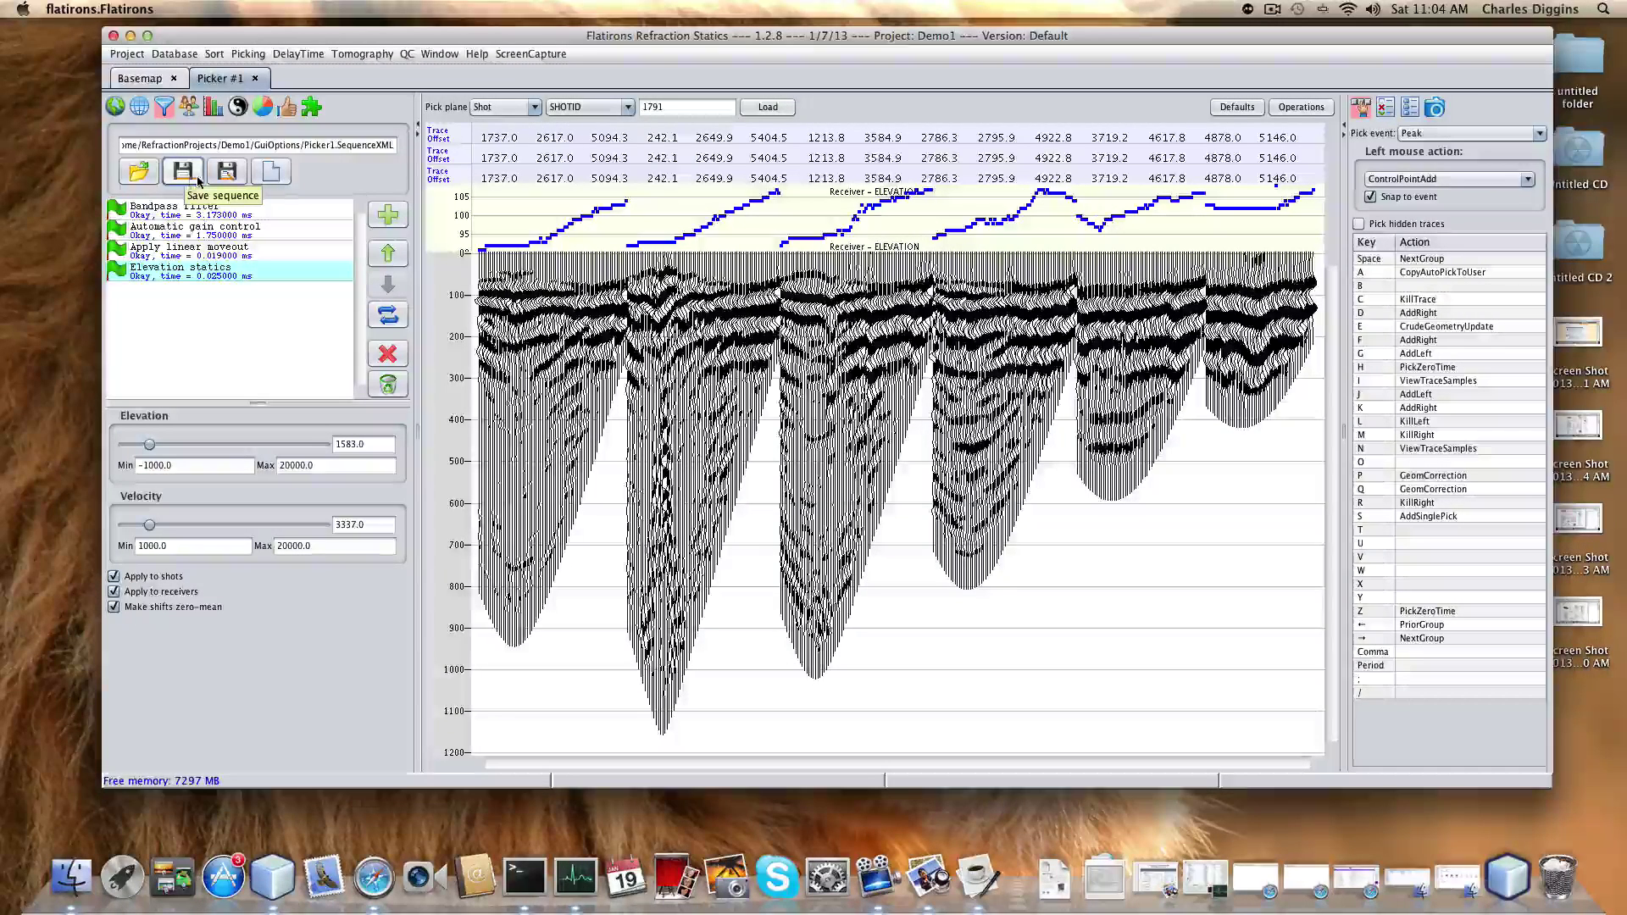
click(228, 175)
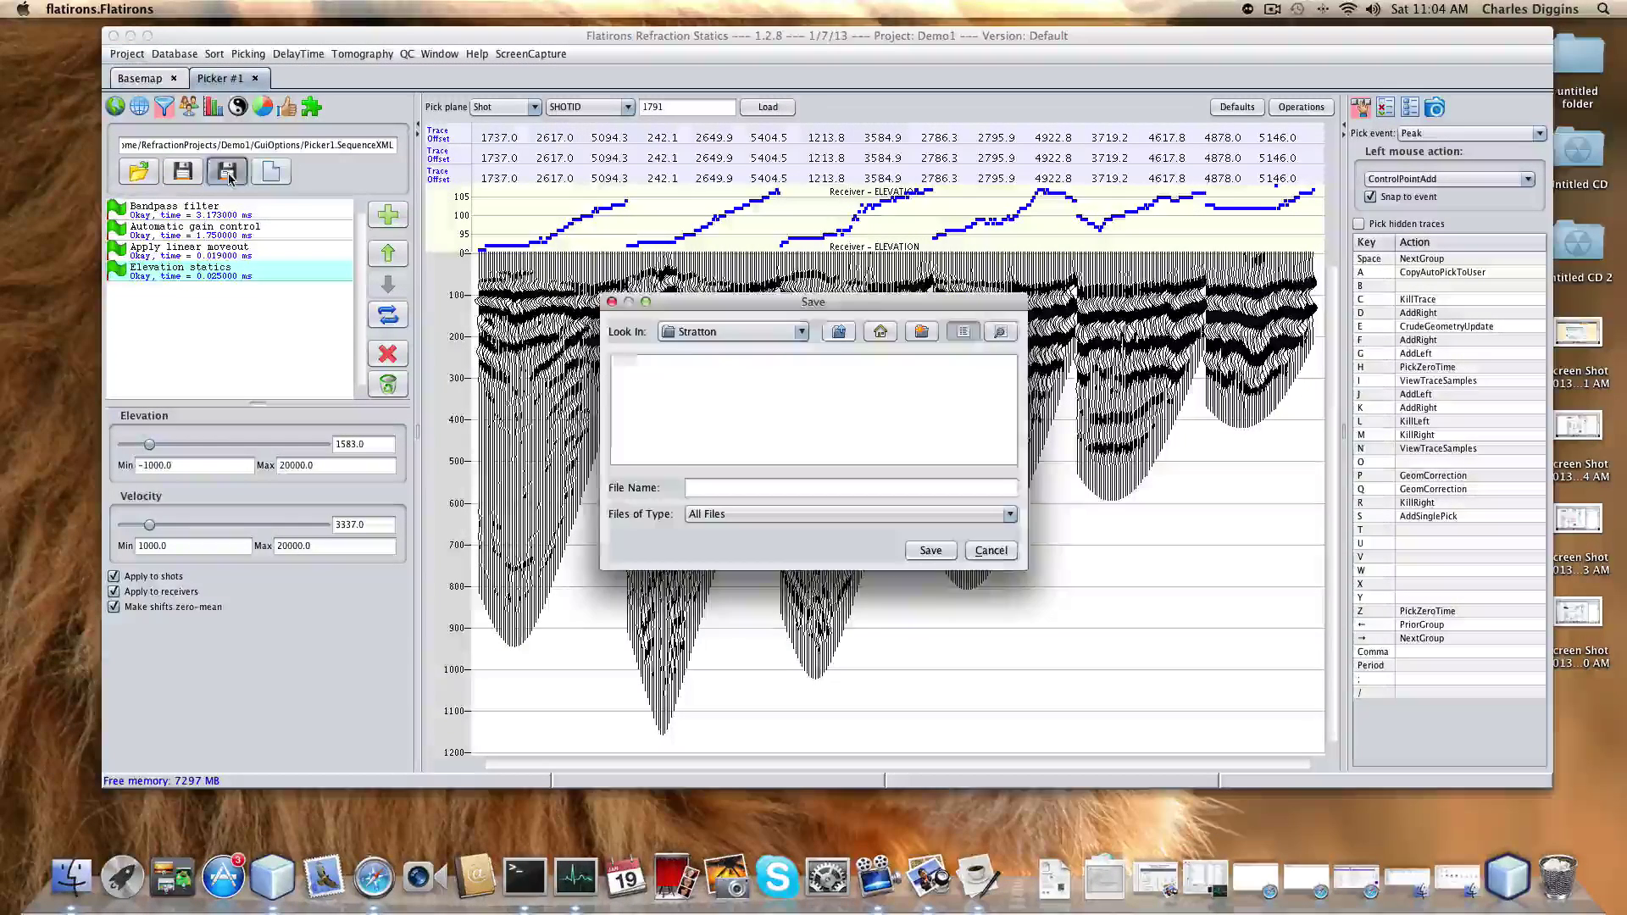
click(737, 486)
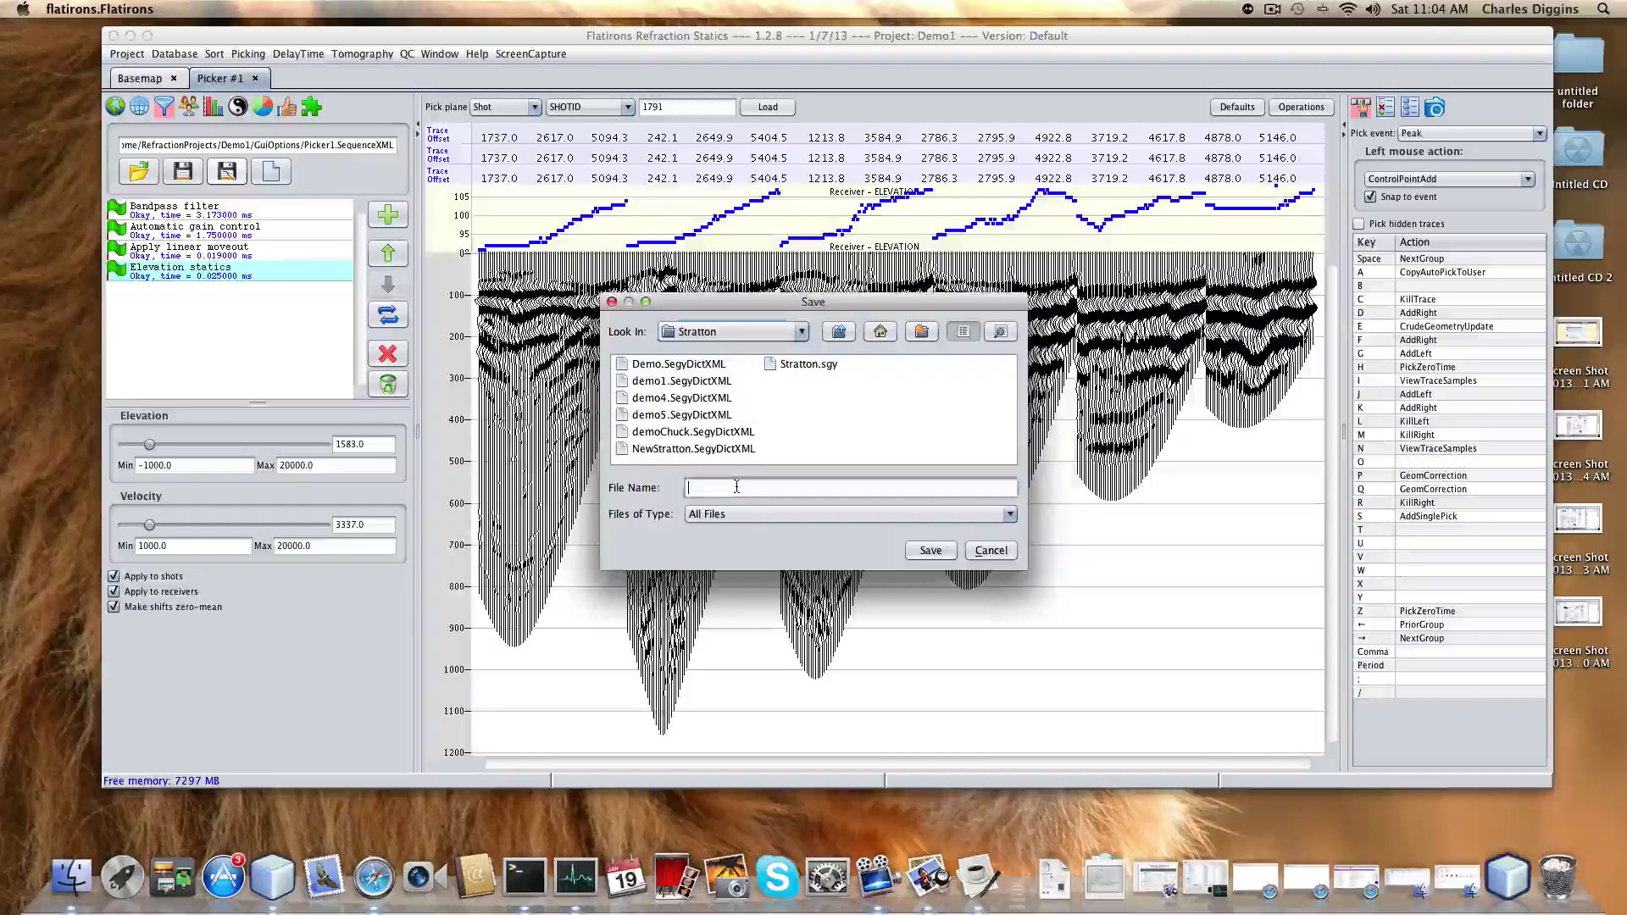
text(cr)
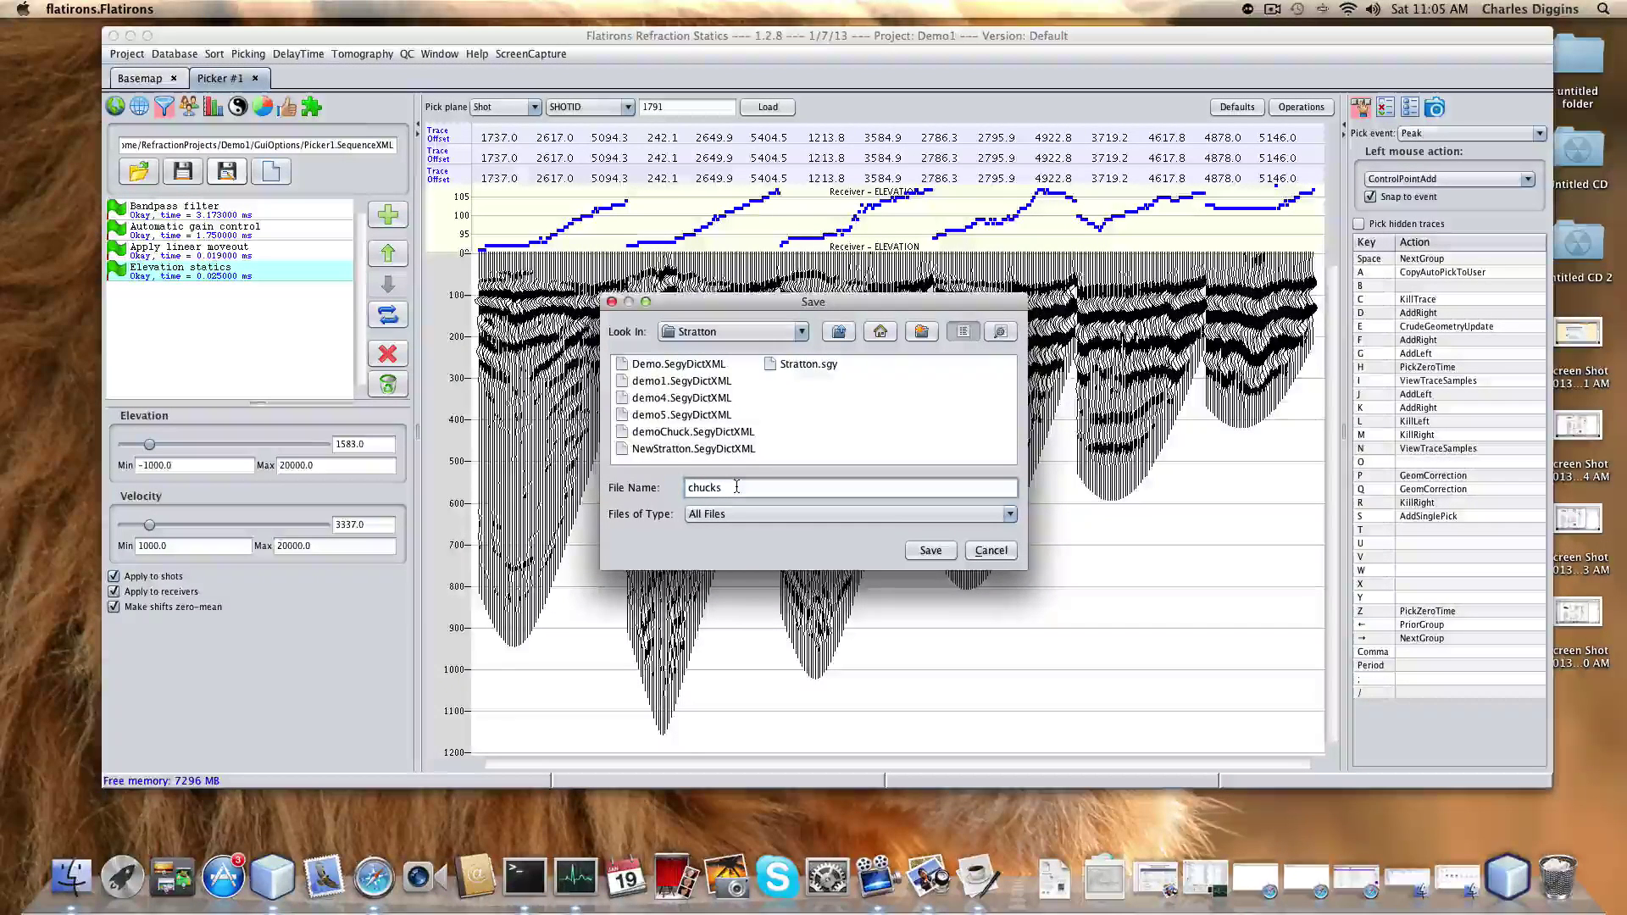
text( favor)
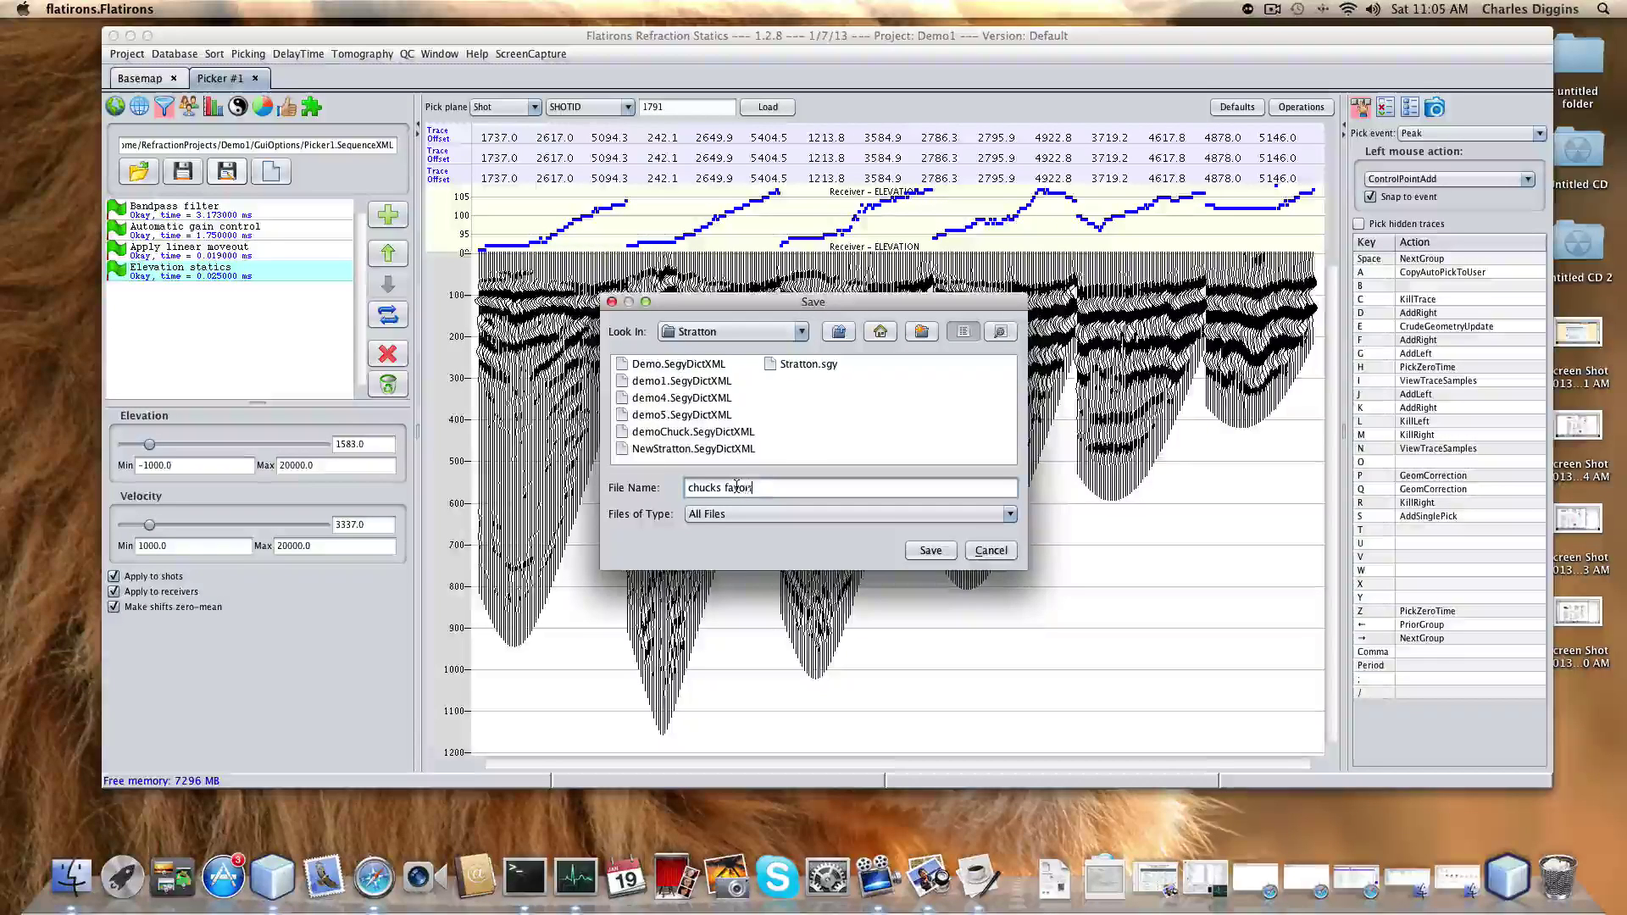
text(ite sequenc)
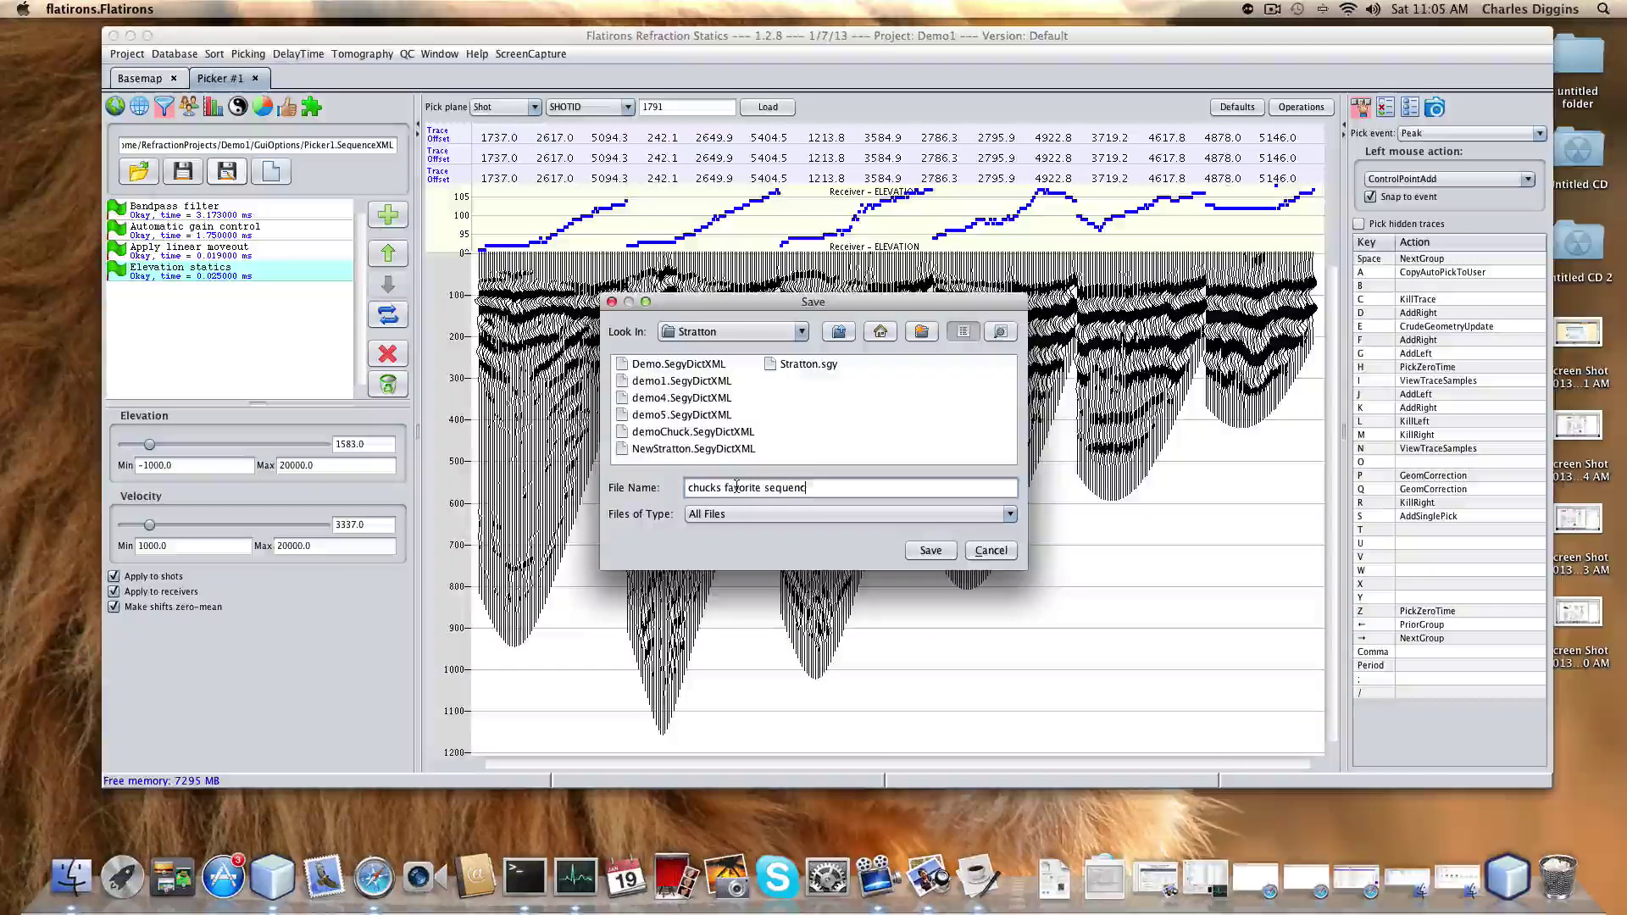
key(BackSpace)
key(BackSpace)
key(BackSpace)
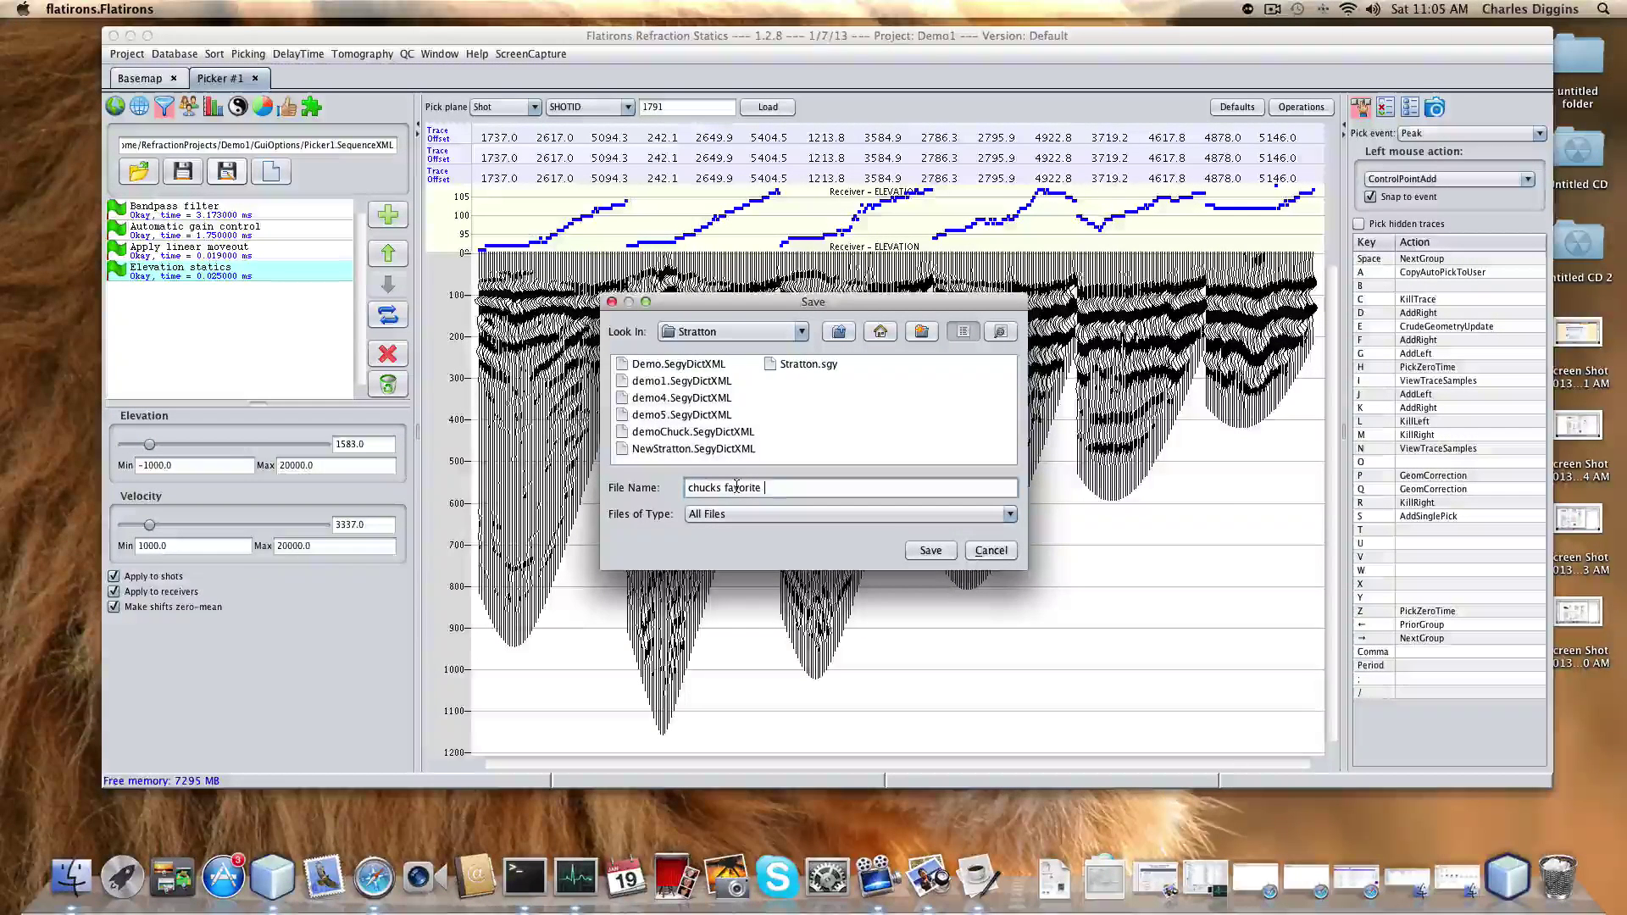
text(pick sequence)
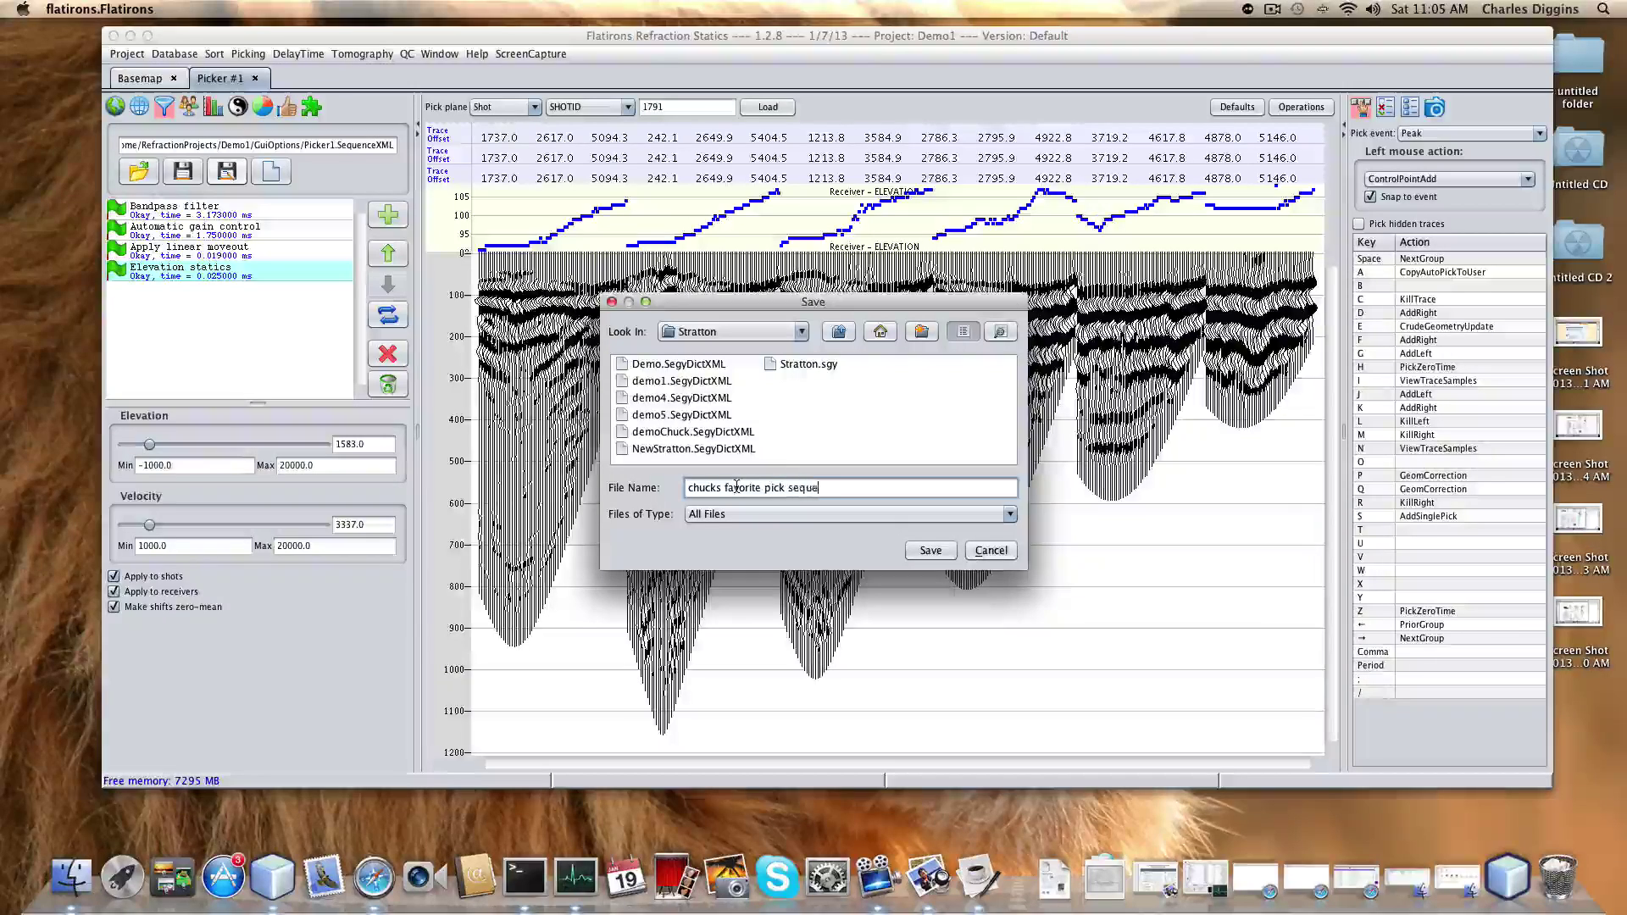
click(929, 551)
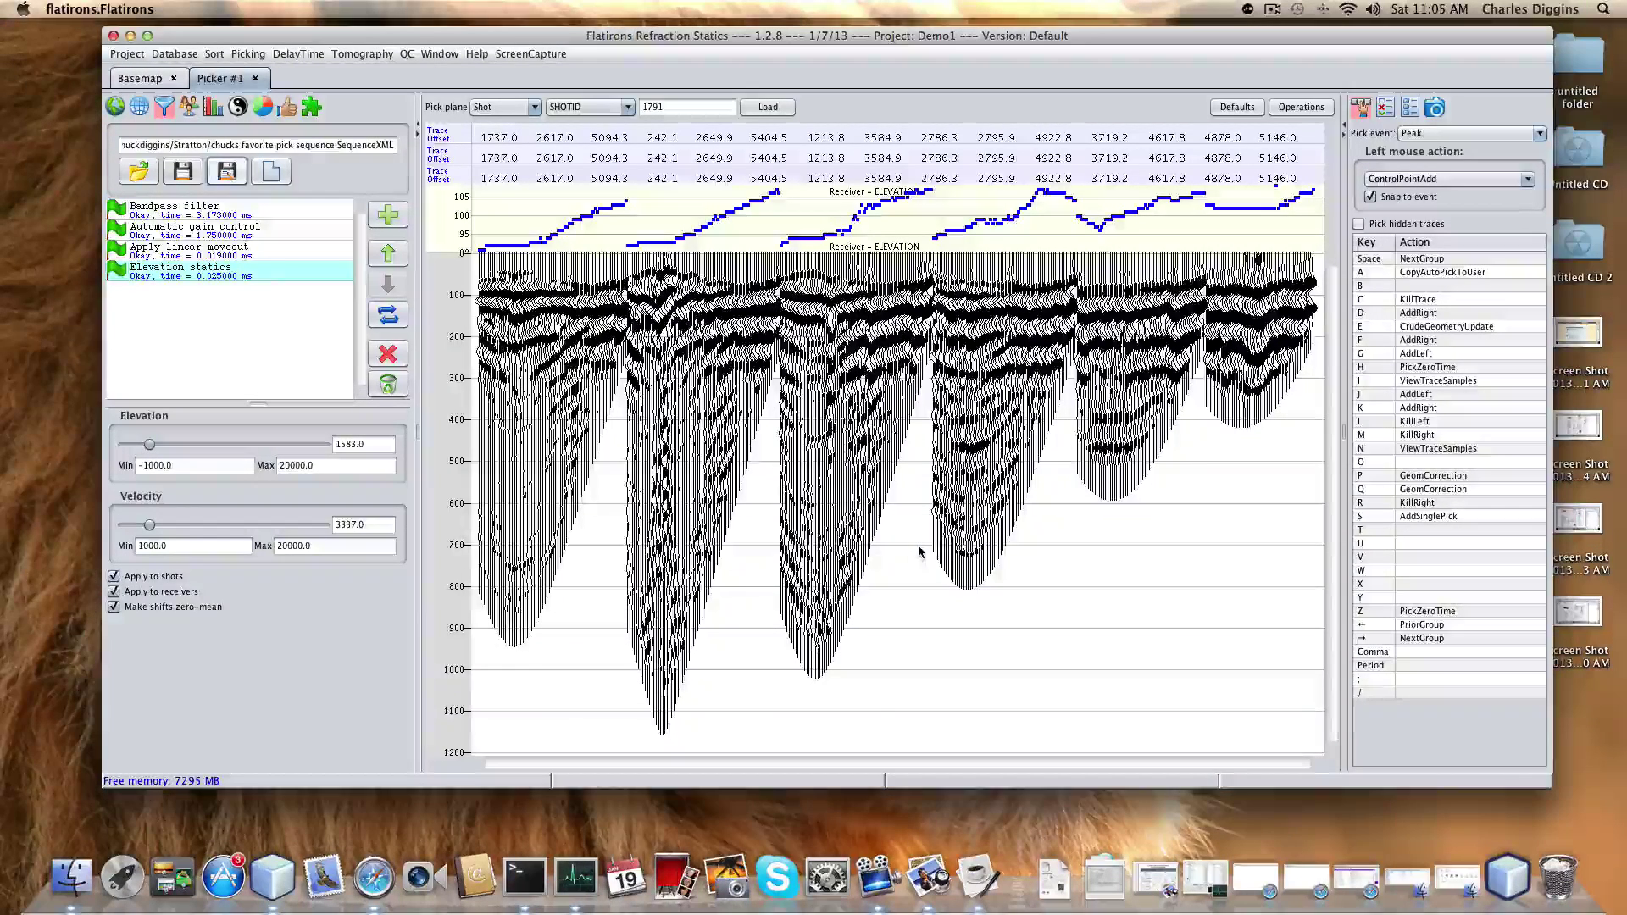
- Load the saved favorite pick sequence file from the Stratton folder into the picker
click(153, 176)
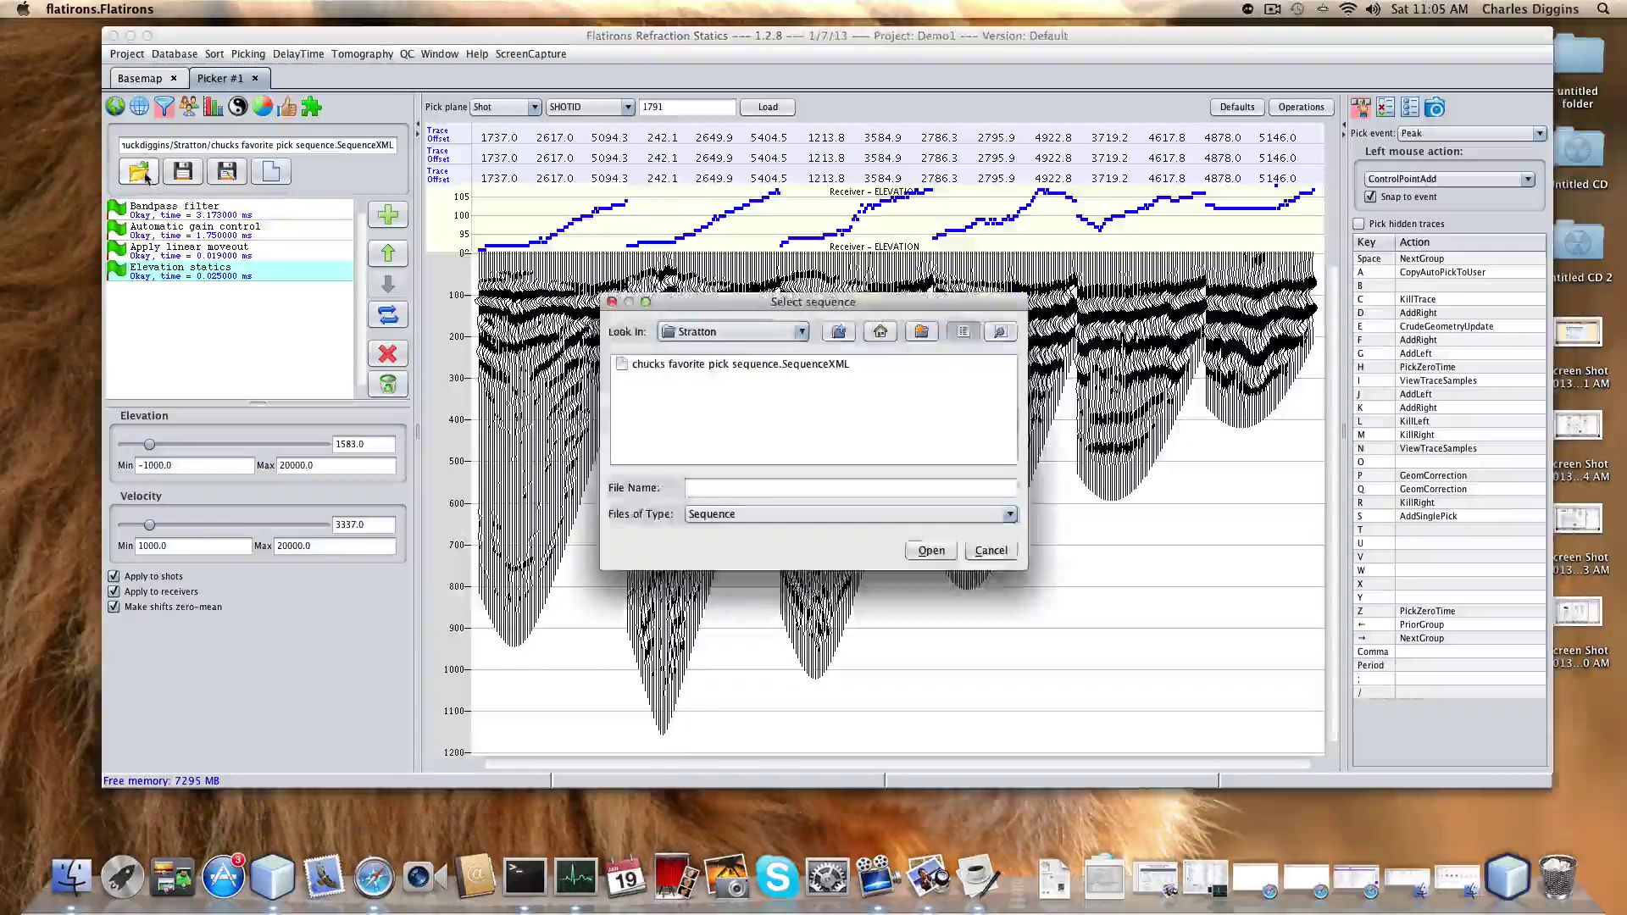
click(740, 365)
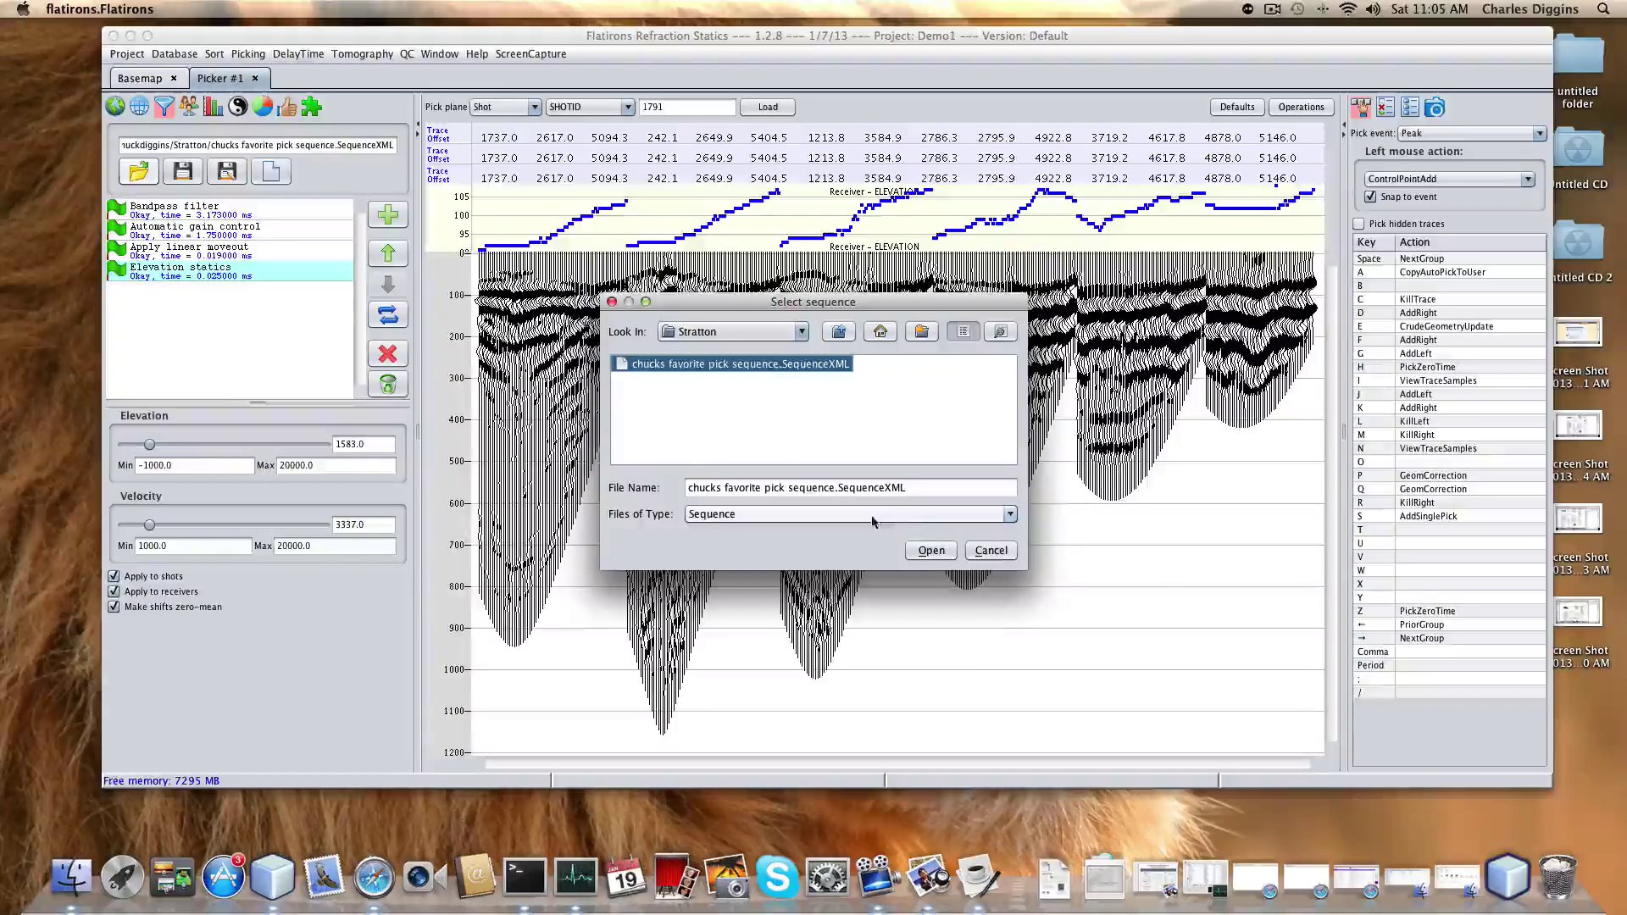
click(930, 550)
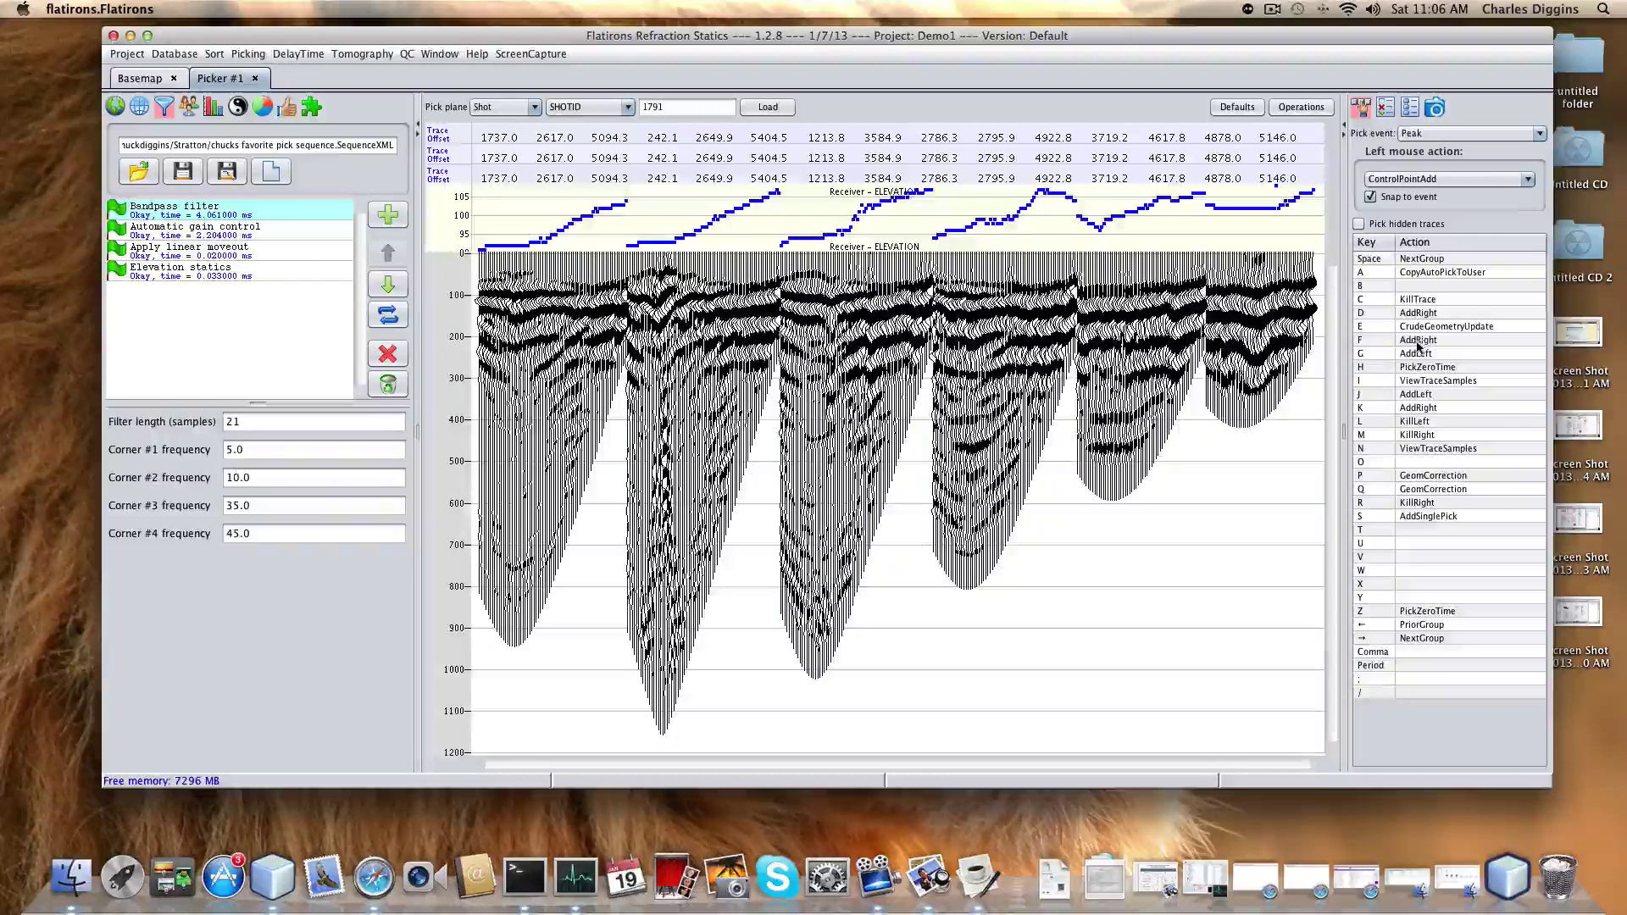
- Assign the AddBoth action to the F key and use it to pick the first-arrival peak across the gather
click(1419, 340)
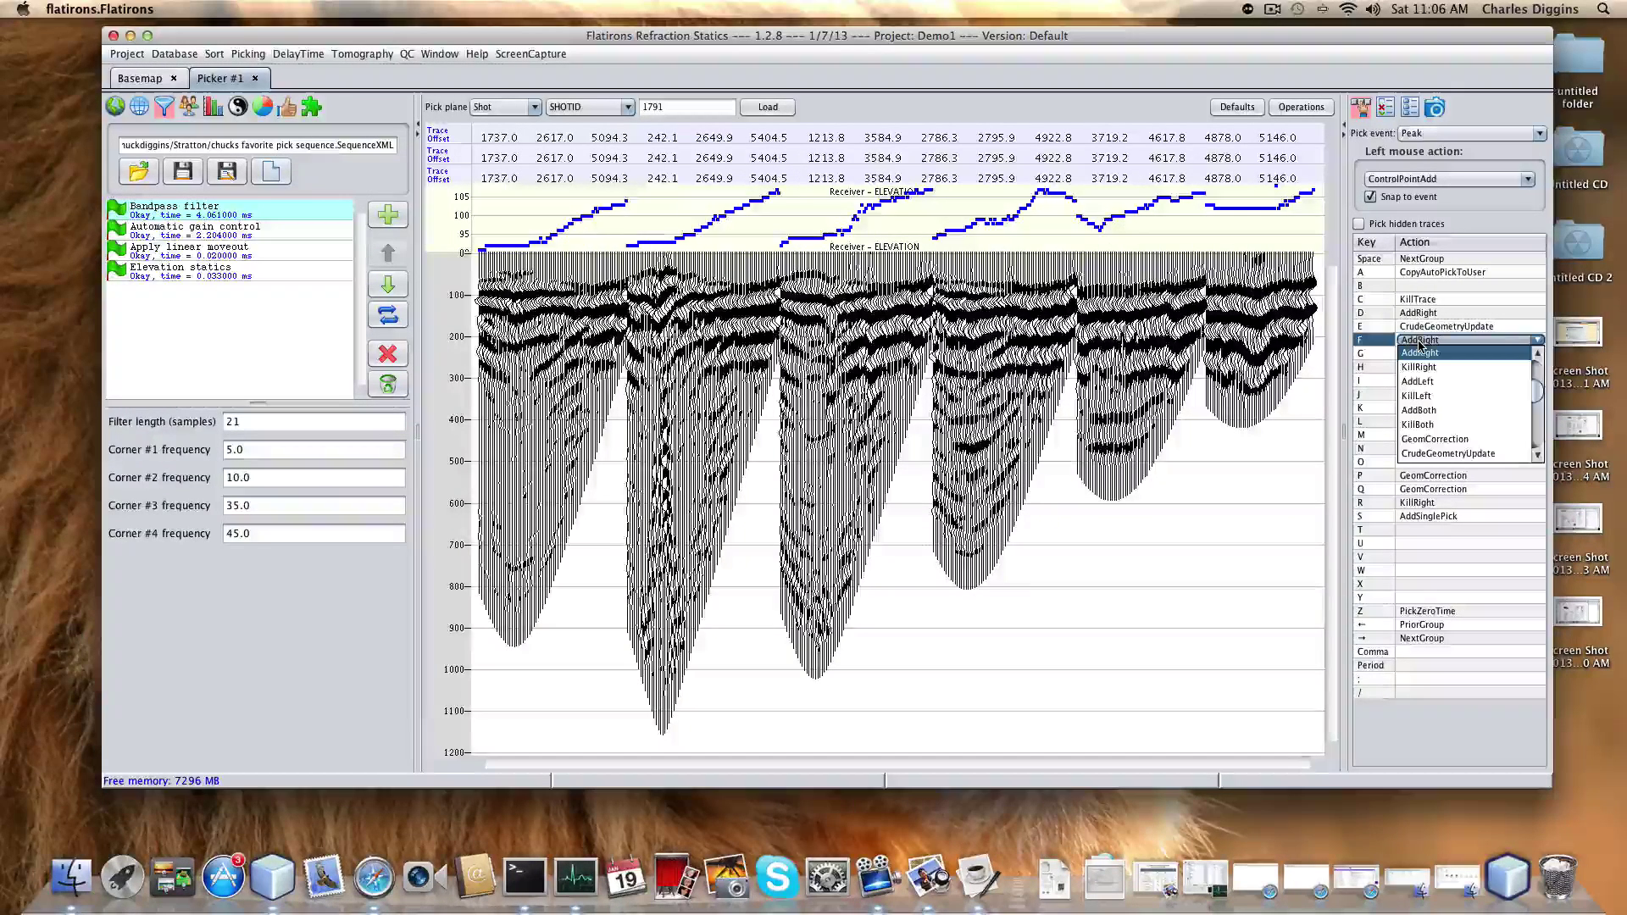
click(1430, 412)
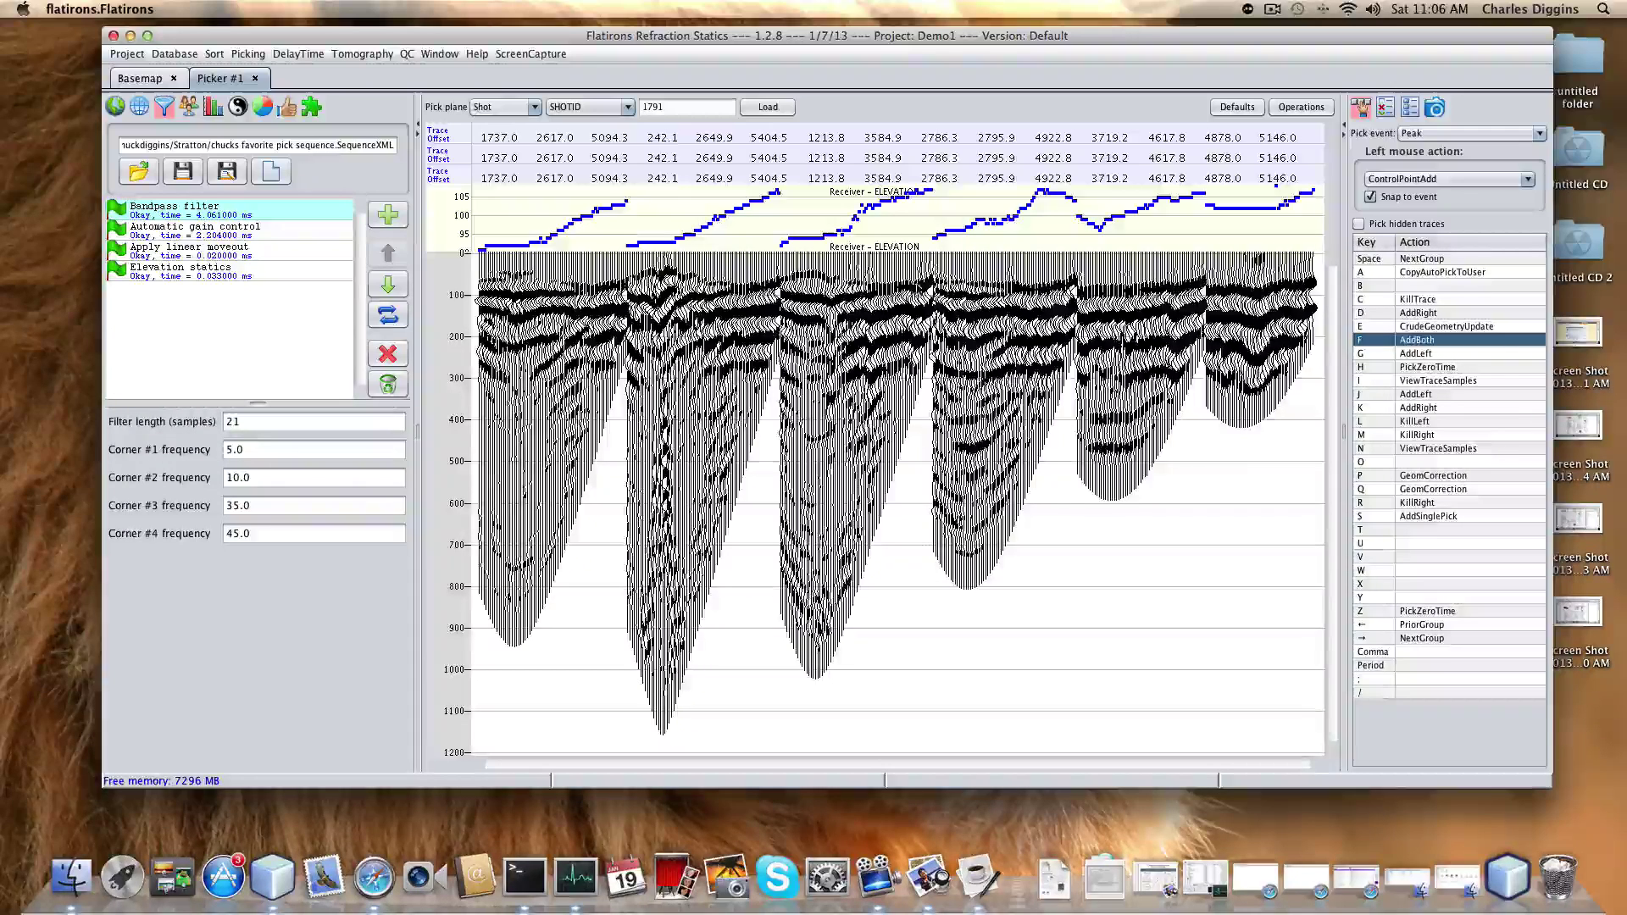
key(f)
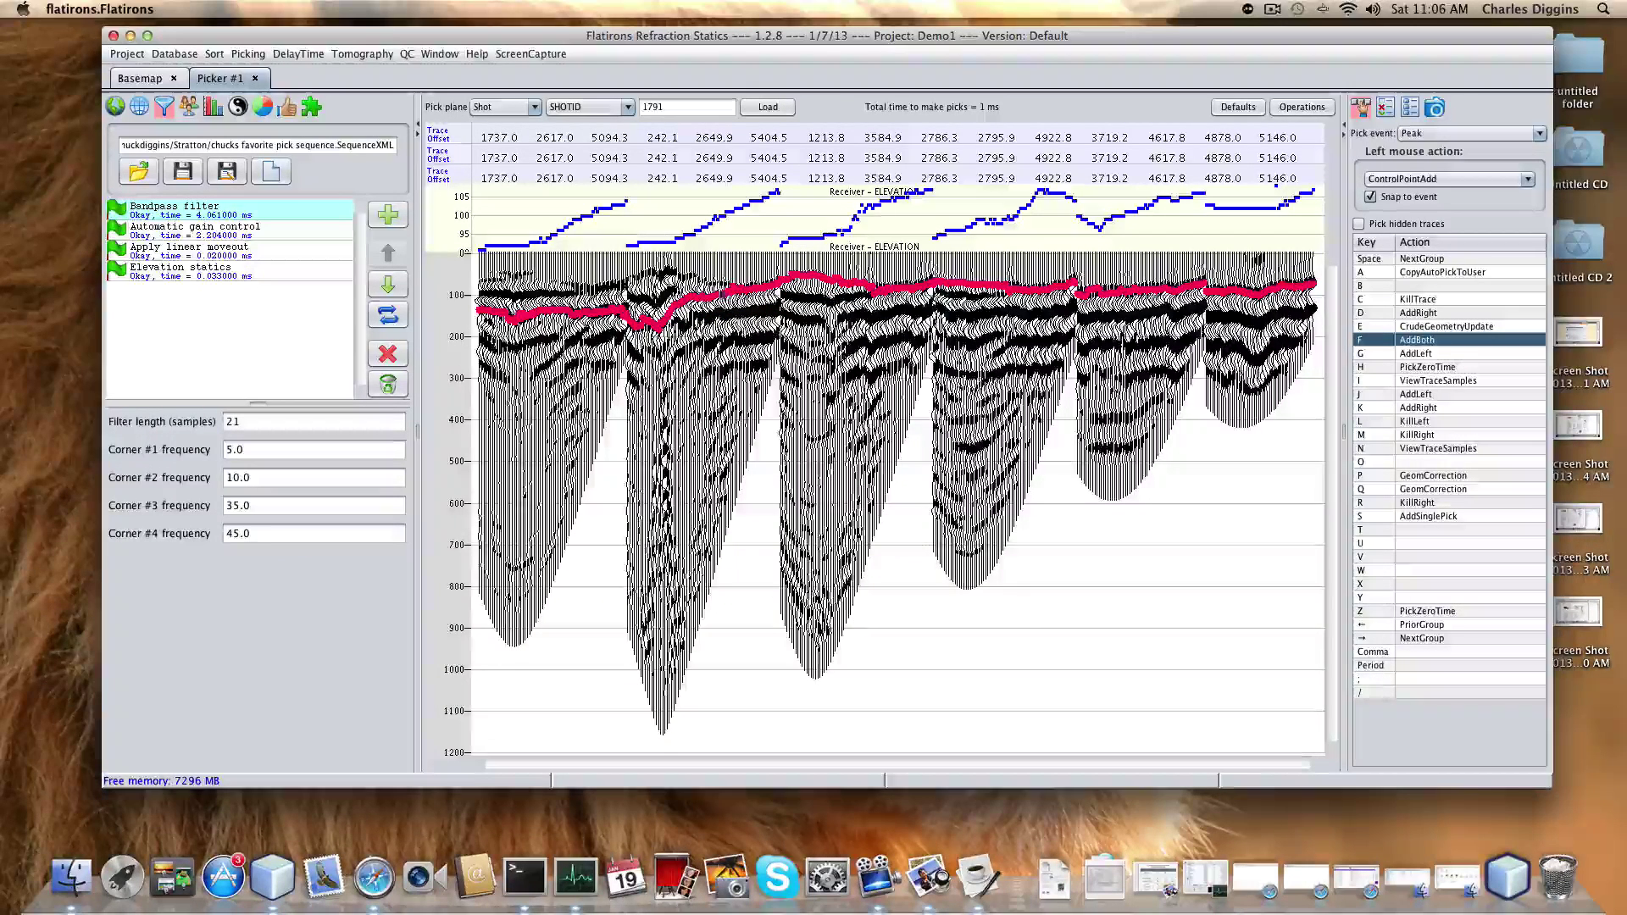
- Repick the first two trace groups on the shallower first-arrival peak and inspect the picks closely at the end of the second group
click(723, 290)
click(571, 290)
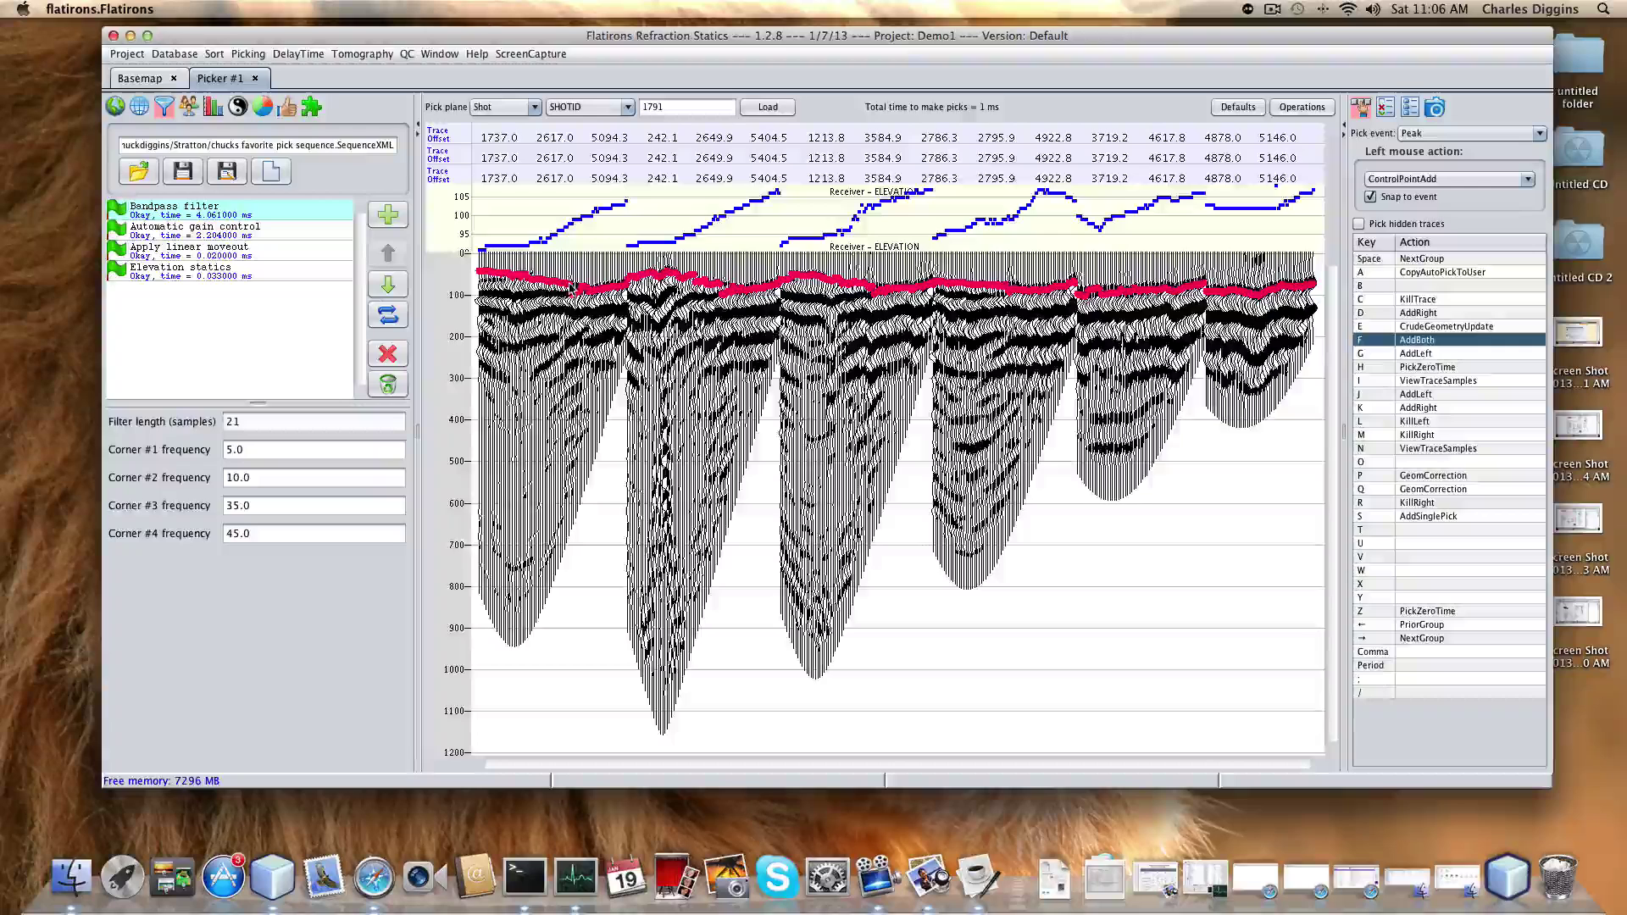
click(515, 285)
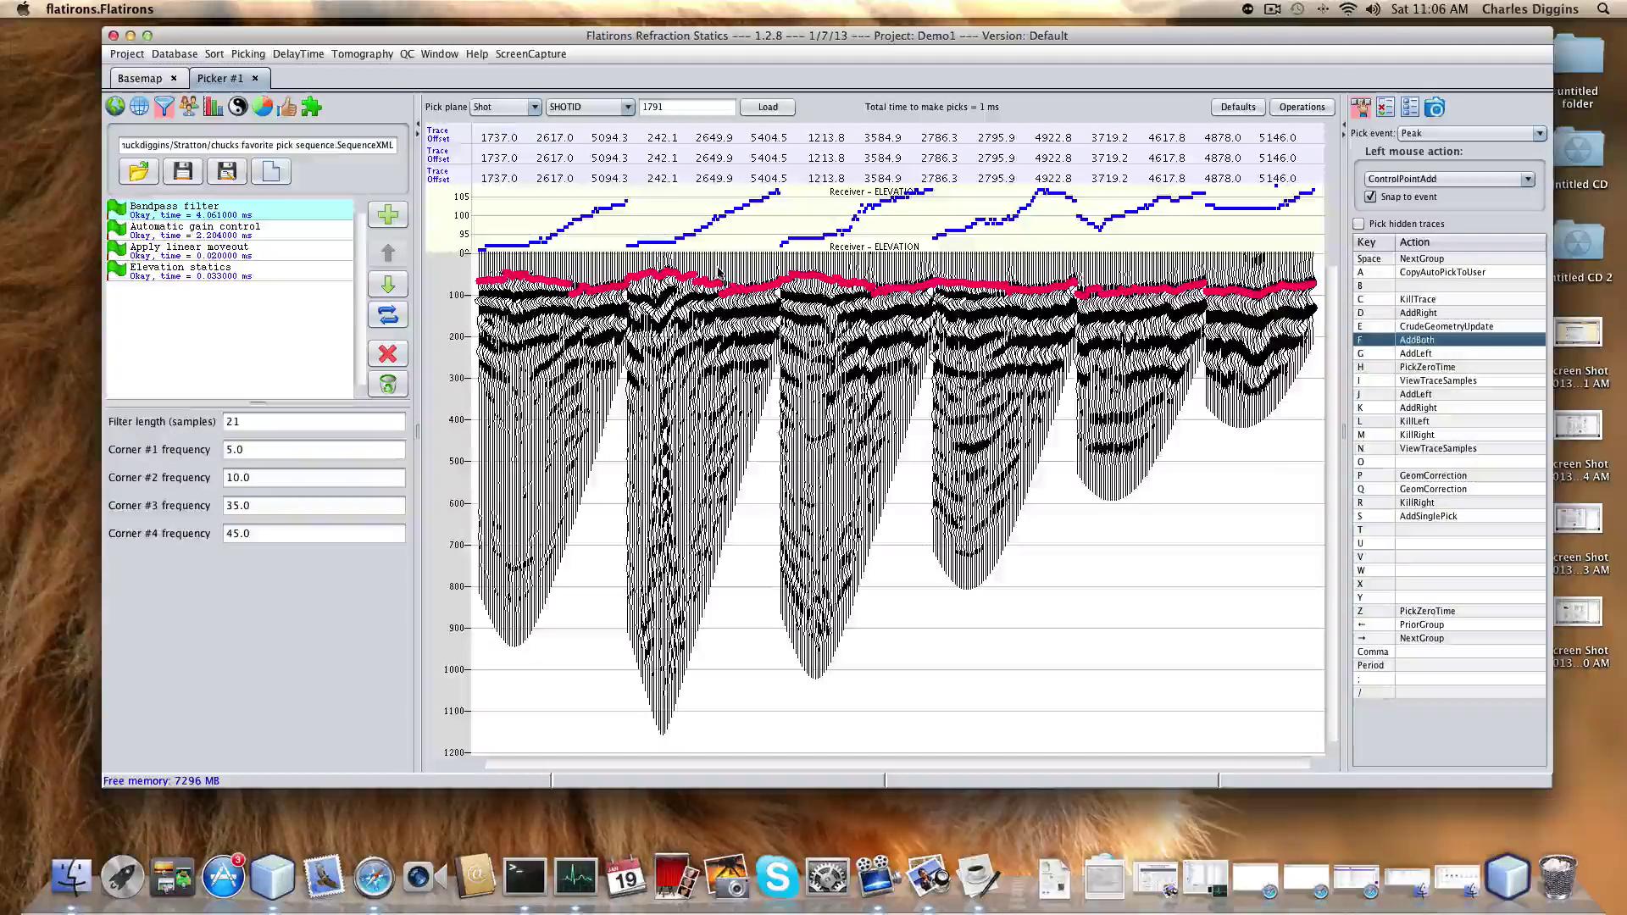
drag(719, 272, 794, 328)
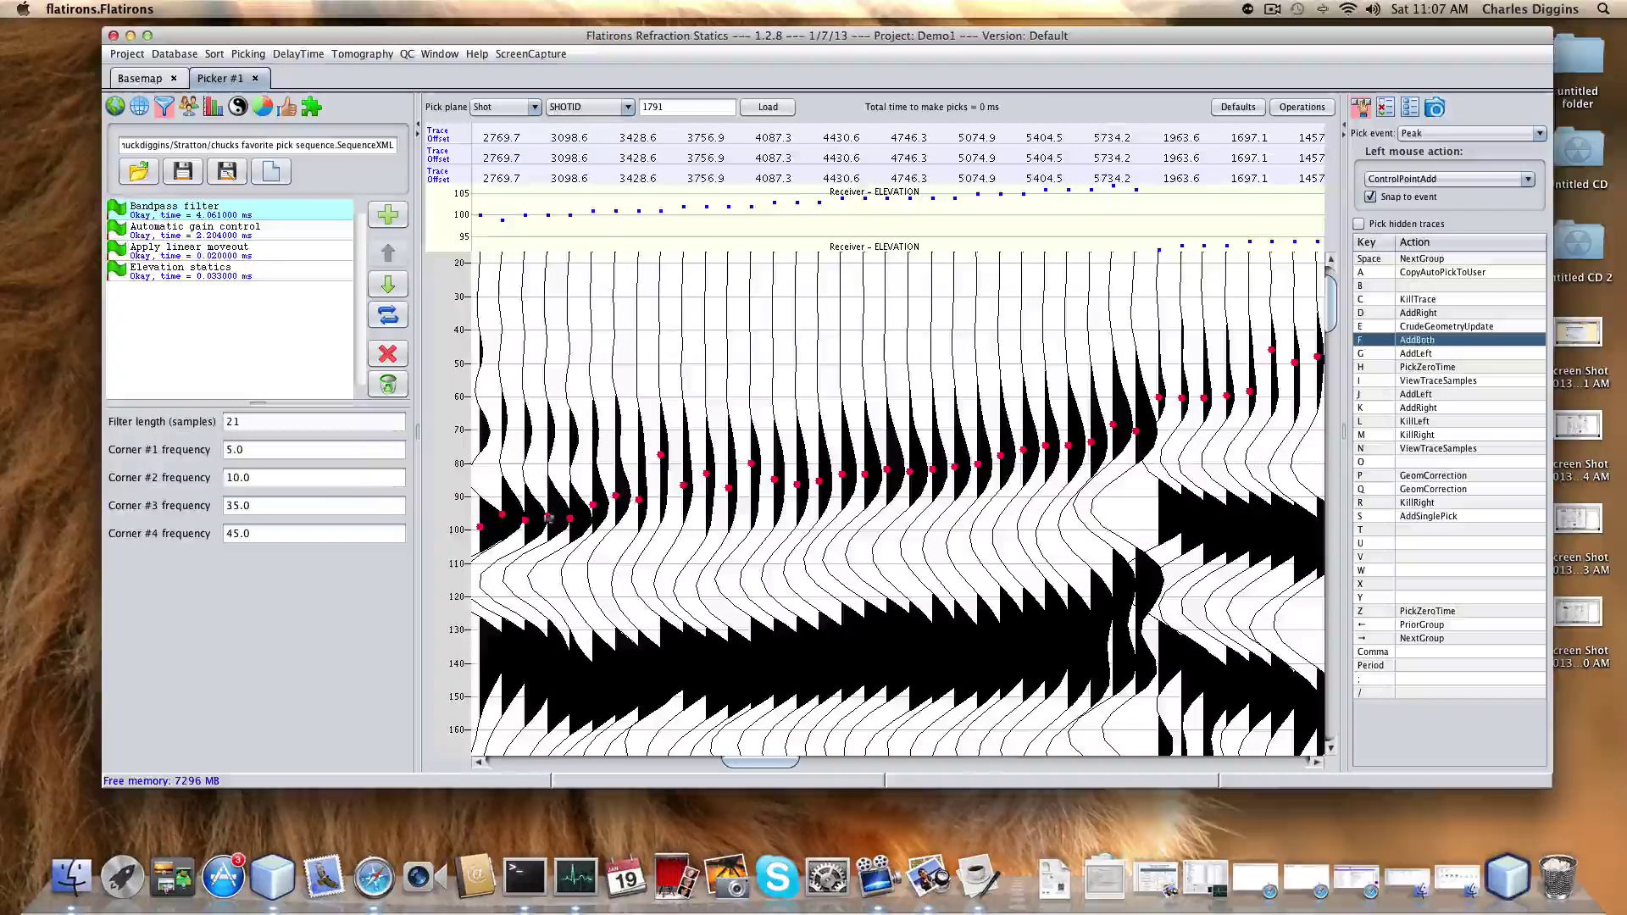
- Repick the traces at the near-offset start of the second group on the shallower peak near 70 ms
click(533, 522)
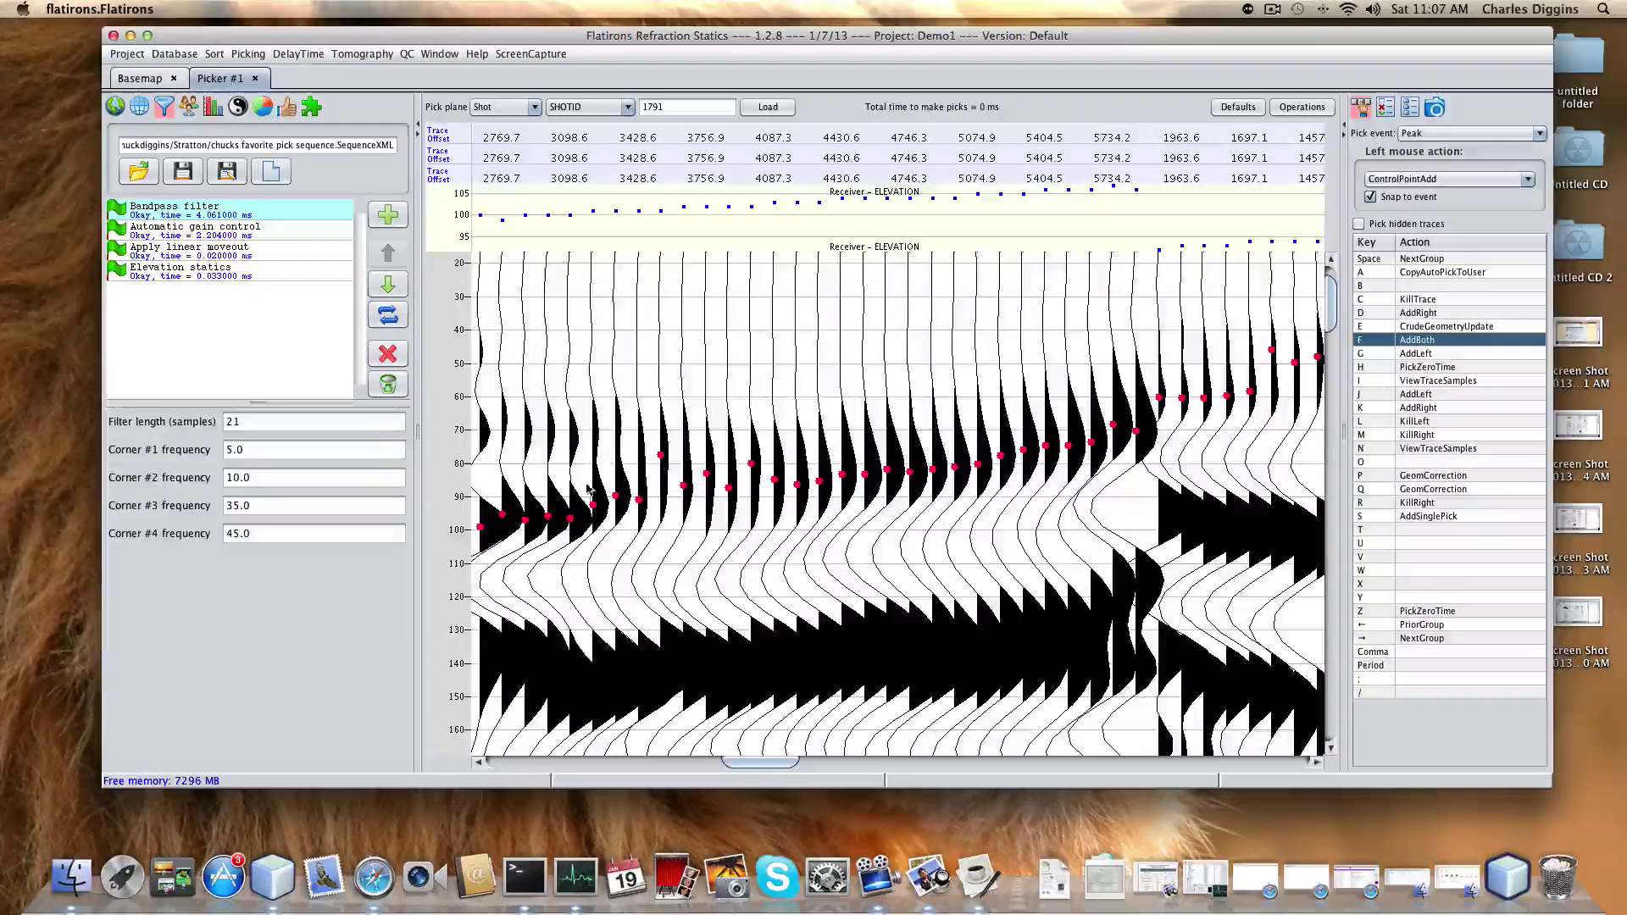
click(628, 438)
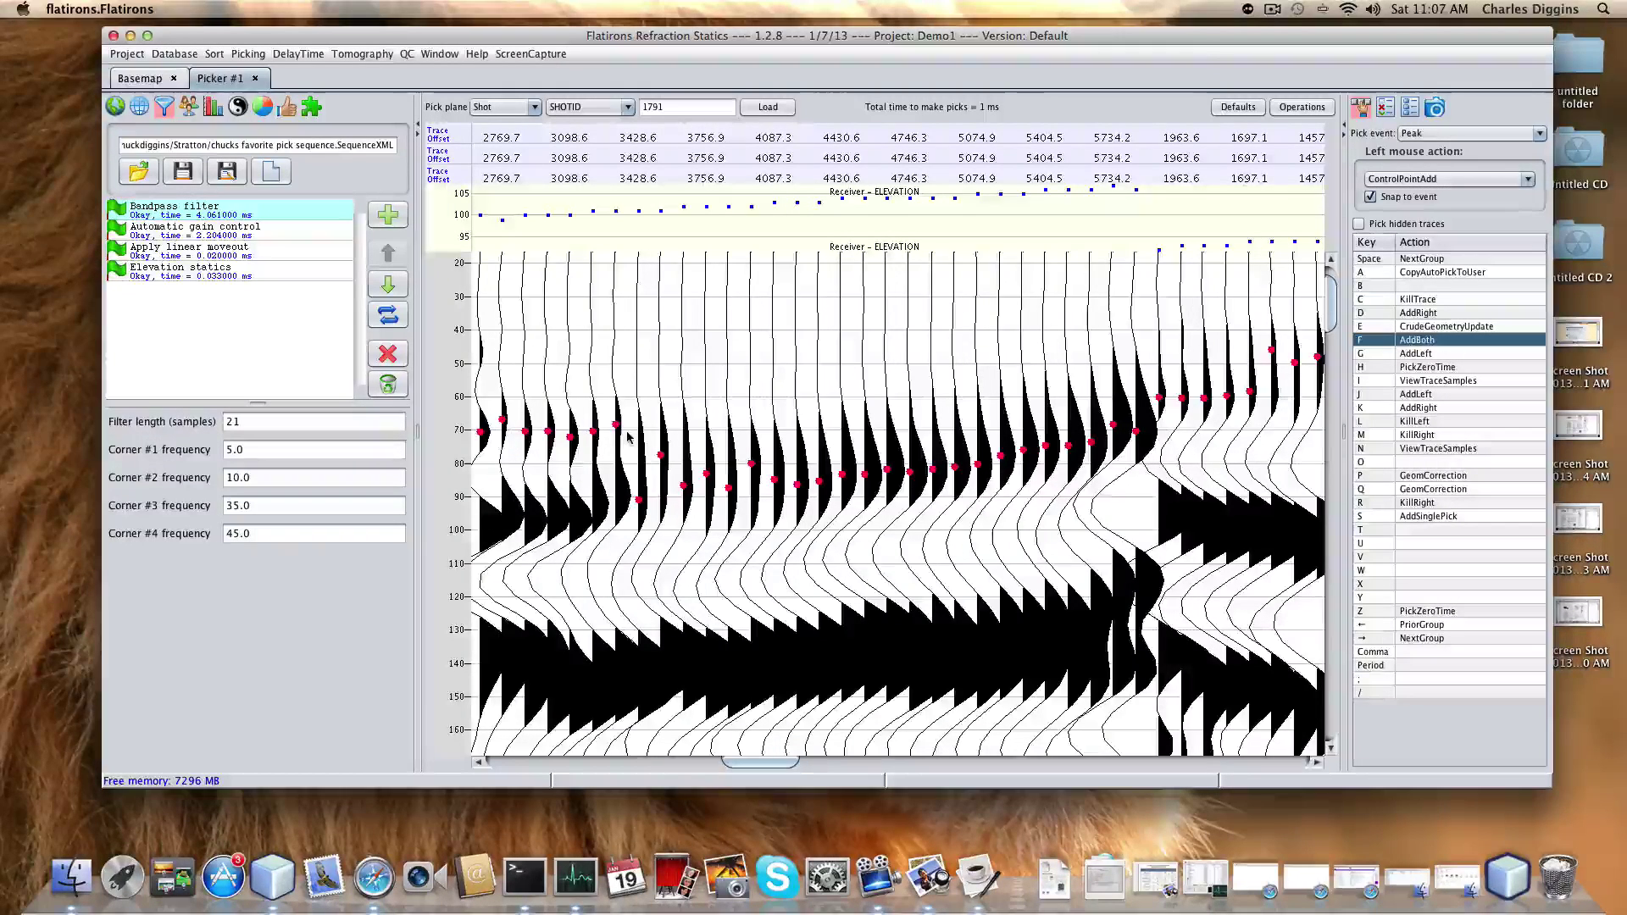
key(Home)
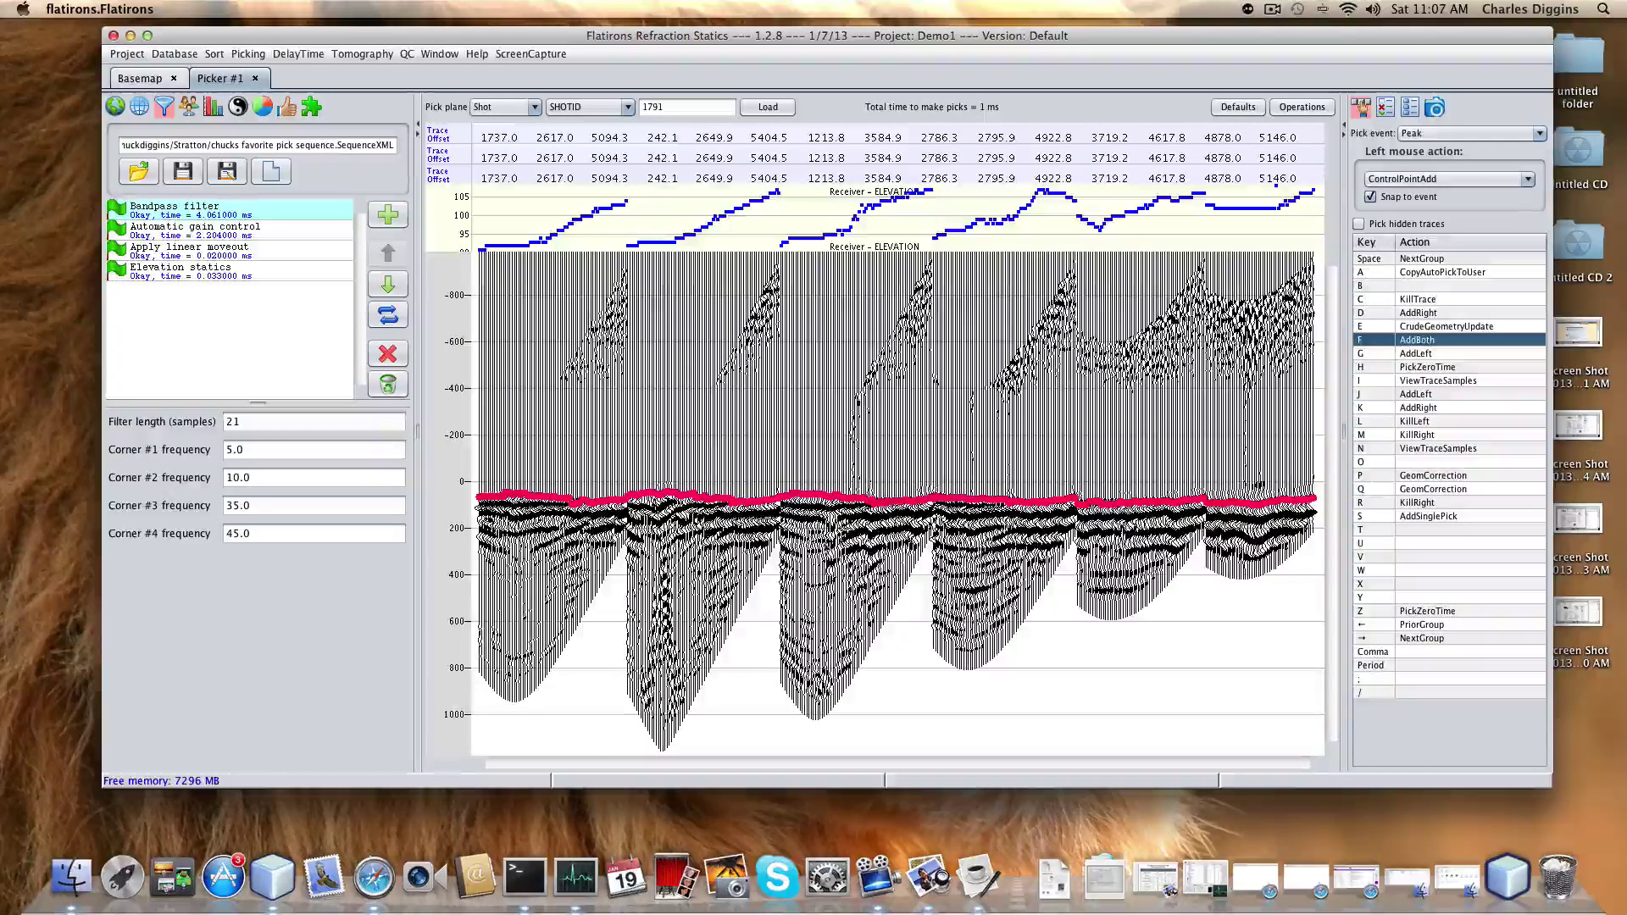
- Repick the first part of the third trace group on the deeper peak near 100 ms using the AddLeft action
drag(781, 465, 904, 552)
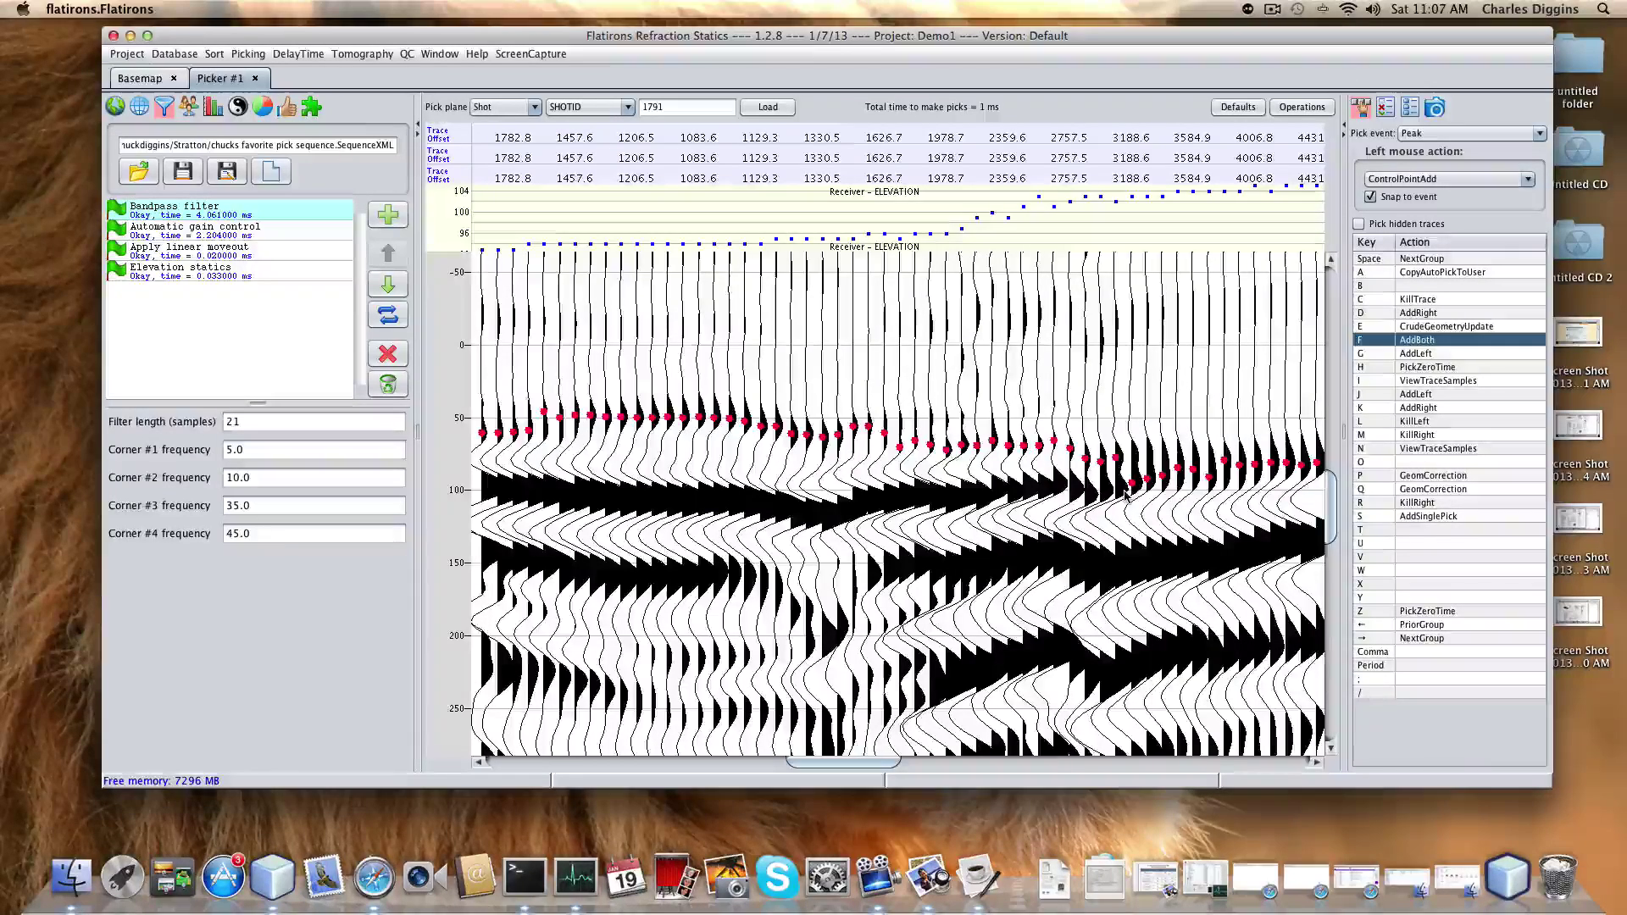
key(g)
scroll(1009, 519, down, 5)
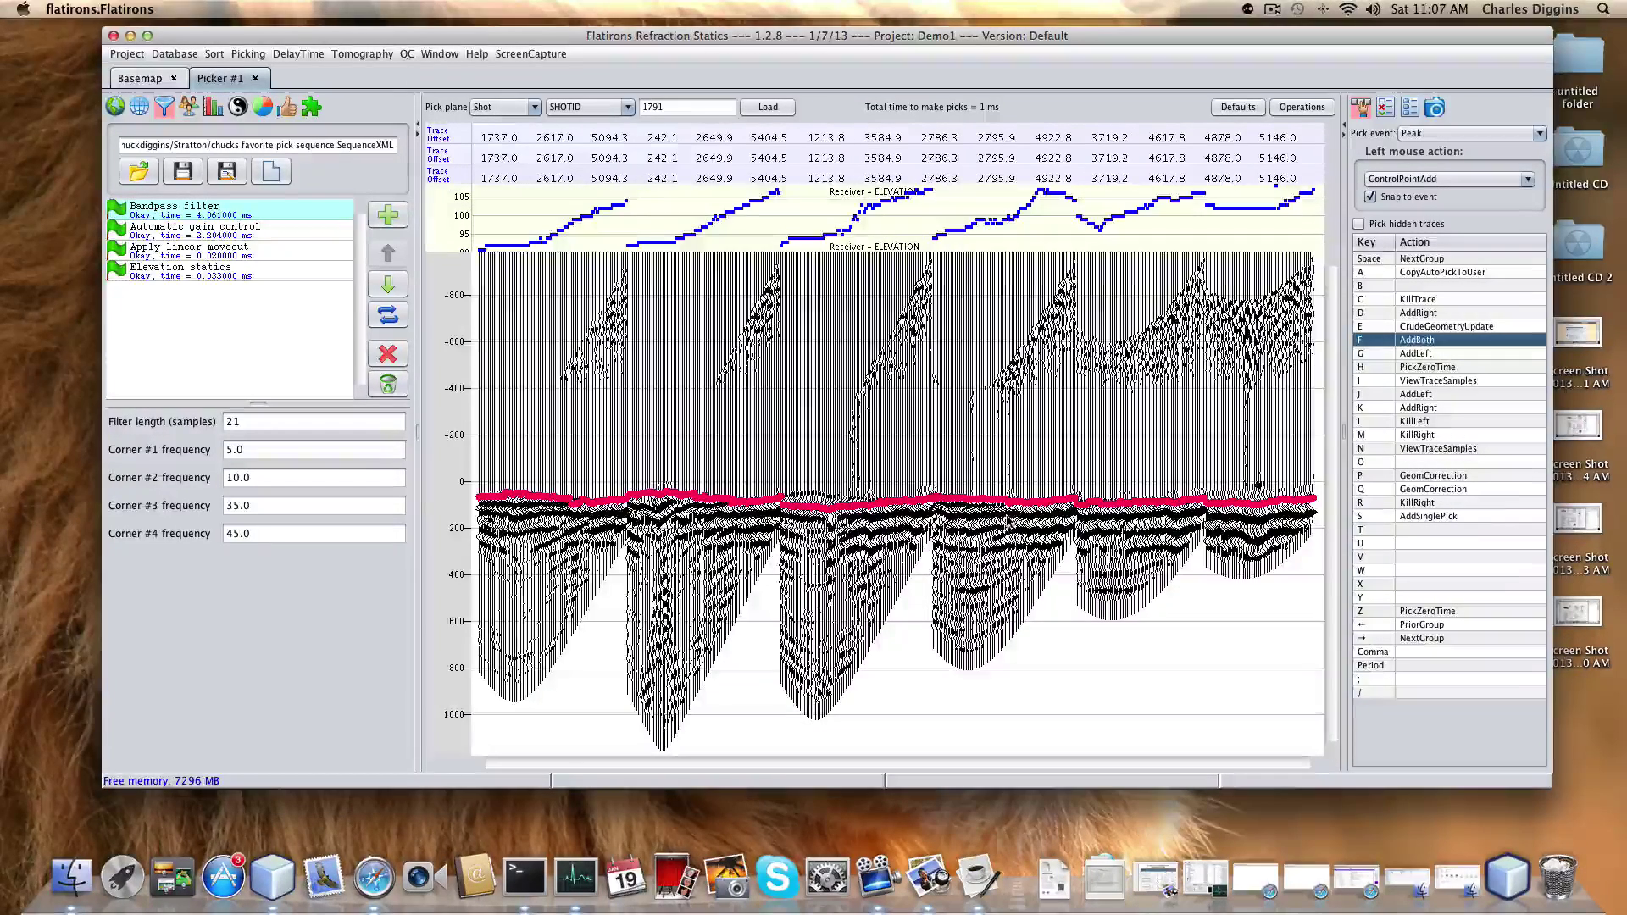
scroll(852, 487, up, 5)
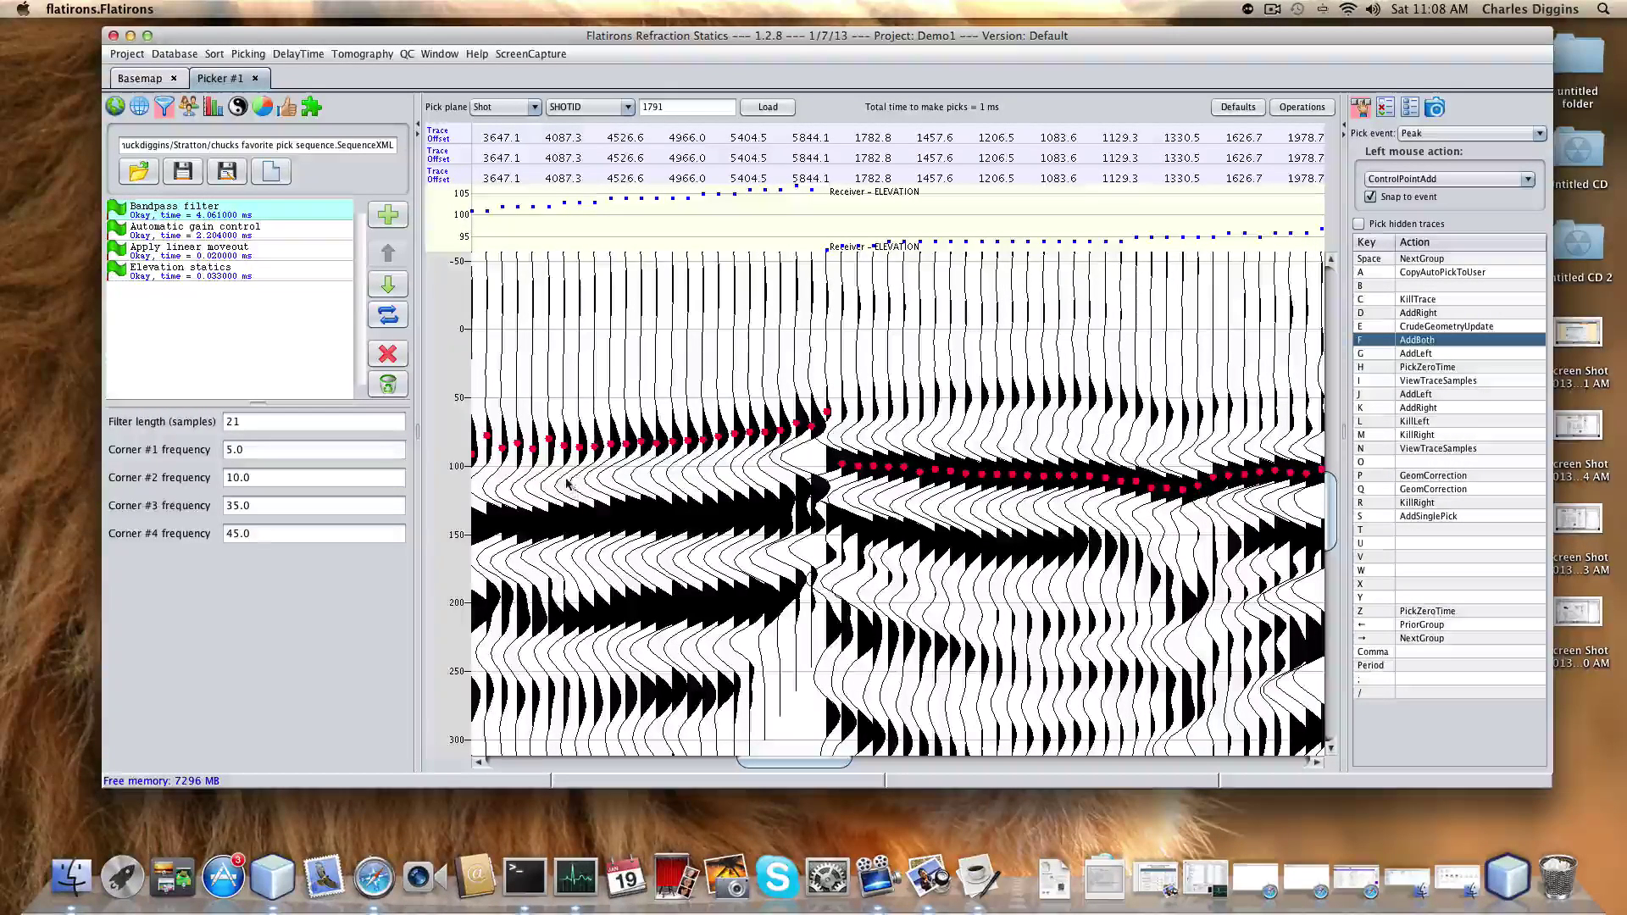
- Pick five traces with offsets 4197.1 to 4636.4 on the deeper peak near 140 ms, and repick them on the shallower peak
drag(566, 479, 731, 564)
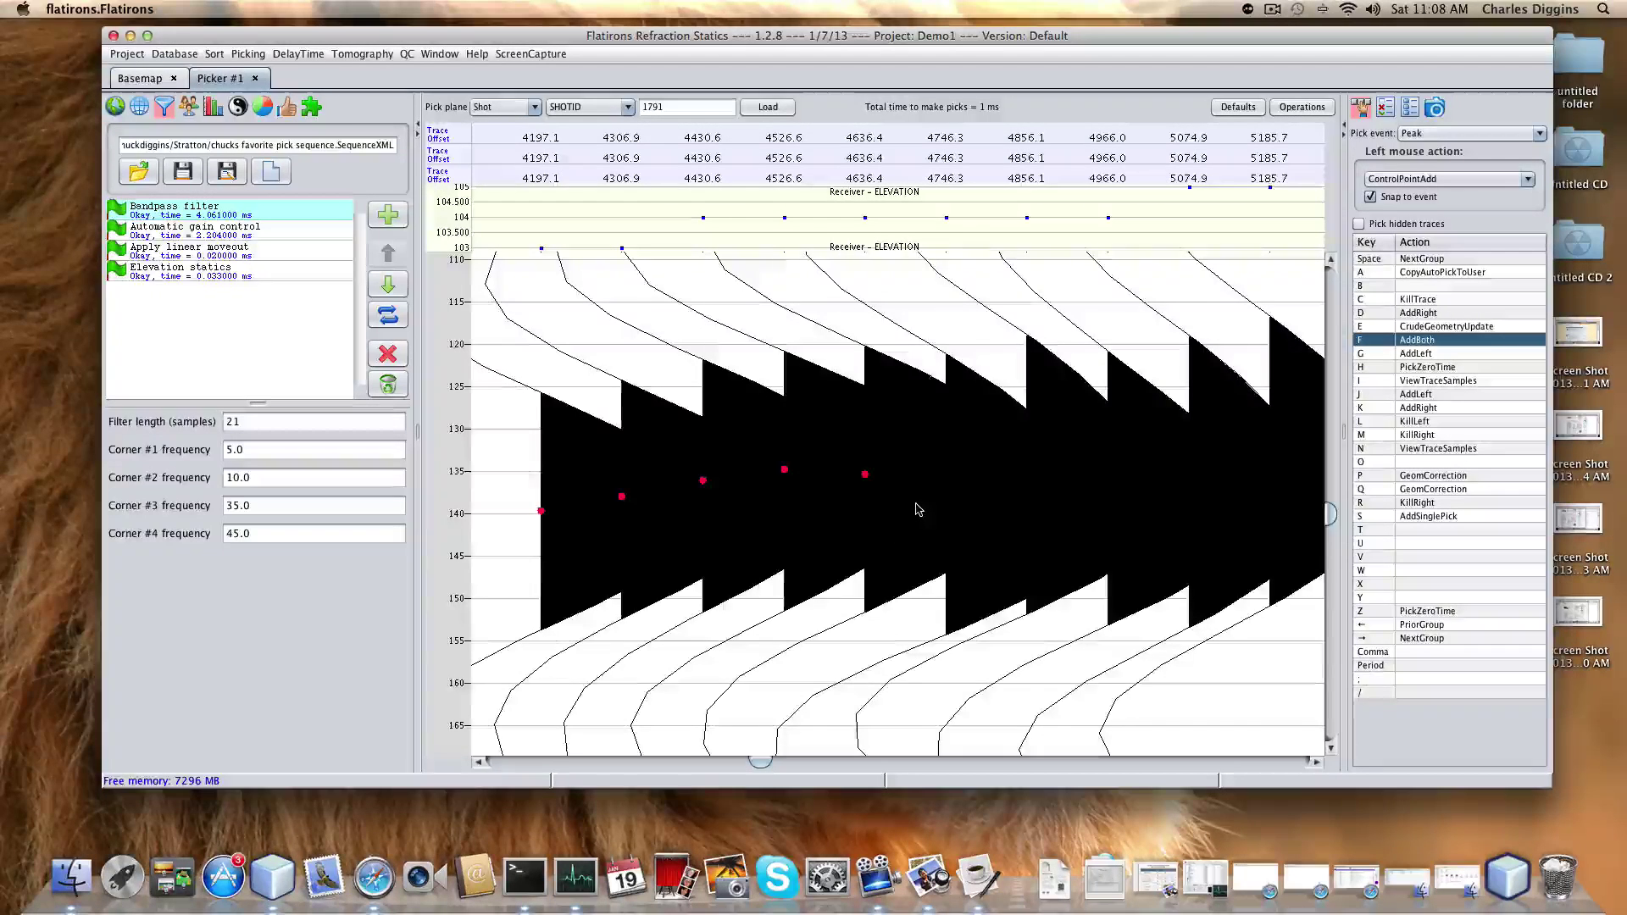
right_click(918, 508)
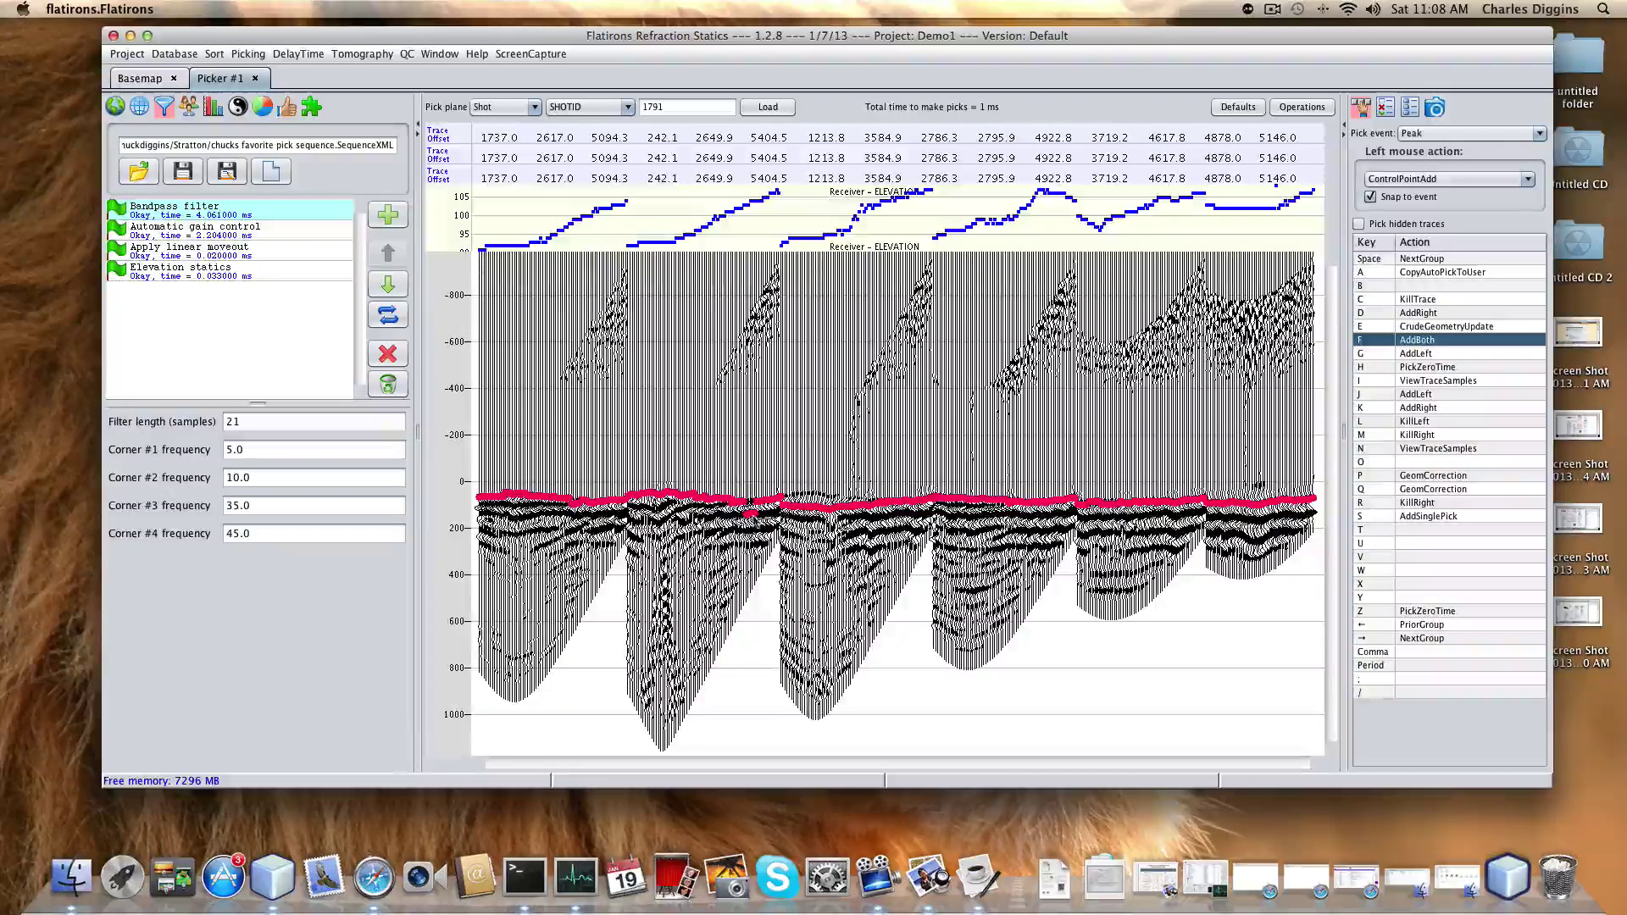
drag(716, 481, 786, 535)
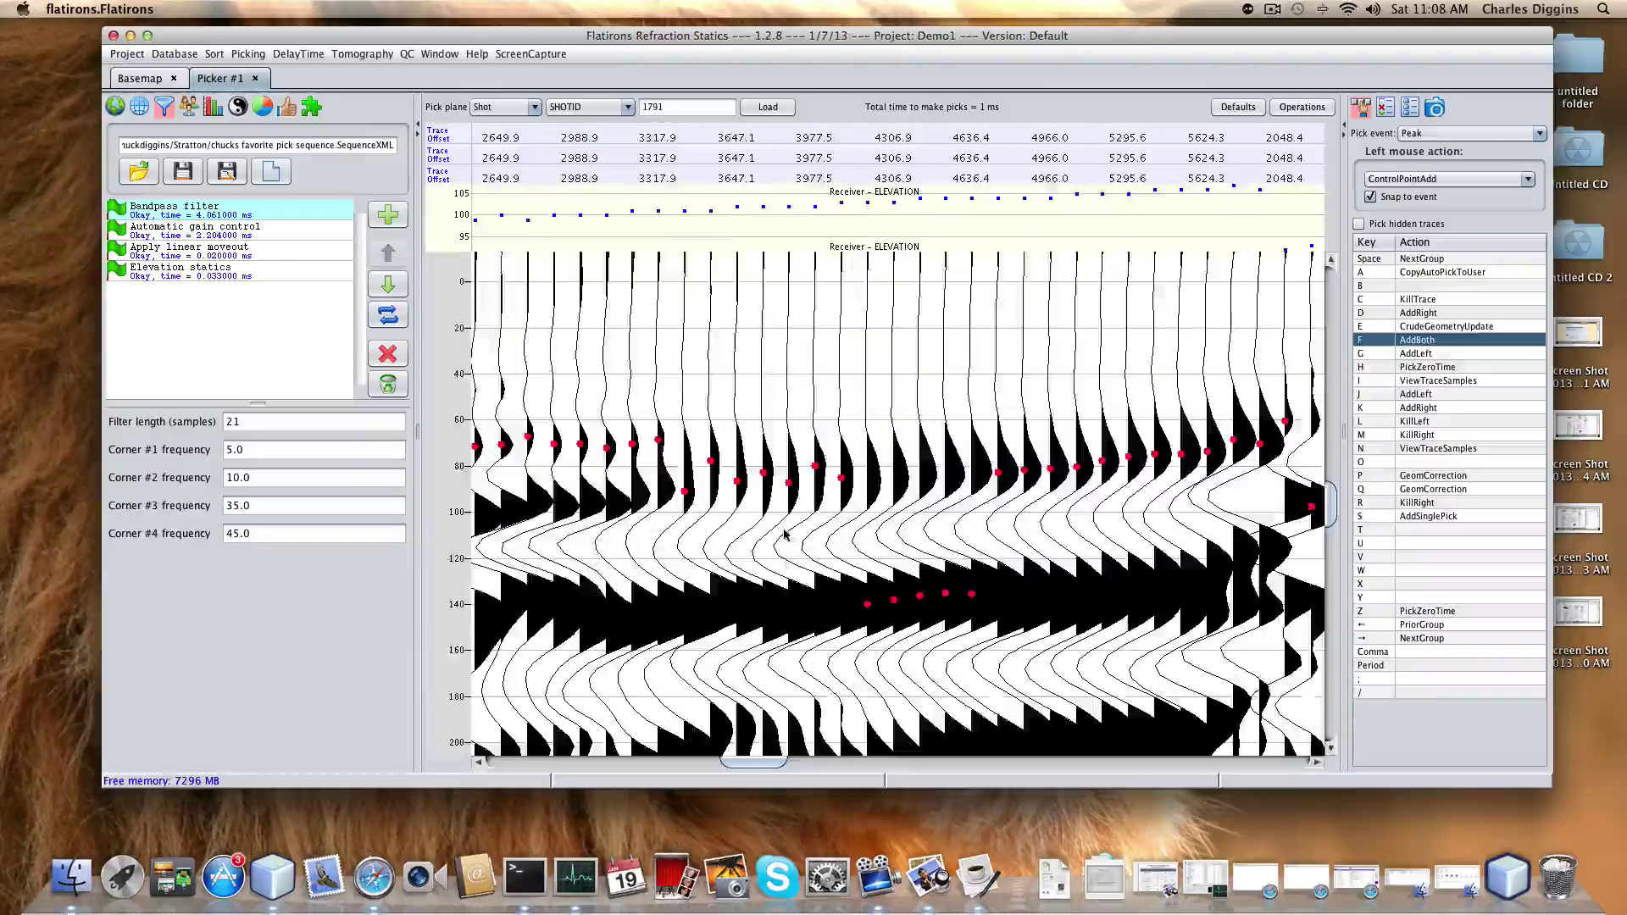
right_click(1070, 472)
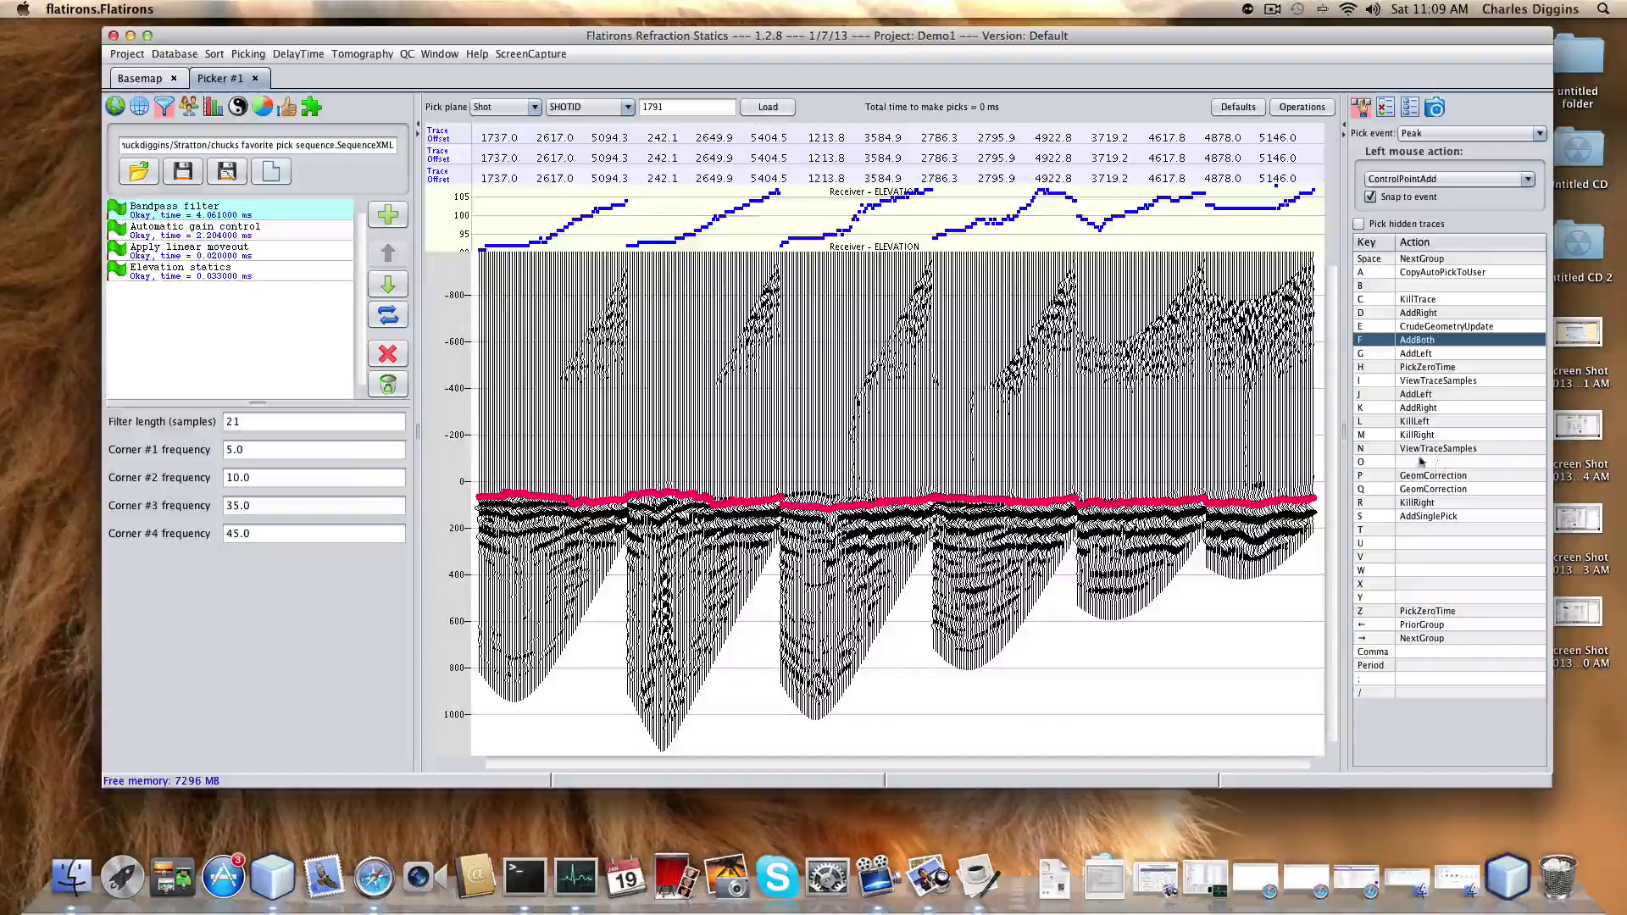
- Repick all traces of the gather along the weak event near 0 ms
click(1112, 480)
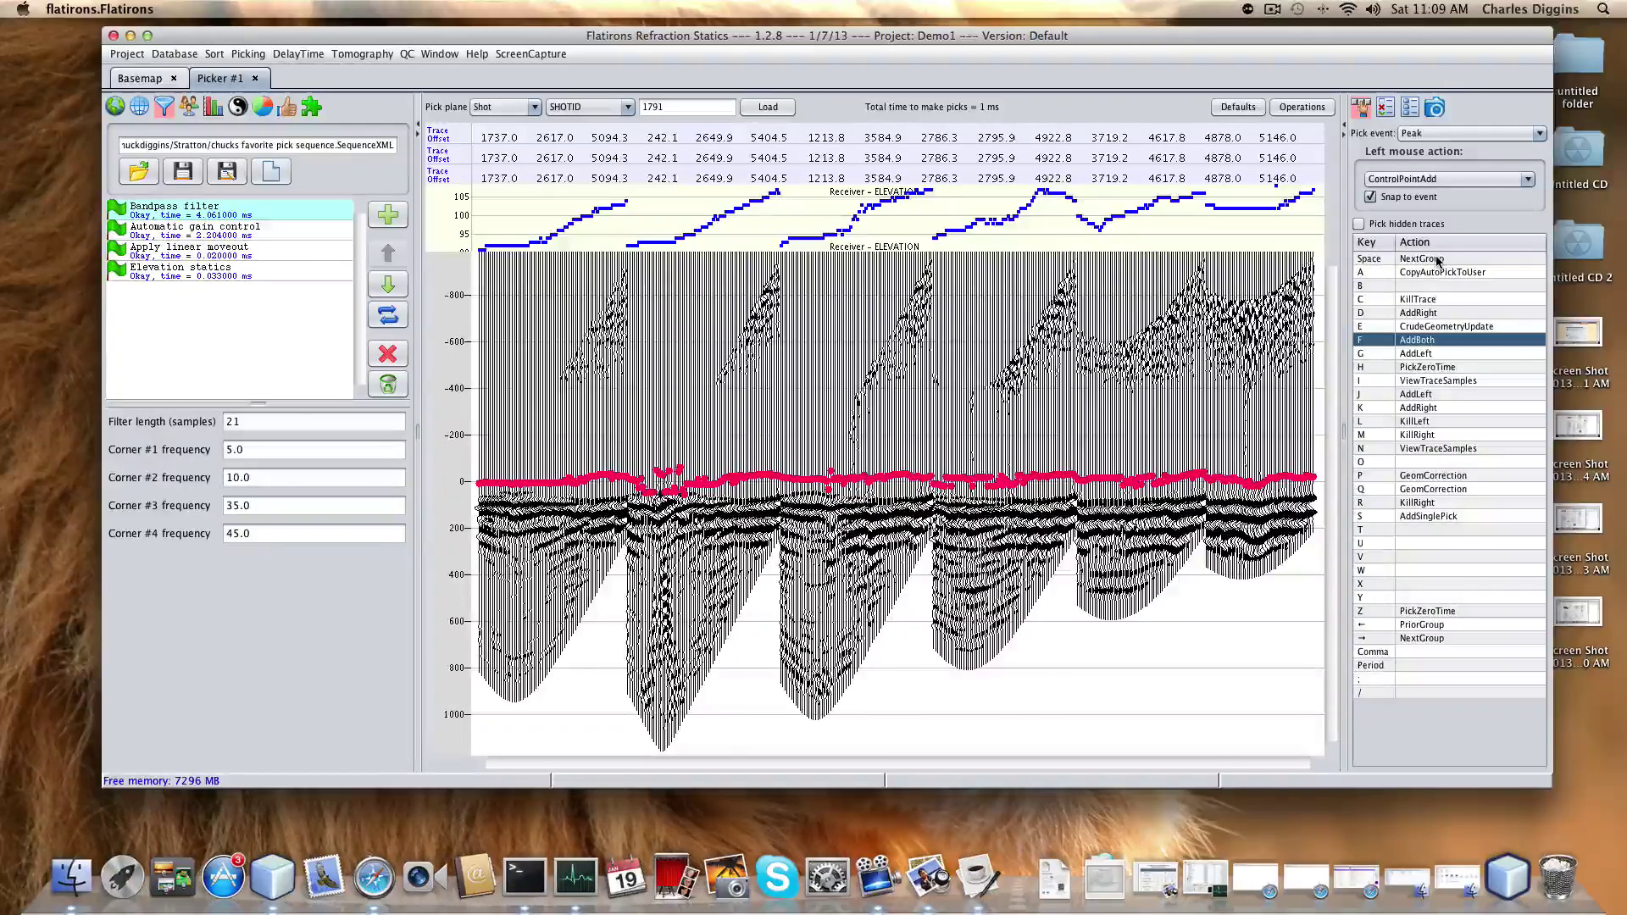
- Step back through the preceding shot gathers from shot 1791 and examine their first arrivals
key(Left)
key(Left)
key(Left)
key(Left)
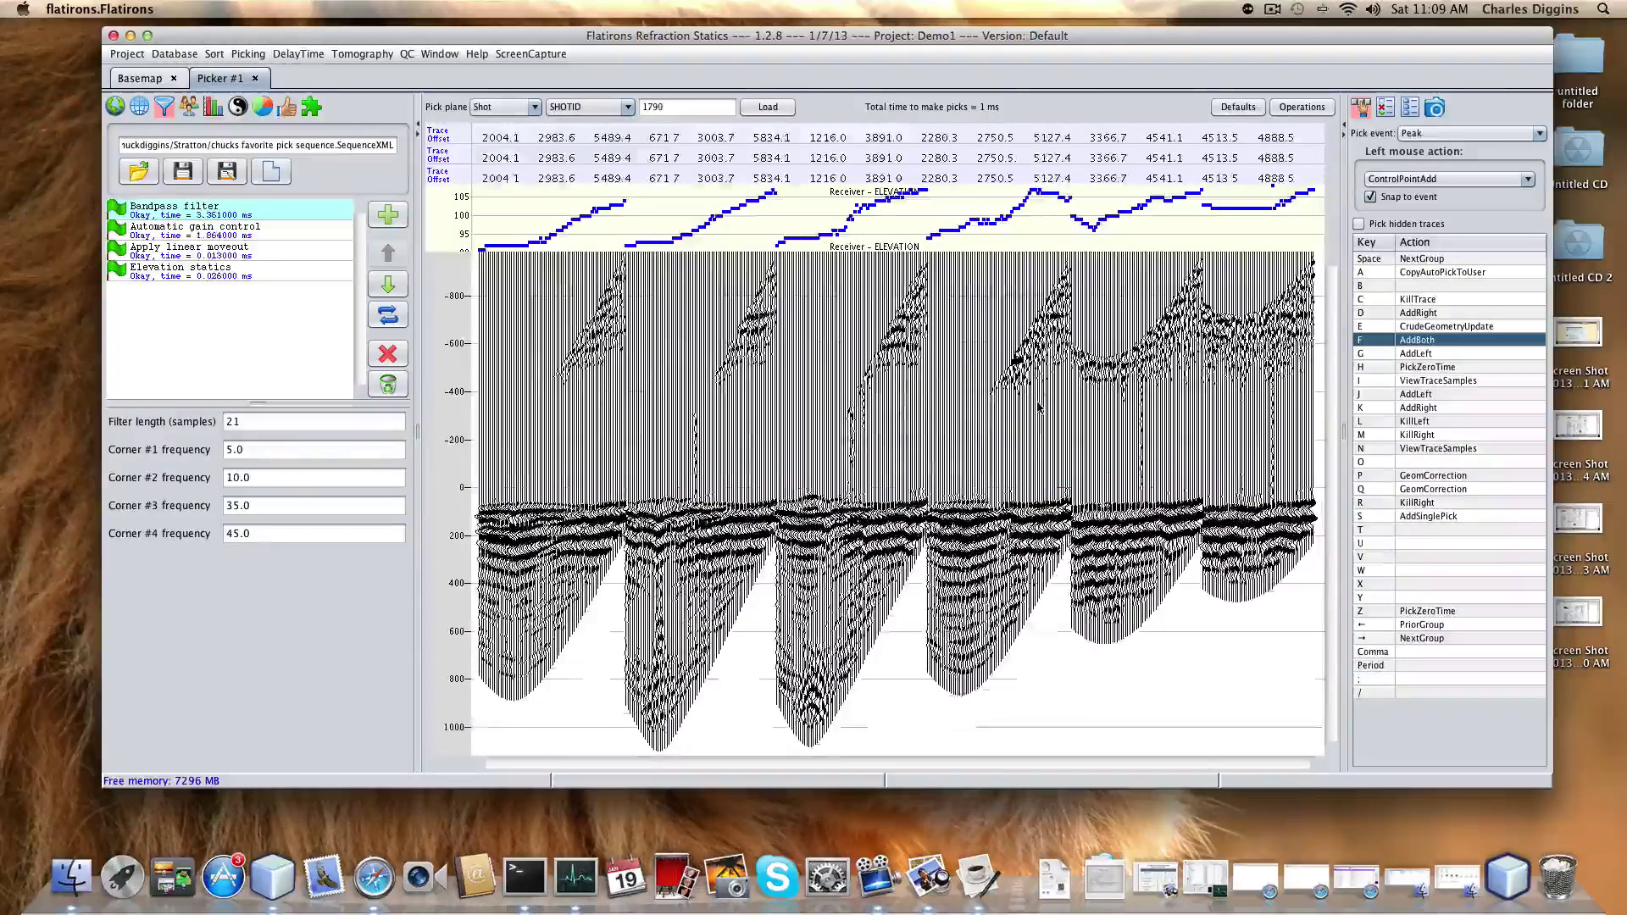
key(Left)
key(Left)
key(Left)
key(Left)
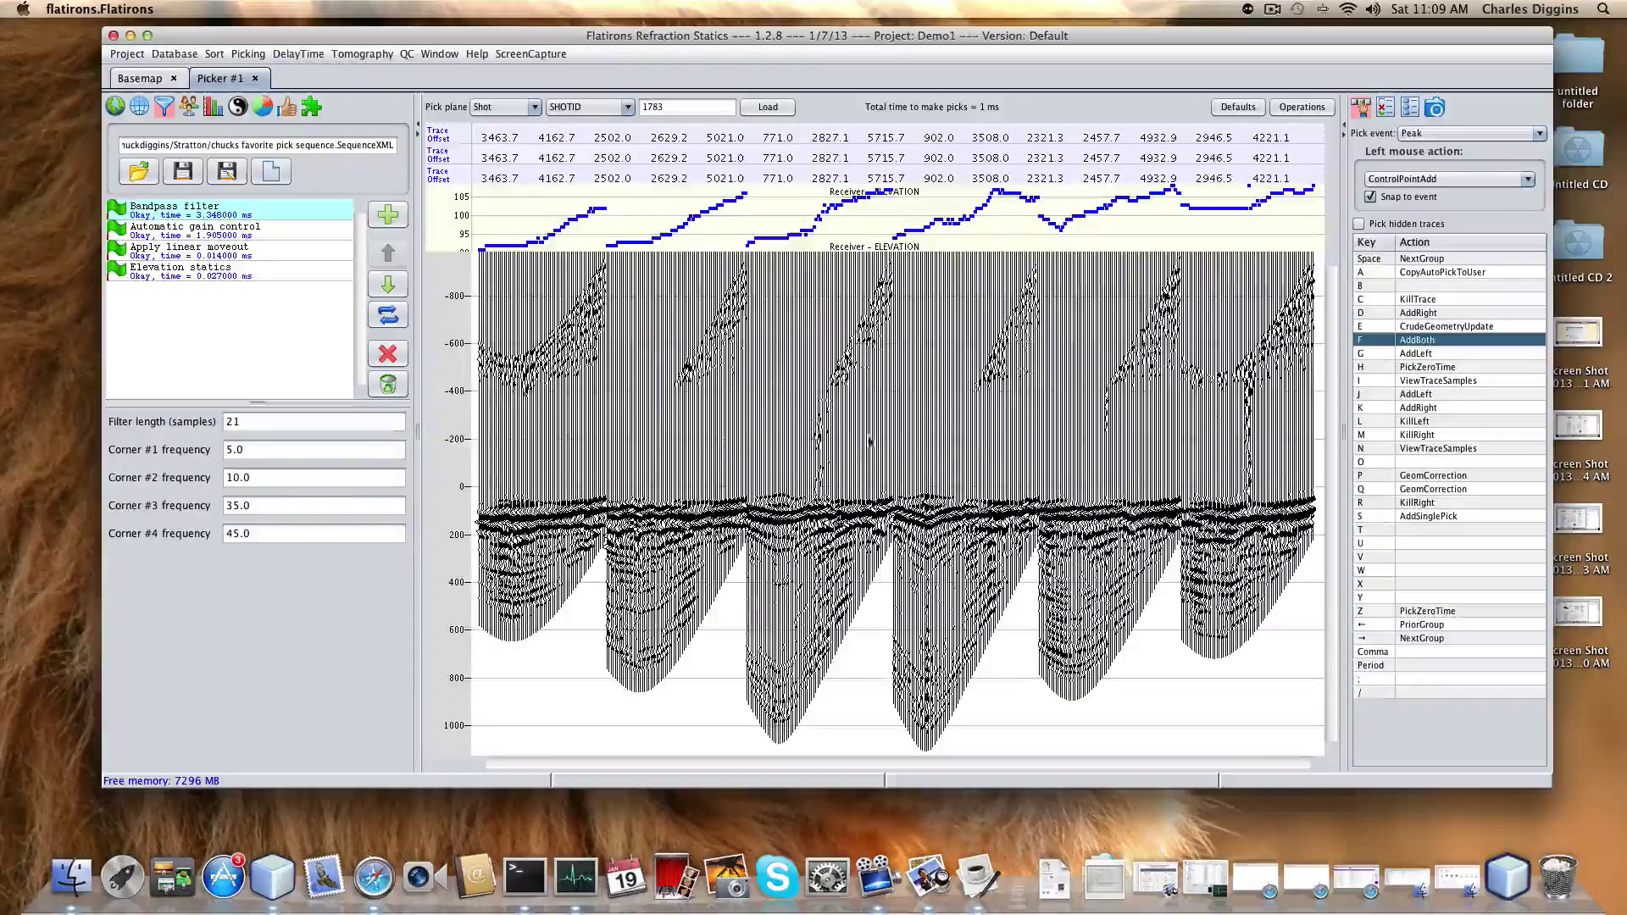
key(Left)
key(Left)
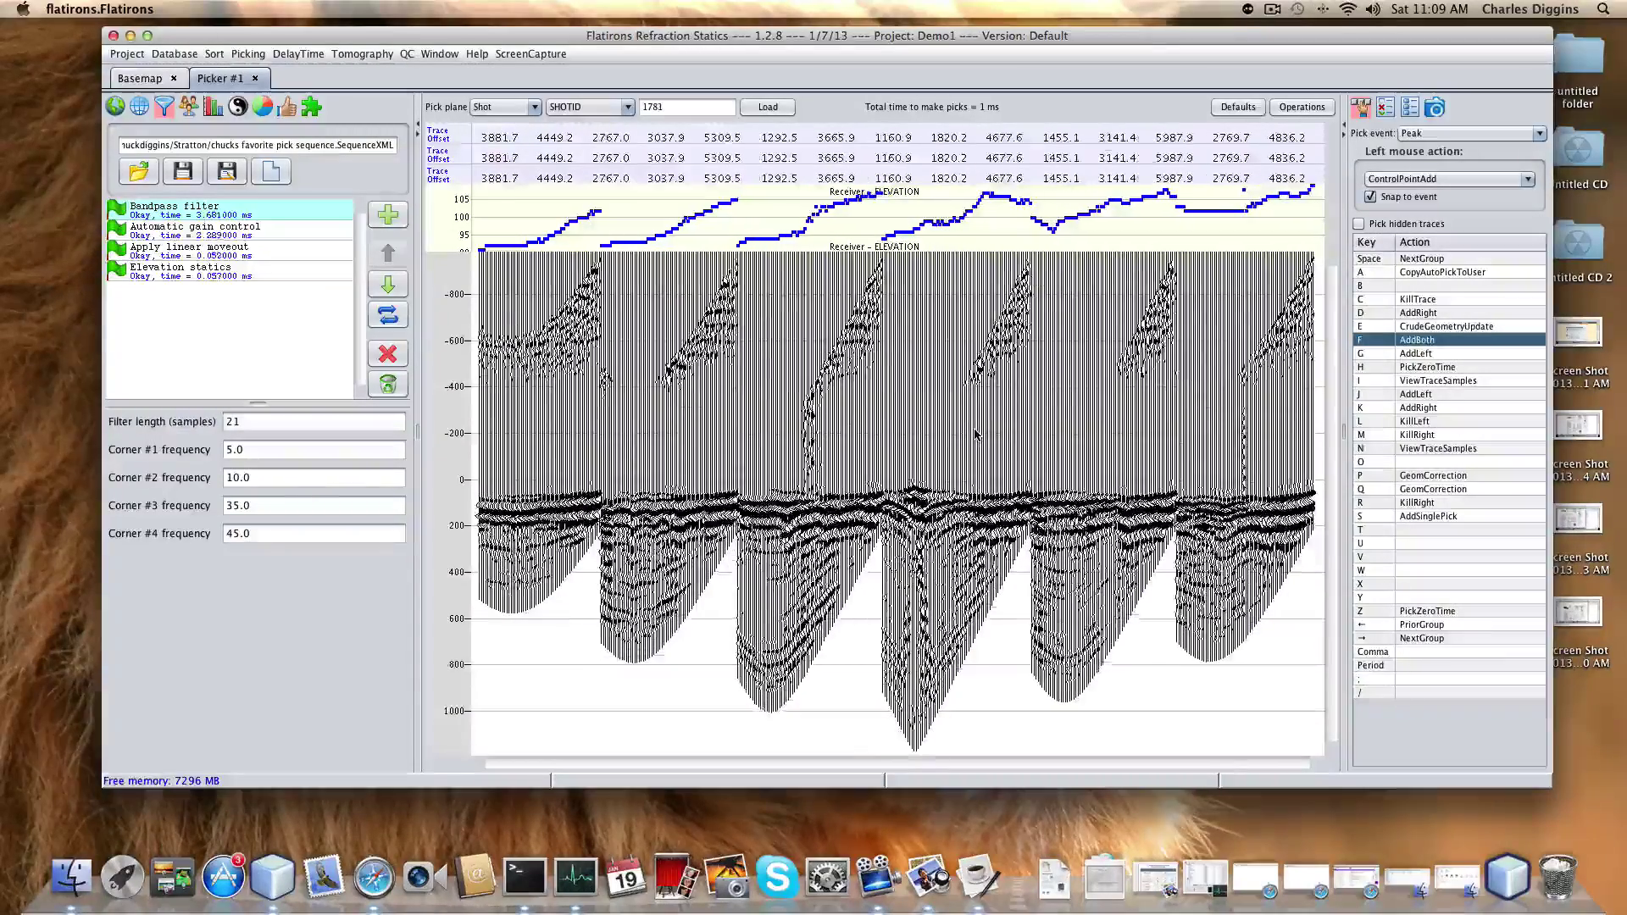
key(Left)
key(Left)
key(Left)
key(Left)
key(Left)
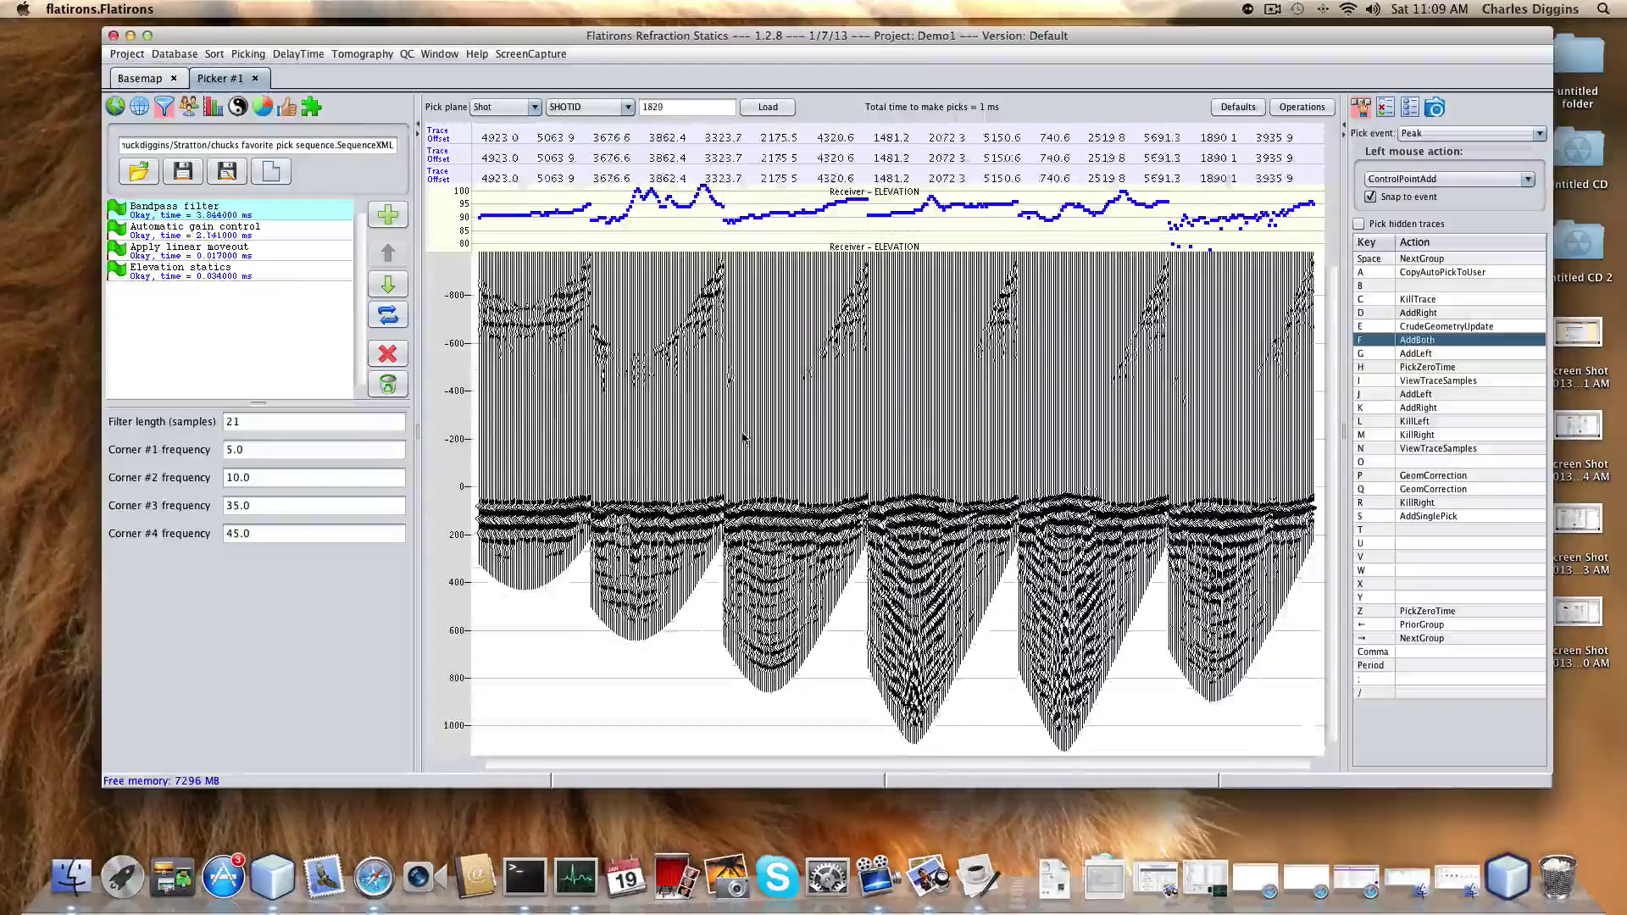
- Load shot 1436 from the fold map and lock the gather's time axis with a minimum of -100
click(115, 106)
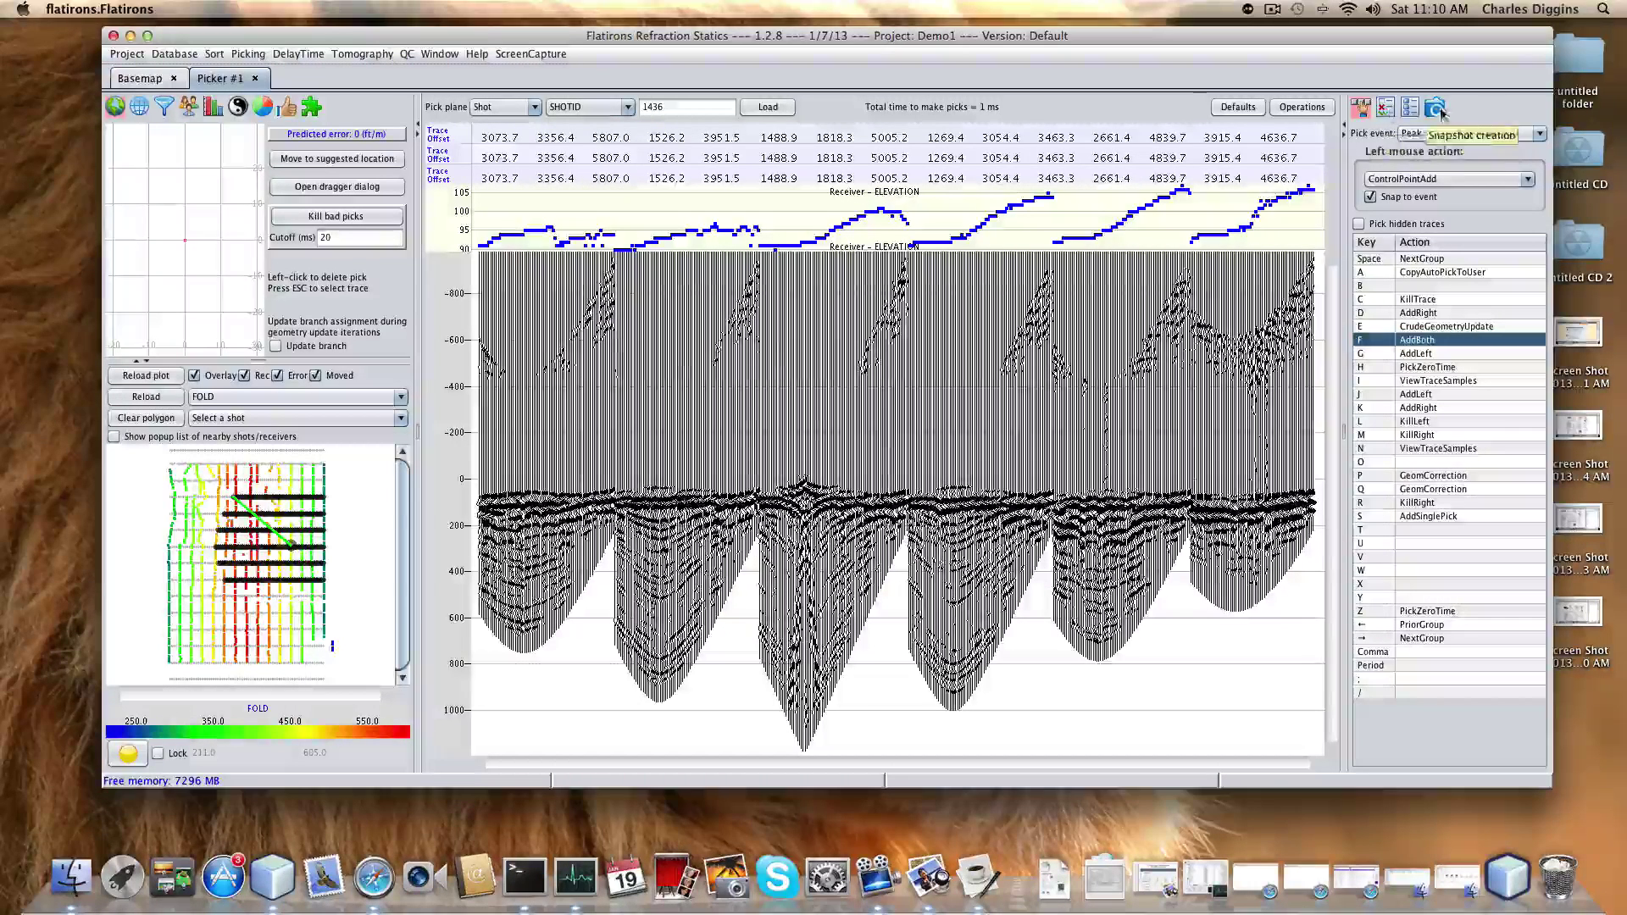
click(1391, 112)
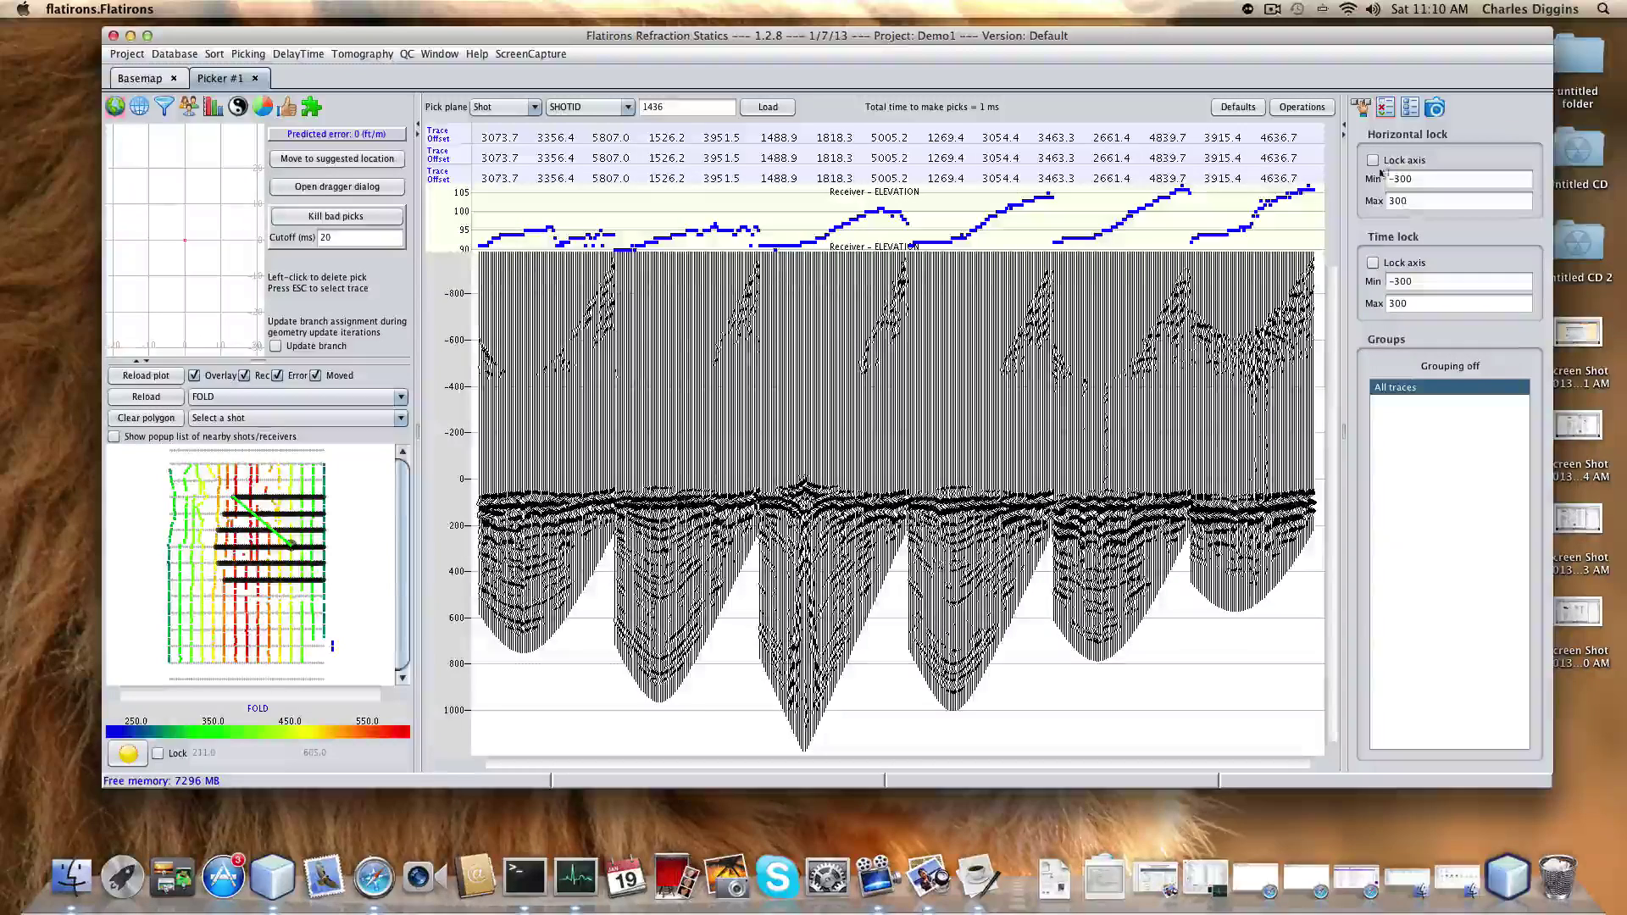
click(1374, 263)
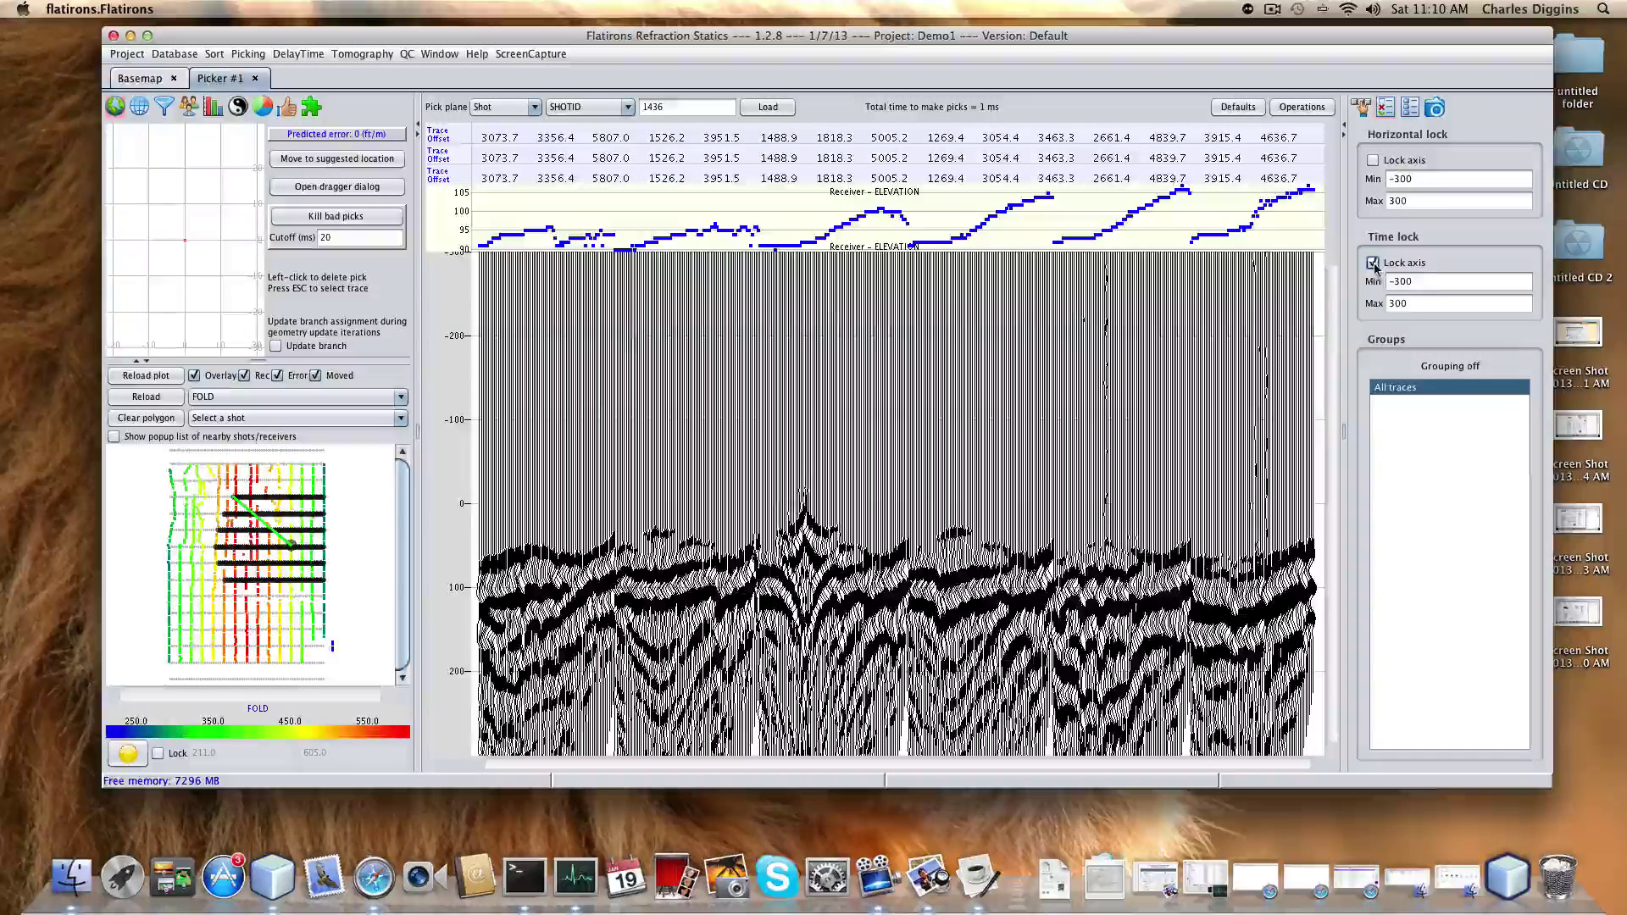
double_click(1435, 283)
text(1)
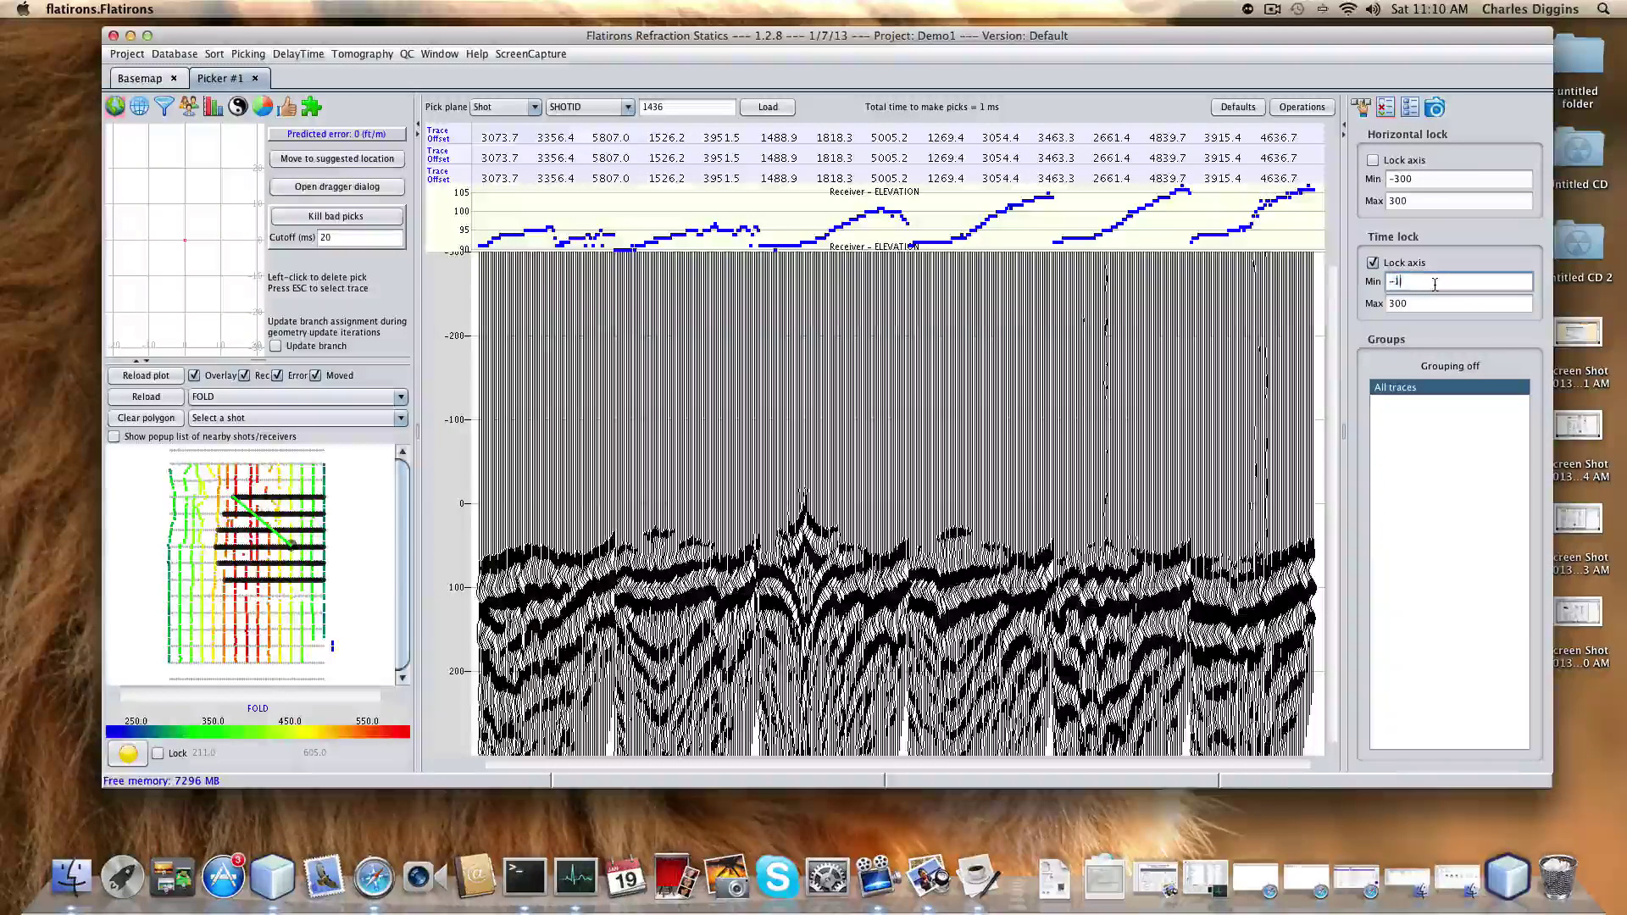
text(00)
key(Return)
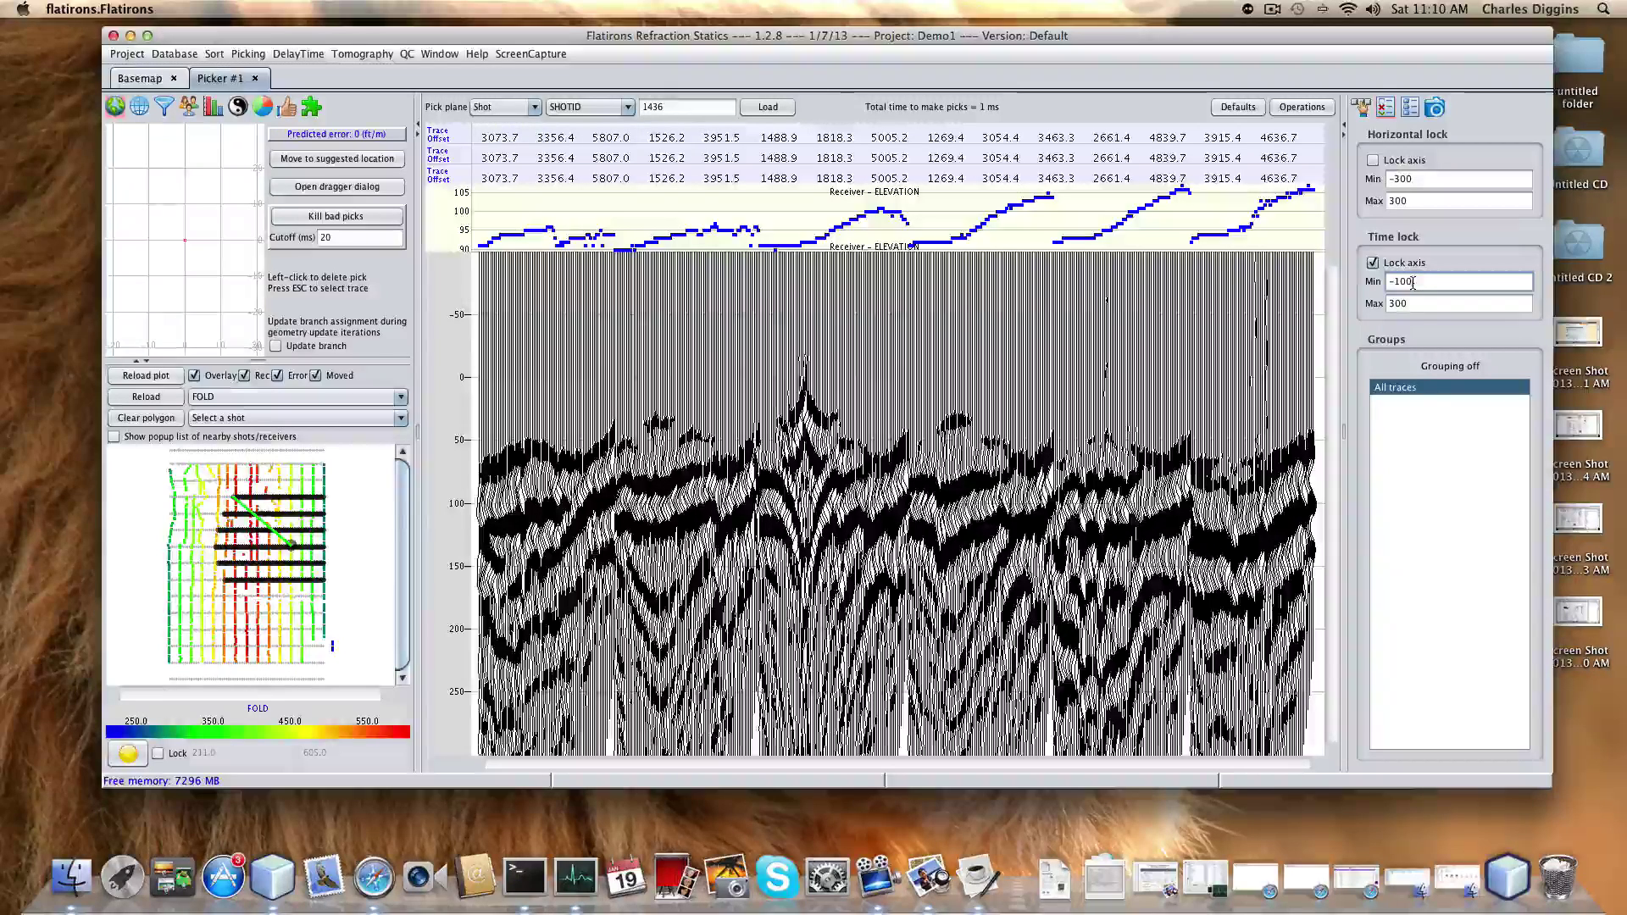
- Examine the time and amplitude sample values of several traces in the gather, and open the snapshot creation settings
click(1411, 108)
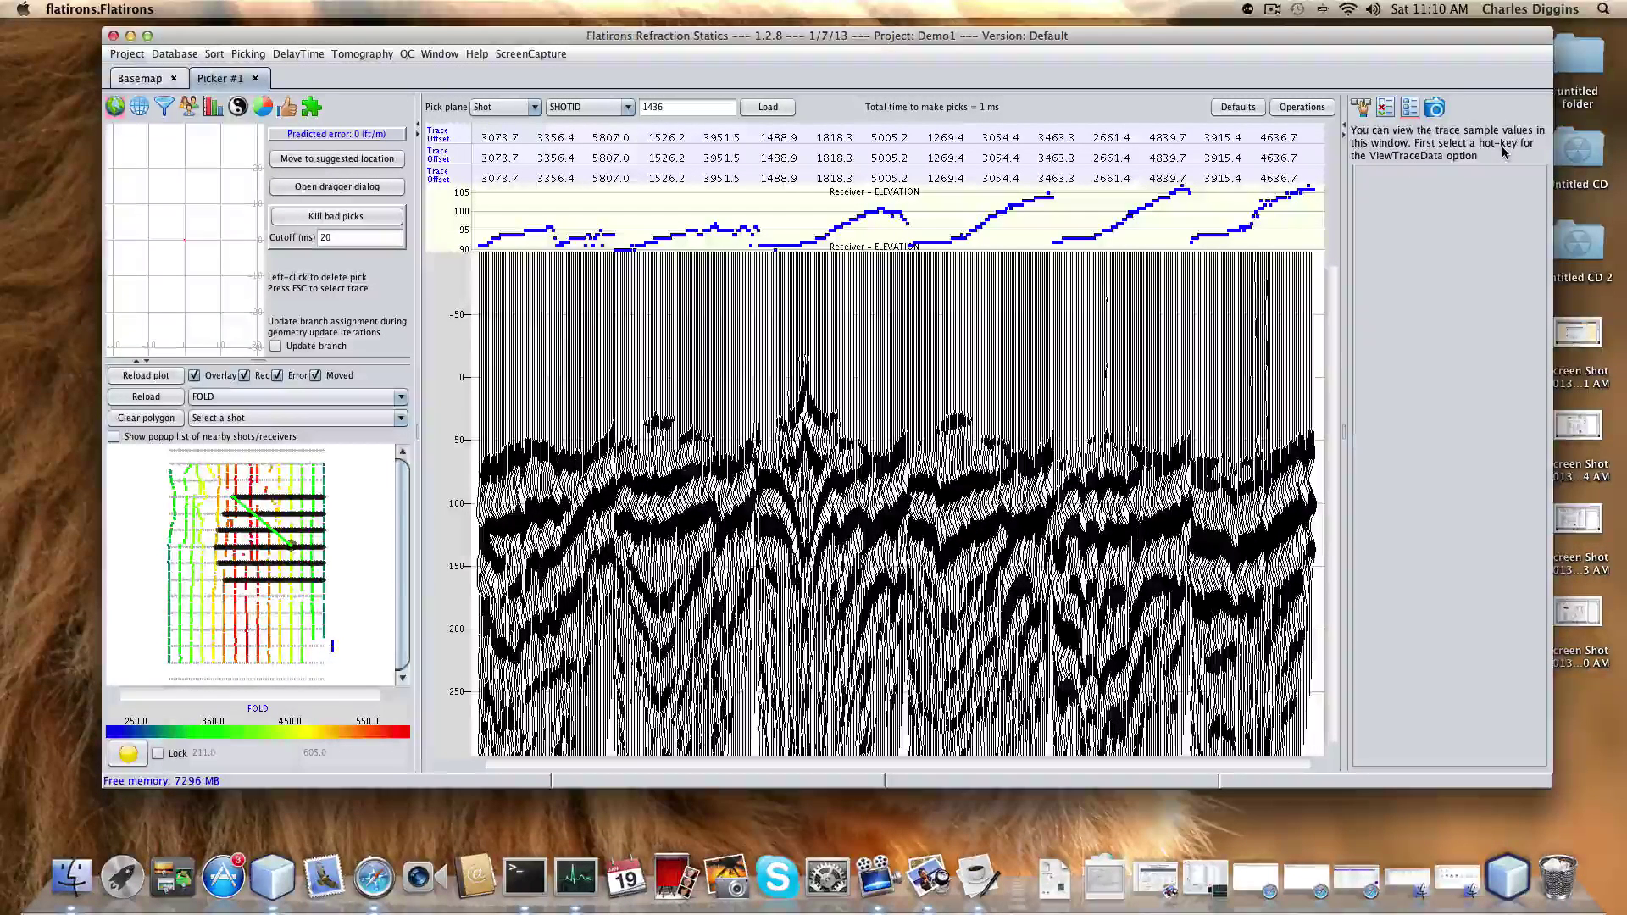
click(1362, 109)
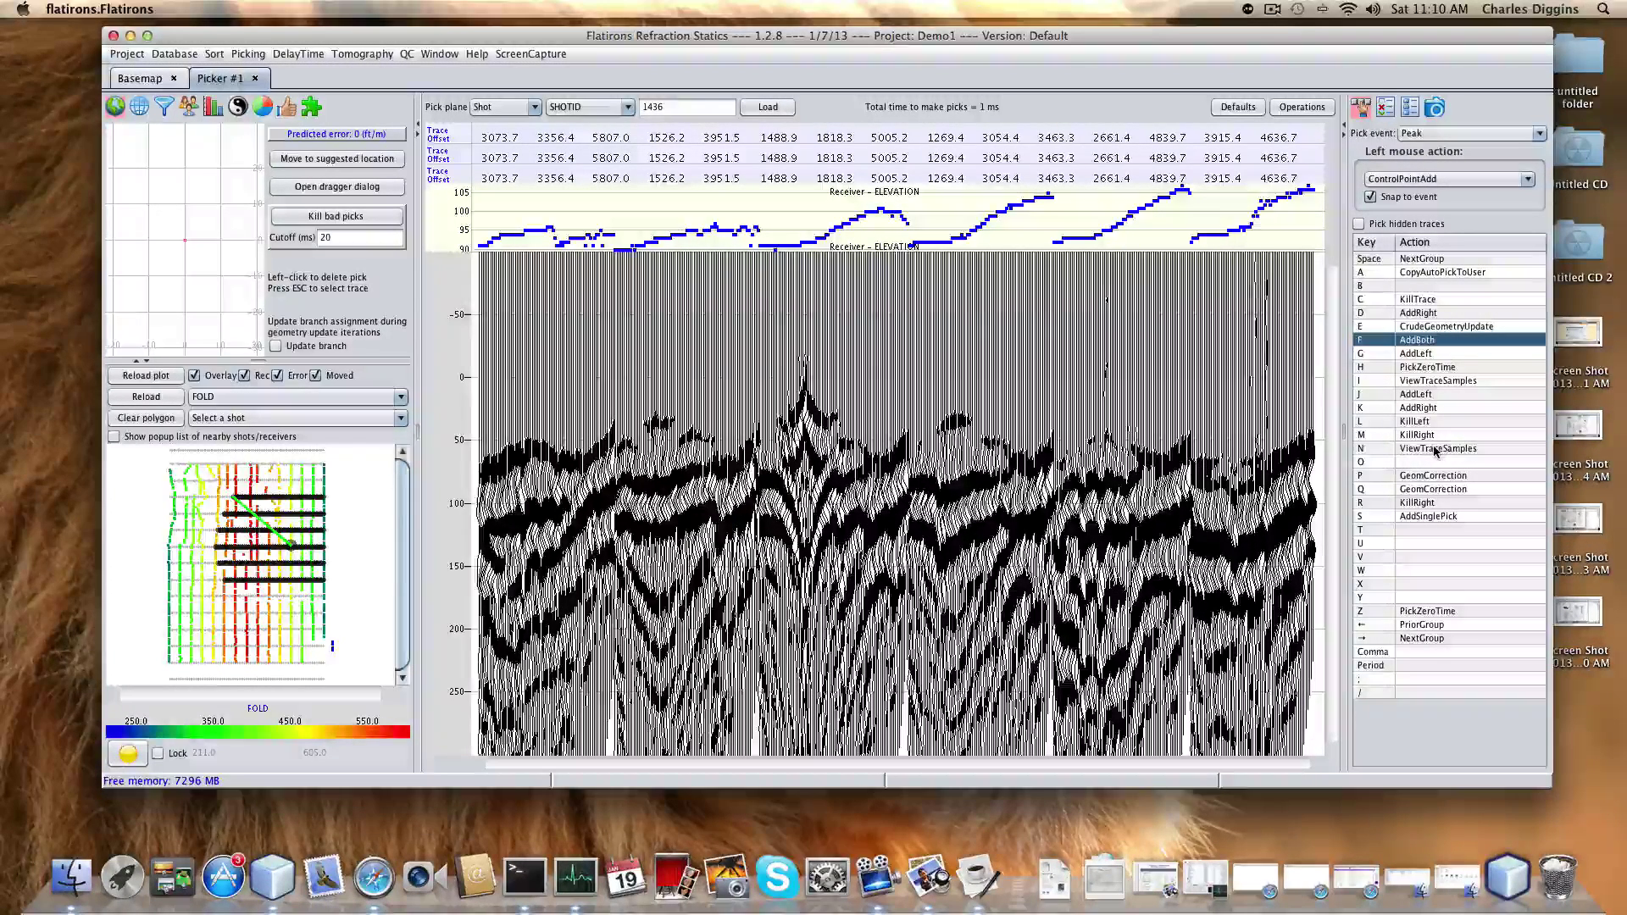
click(1440, 179)
click(1432, 162)
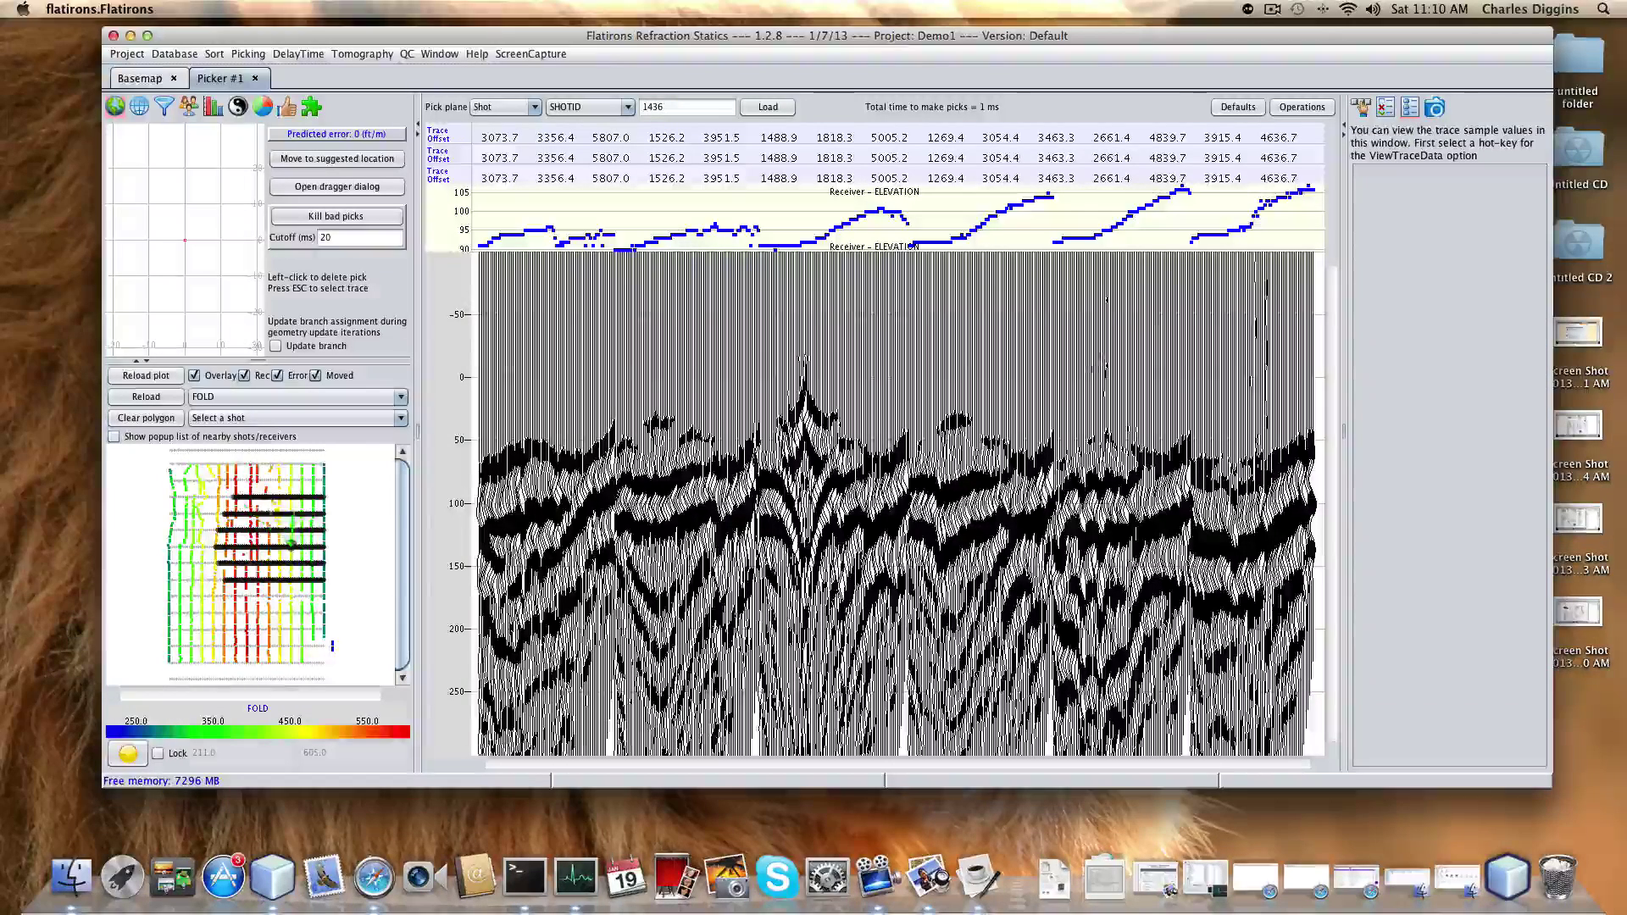
click(949, 441)
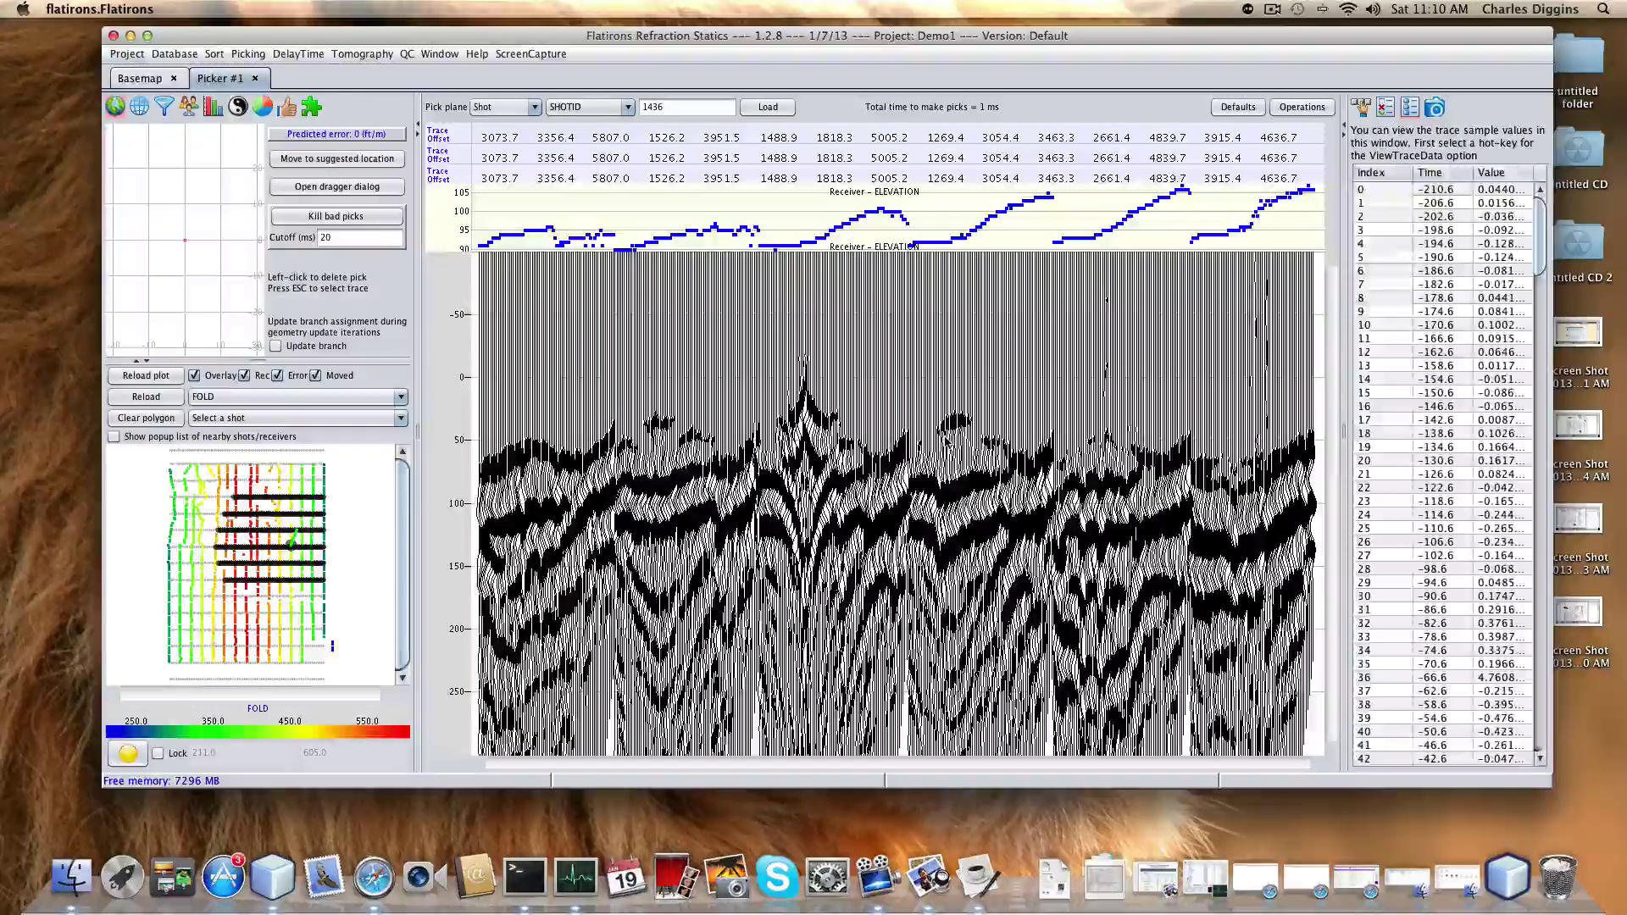
mouse_move(949, 442)
mouse_down()
mouse_move(656, 476)
mouse_move(1313, 373)
mouse_up()
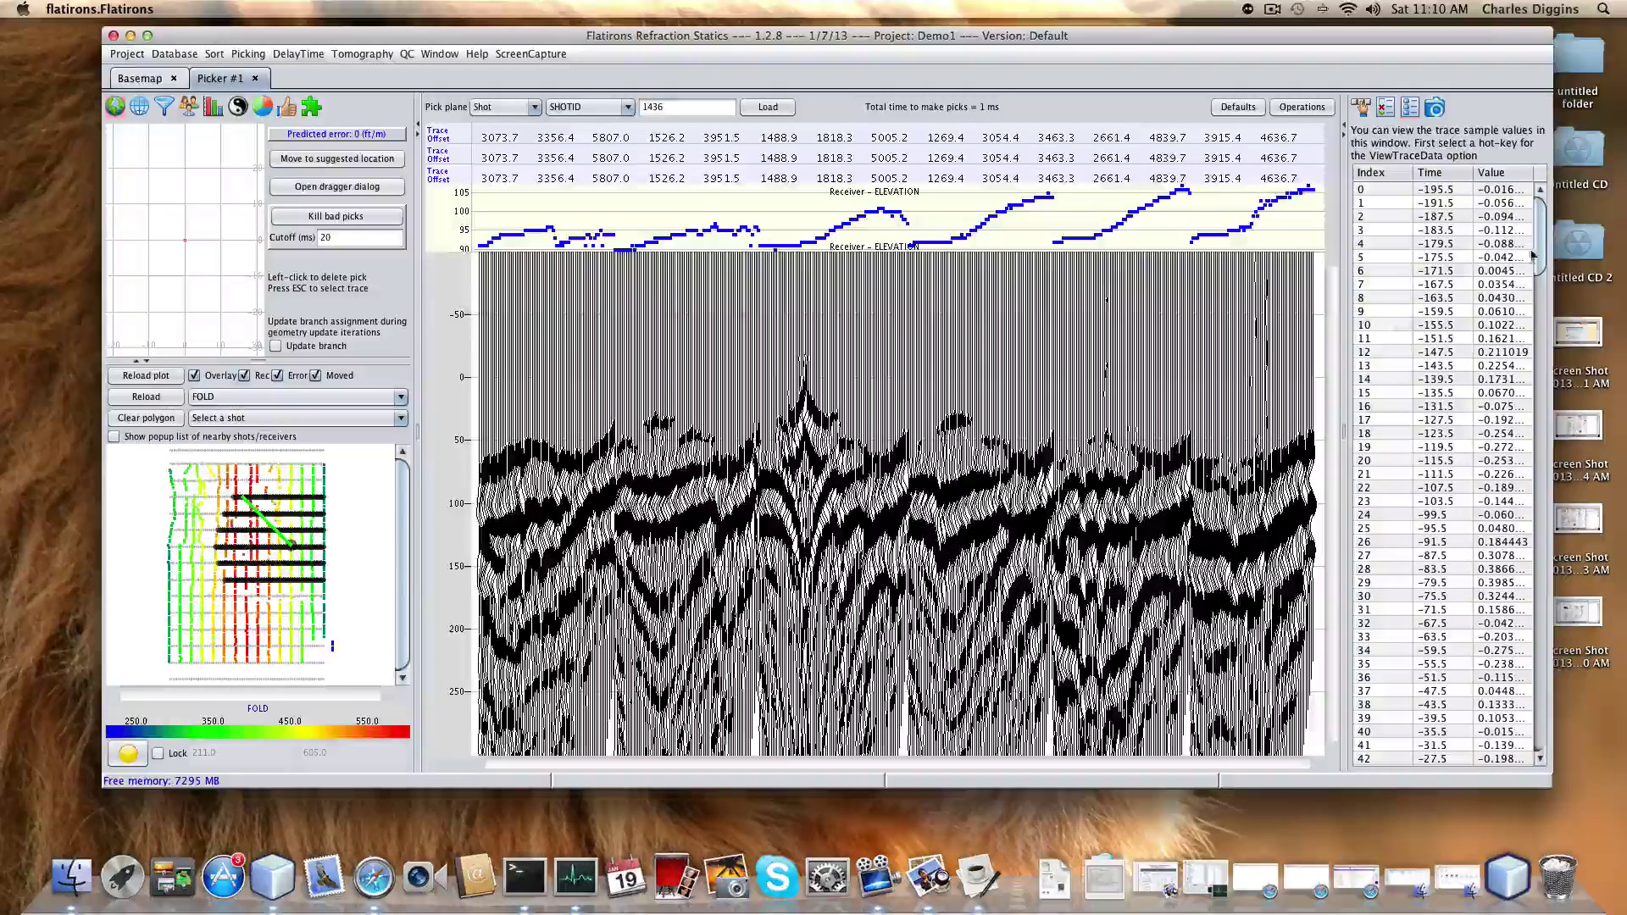
drag(1535, 254, 1538, 369)
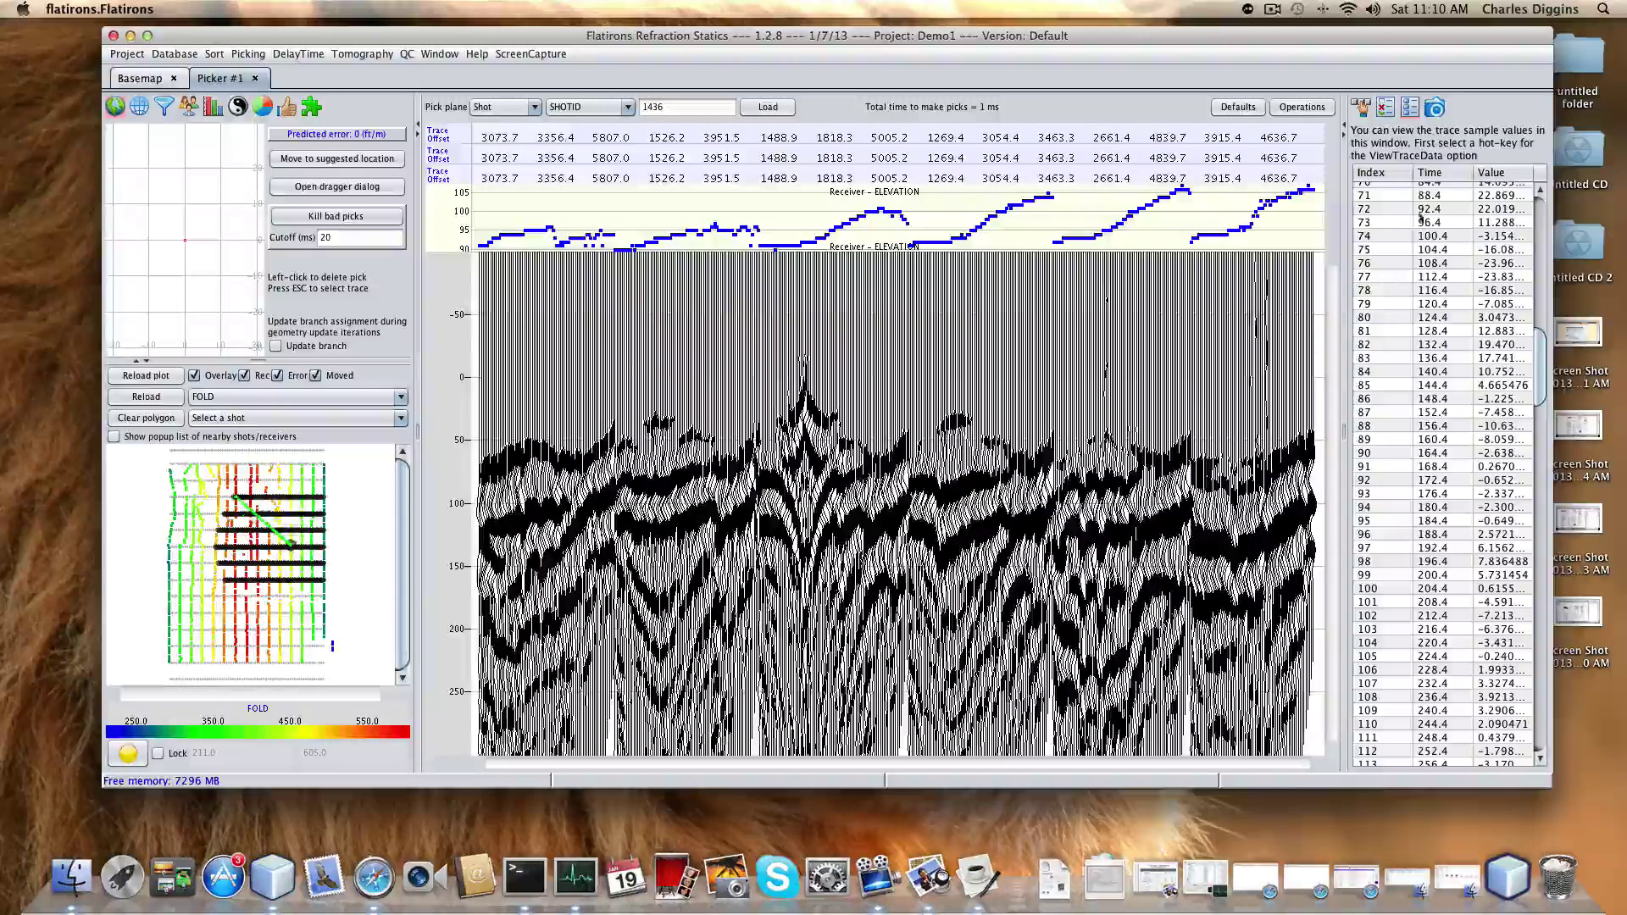
click(1434, 109)
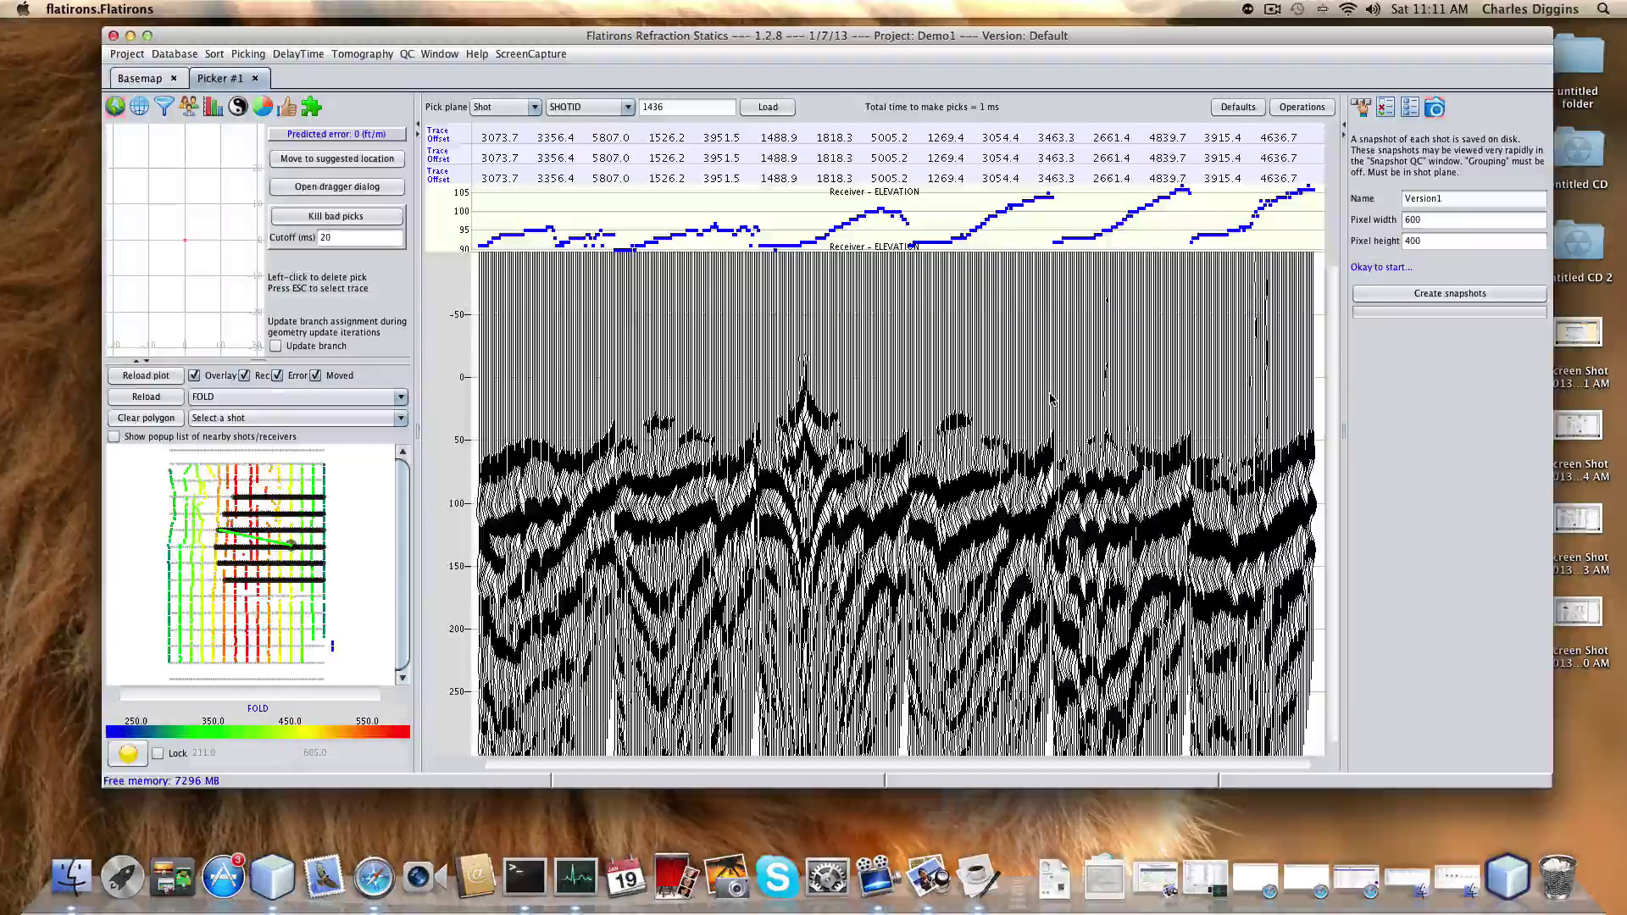
- Group the traces by the receiver LINENUMBER header and open the list of groups
click(190, 108)
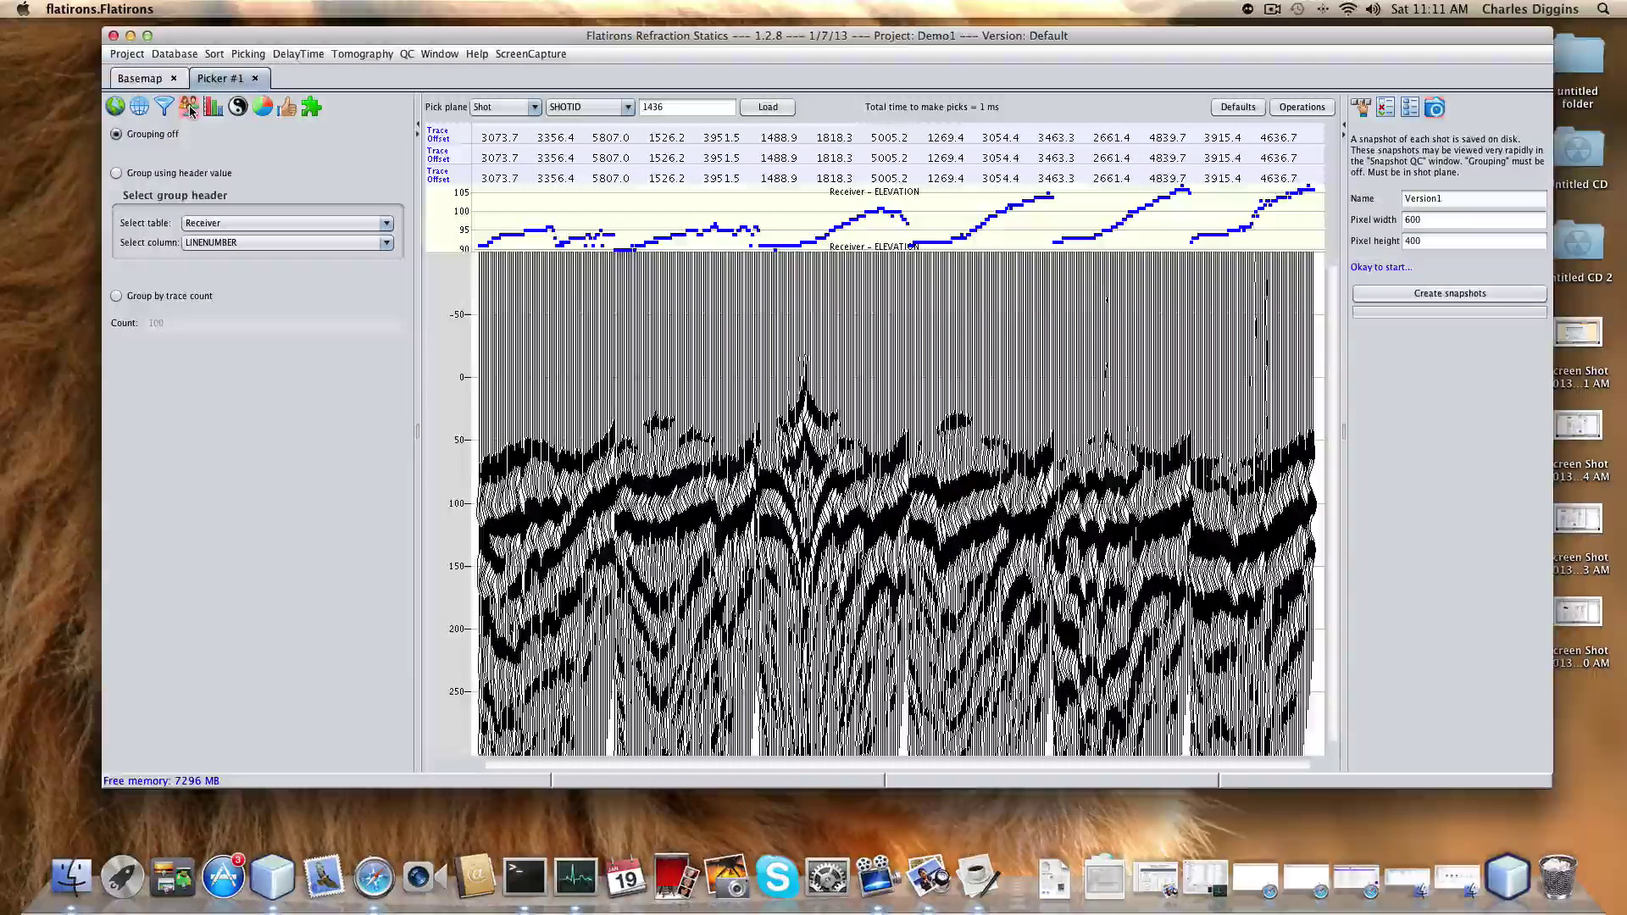
click(127, 176)
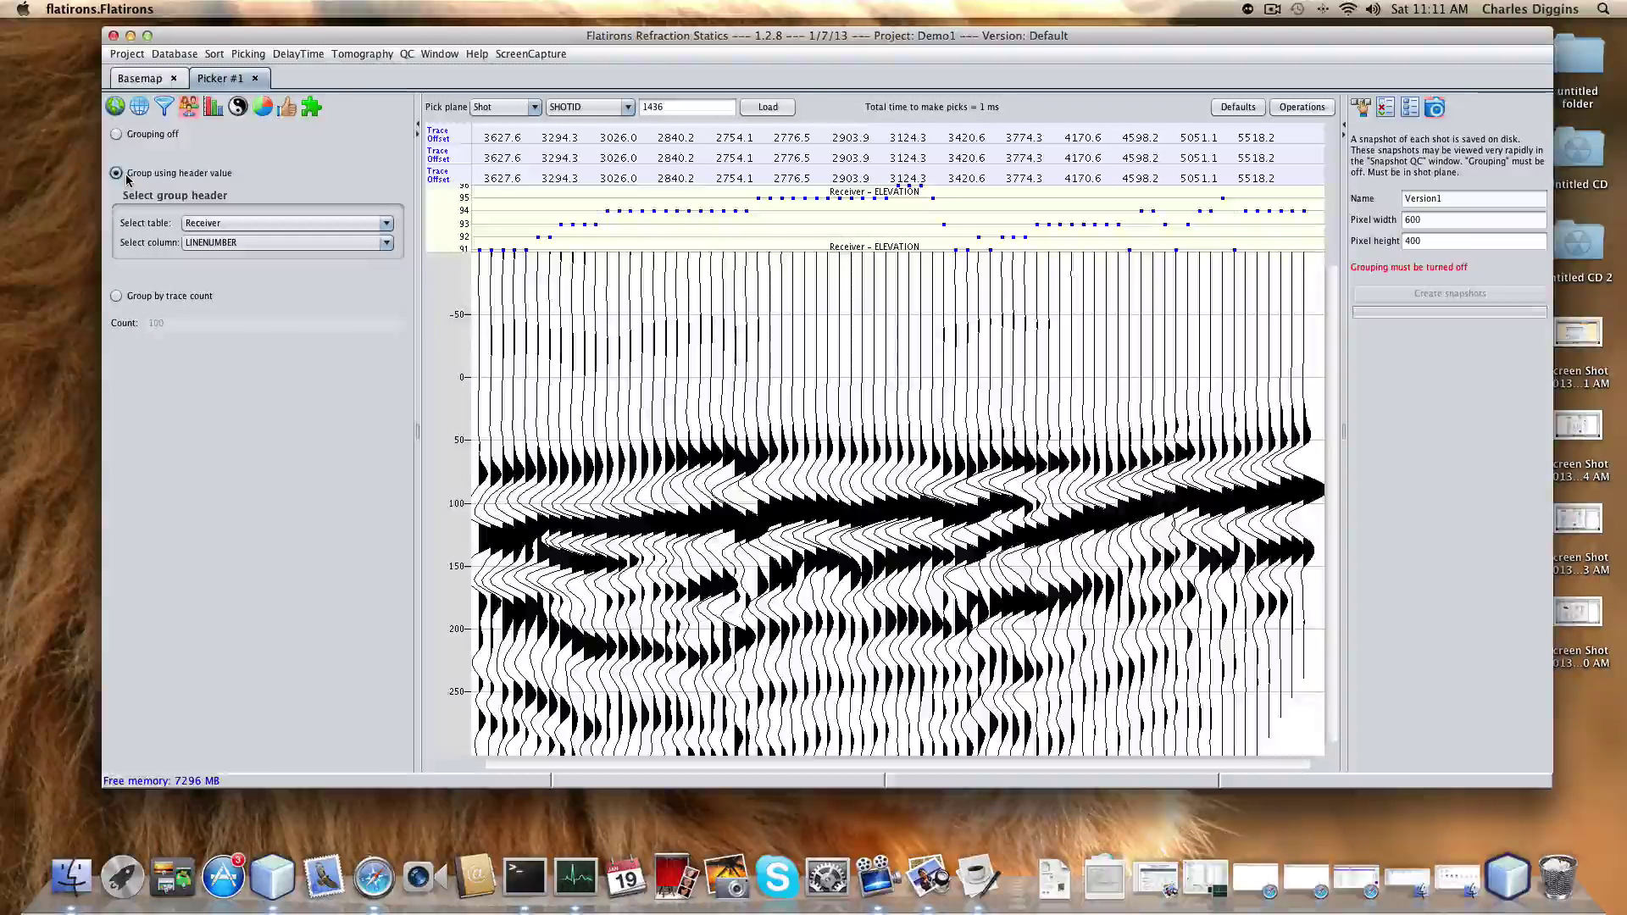
click(1410, 109)
click(1410, 110)
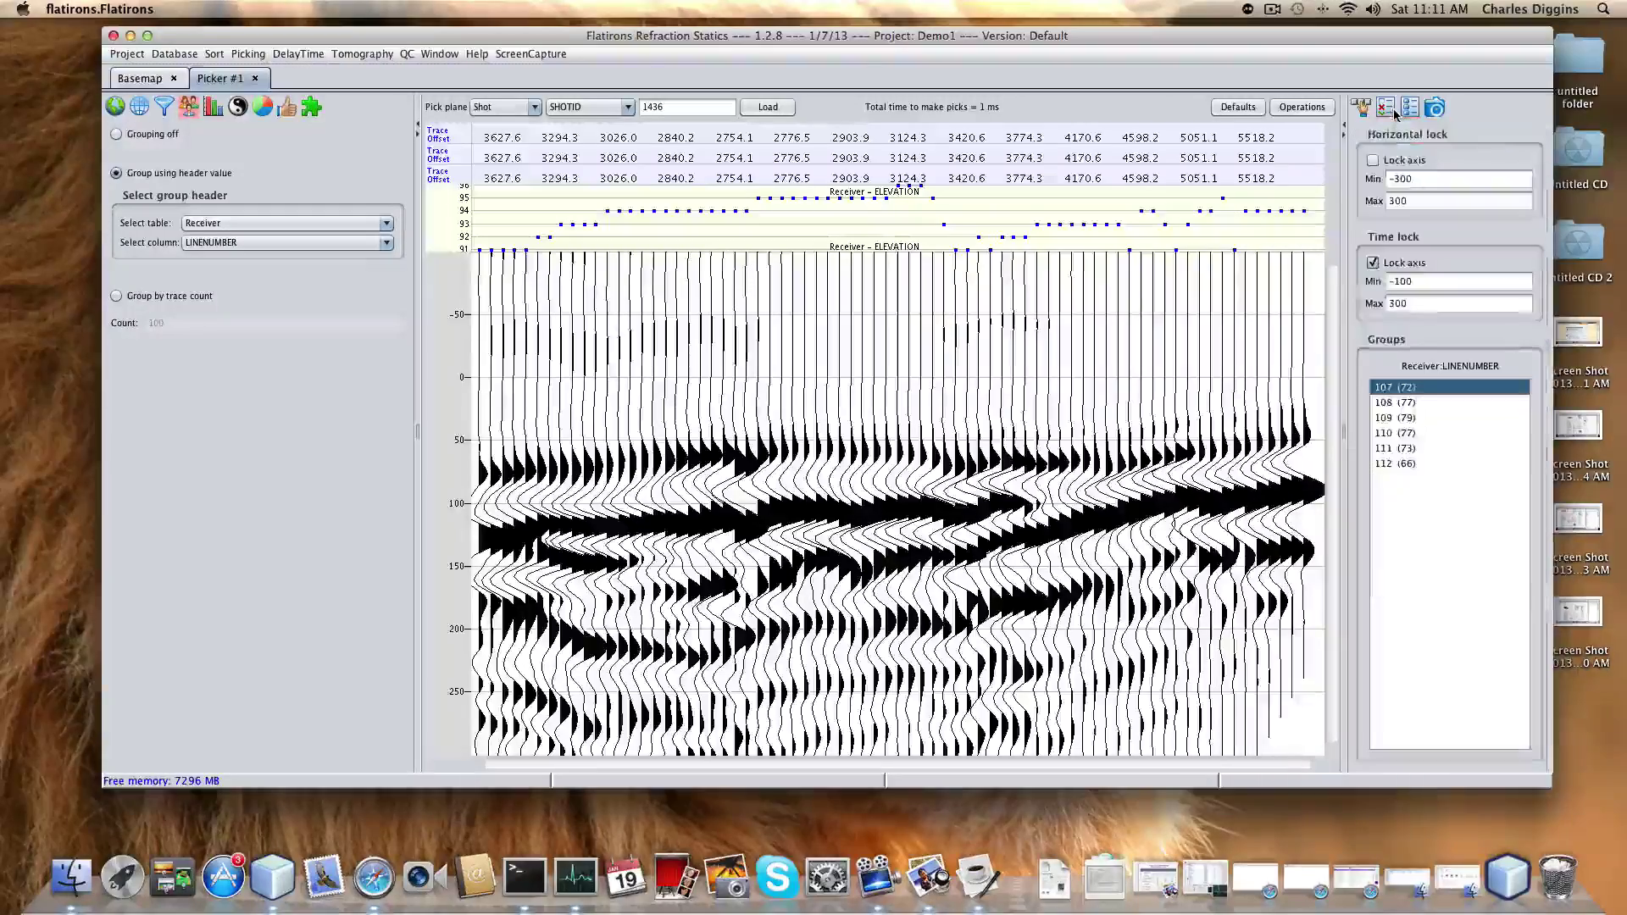
- View receiver line groups 108, 109, 110 and 111 individually
click(1409, 405)
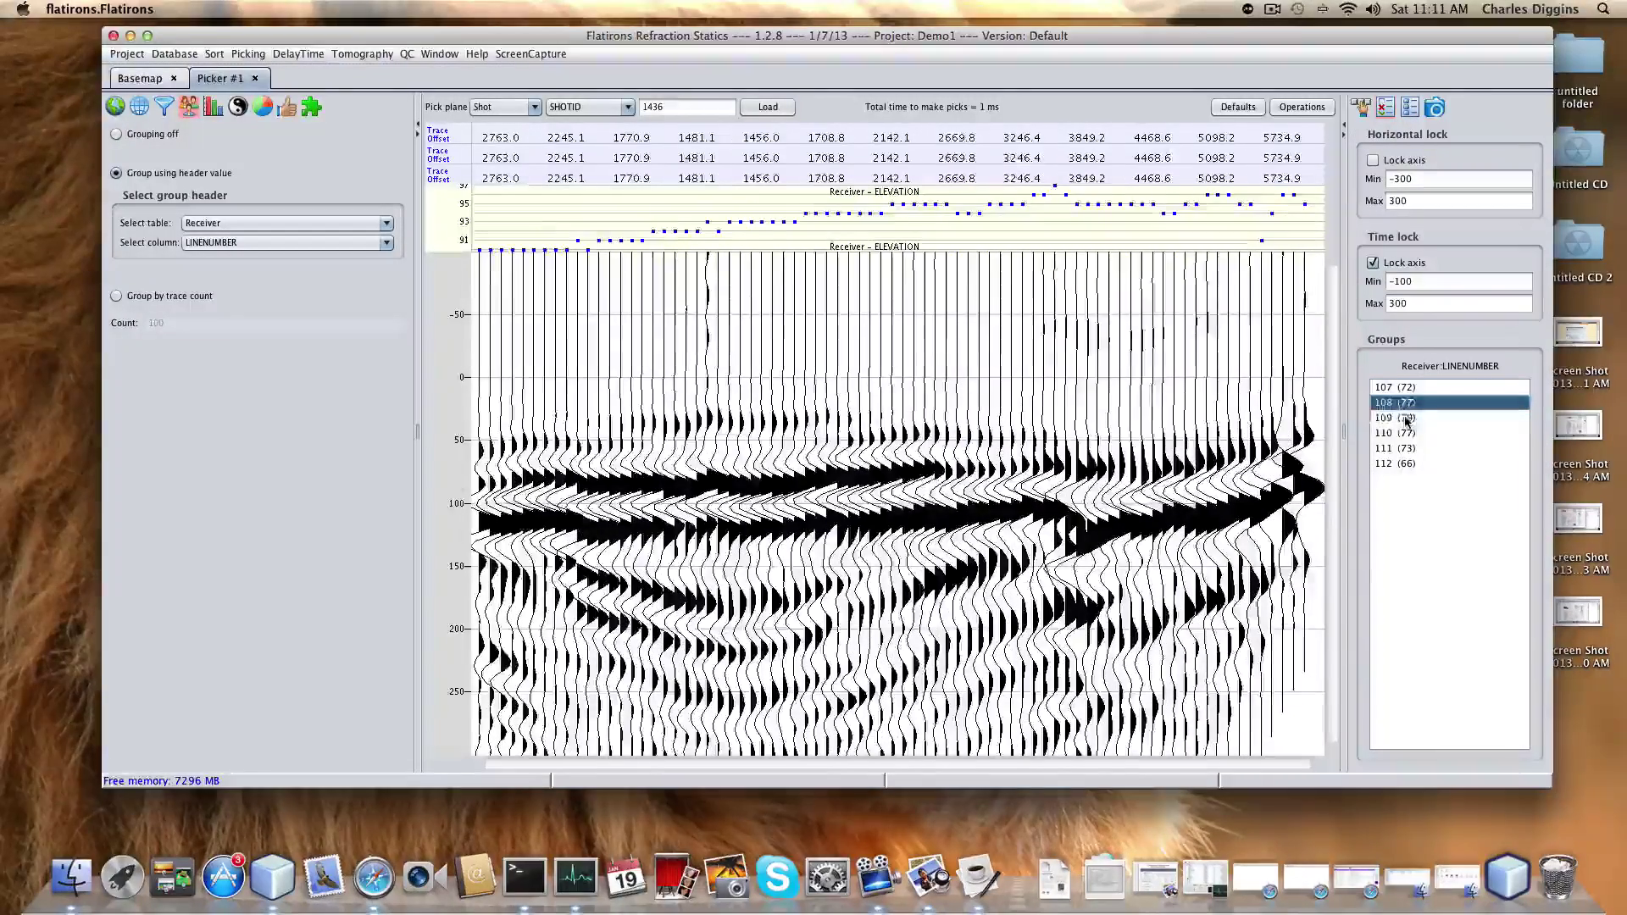
click(1409, 417)
click(1409, 434)
click(1407, 449)
click(1398, 417)
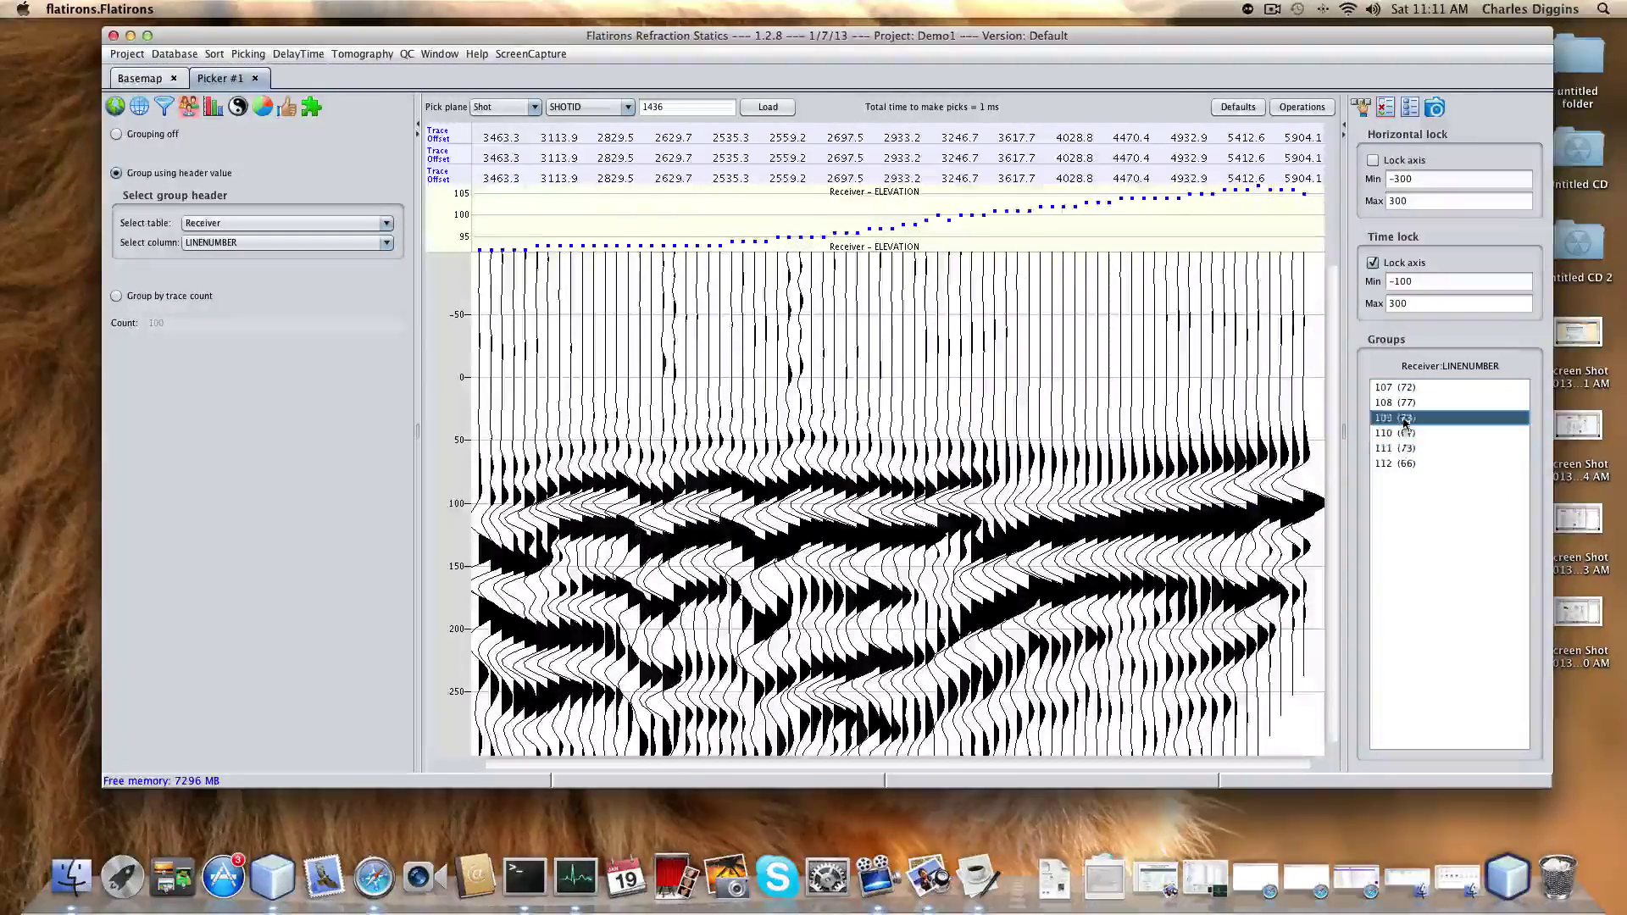
click(1382, 433)
- Step through the receiver line groups using the NextGroup key action, and turn trace grouping off
click(1361, 108)
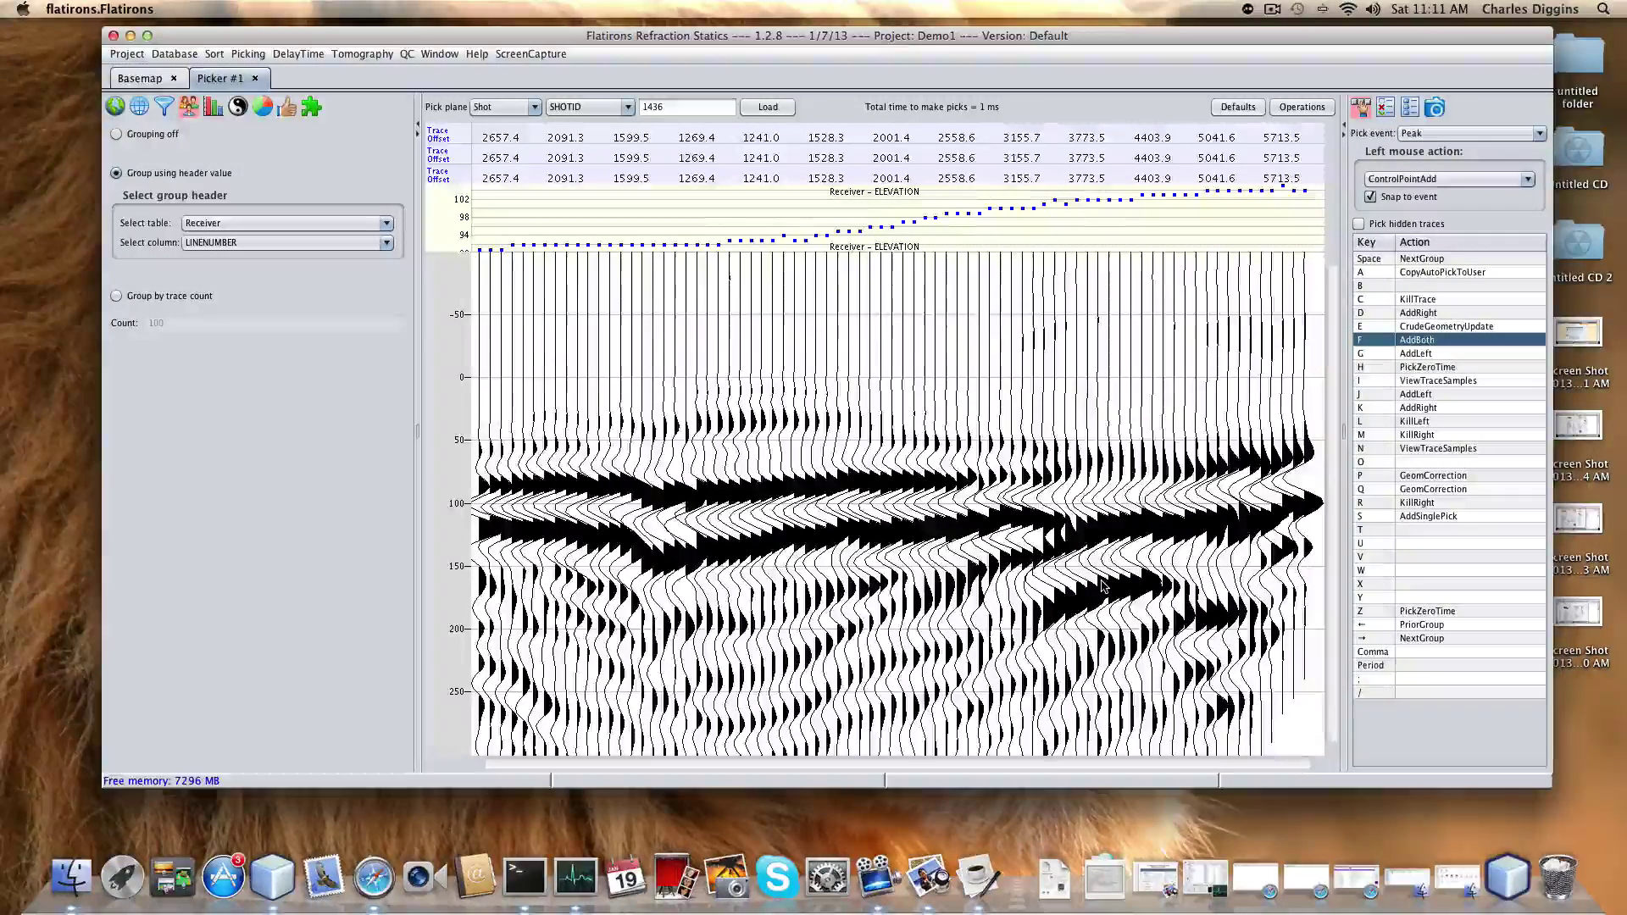
key(Right)
key(Right)
key(Right)
key(Right)
key(Right)
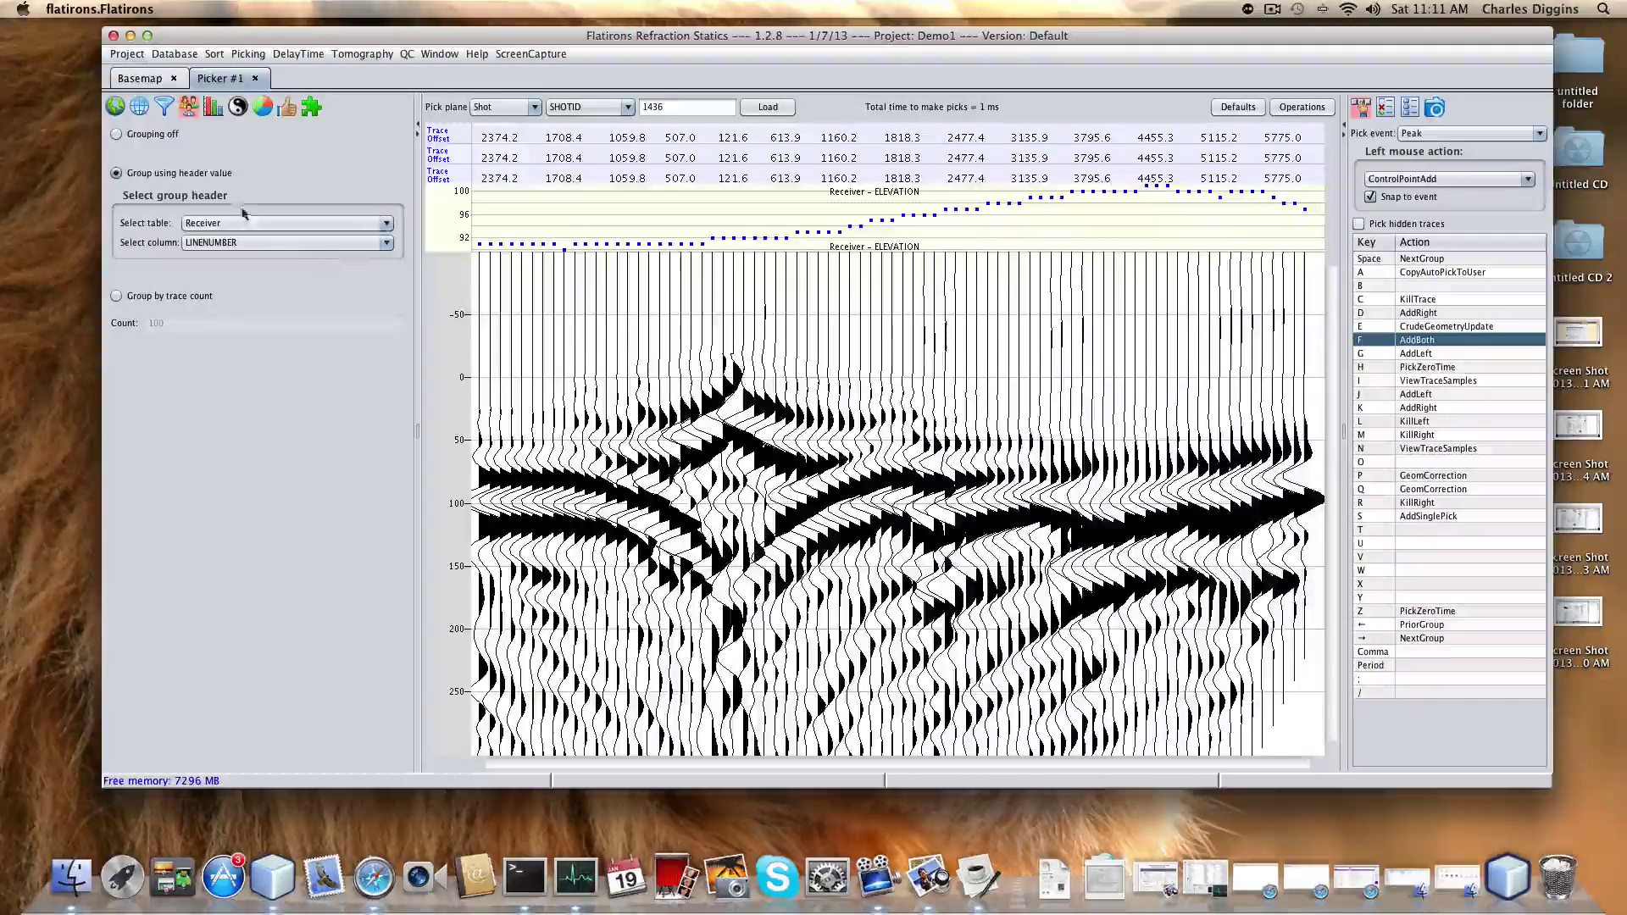
click(116, 134)
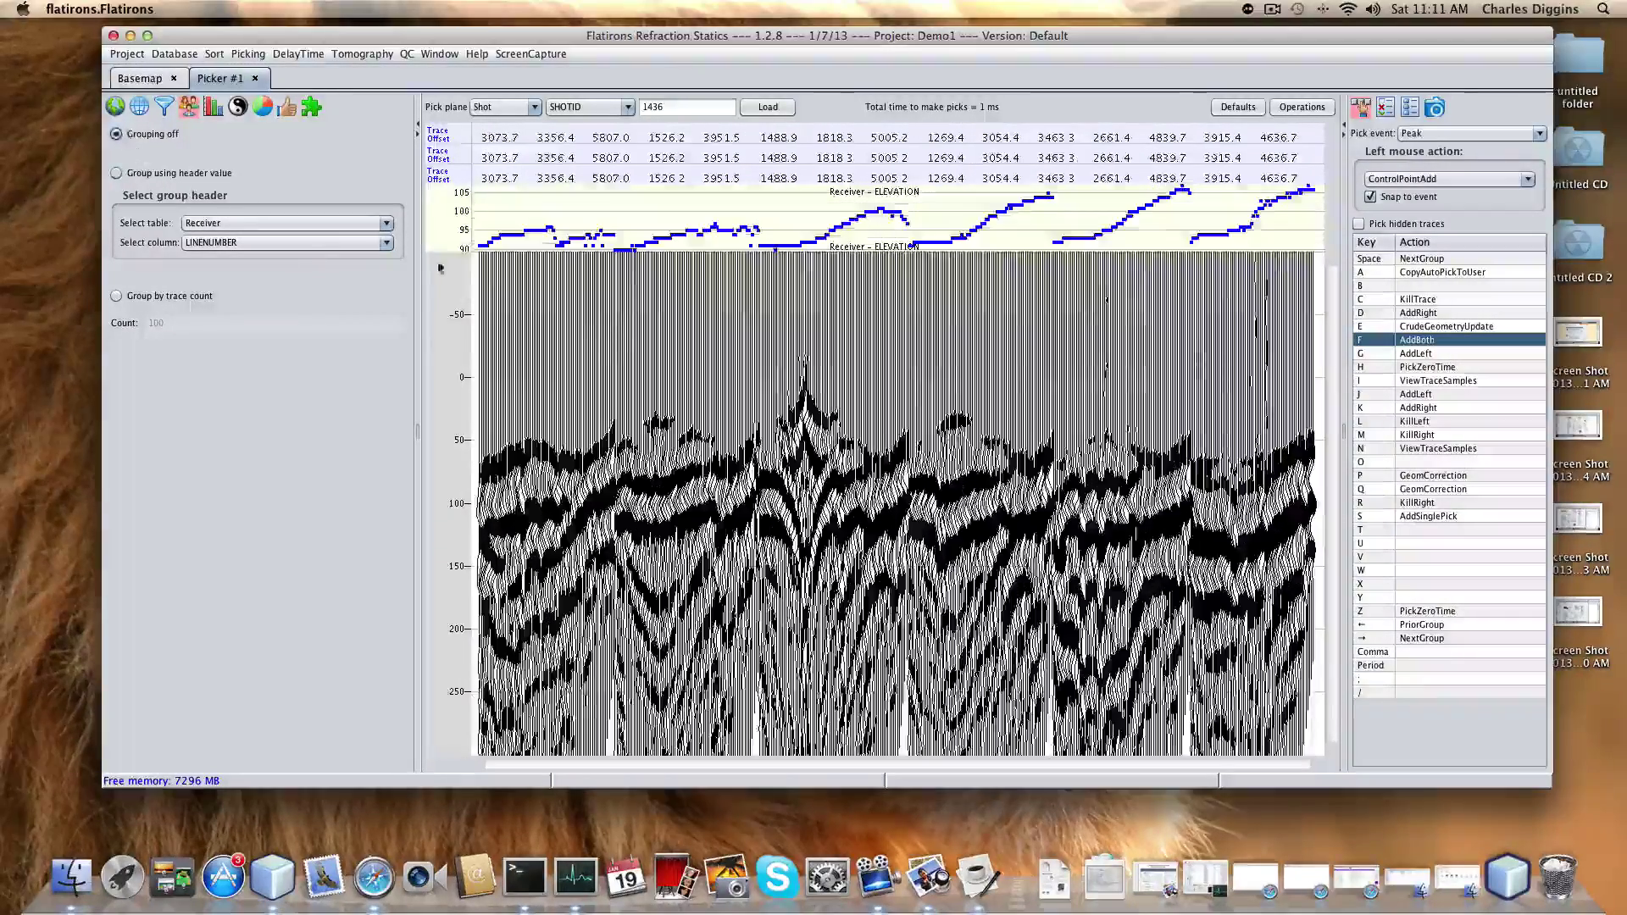
- Step through a series of shot gathers using the PriorGroup key action with trace grouping off
key(Left)
key(Left)
key(Left)
key(Left)
key(Left)
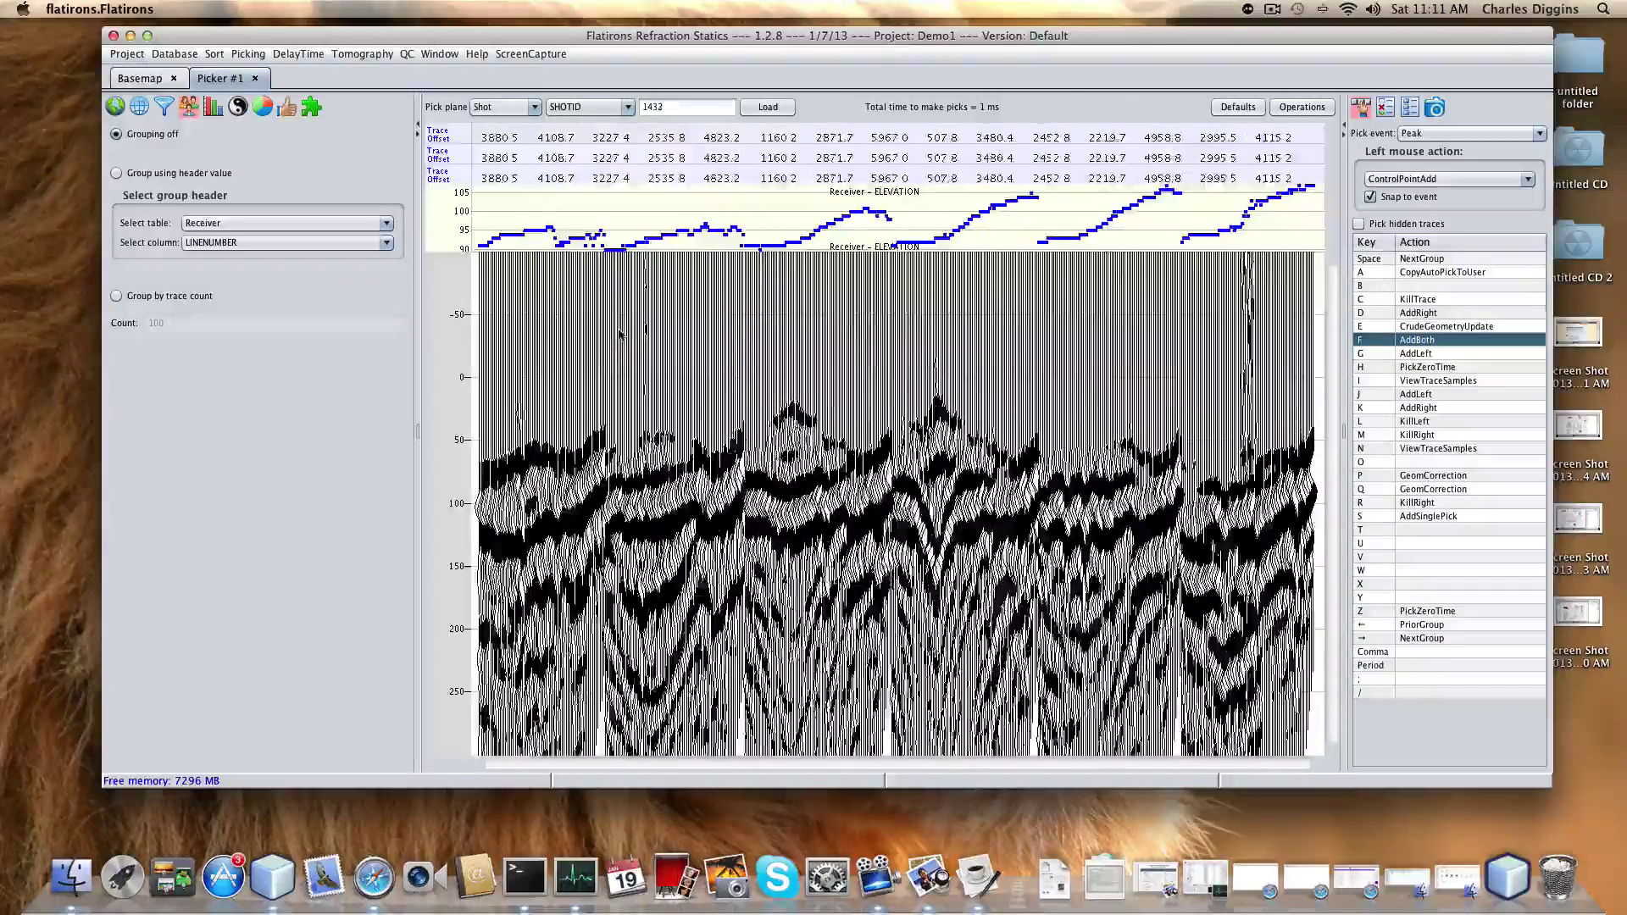
key(Left)
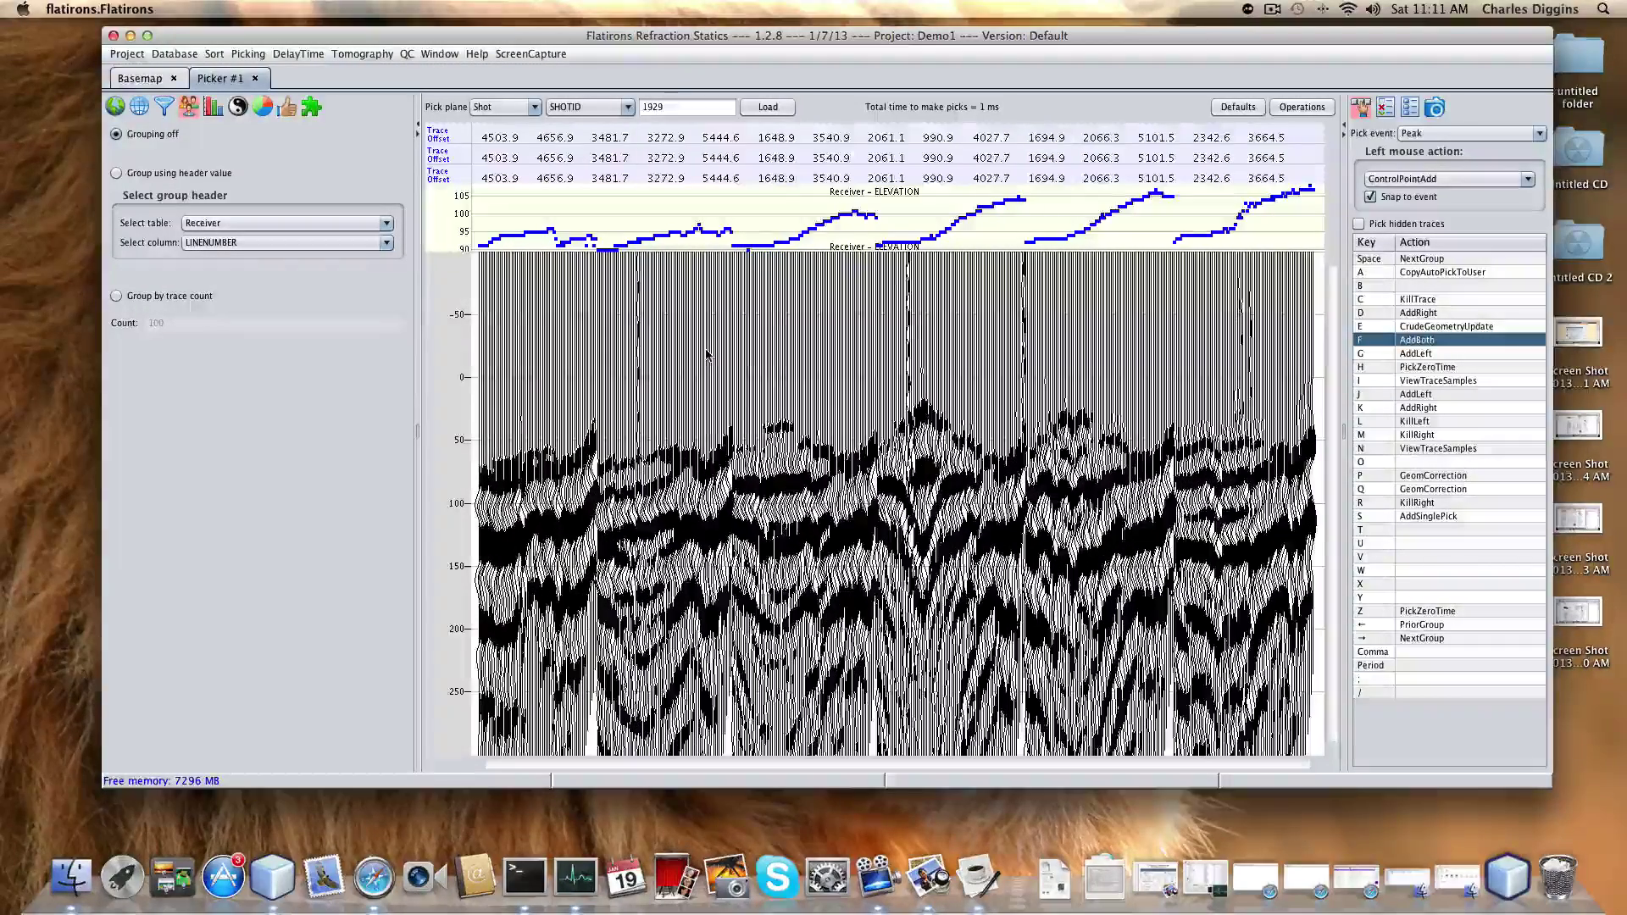
key(Left)
key(Left)
key(Left)
key(Left)
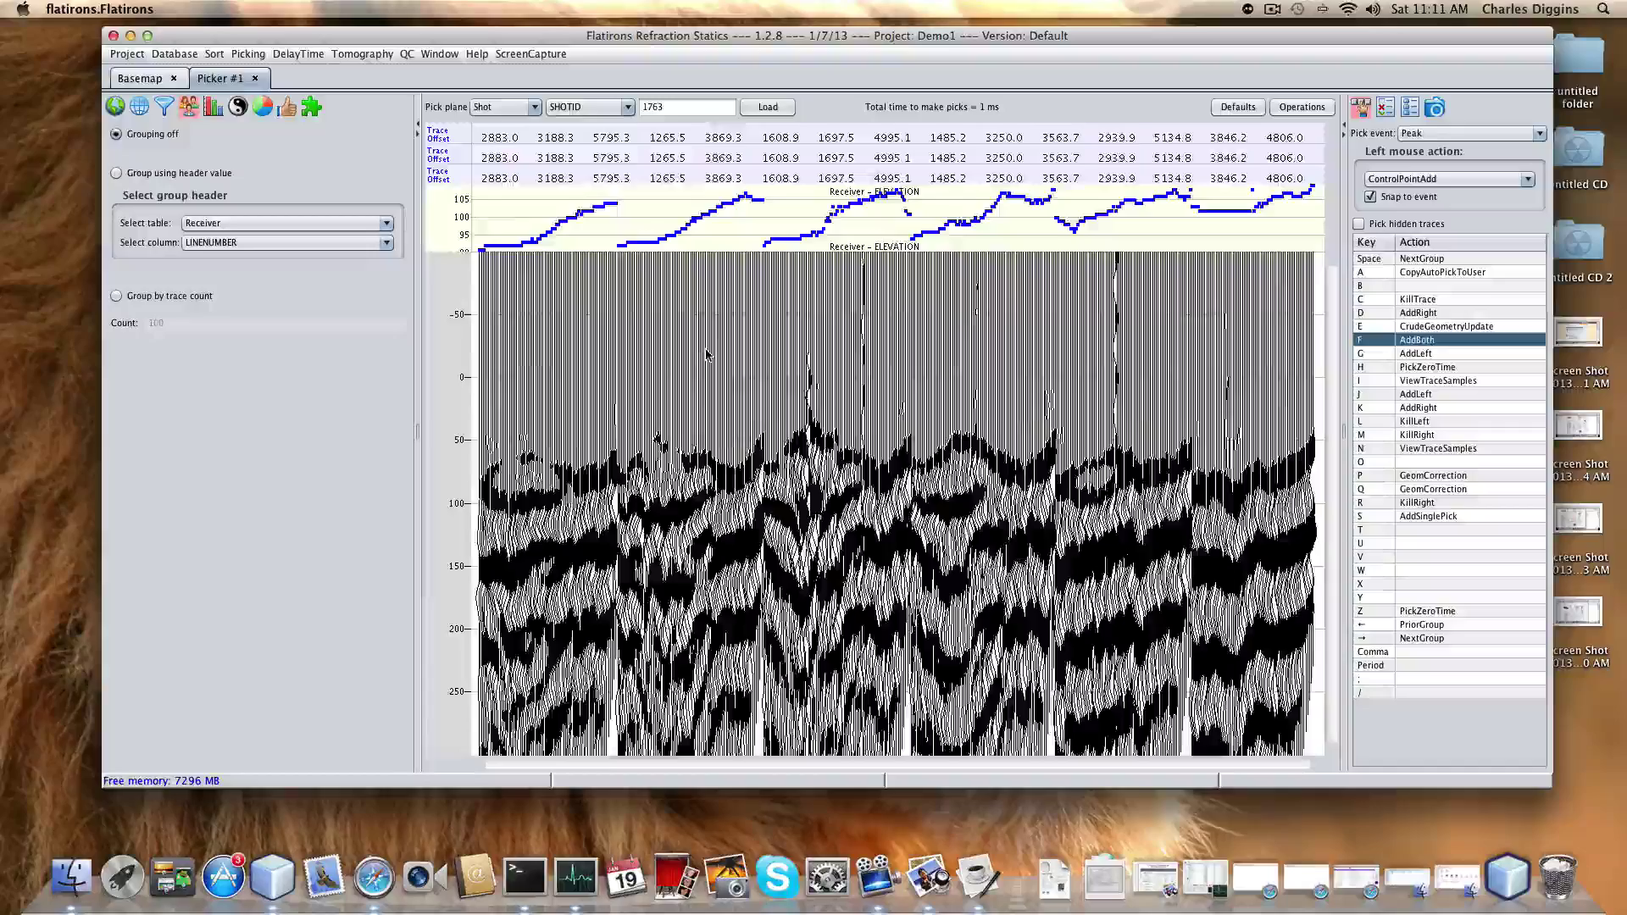
key(Left)
key(Left)
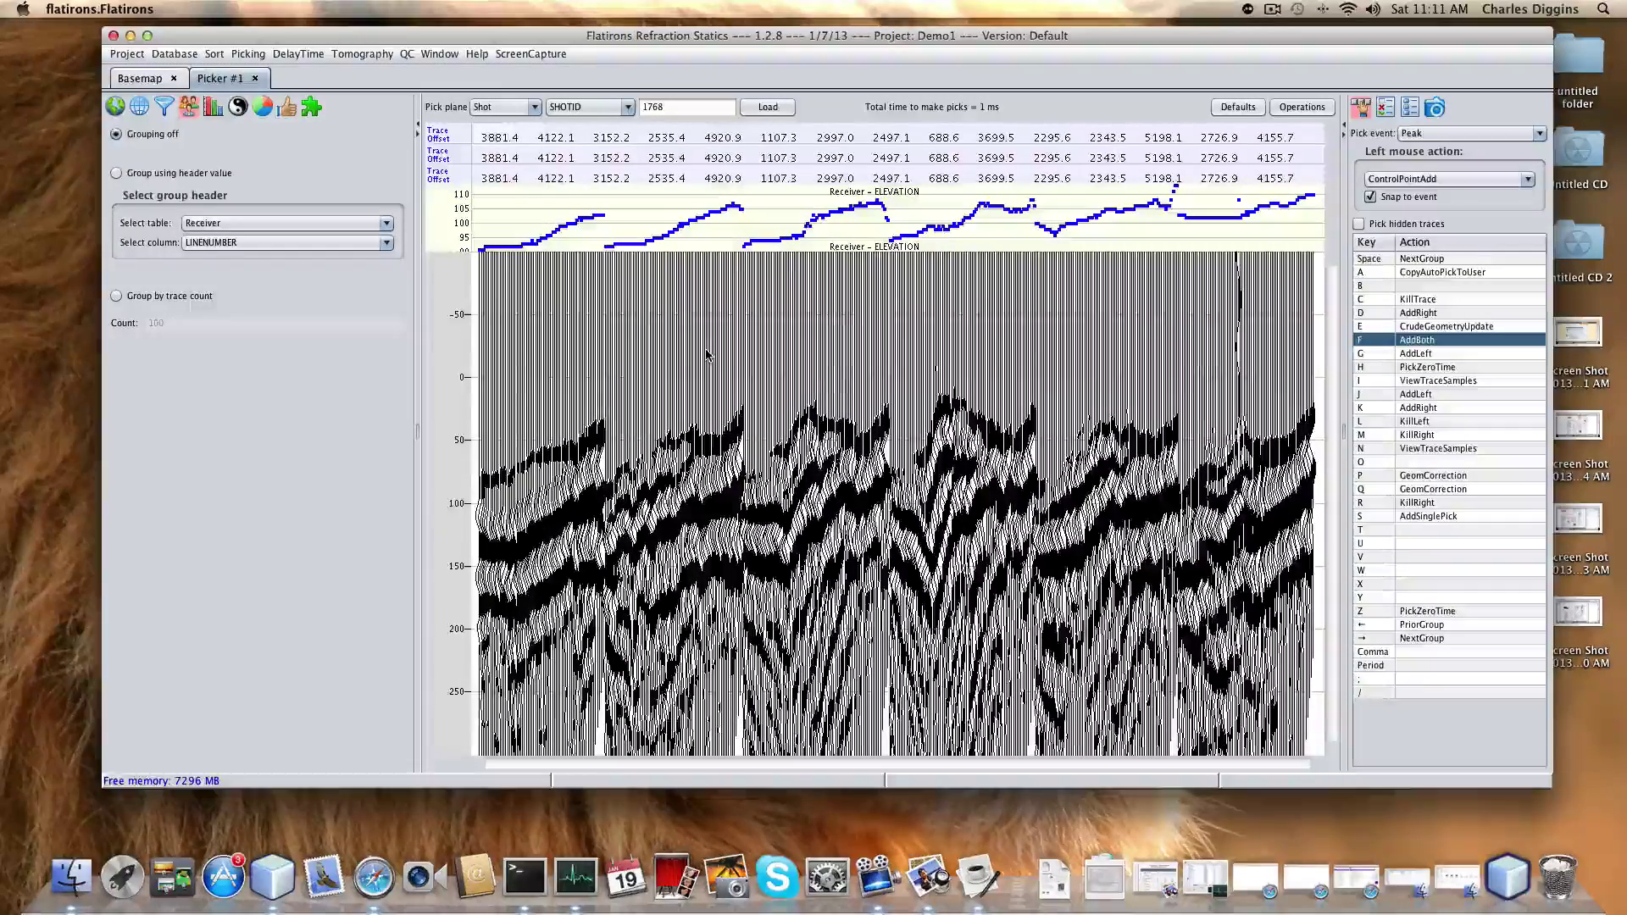
key(Left)
key(Left)
key(Left)
key(Left)
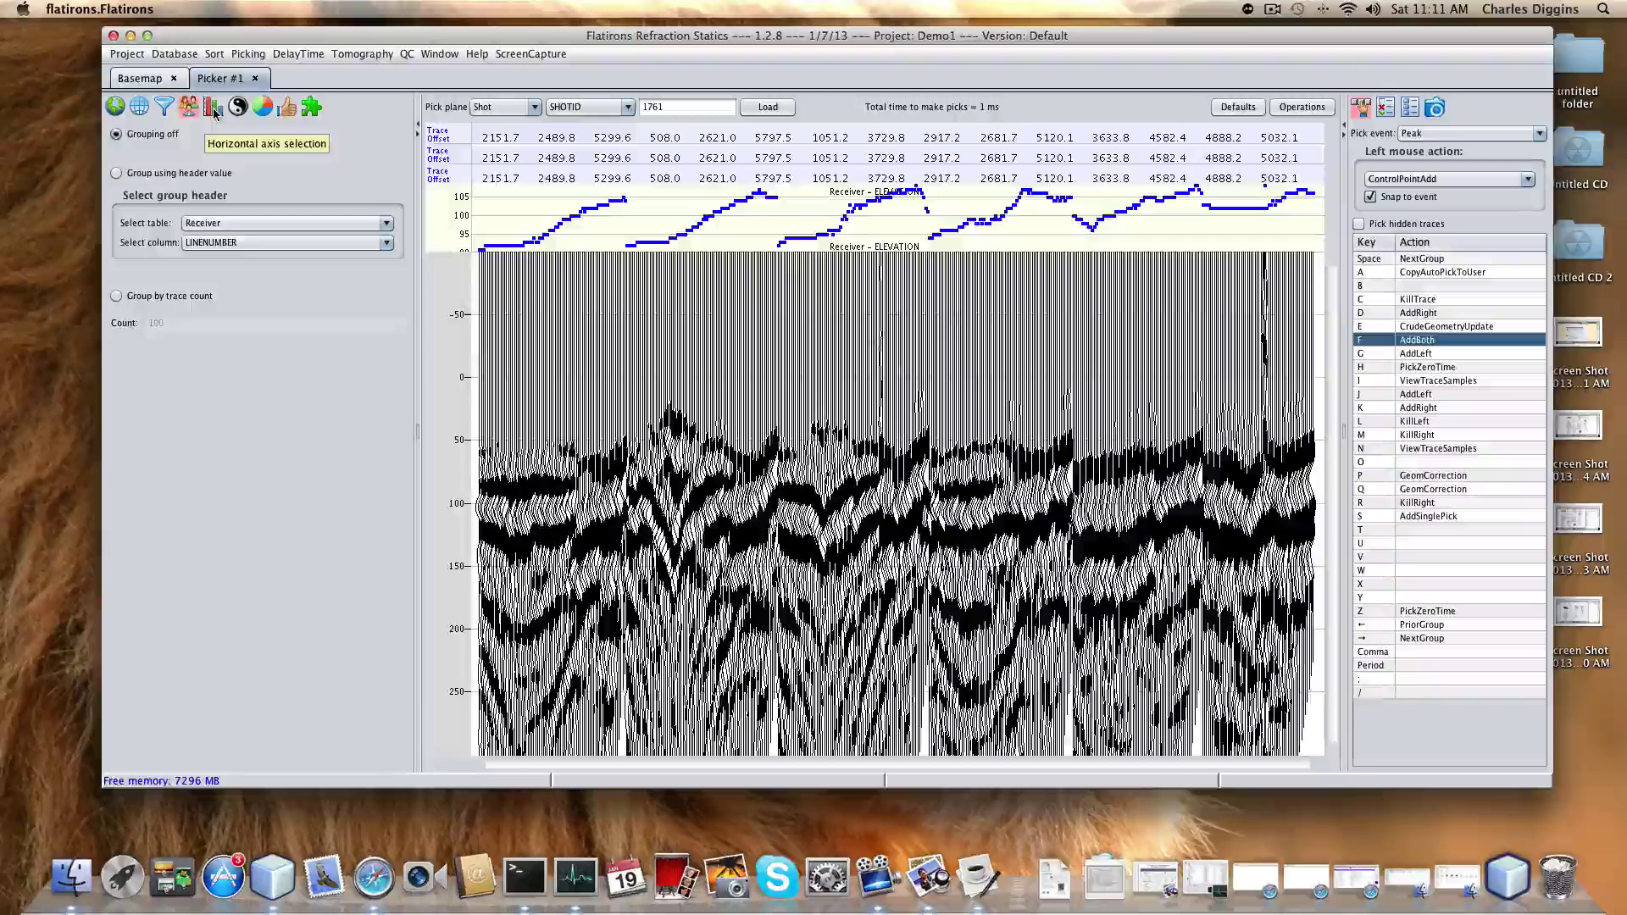
- Use a trace header for the horizontal axis, and set the axis header to the Trace table's Azimuth column
click(213, 108)
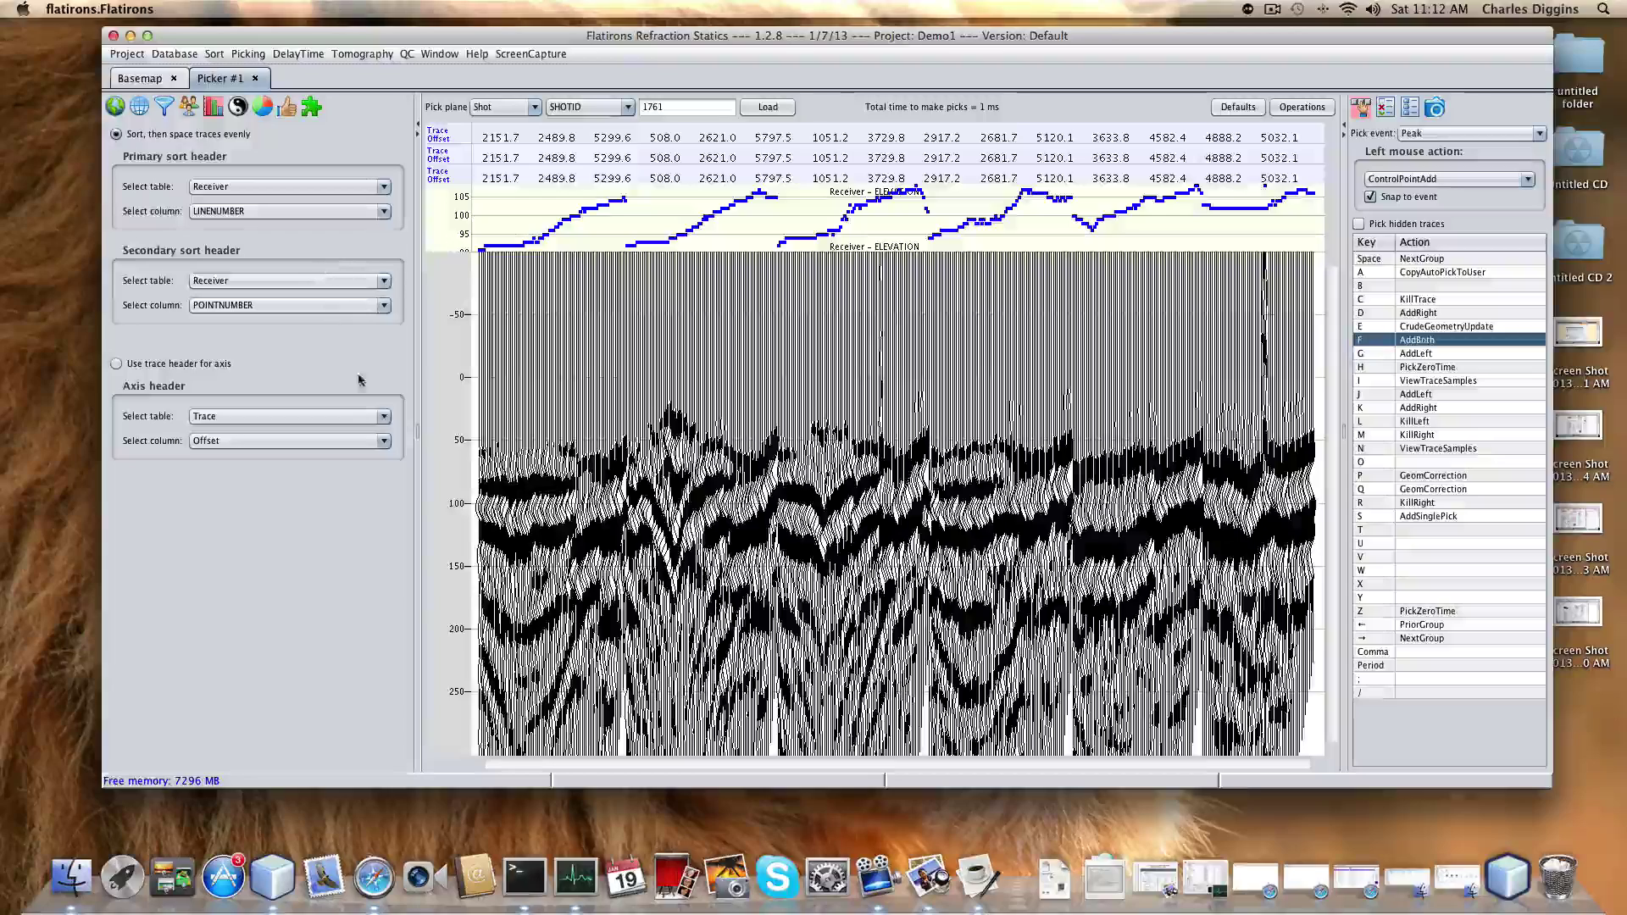
click(135, 363)
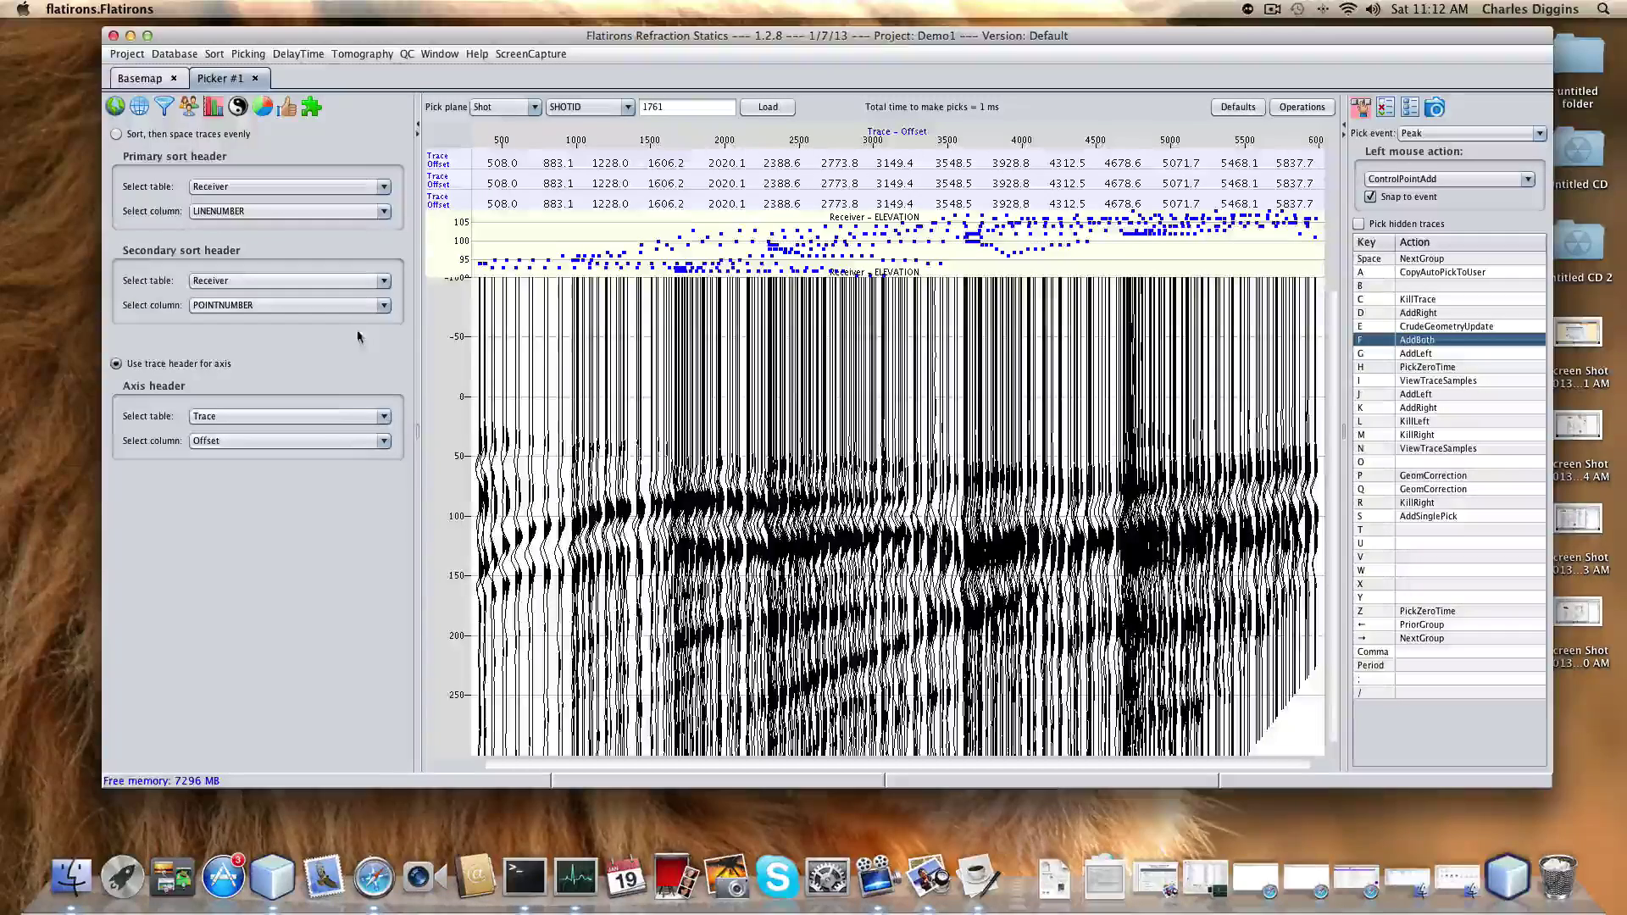
click(383, 440)
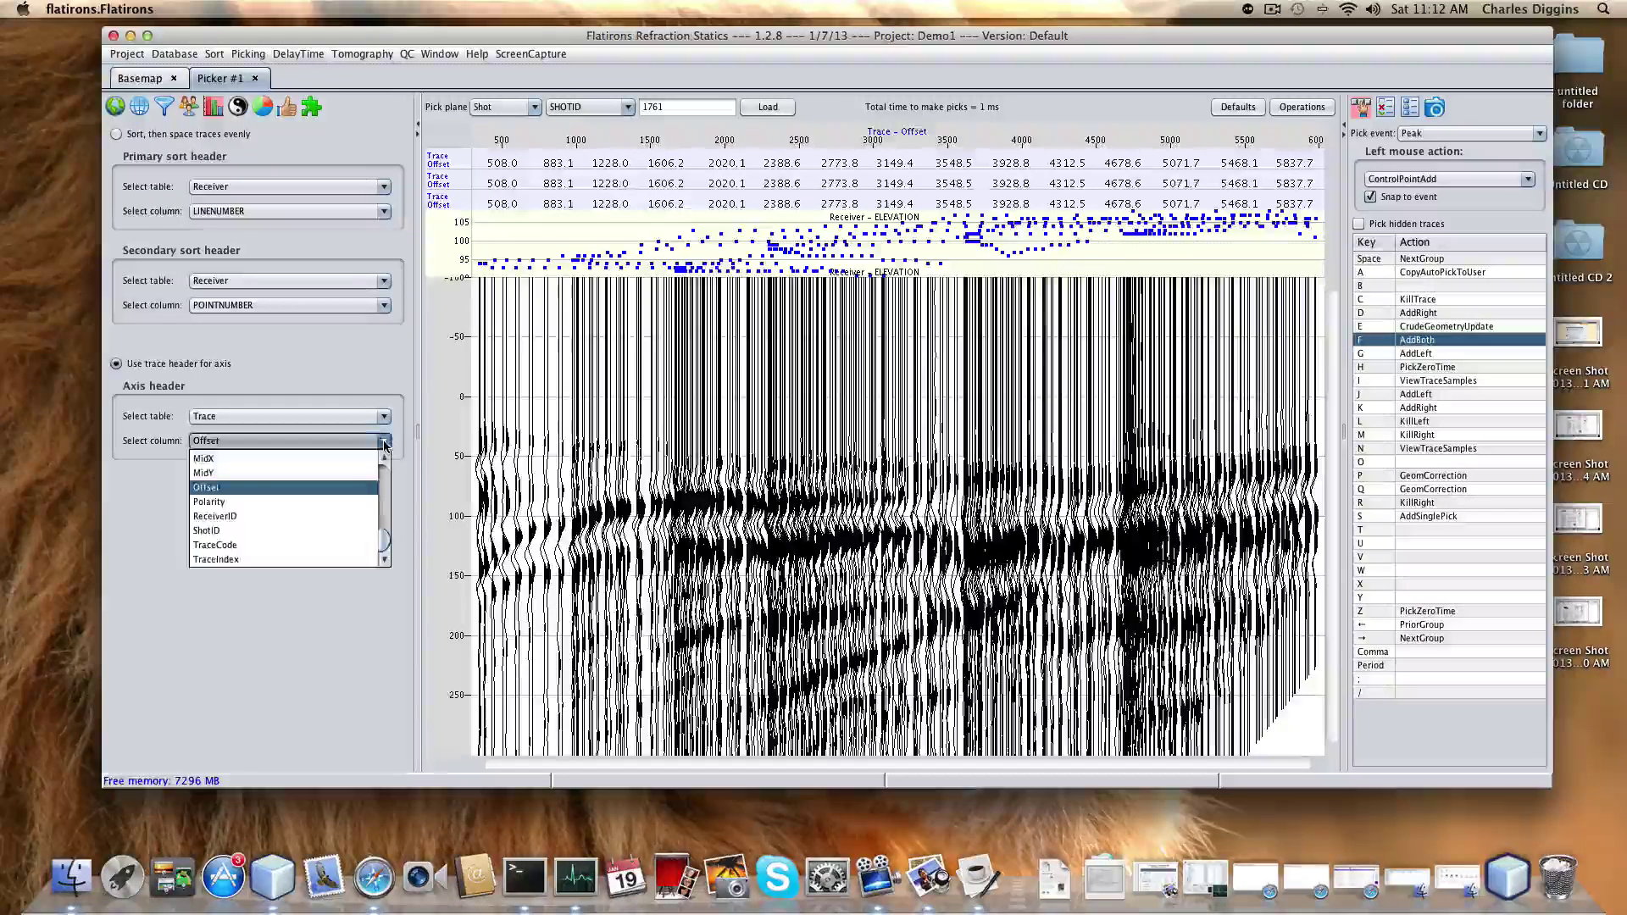
scroll(385, 489, up, 5)
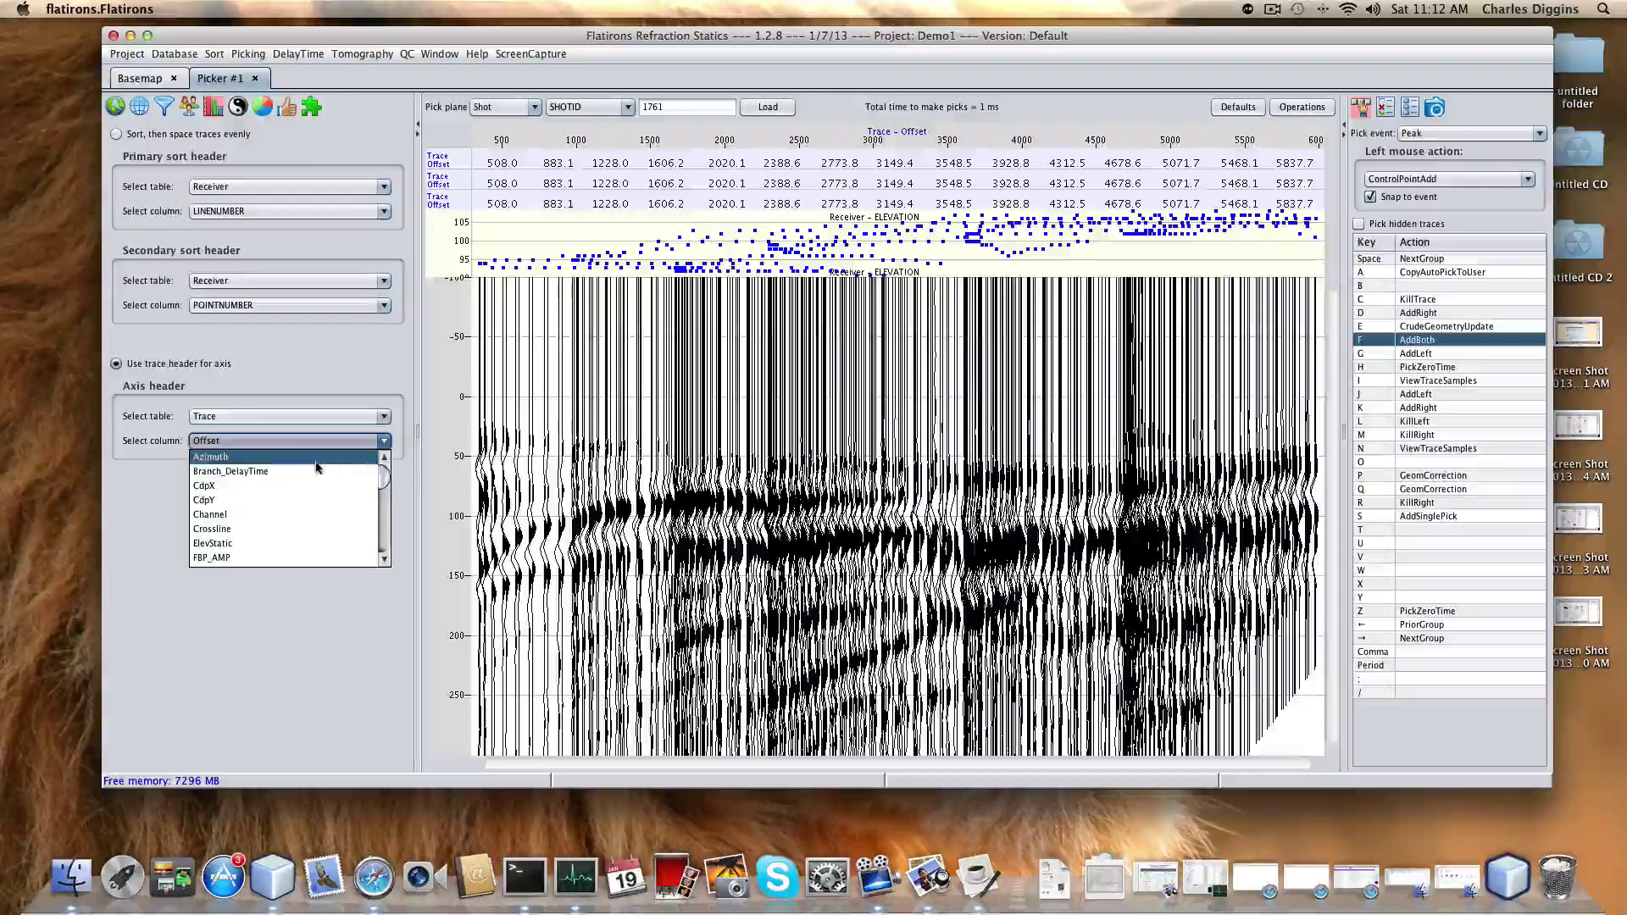
click(317, 465)
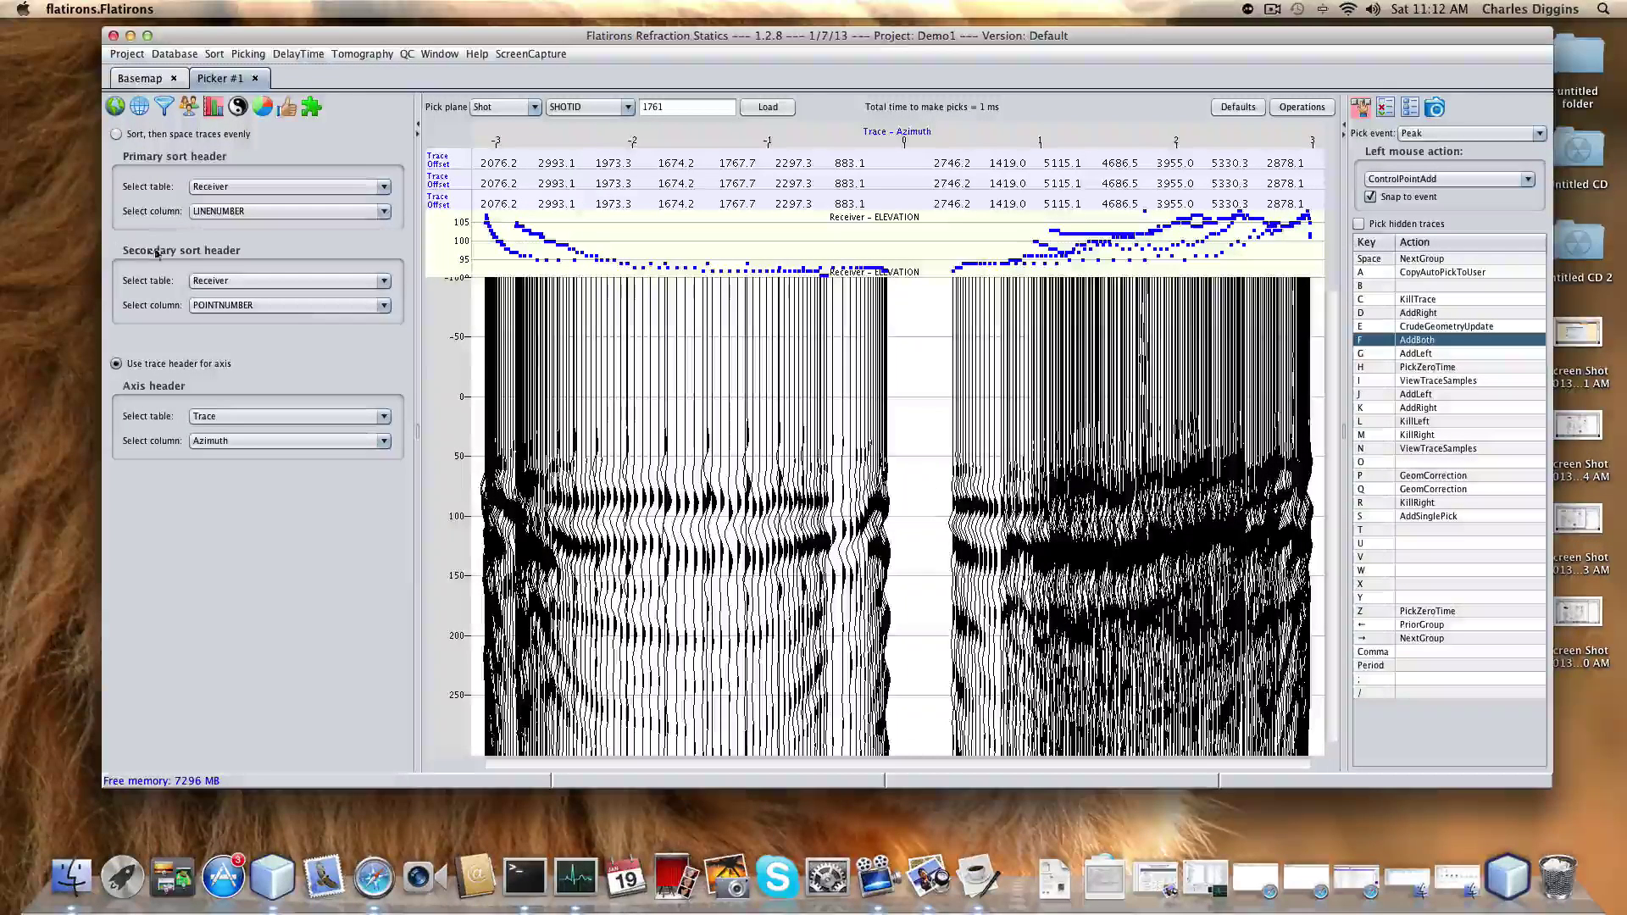
- View the geometry panel, open the trace color and header display settings, and pick first breaks on traces between azimuths of about -1.8 and -1.4
click(114, 106)
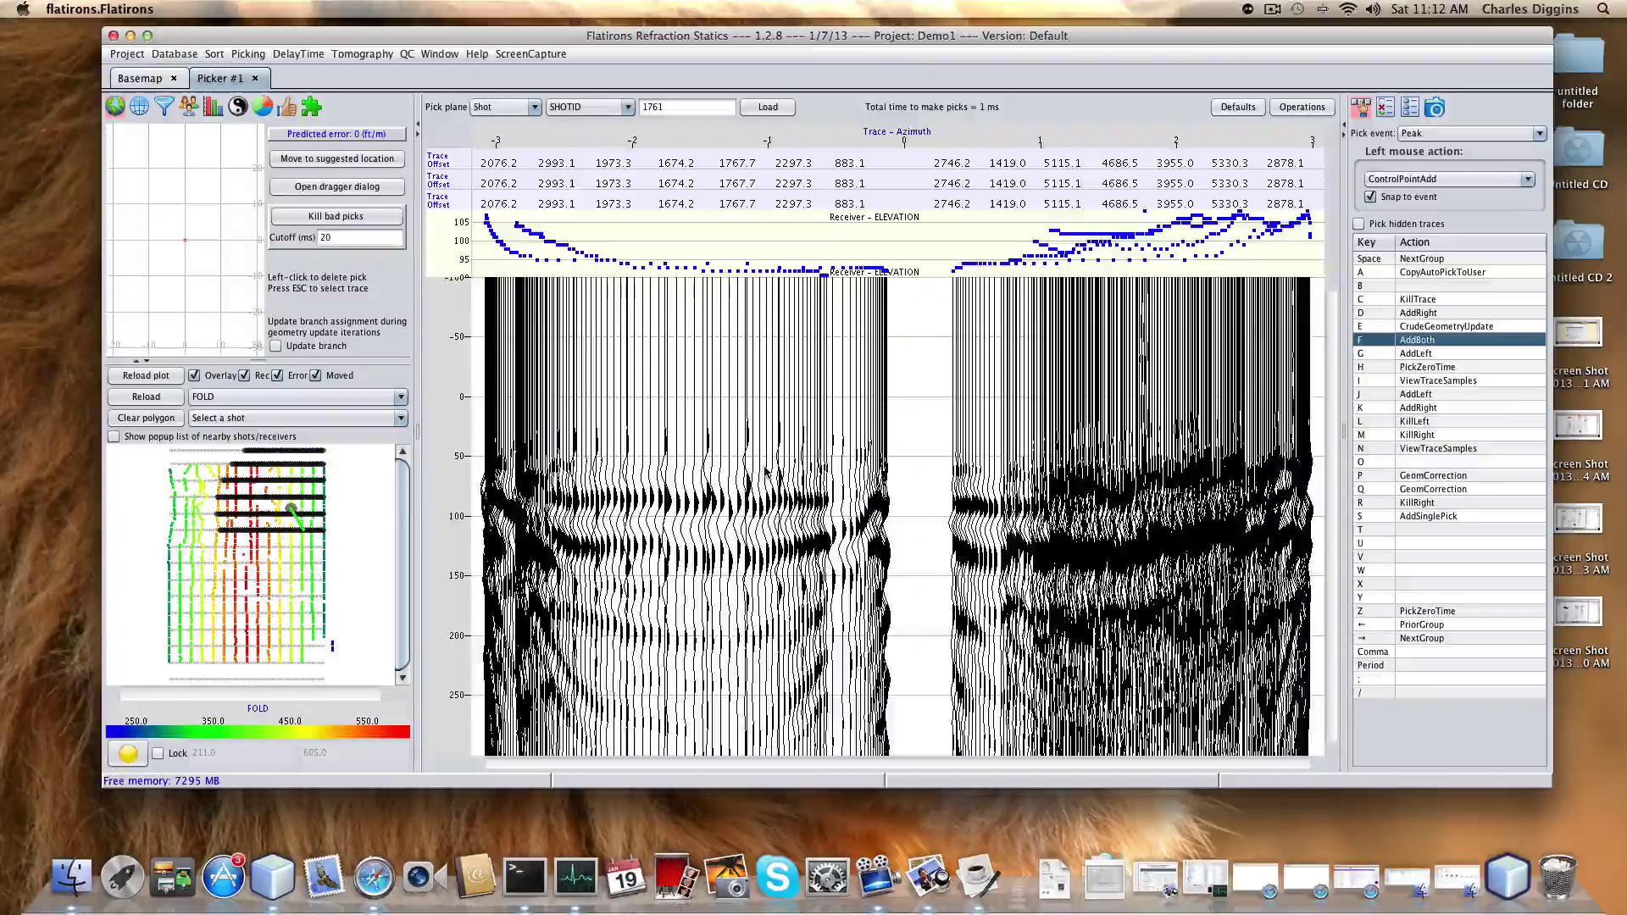
click(263, 107)
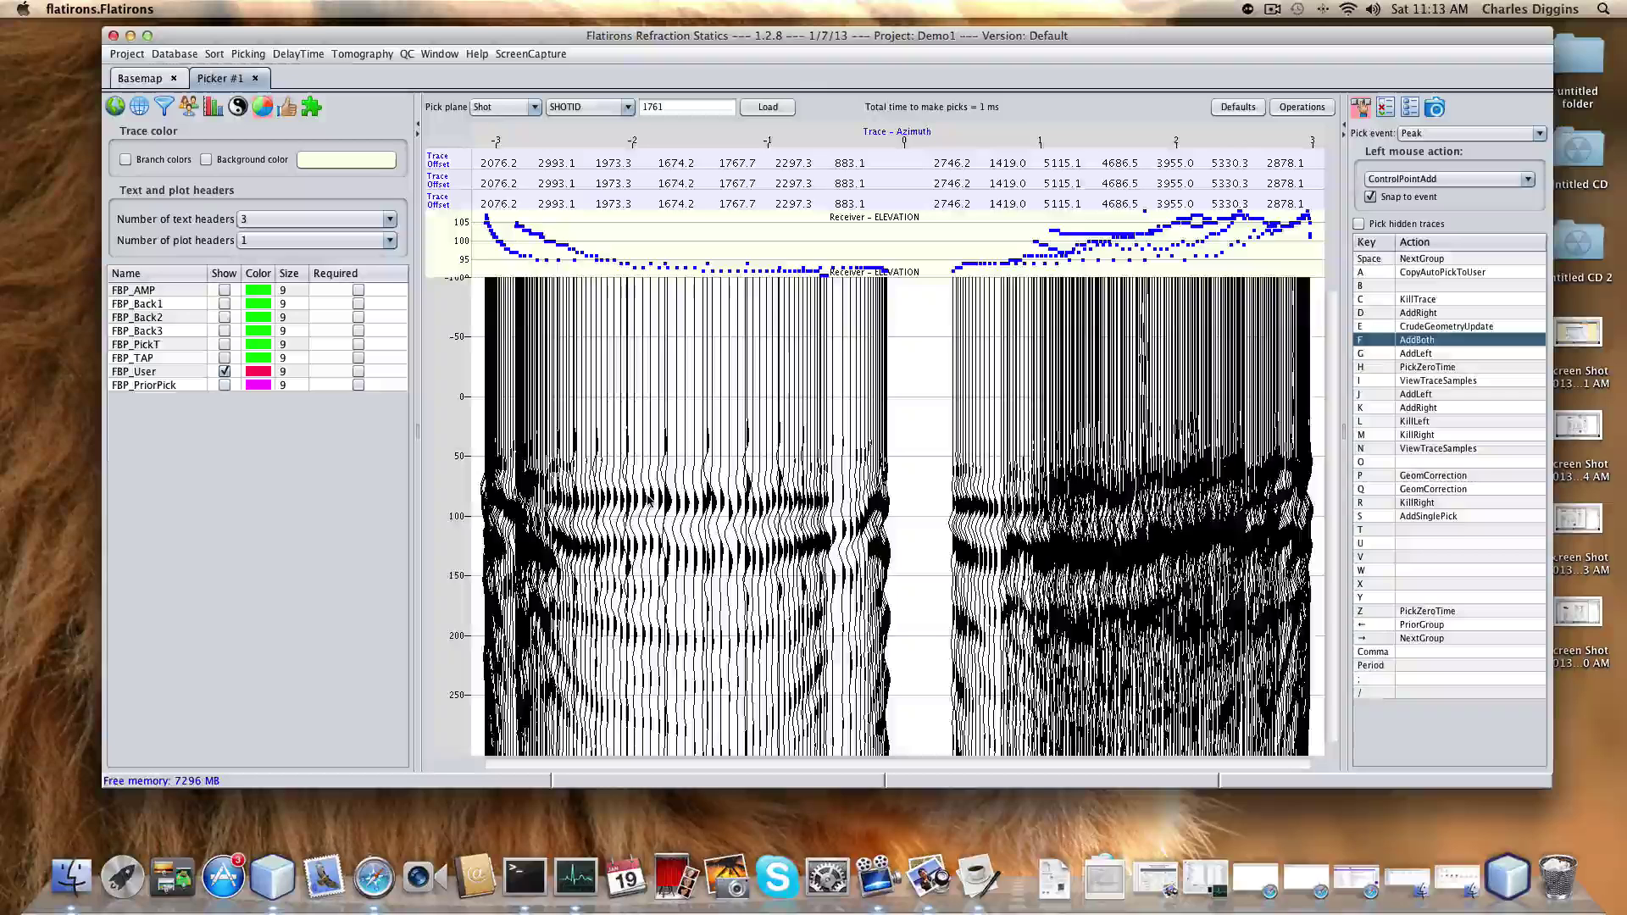
drag(719, 504, 709, 495)
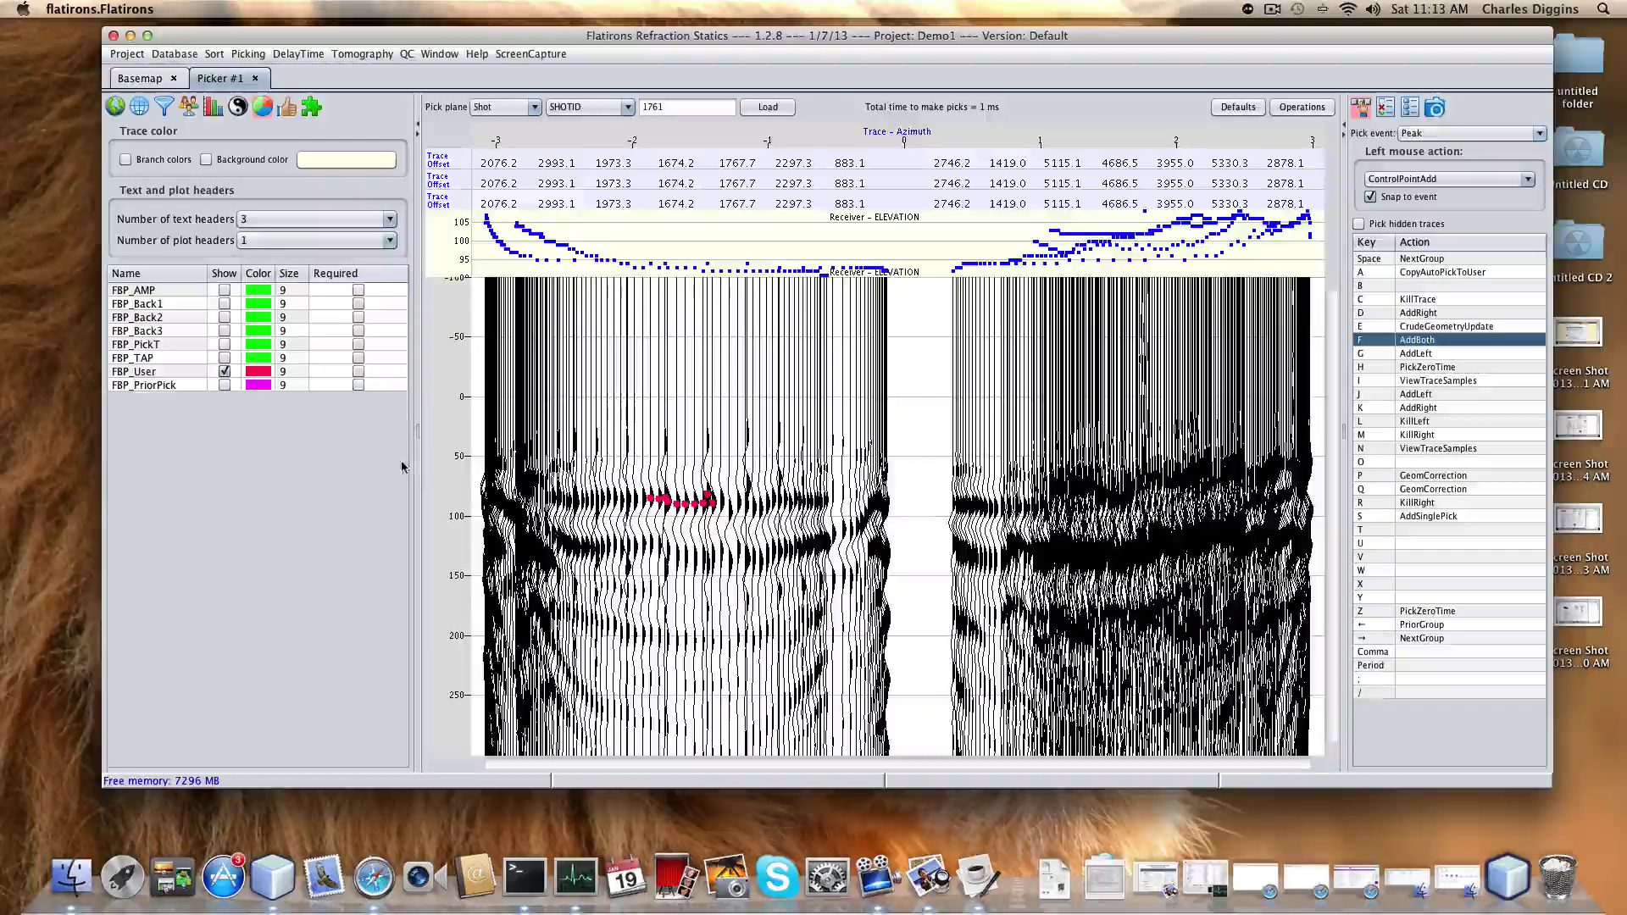
- Set the FBP_User pick marker size to 5 and its color to yellow-green
double_click(290, 373)
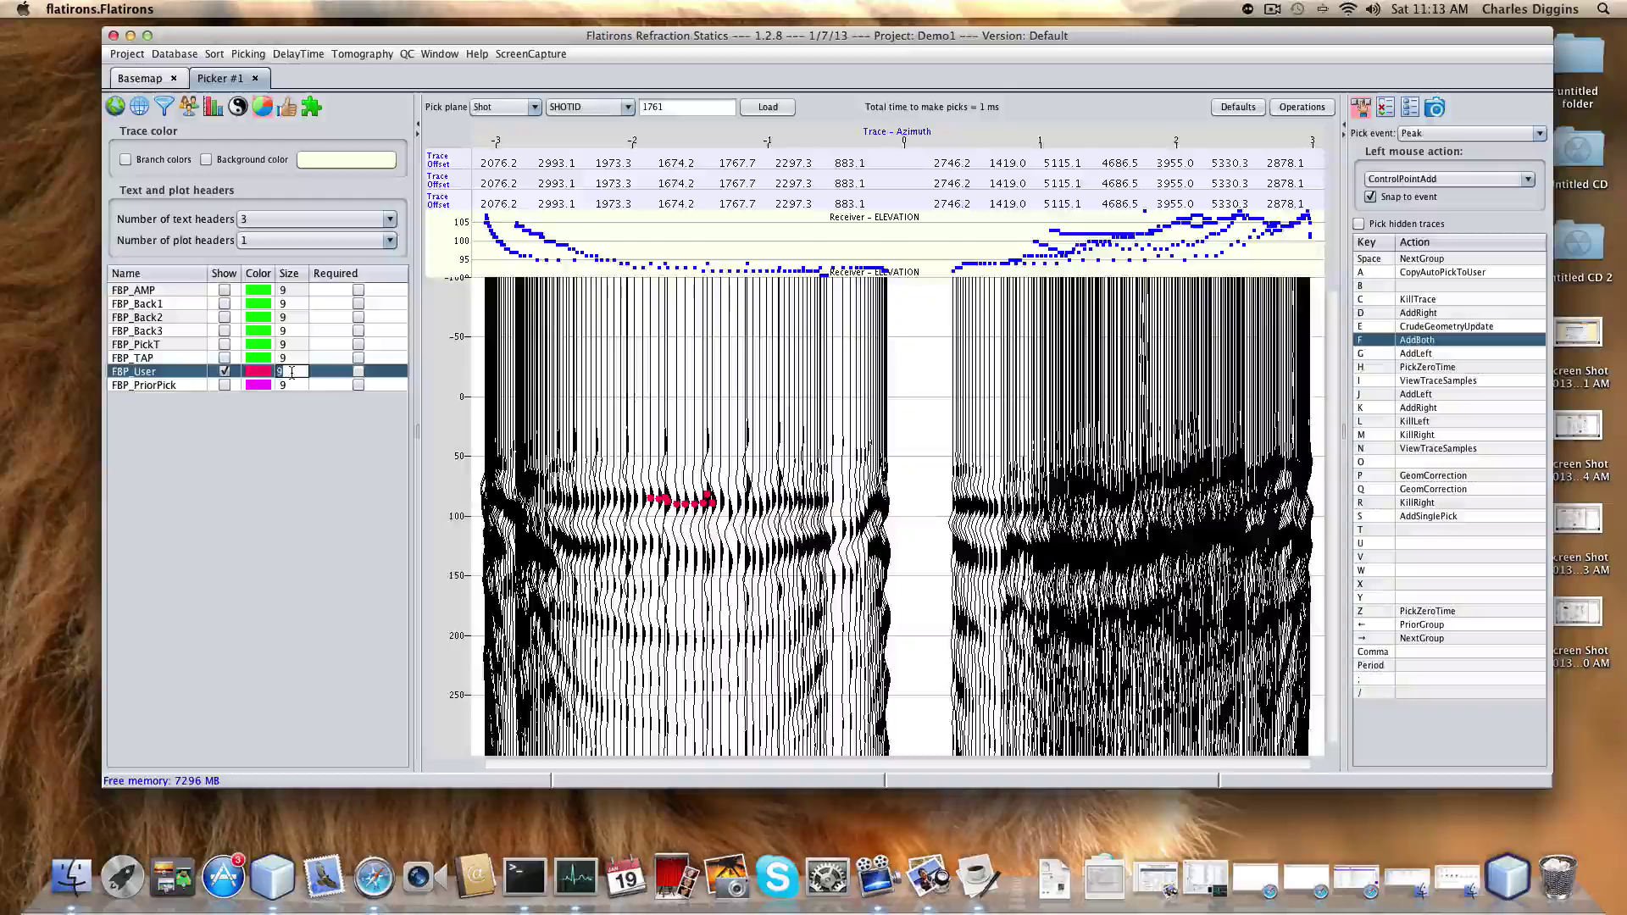
click(257, 374)
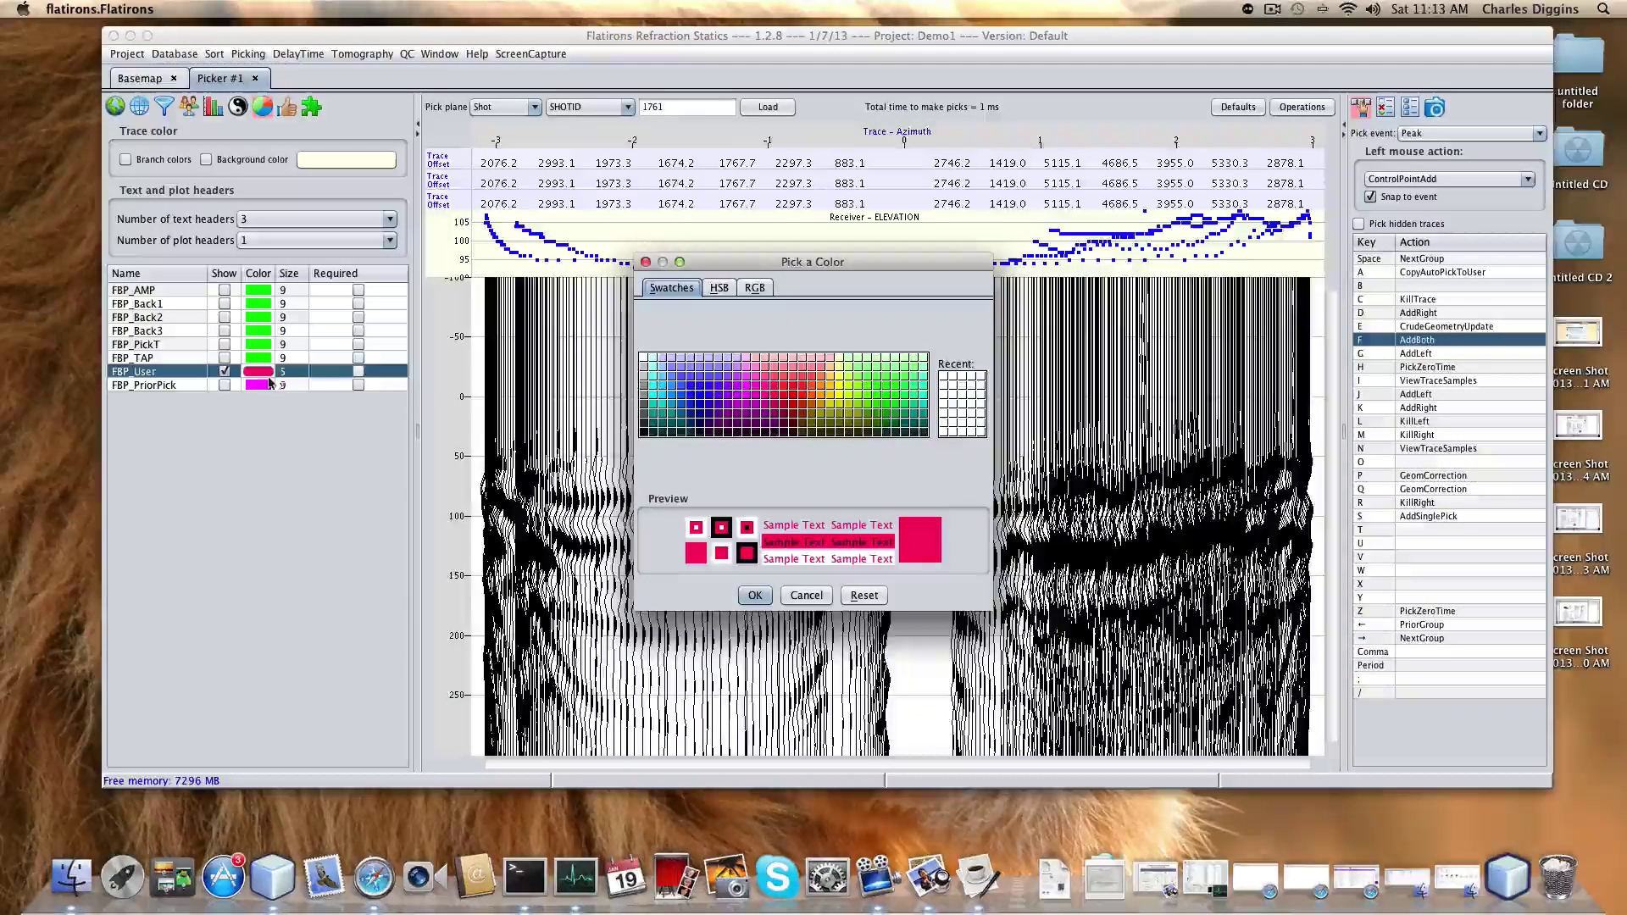
click(866, 392)
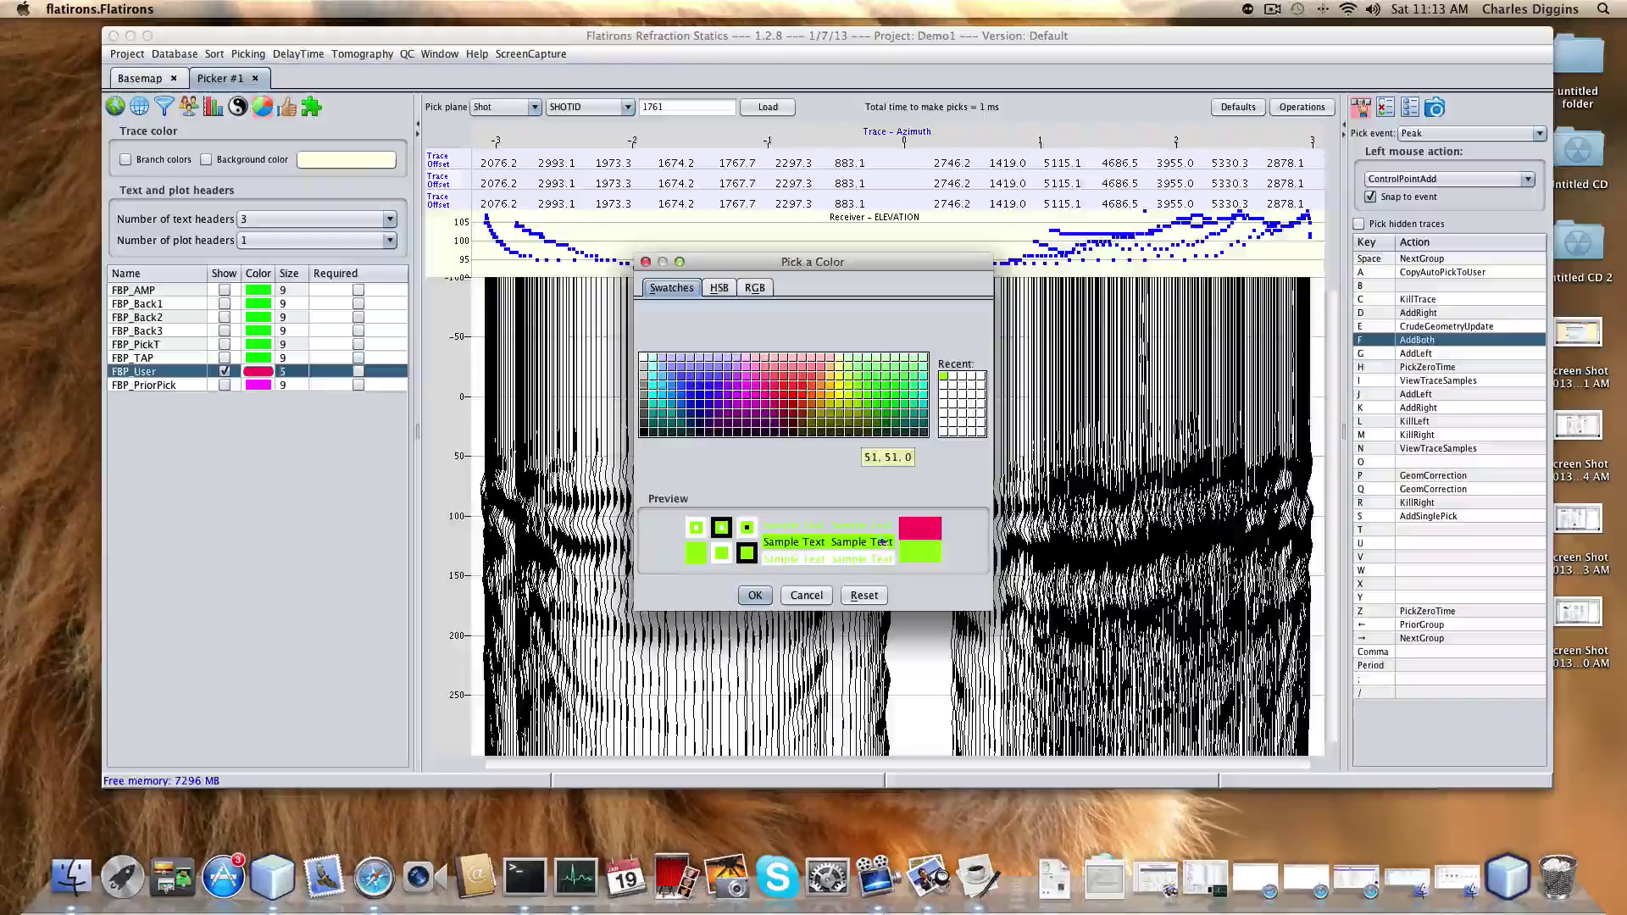
click(762, 596)
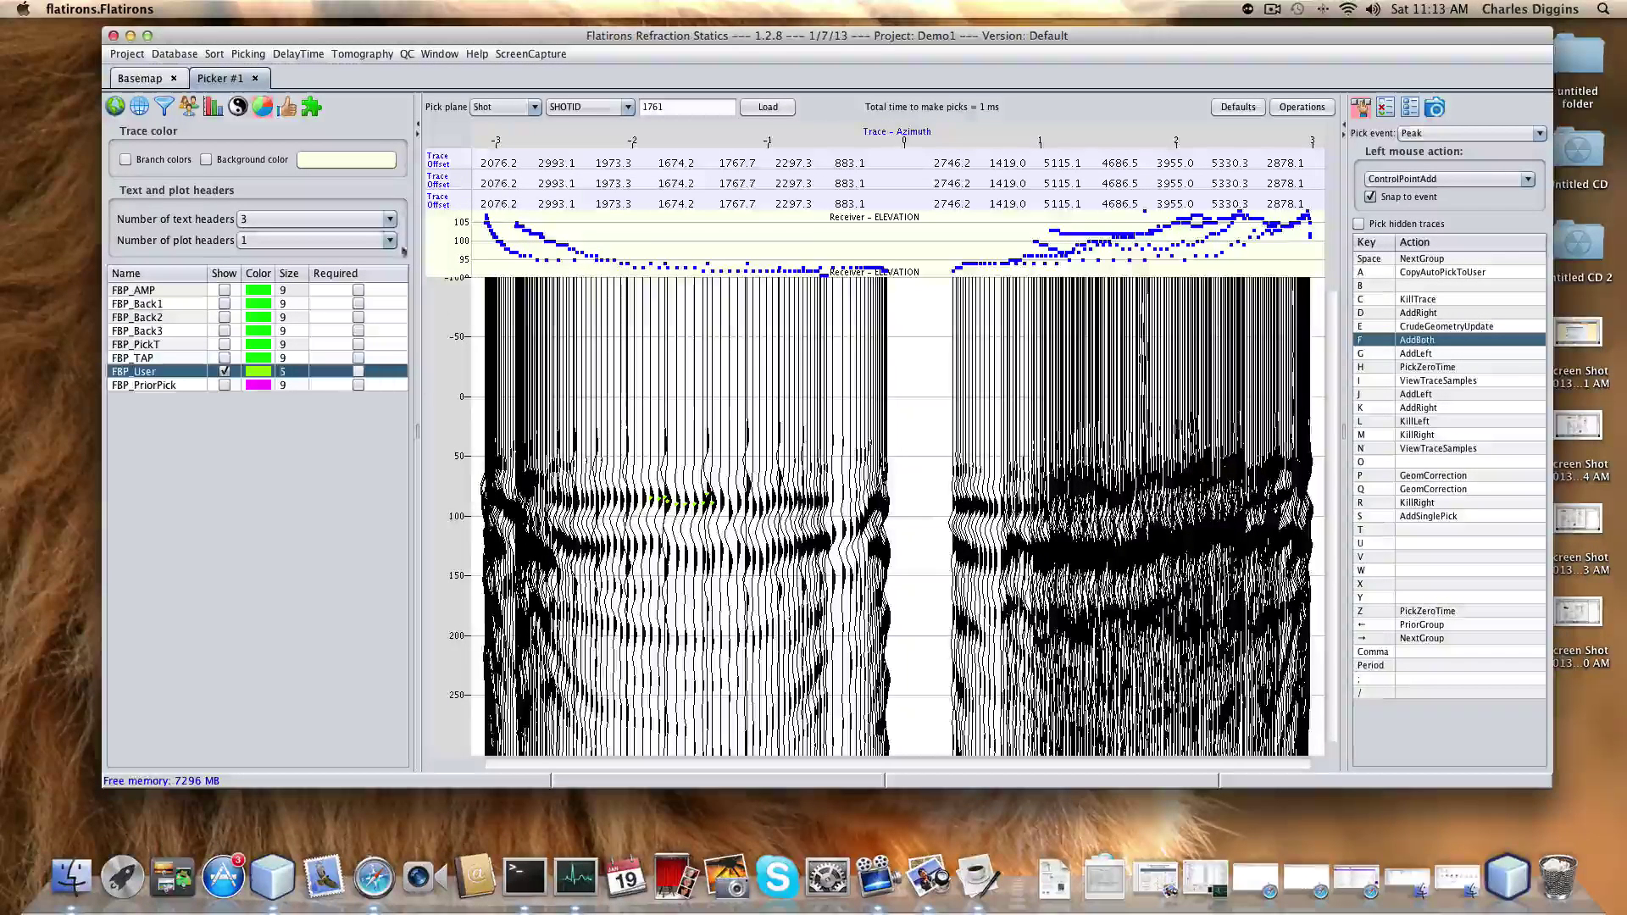
- Limit the displayed traces by the Trace Offset header to a range of 0 to 3000
click(286, 108)
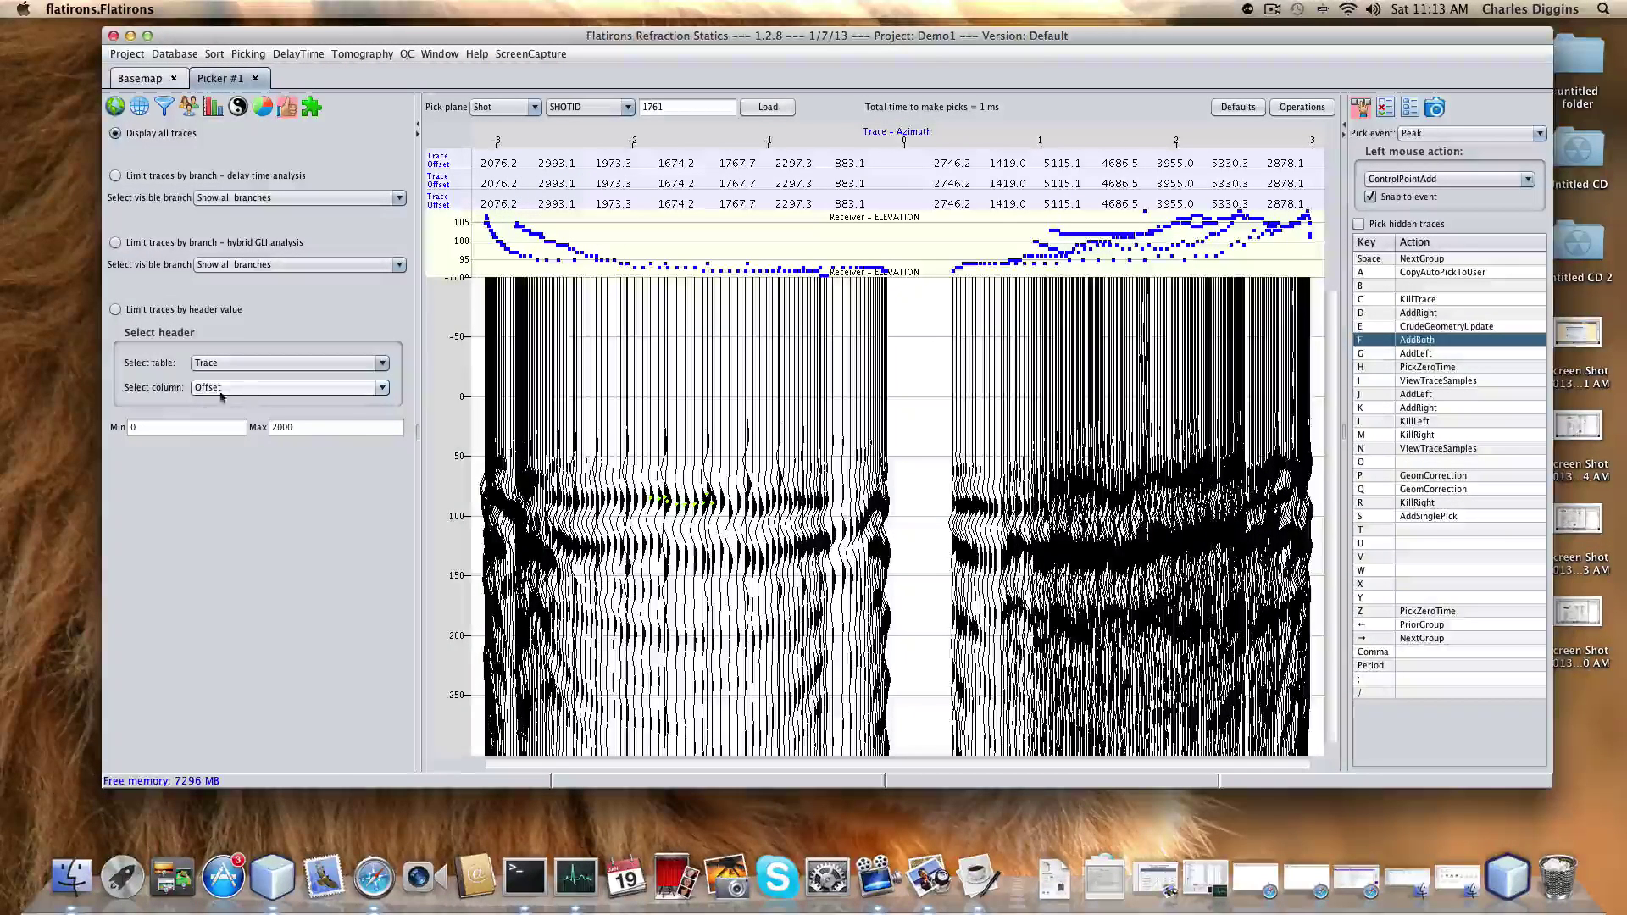
double_click(303, 429)
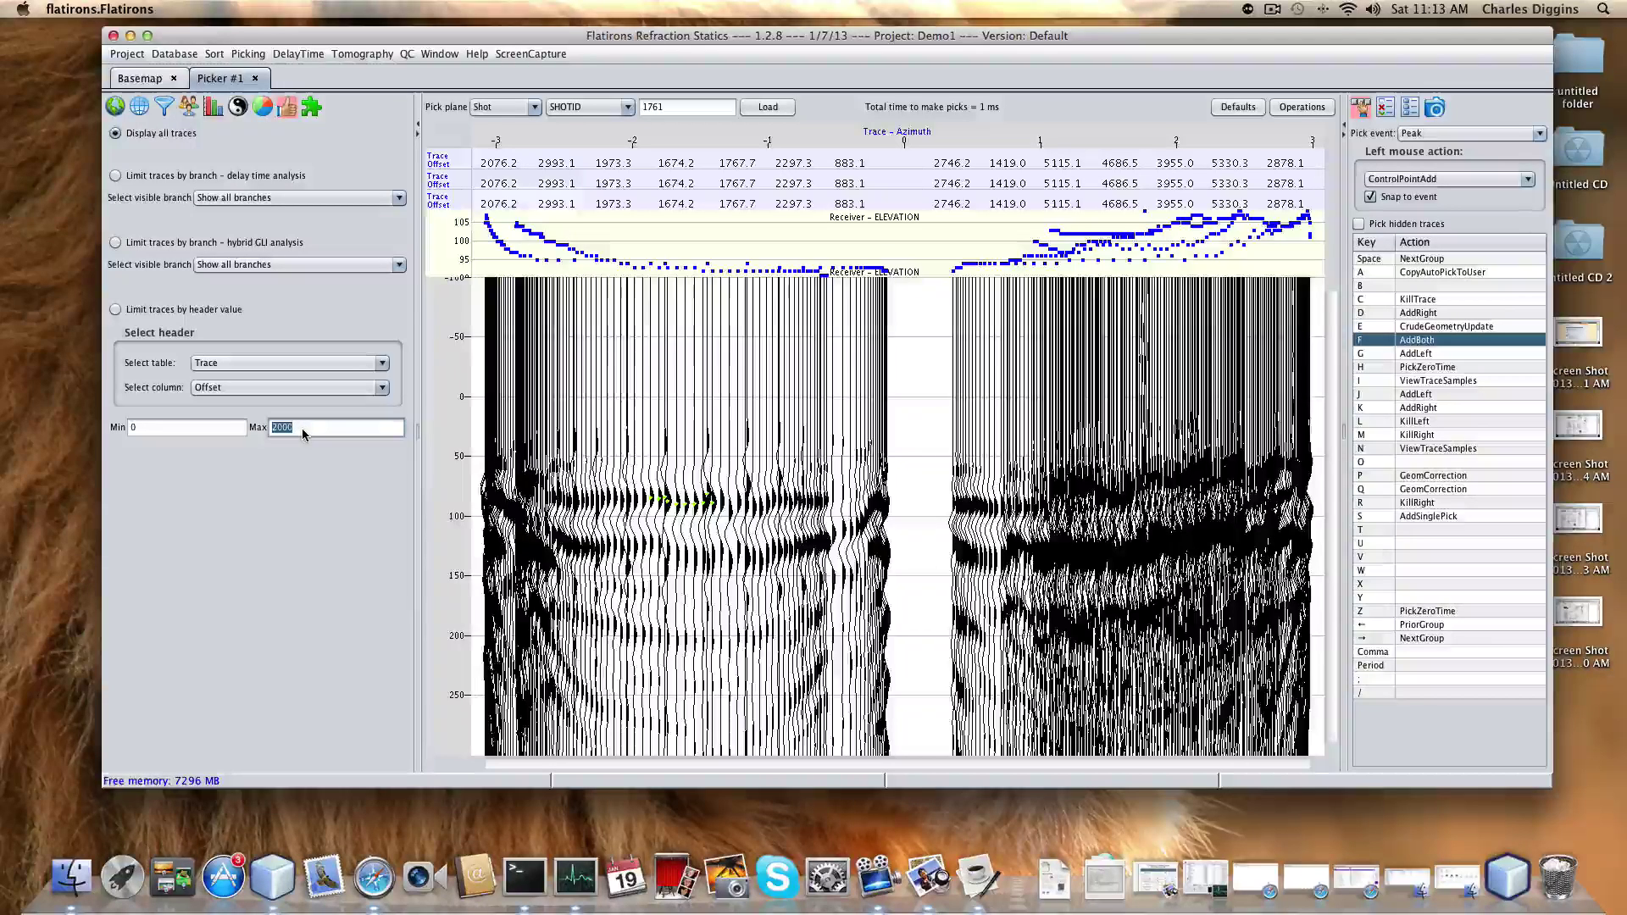
text(3000)
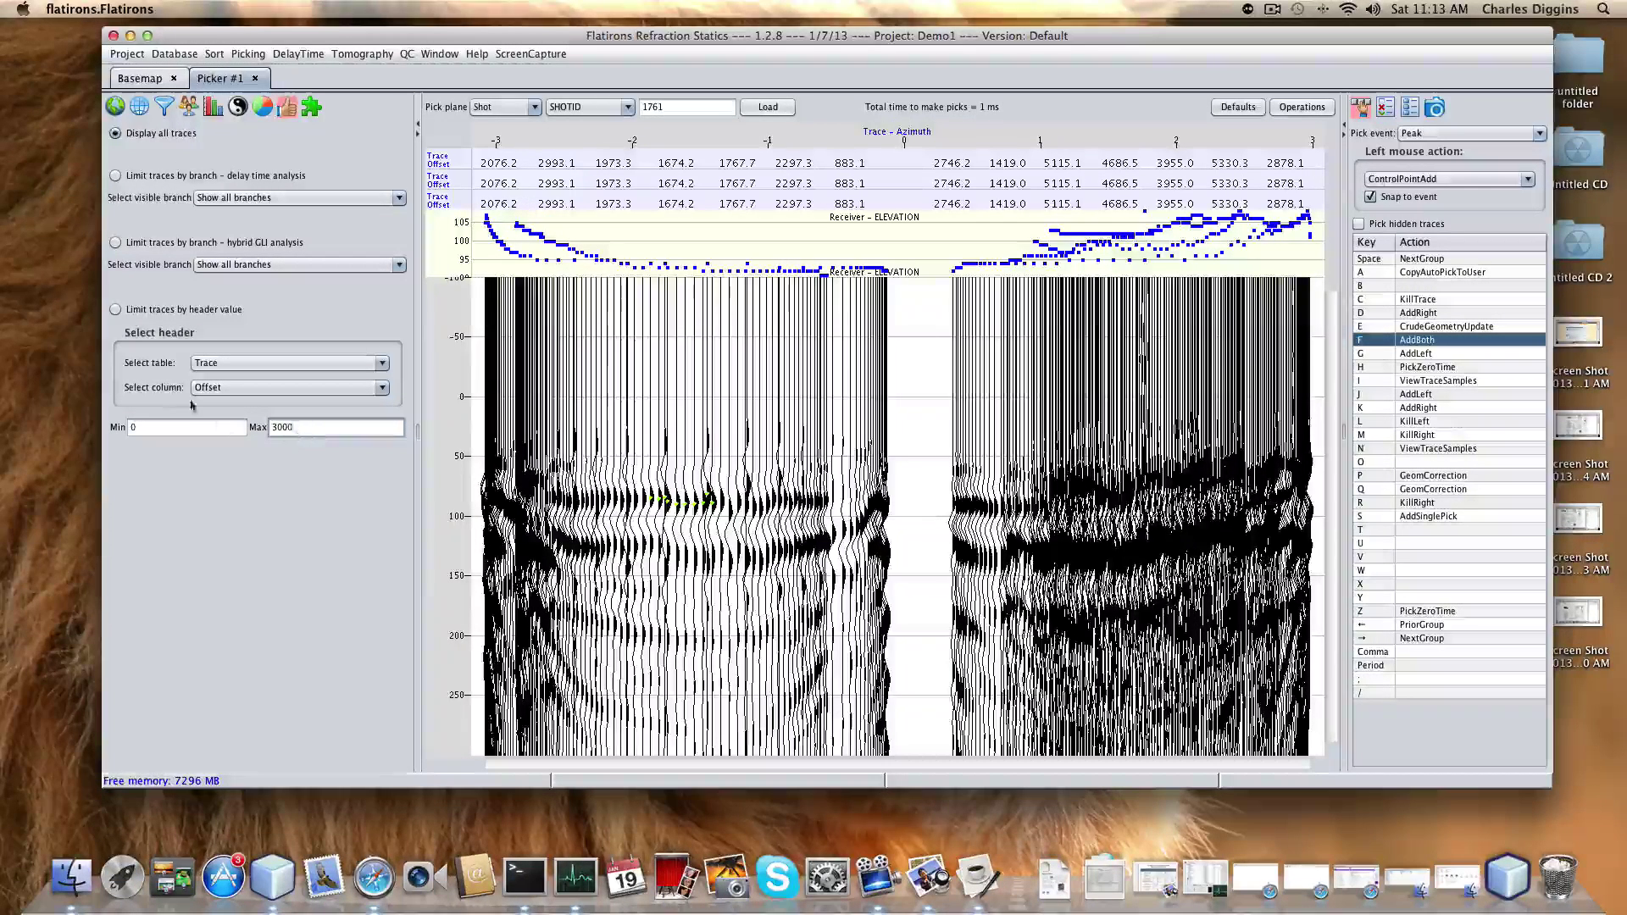
click(115, 310)
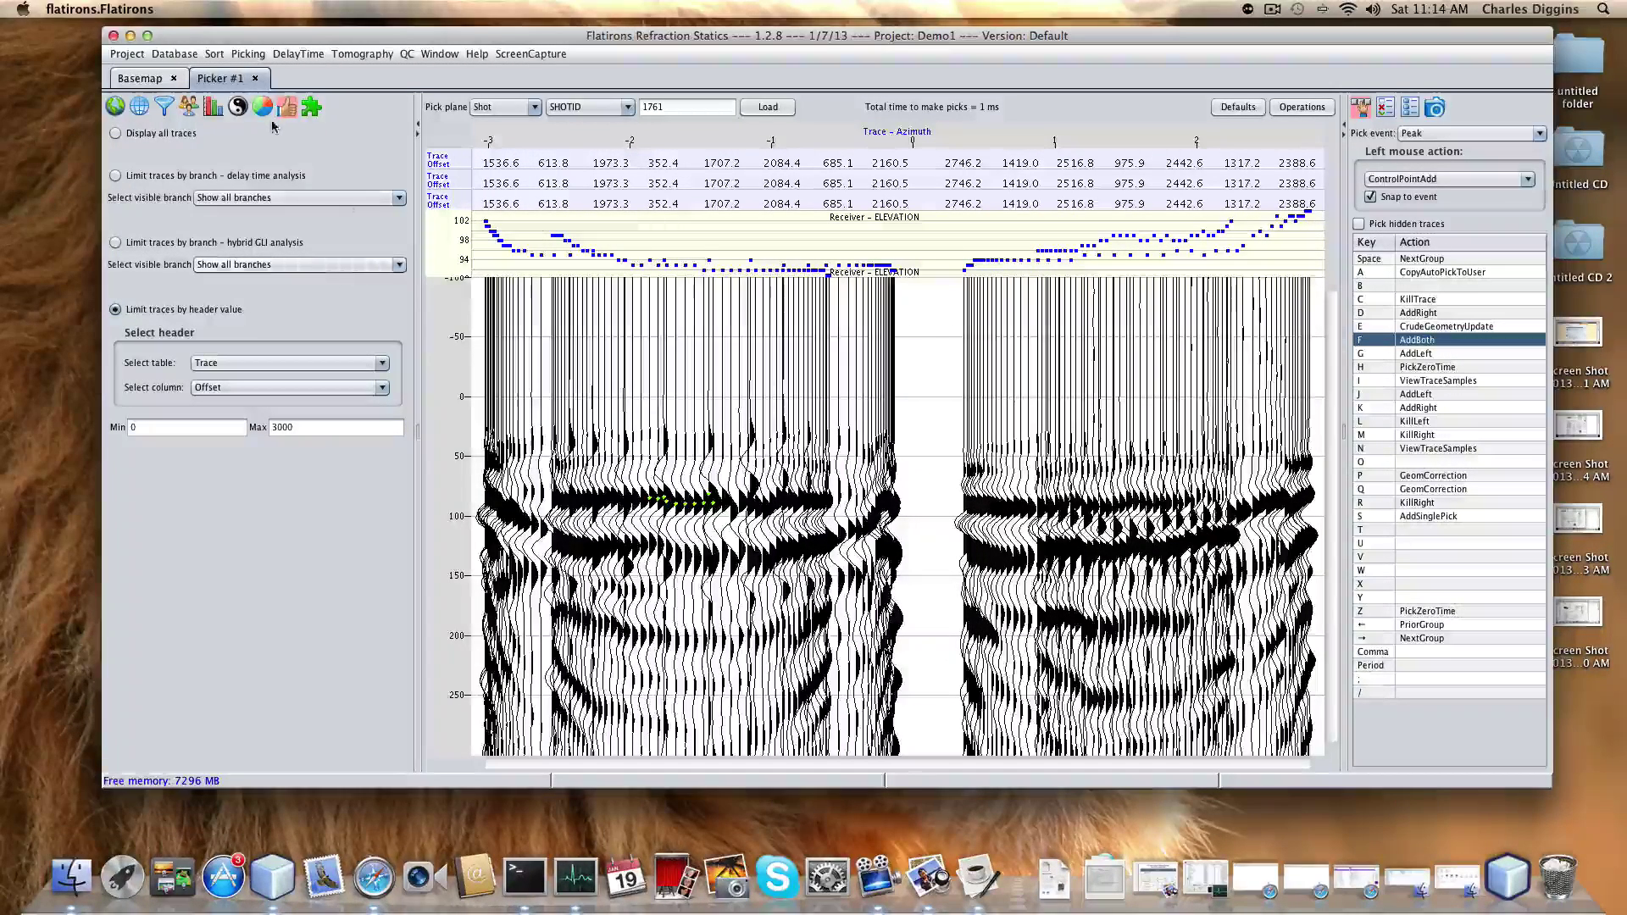
- Change the horizontal axis header from Azimuth to the Trace table's Offset column
click(213, 108)
click(384, 441)
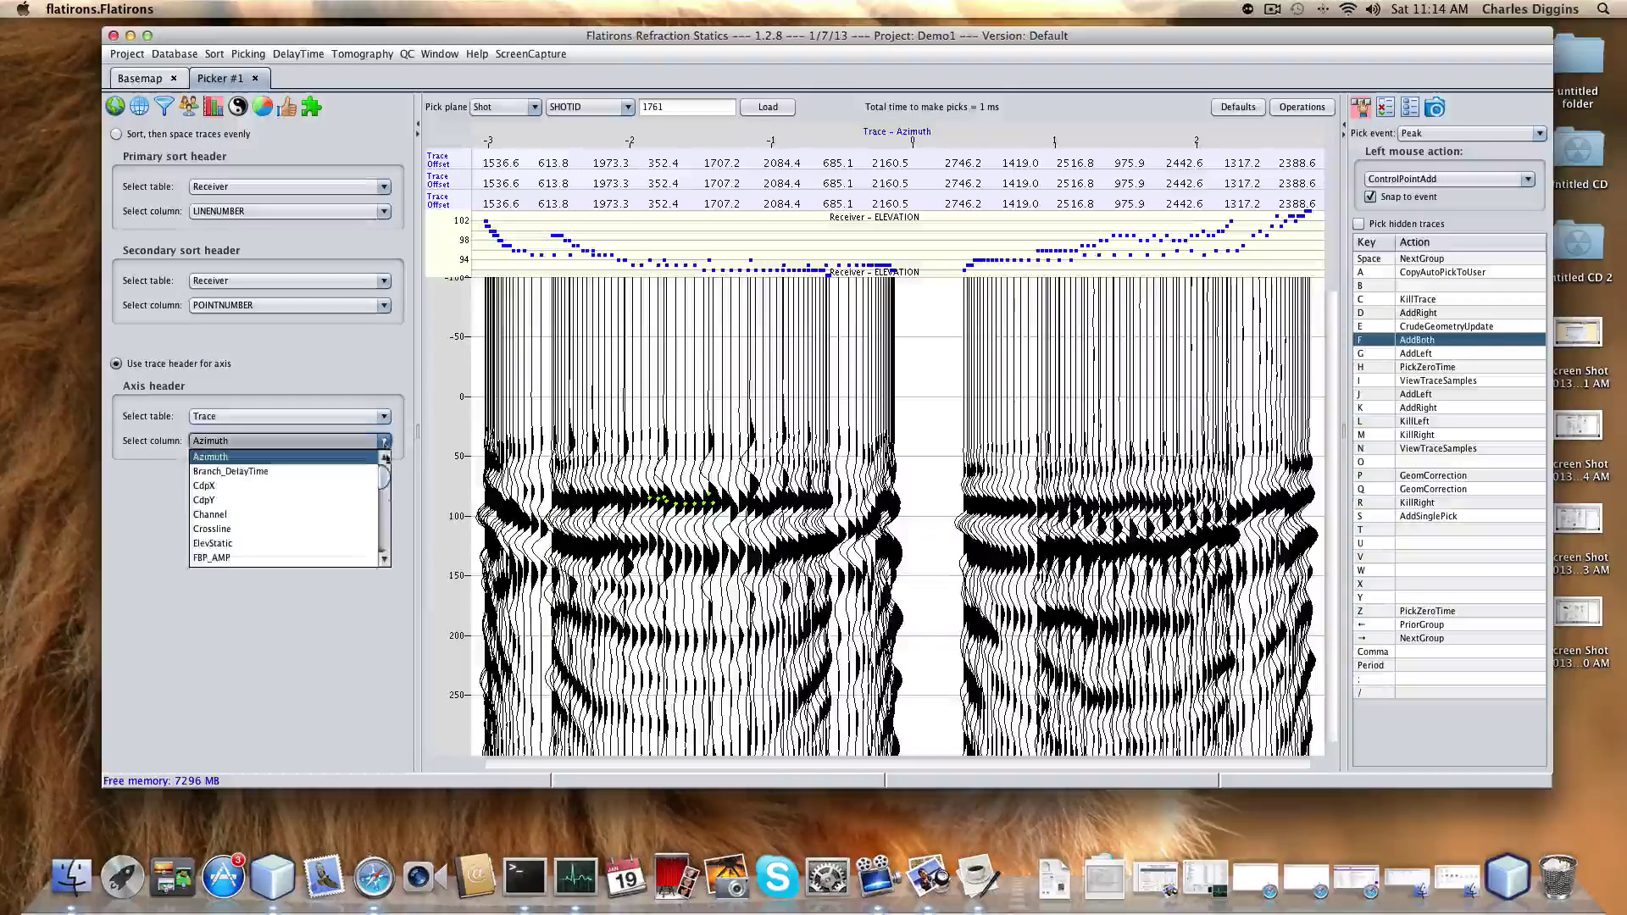
drag(384, 485, 390, 542)
click(285, 507)
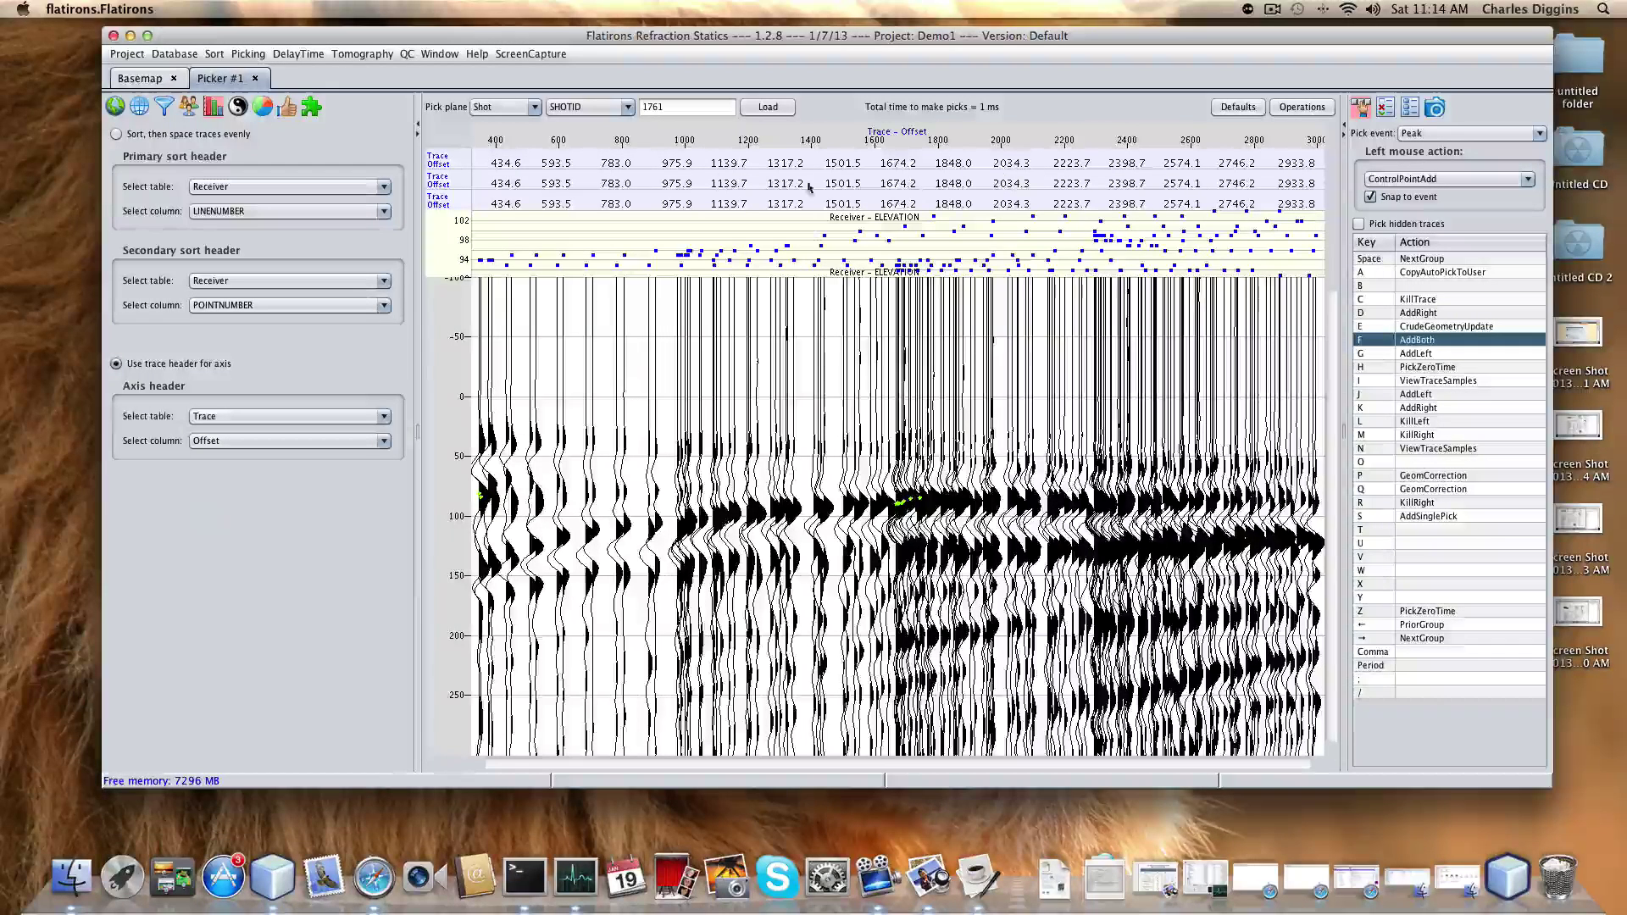
- Set the trace offset limits to a minimum of 3000 and a maximum of 6000
click(290, 108)
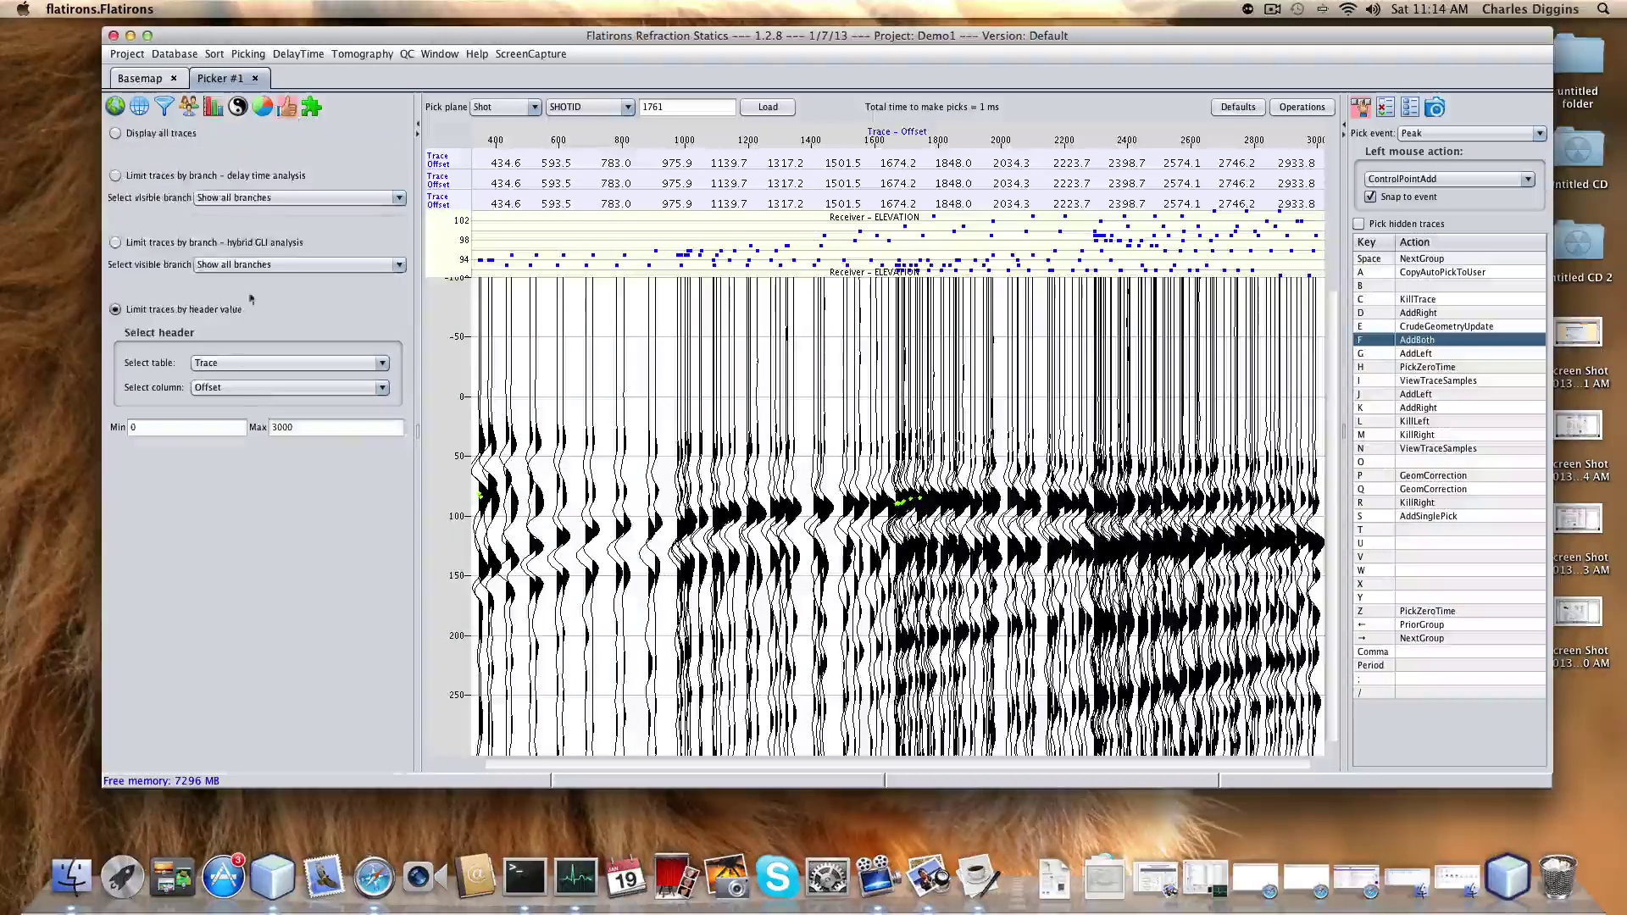
click(208, 428)
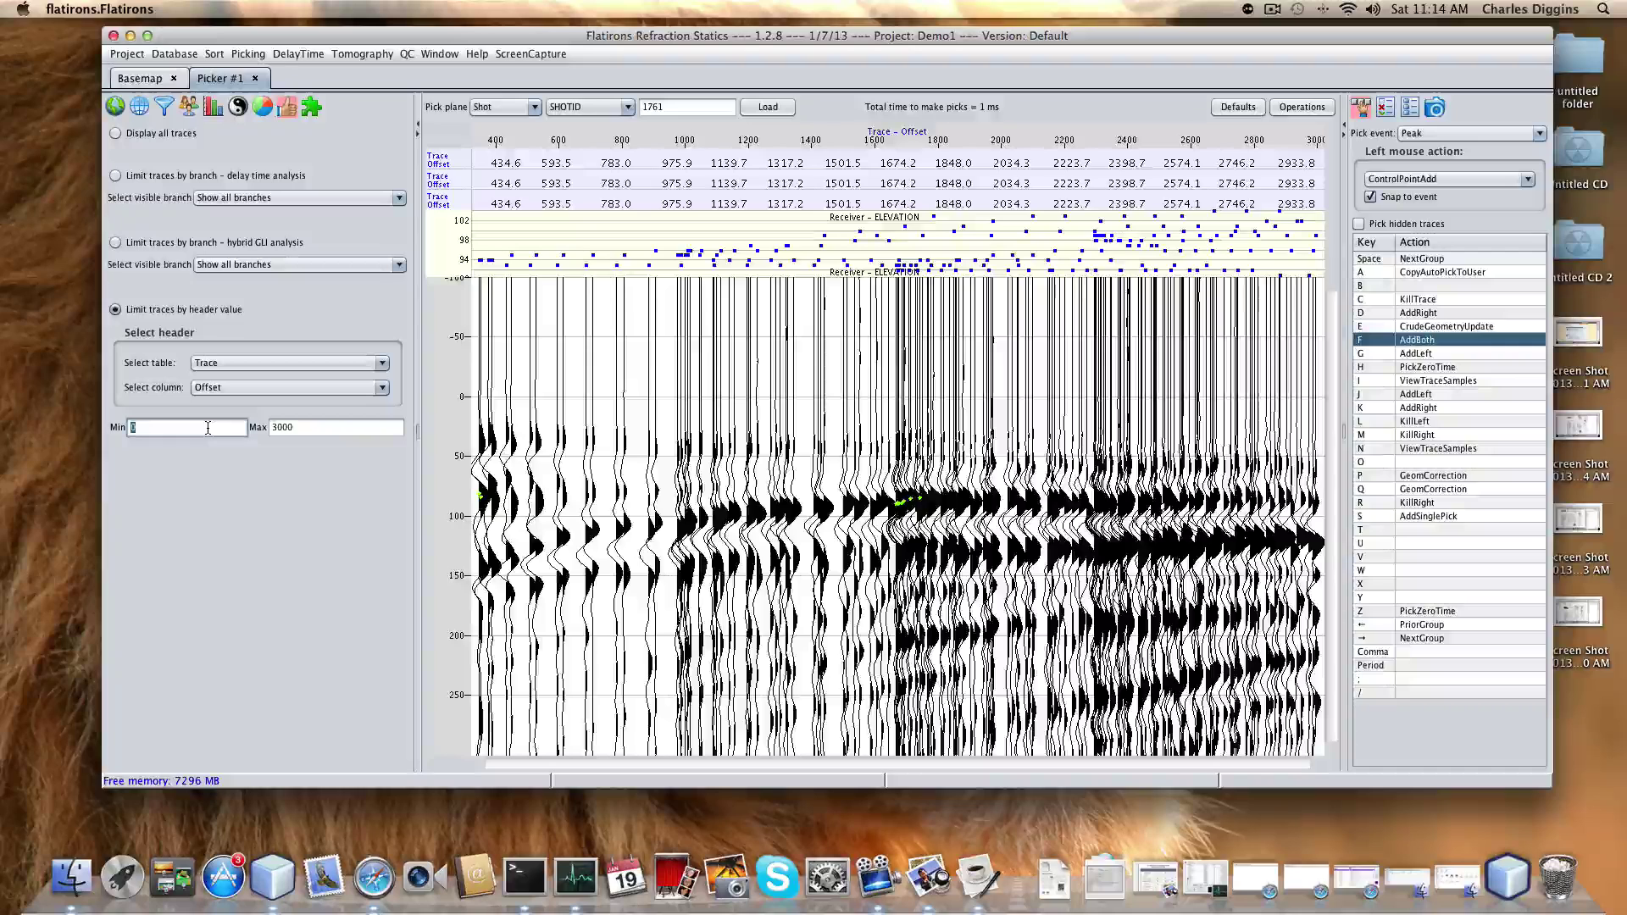
text(3000)
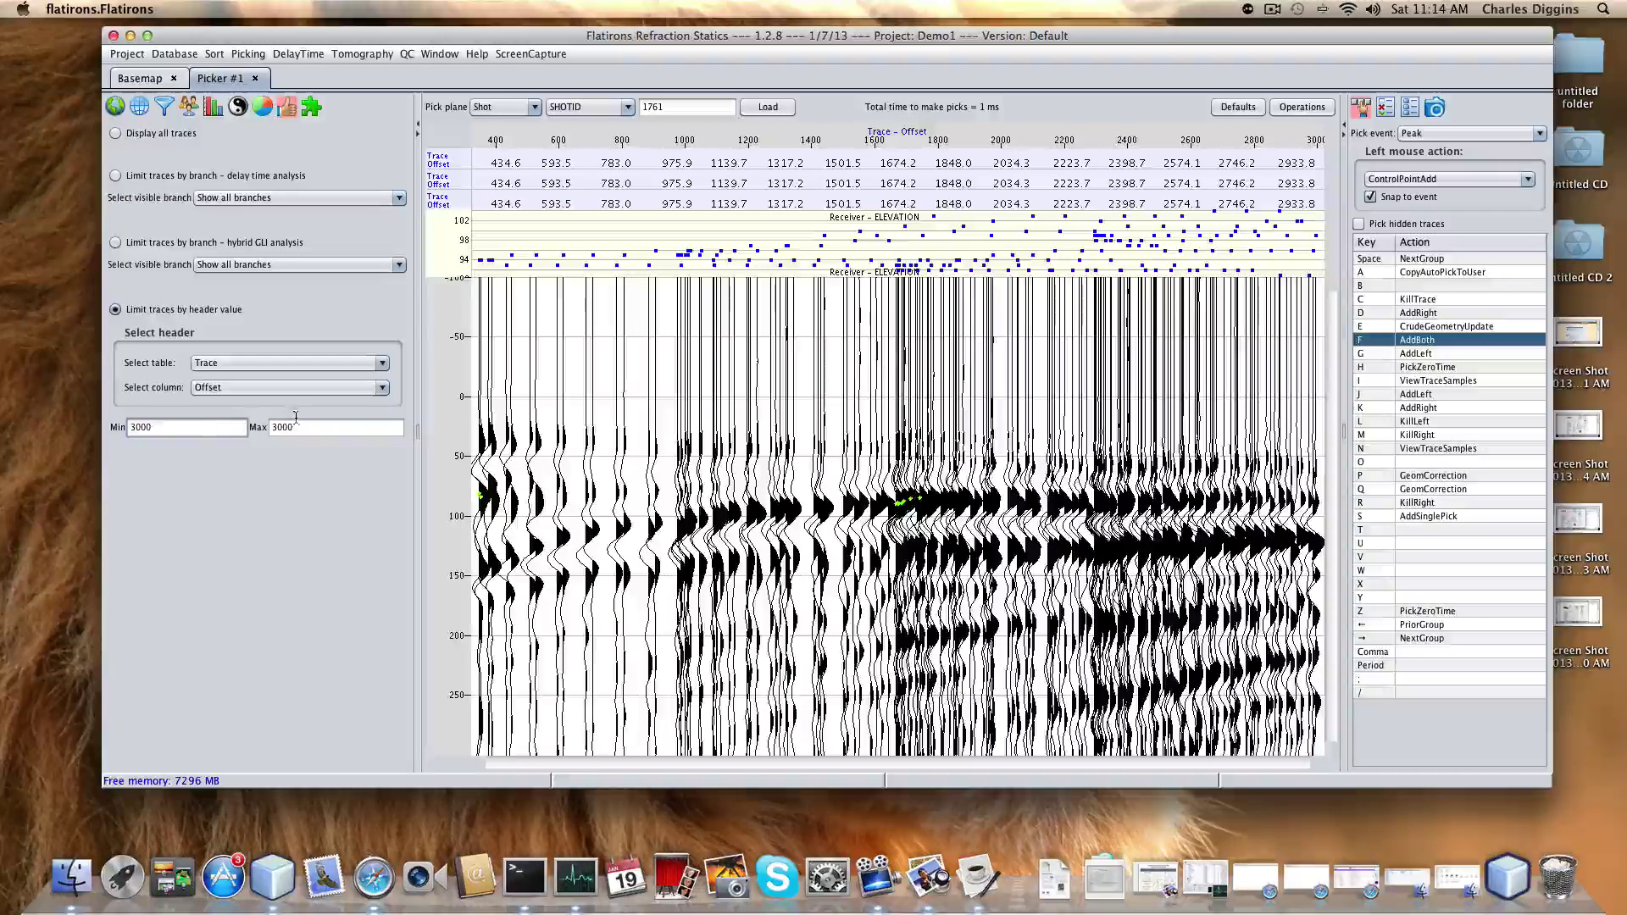
click(277, 428)
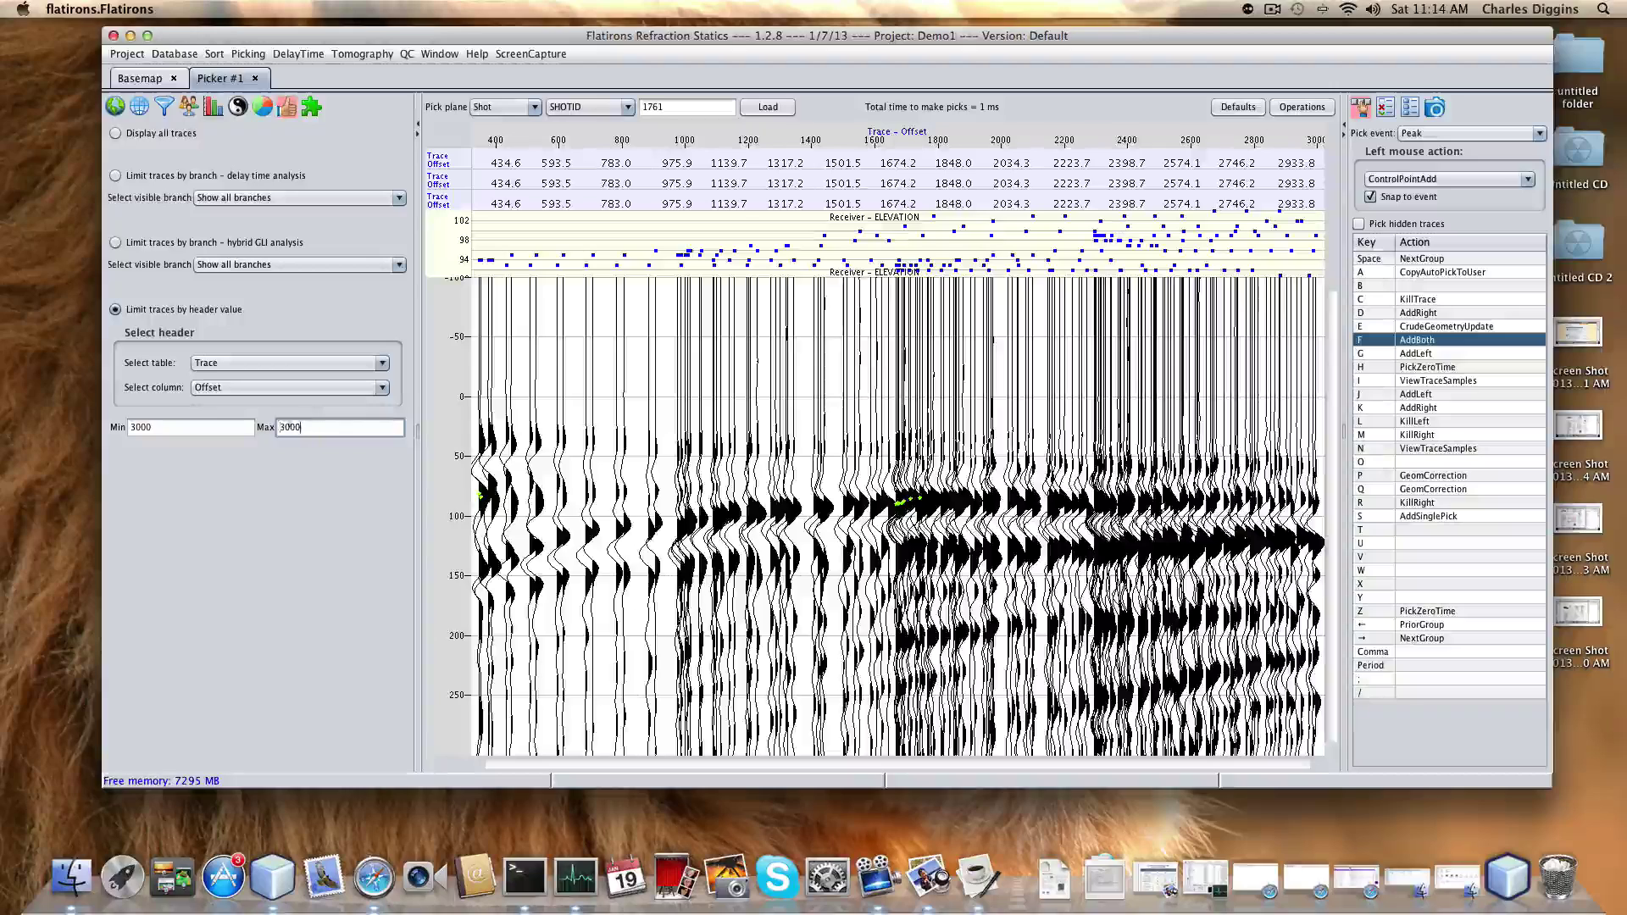
double_click(275, 428)
text(6)
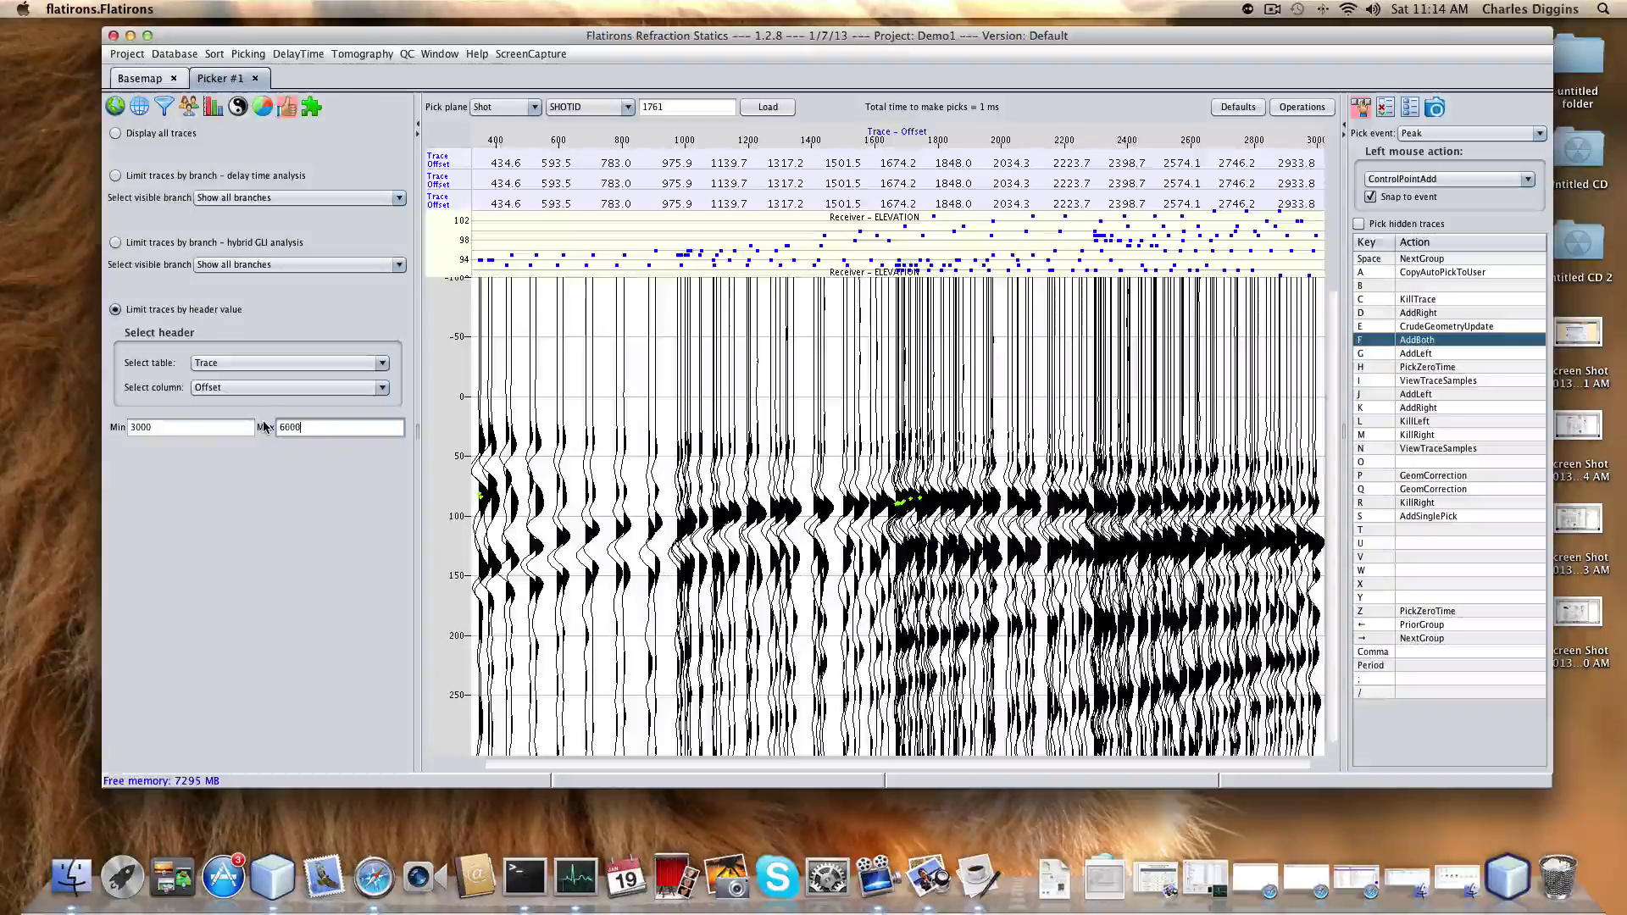
key(Return)
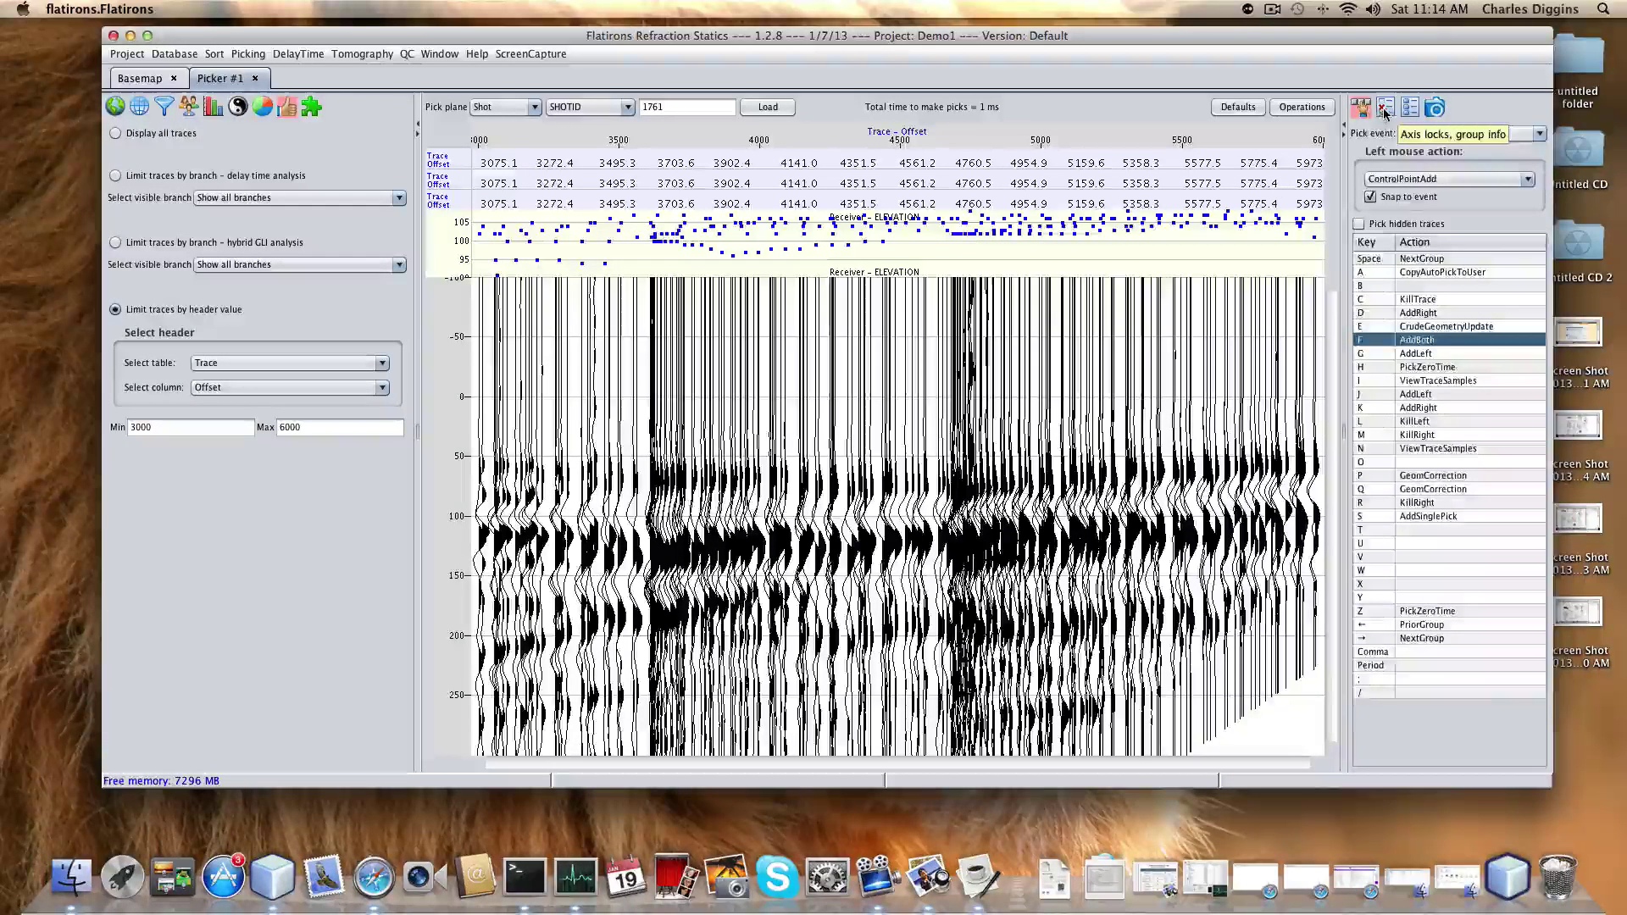
- Set the locked time axis range to a minimum of 0 and a maximum of 7000
click(1409, 107)
click(1420, 281)
double_click(1419, 281)
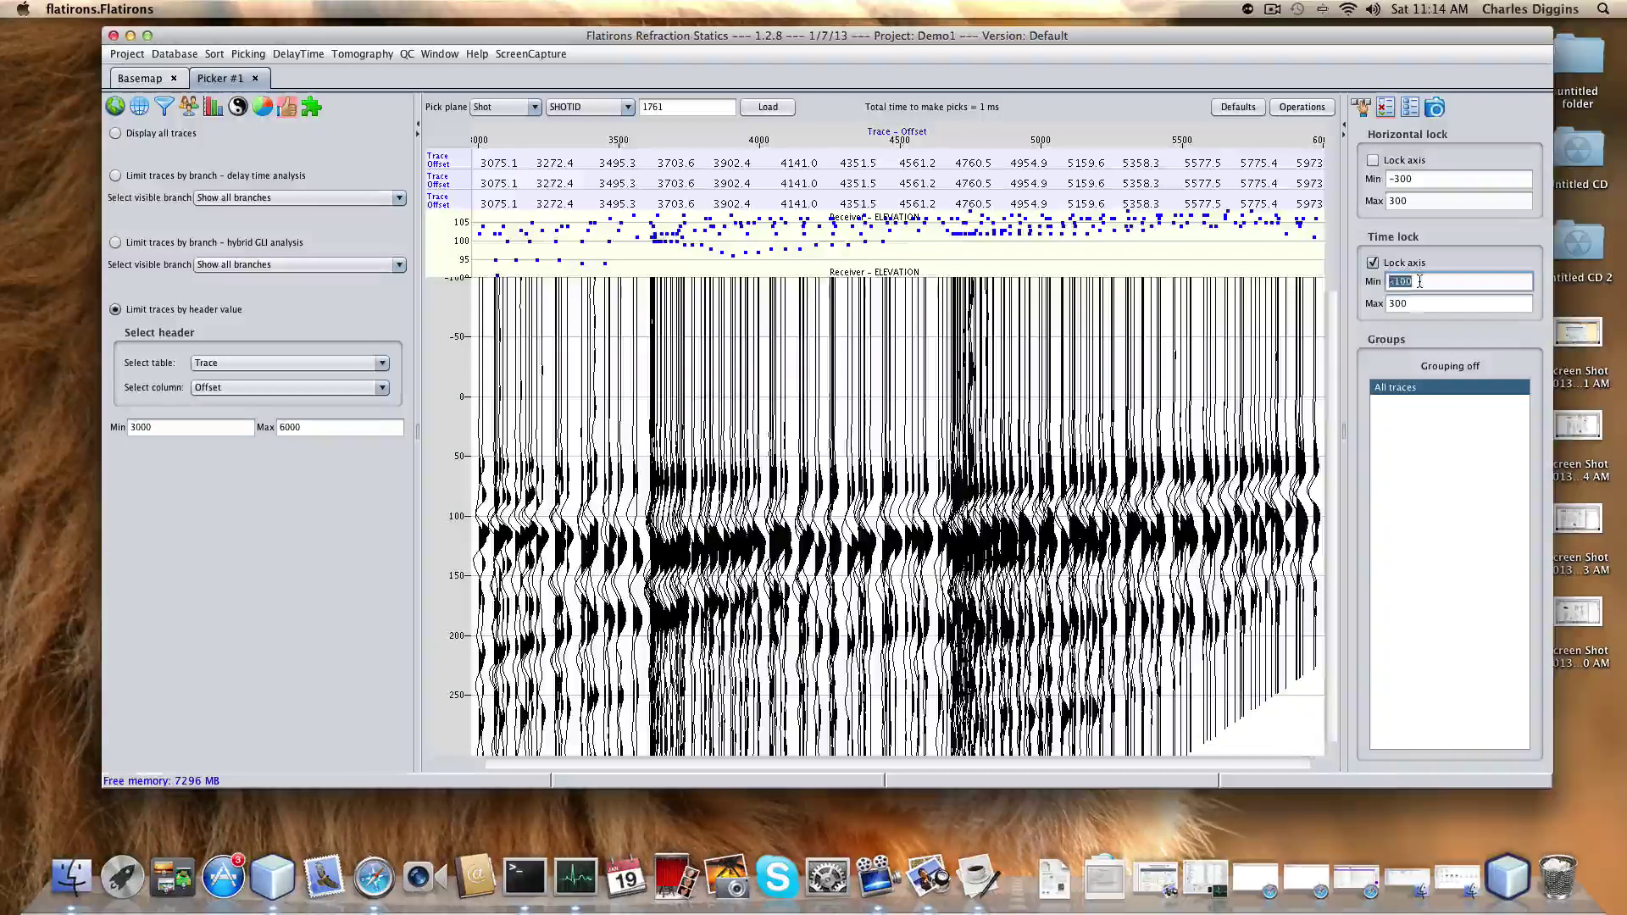
text(0)
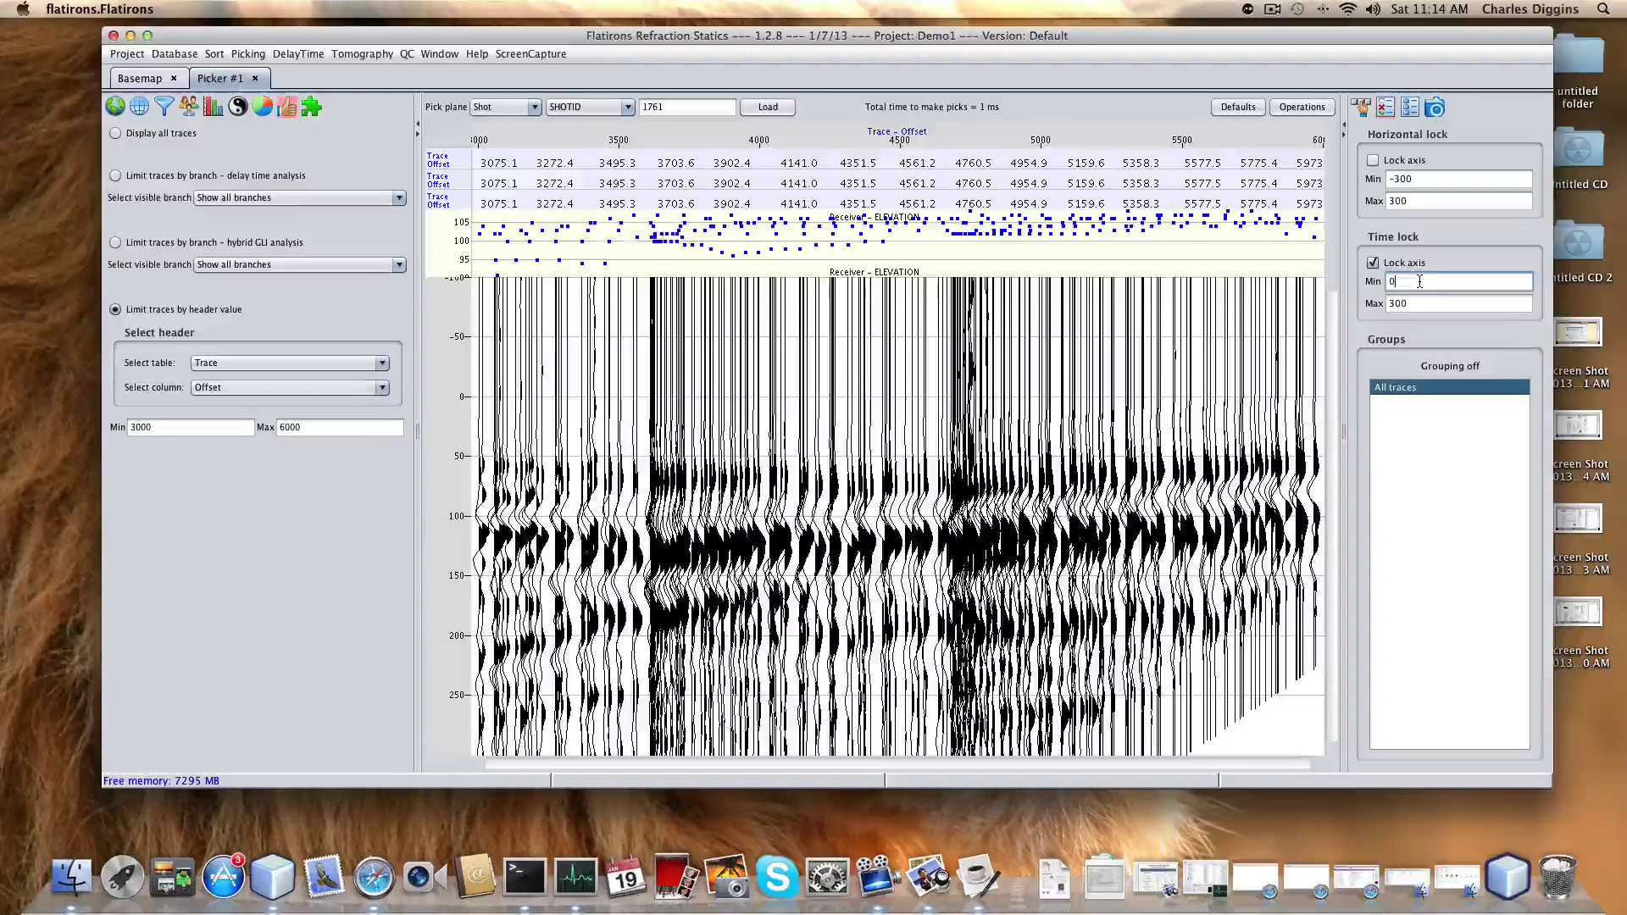
double_click(1411, 303)
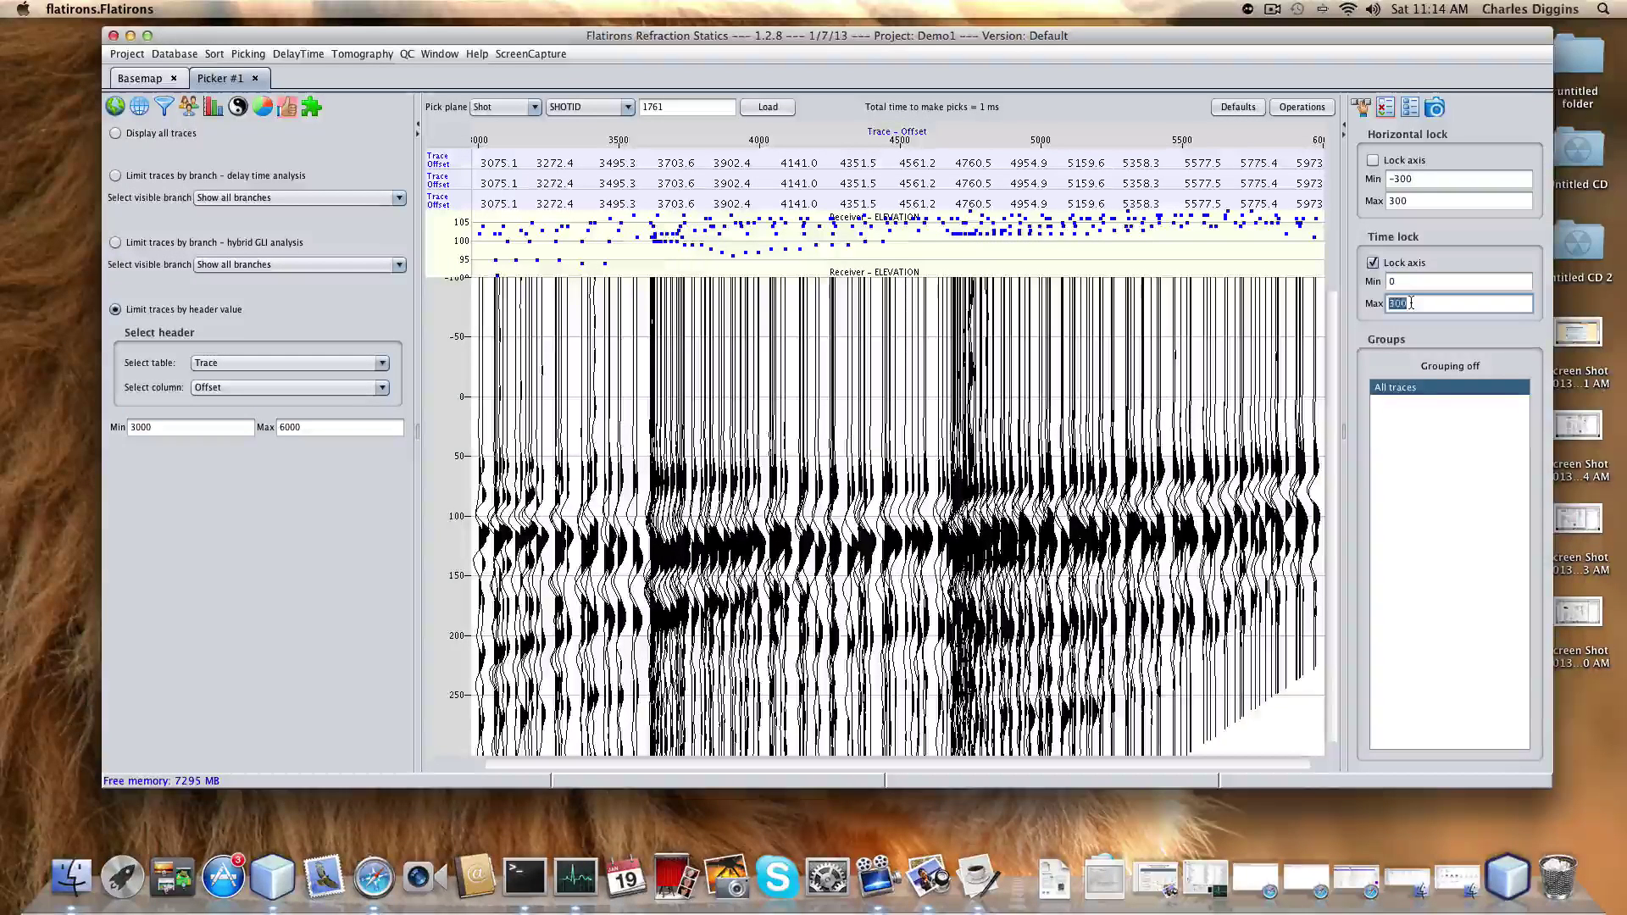
text(7000)
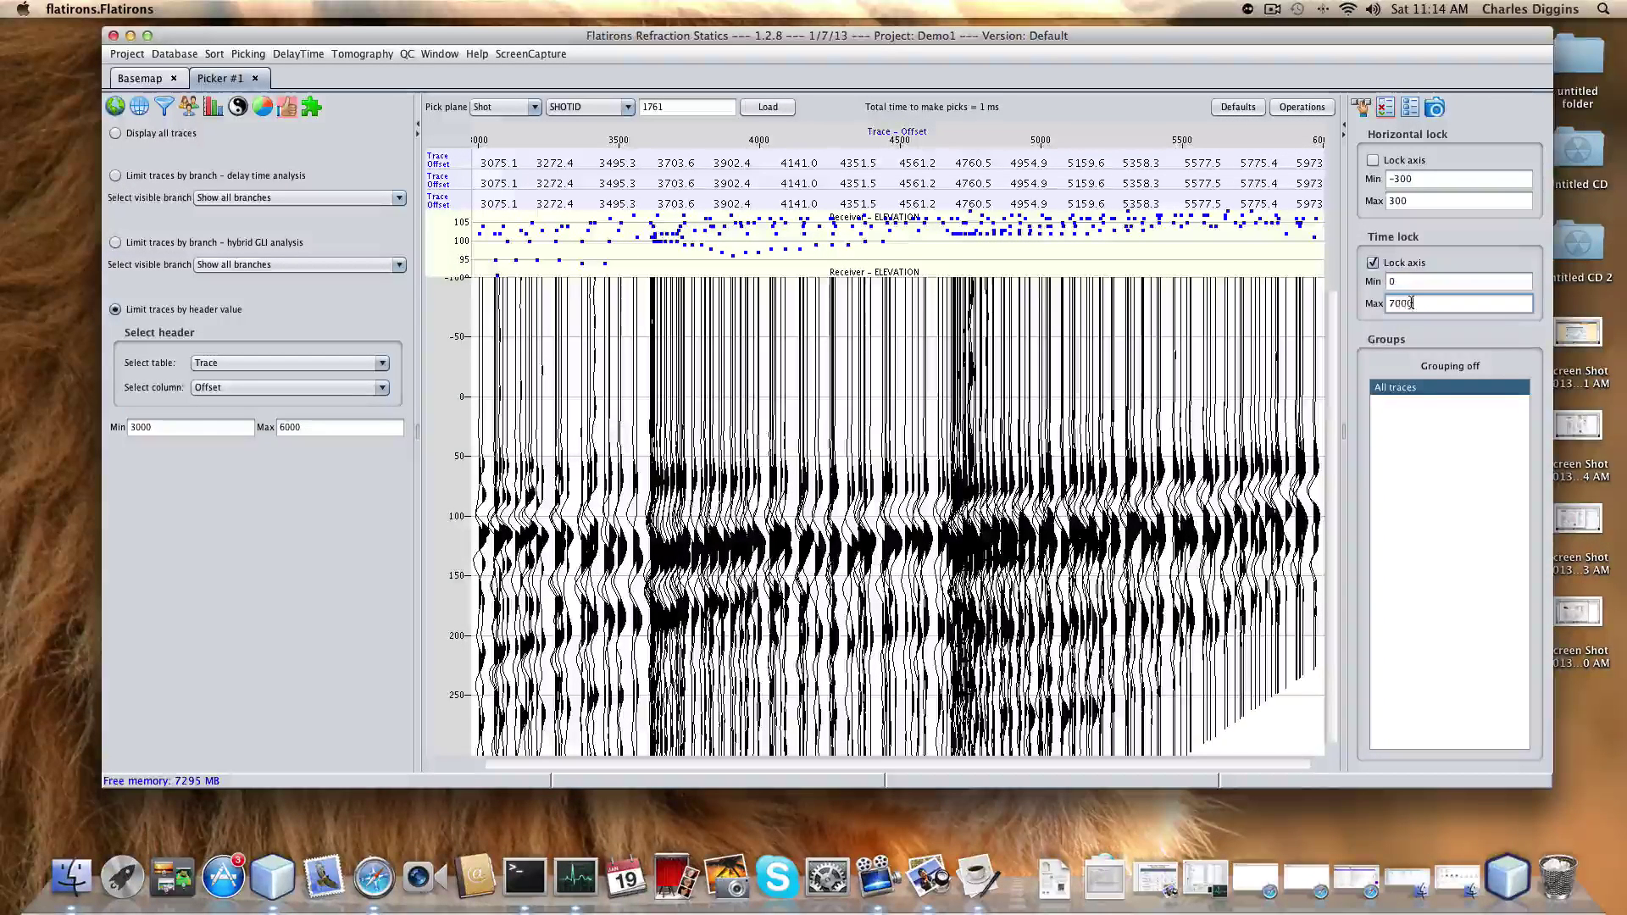
key(Return)
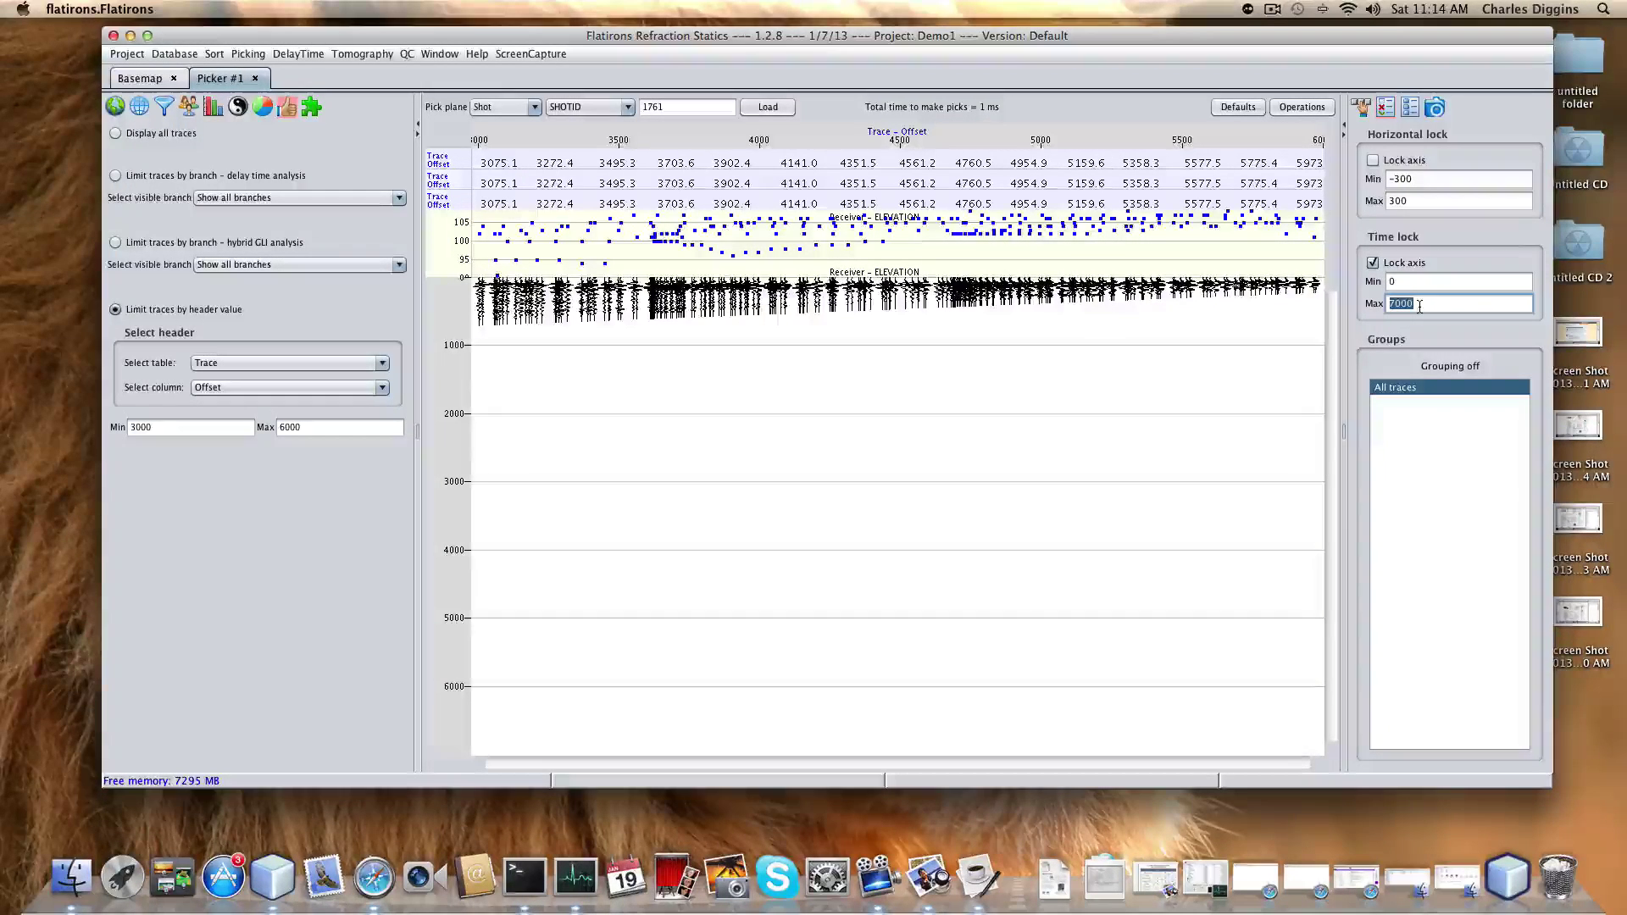
- Set the maximum of the locked time axis to 300
text(3000)
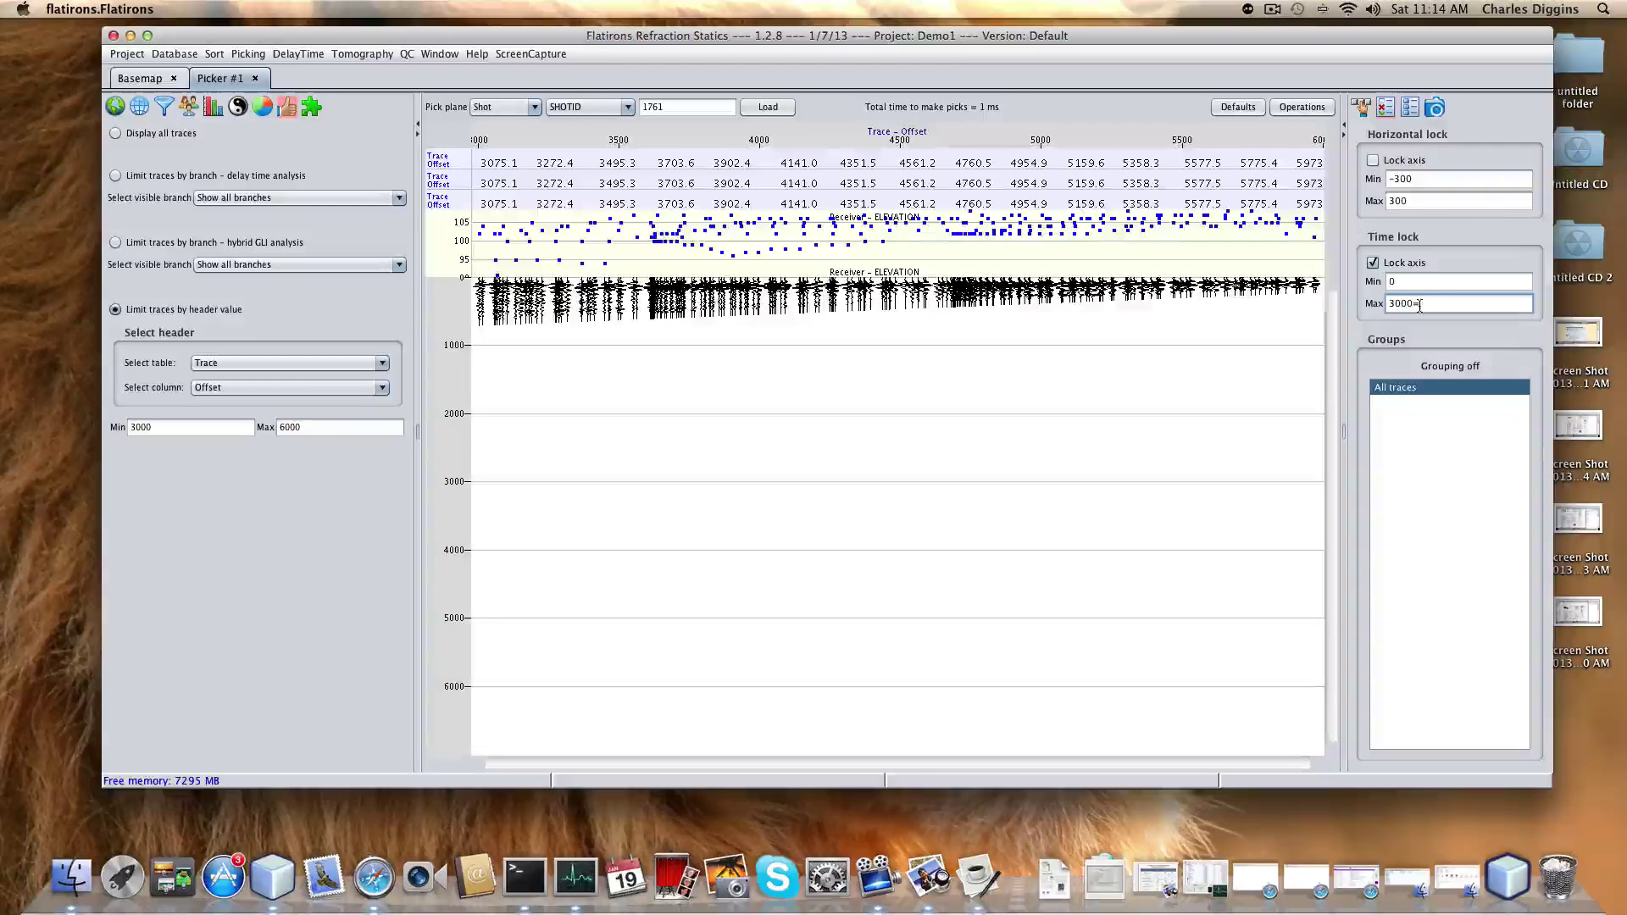
key(BackSpace)
key(Return)
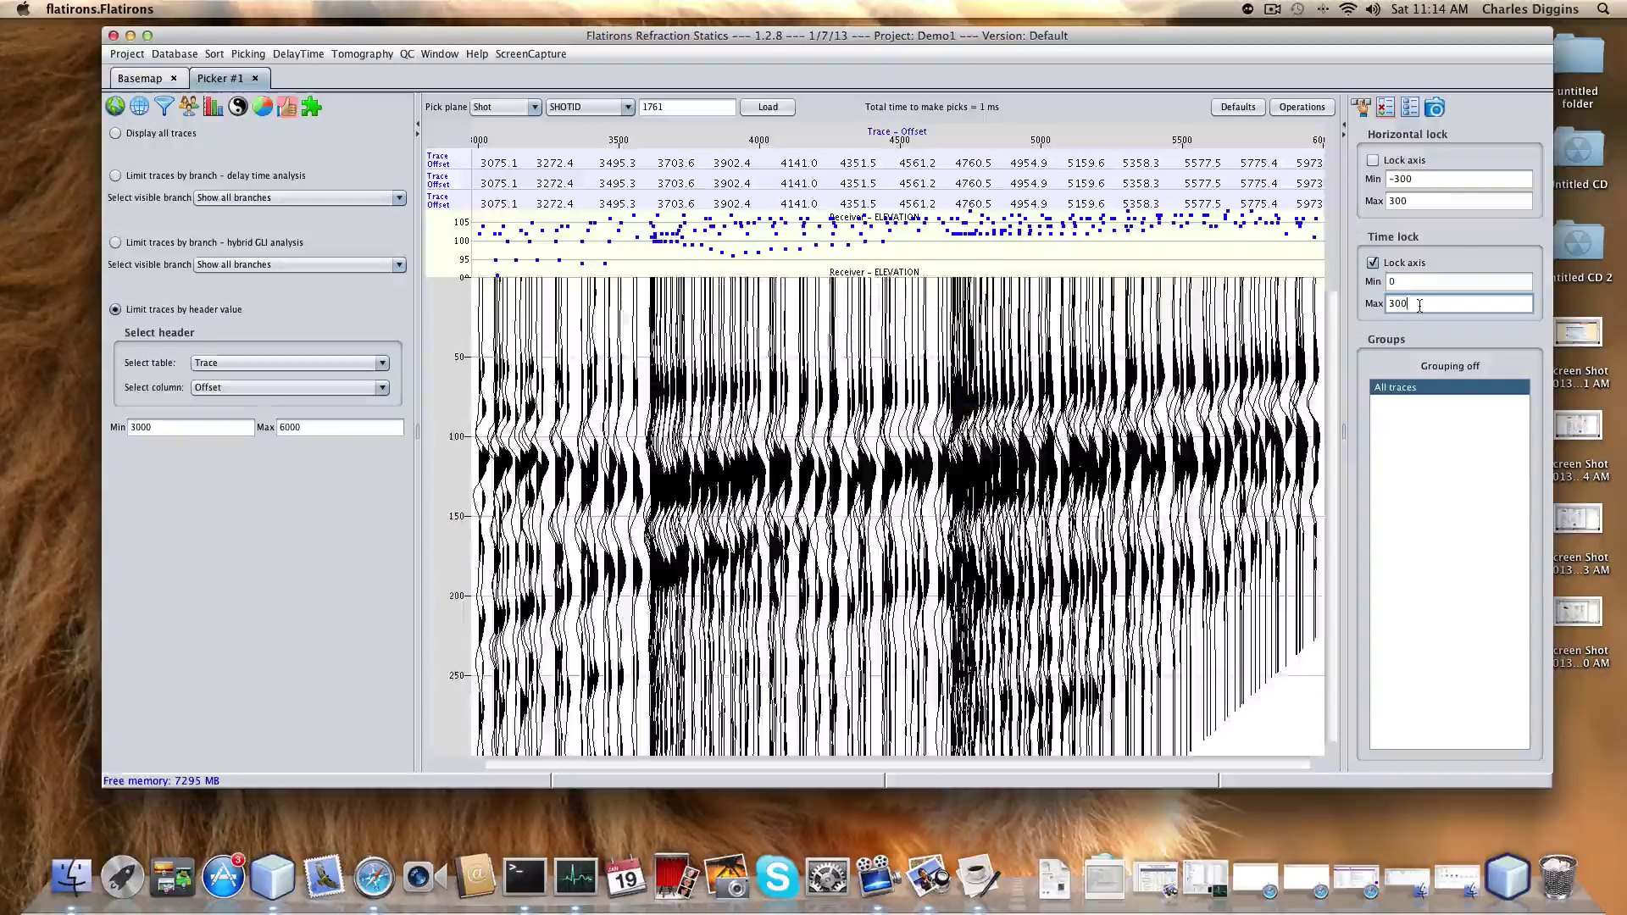
- Lock the horizontal axis and set its range to a minimum of 0 and a maximum of 7000
click(1373, 161)
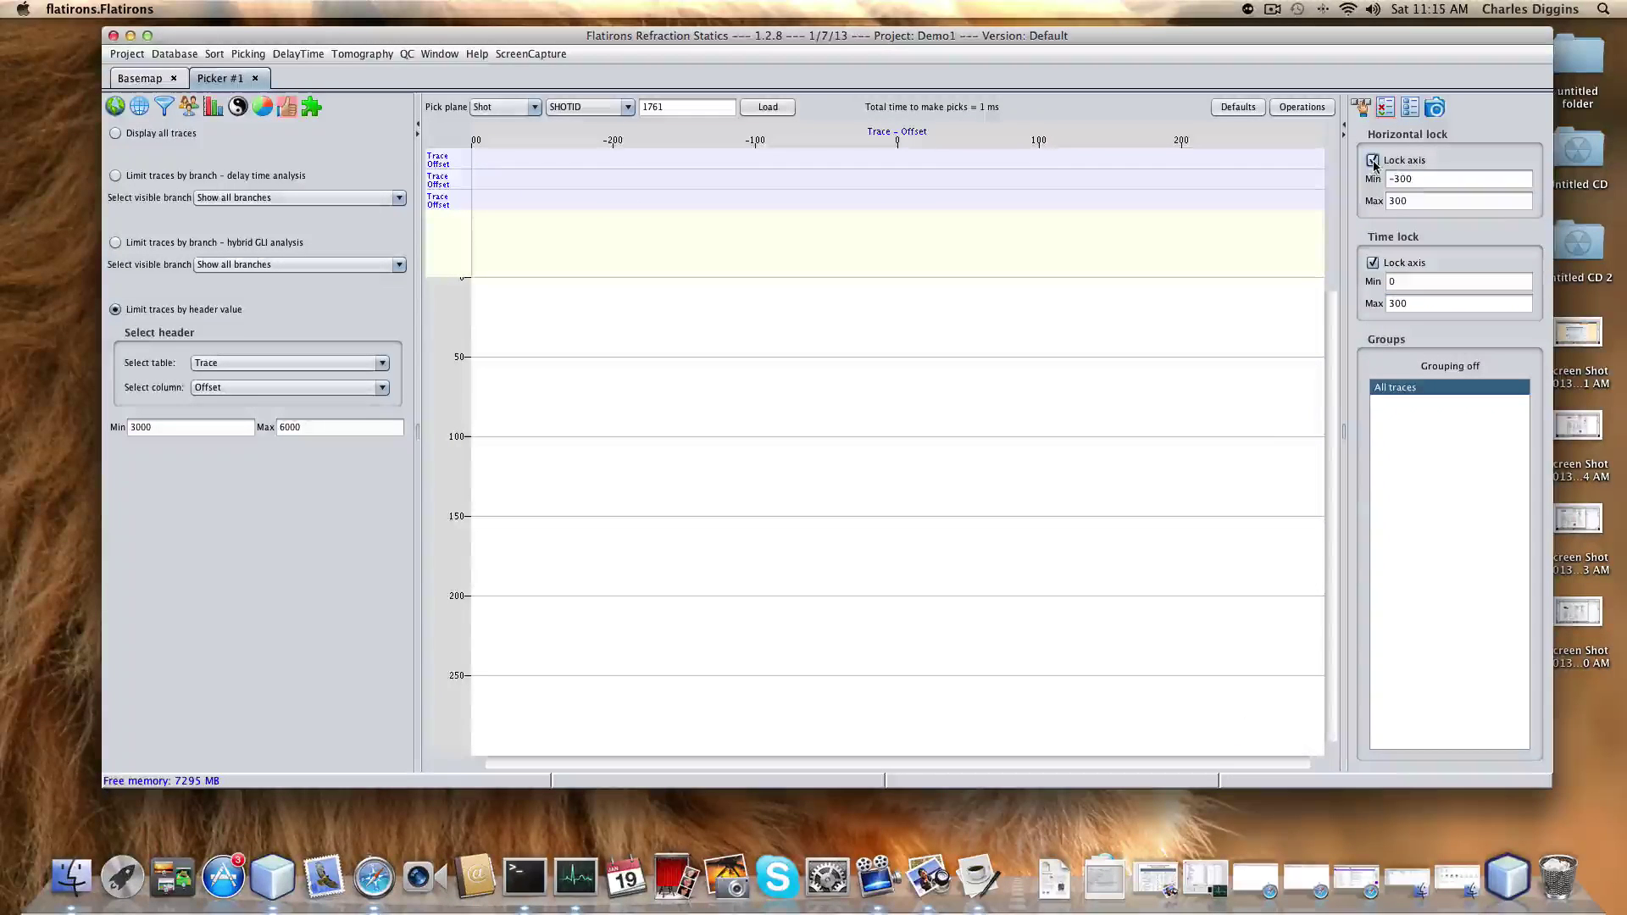
click(1421, 180)
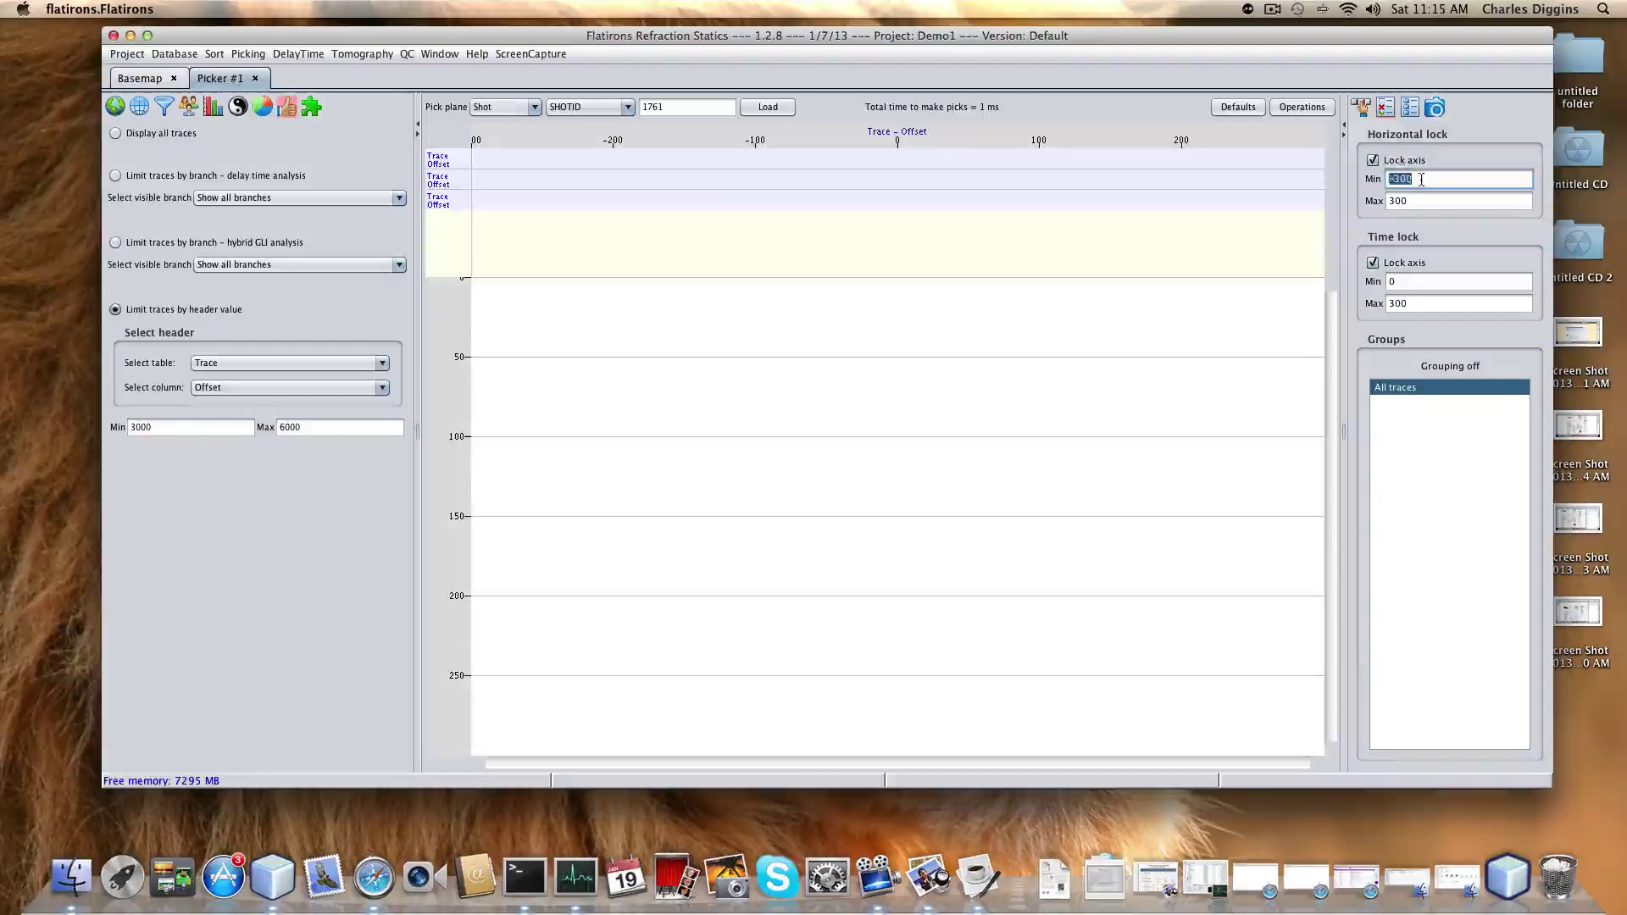
drag(1421, 179, 1366, 184)
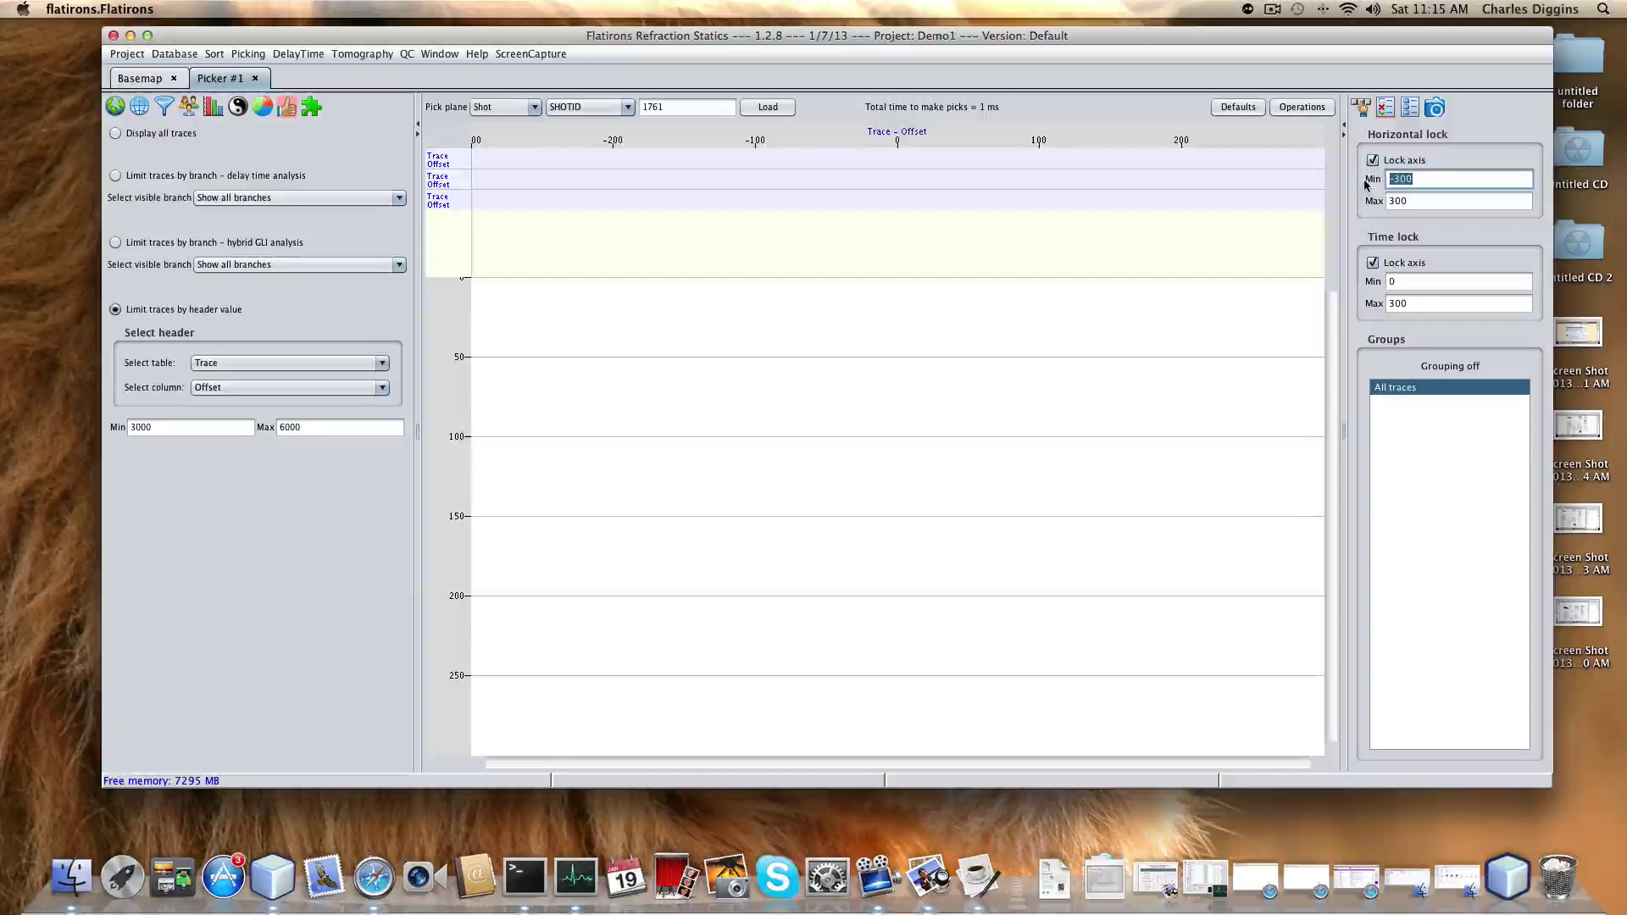
key(Tab)
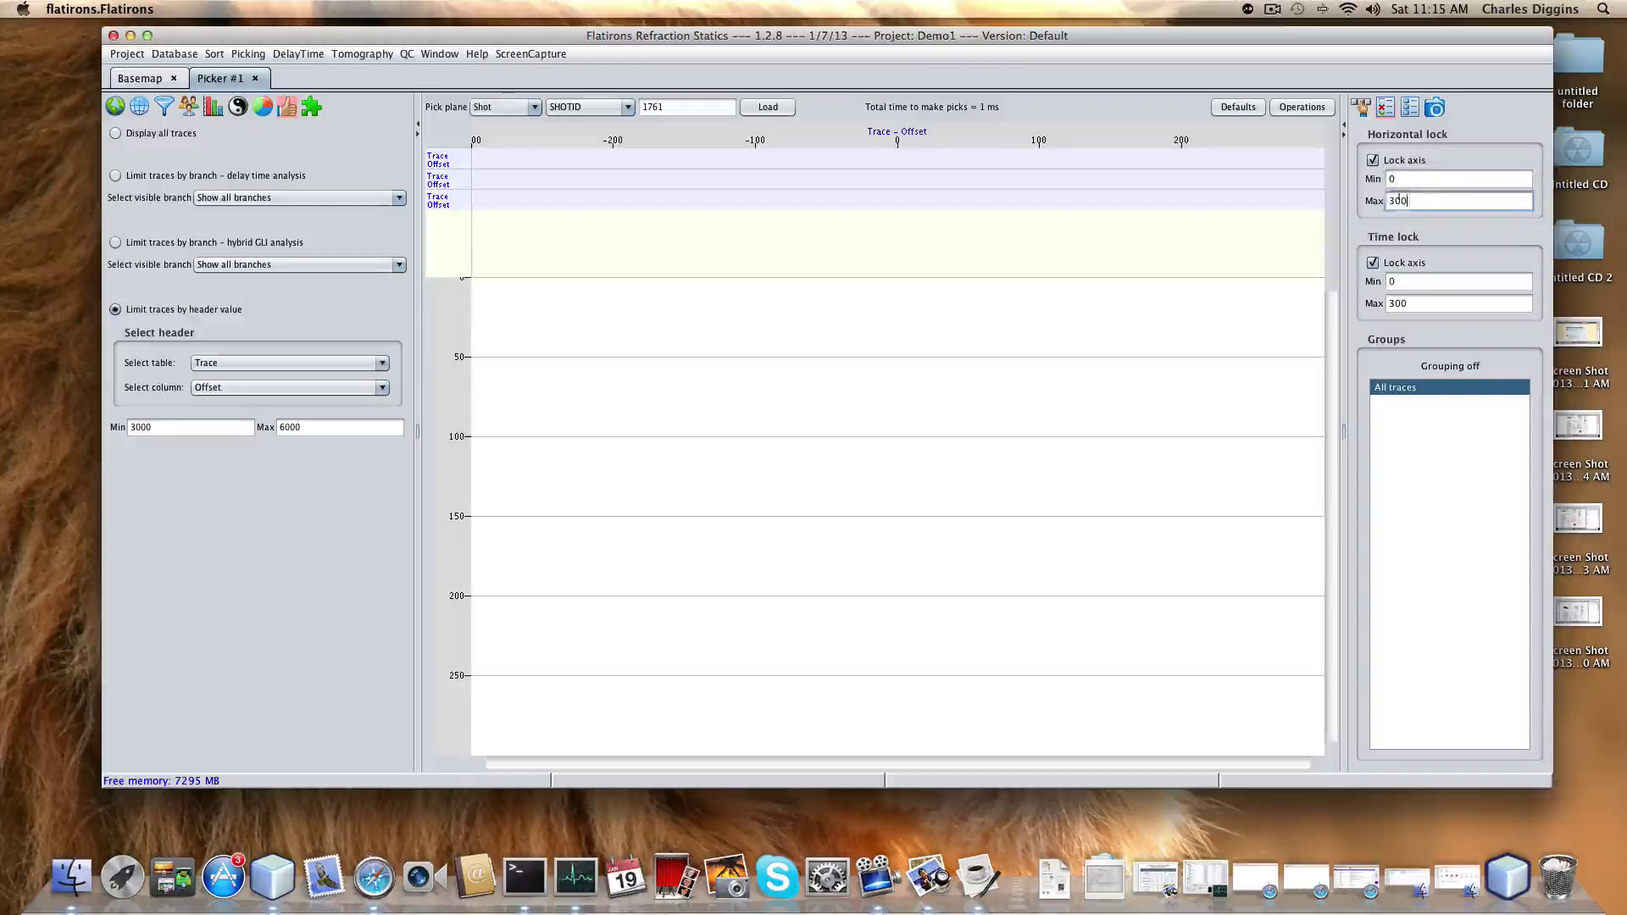
text(7000)
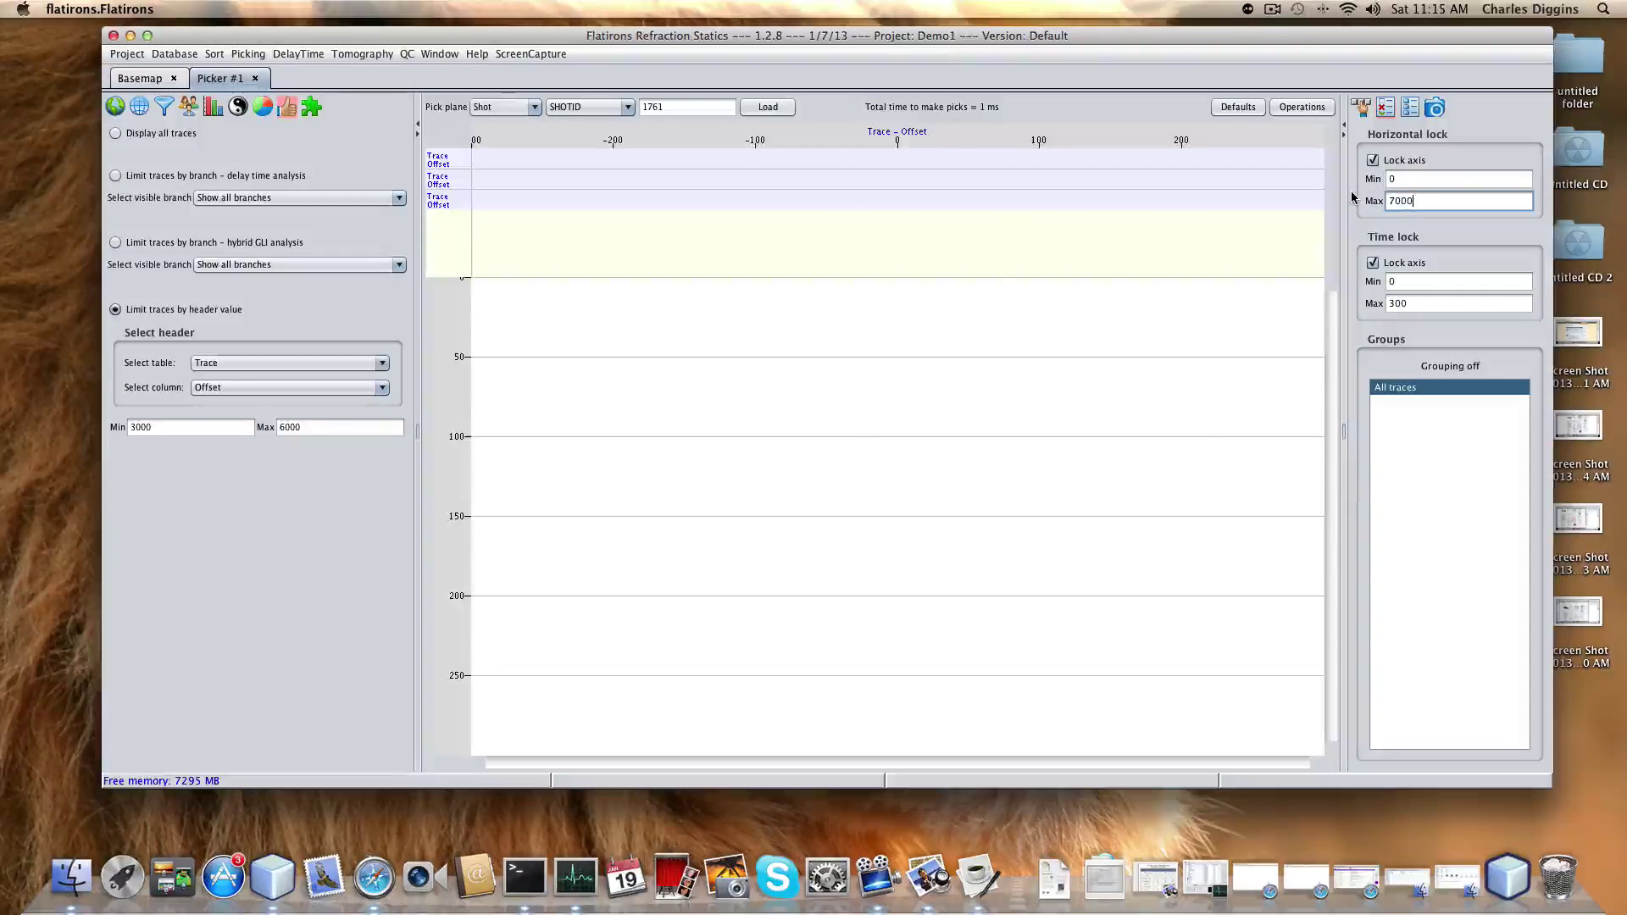
key(Return)
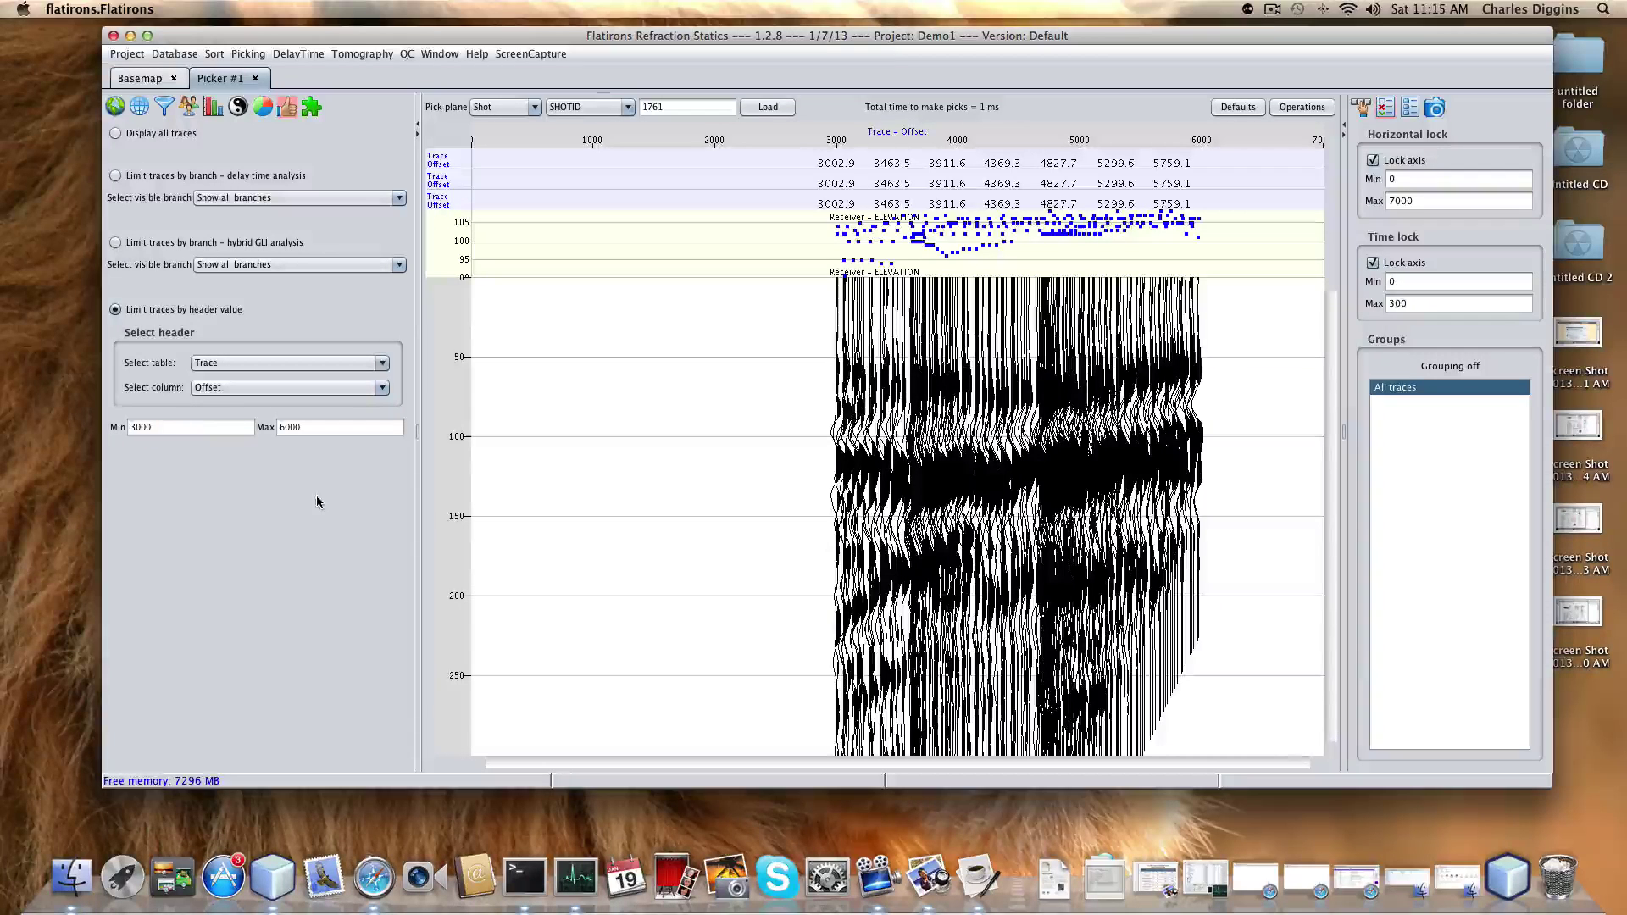
- Set the trace offset limits to a minimum of 0 and a maximum of 3000
double_click(211, 426)
text(0)
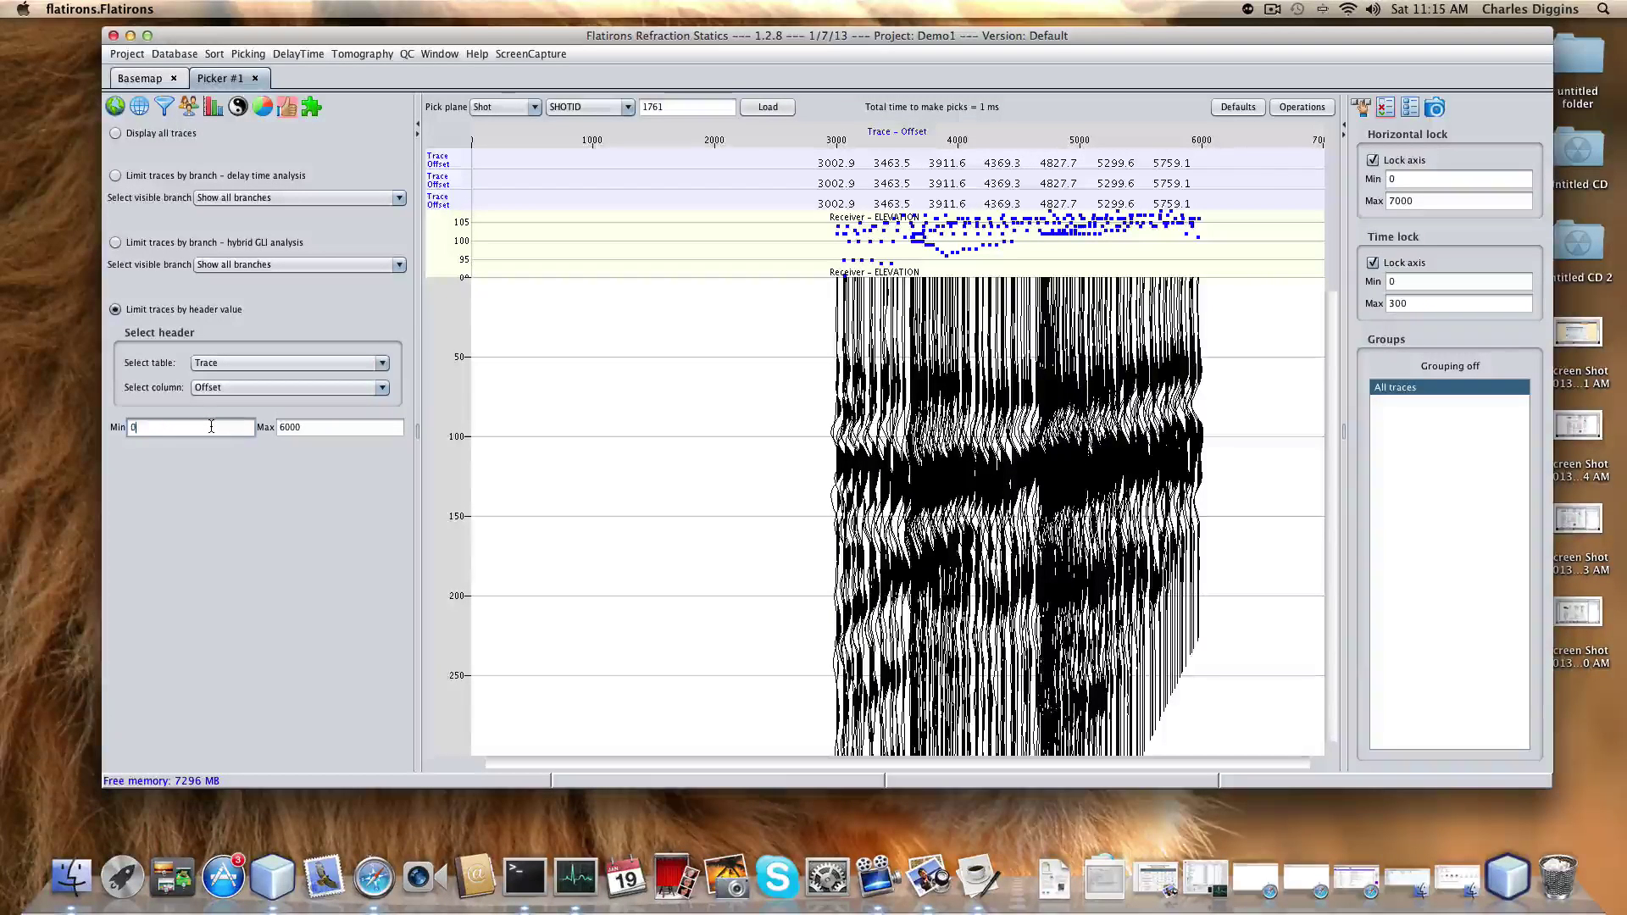
double_click(306, 427)
text(3)
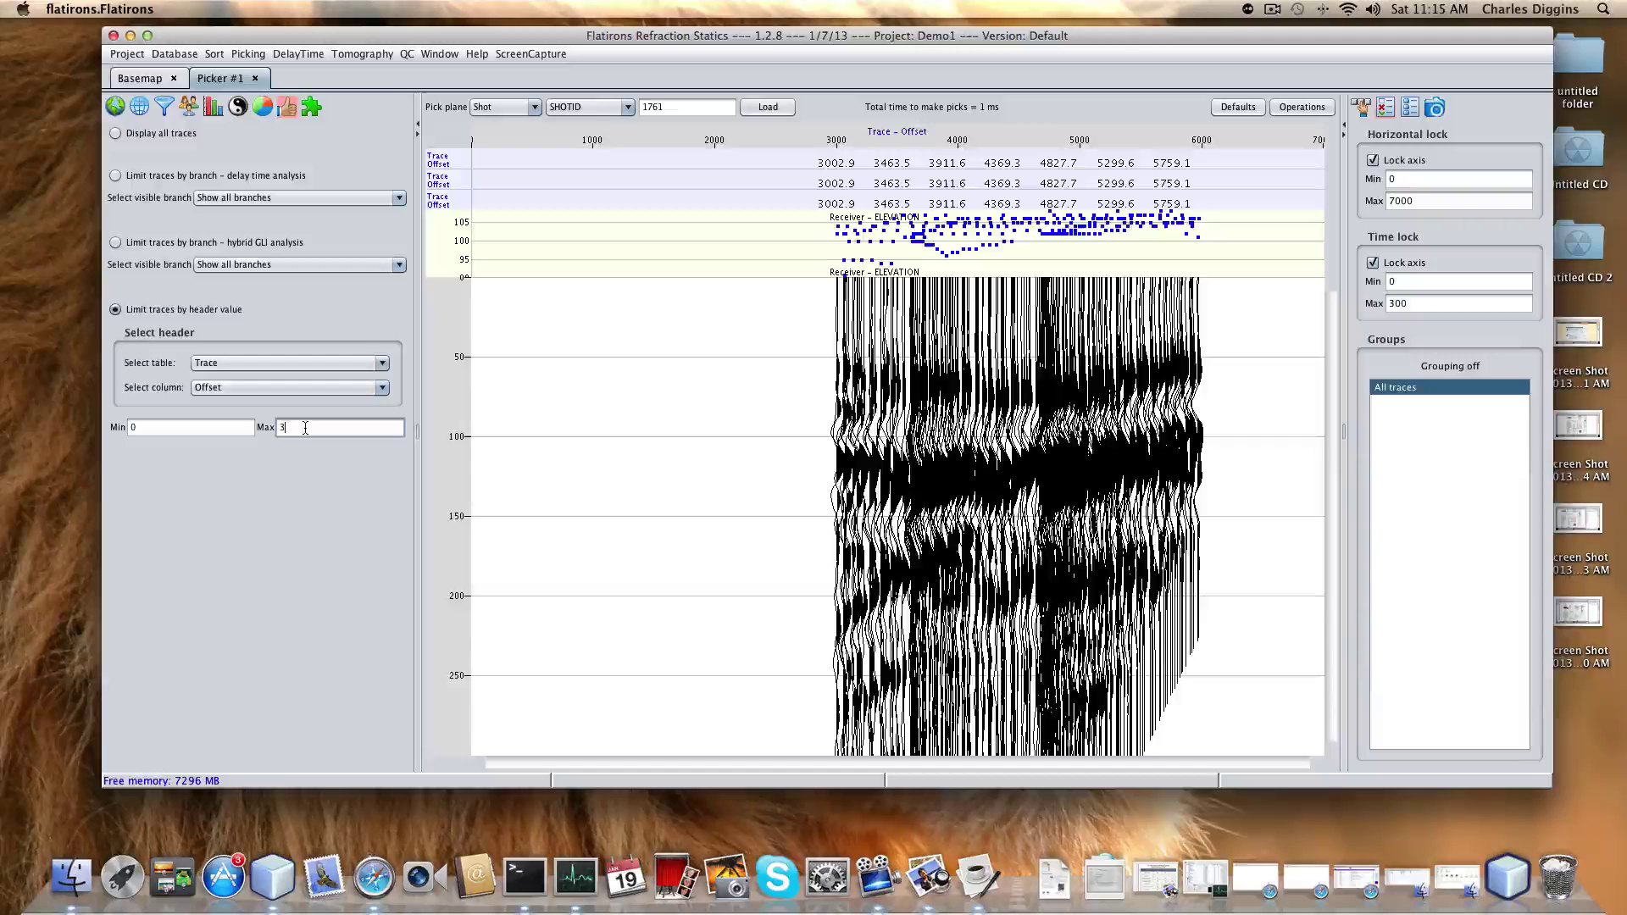
text(000)
key(Return)
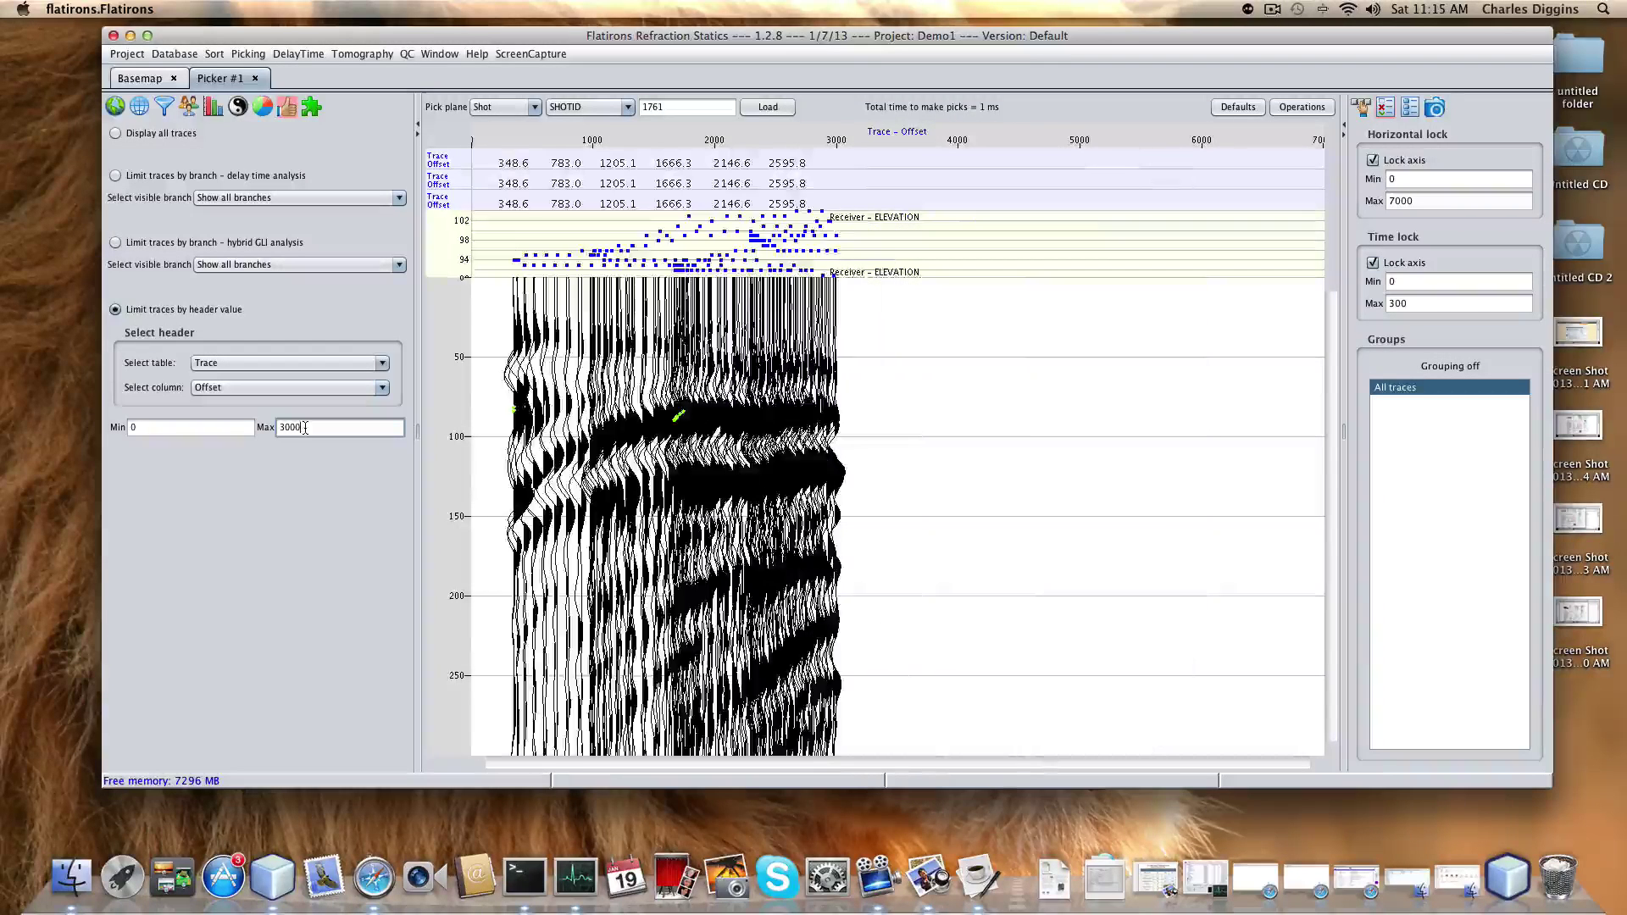